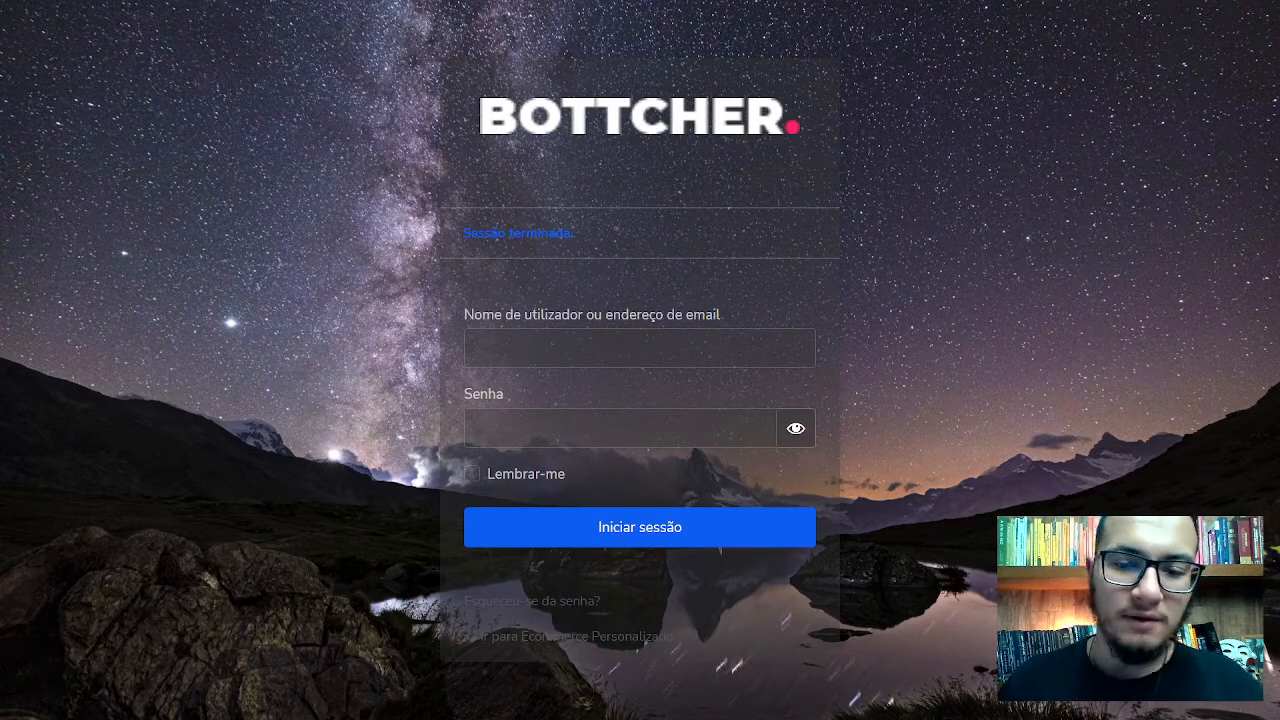
Log in to WordPress with the administrator username and password to reach the dashboard
left_click(640, 348)
left_click(969, 273)
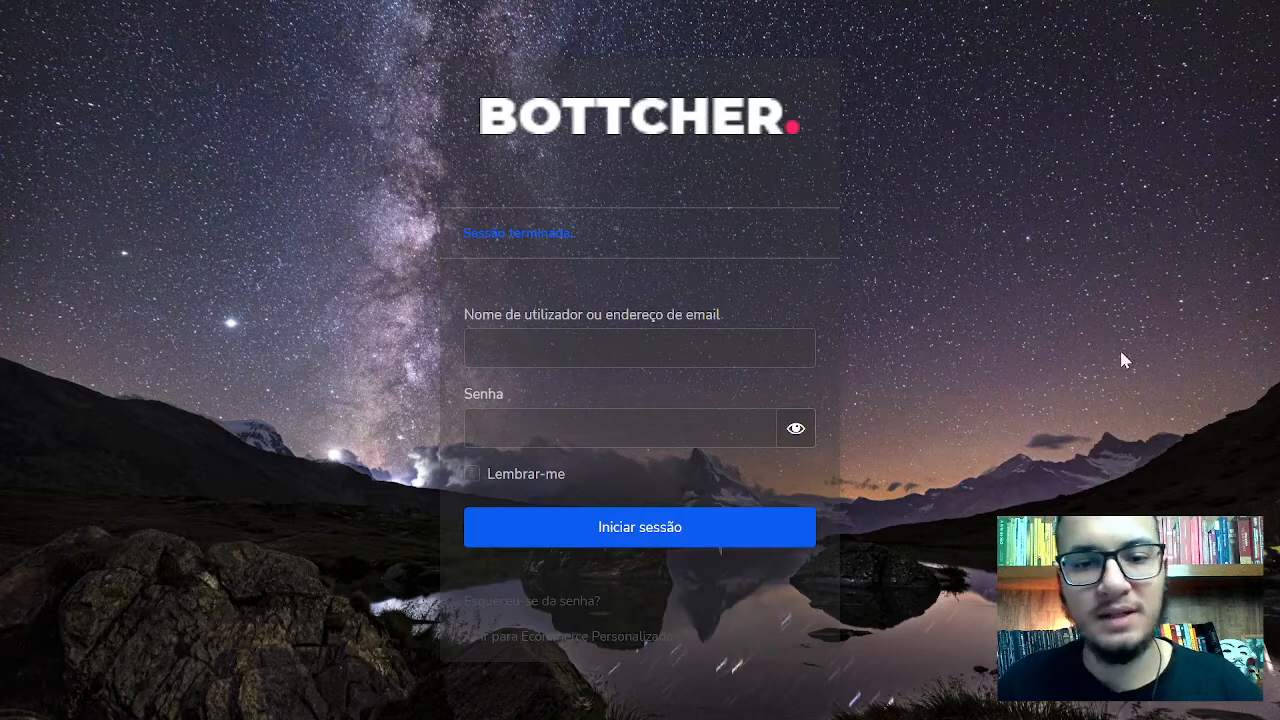
left_click(512, 345)
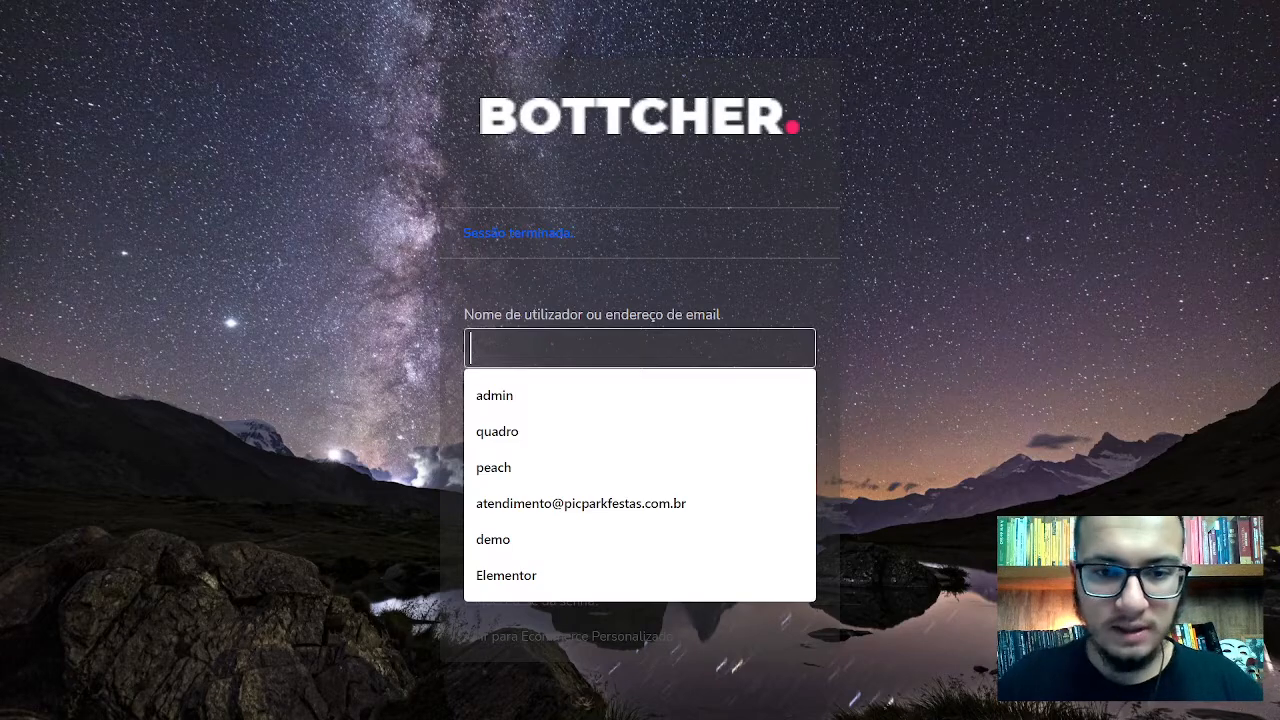
type("admin")
key("Tab")
type("a*******")
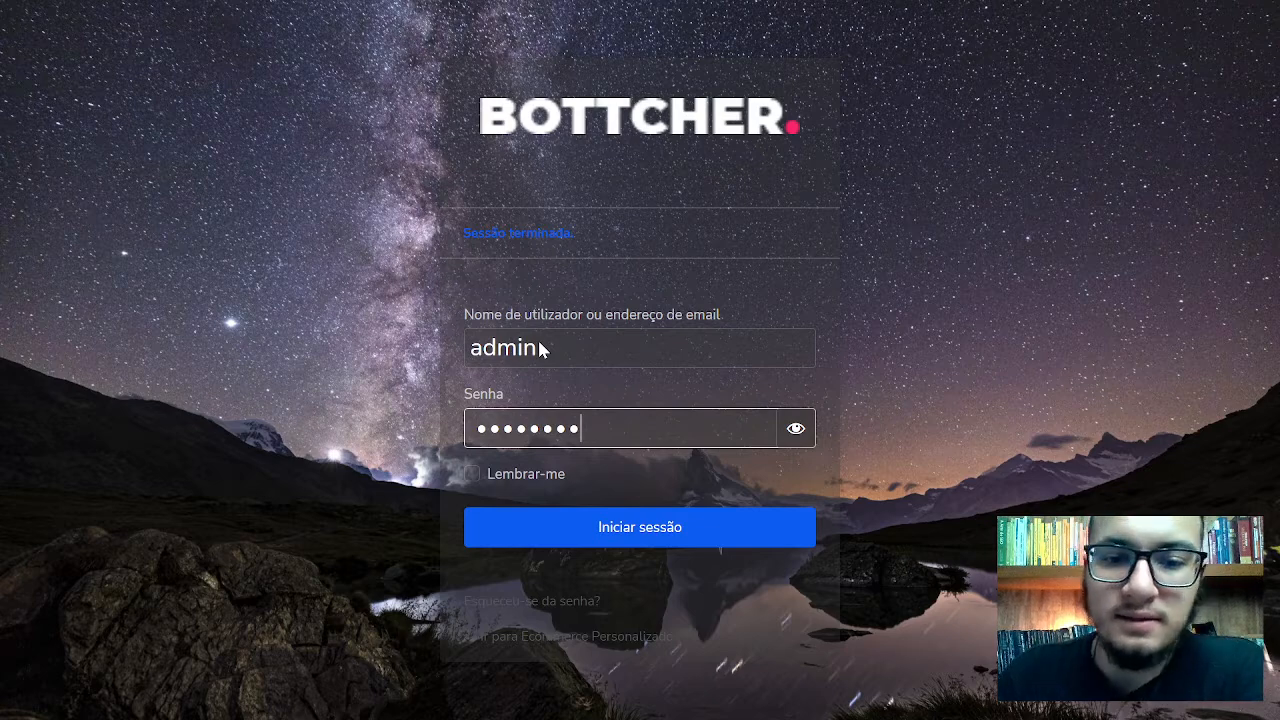
left_click(625, 540)
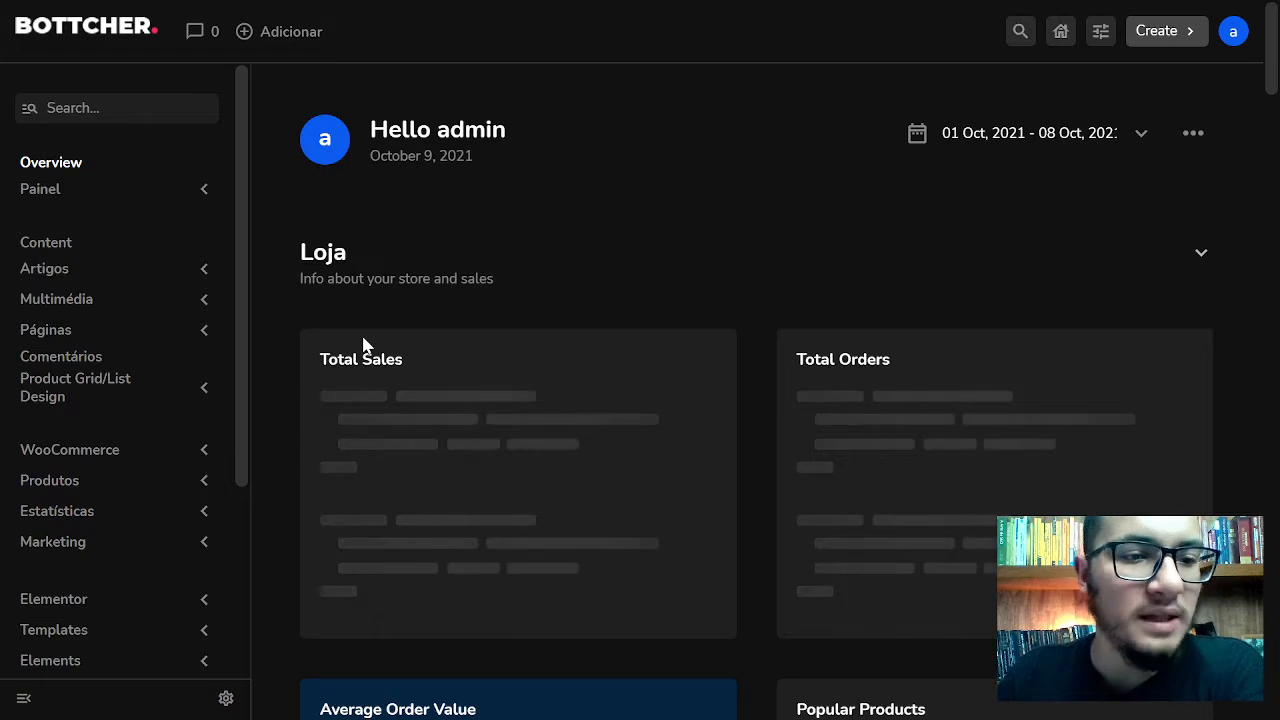
left_click(101, 336)
Open Páginas > Todas as páginas and launch Home 2 with Editar com o Elementor
left_click(118, 362)
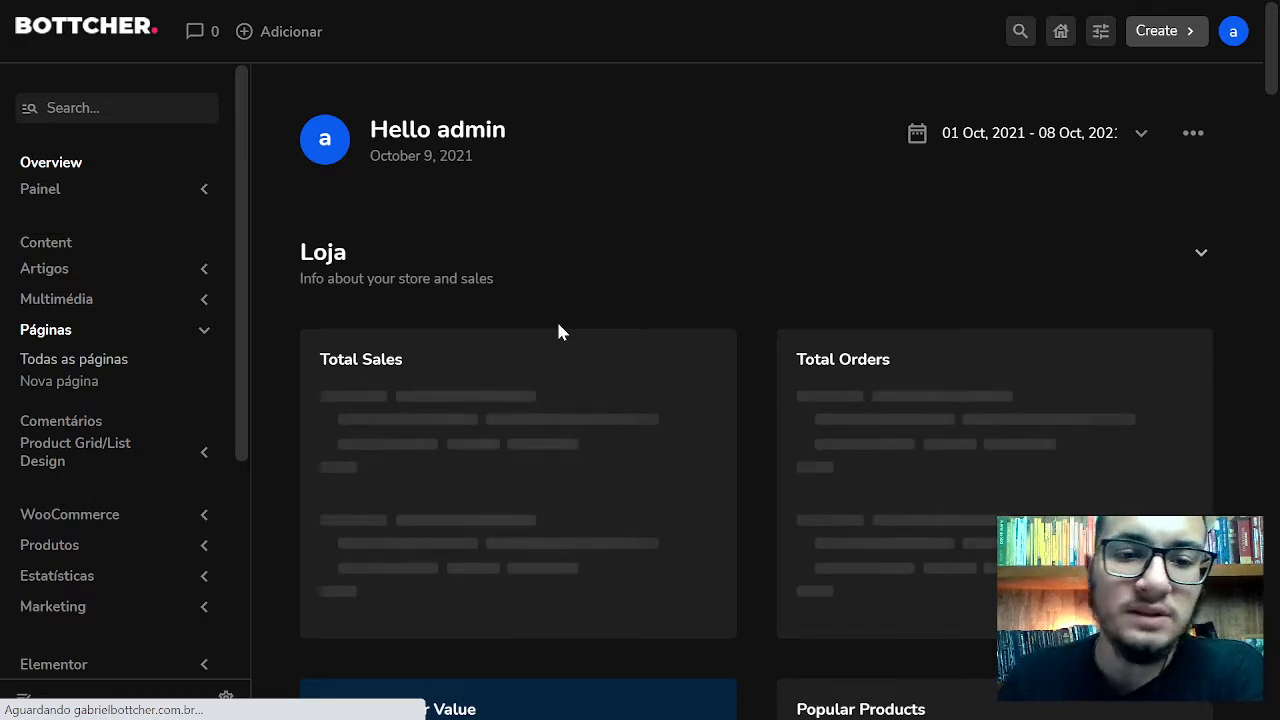
left_click(131, 376)
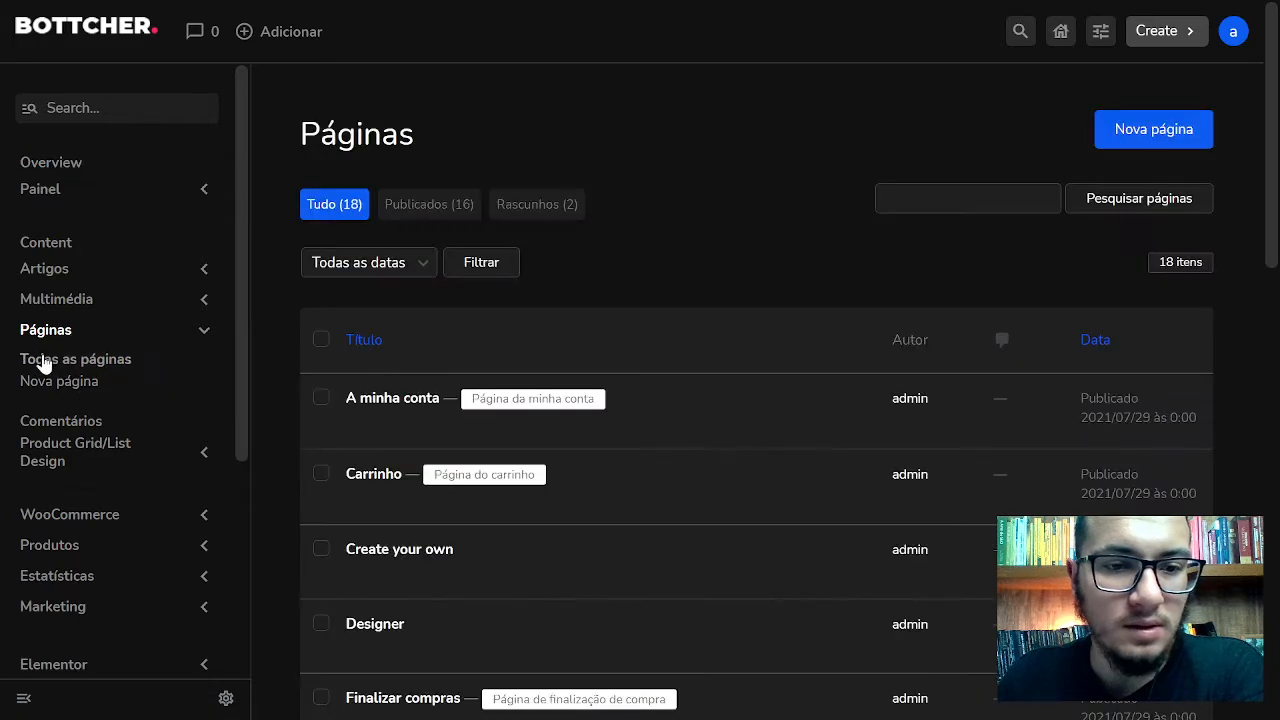
scroll(600, 237, "down", 5)
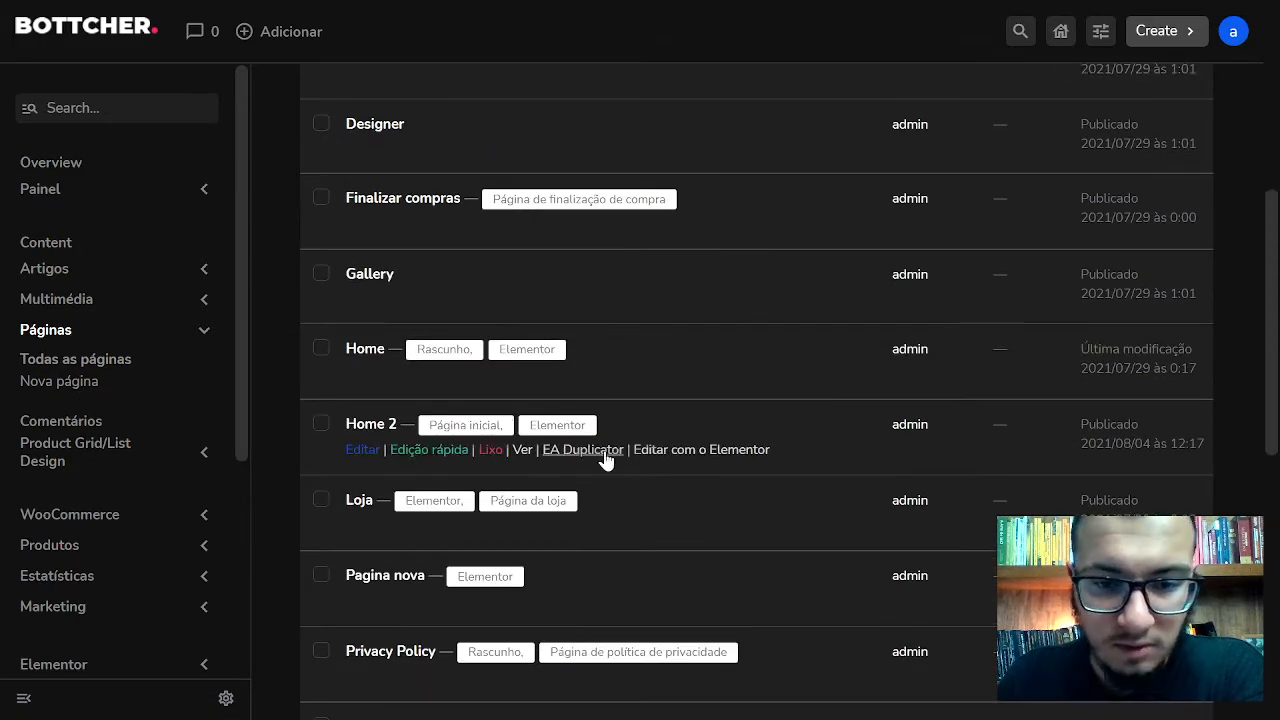
left_click(680, 450)
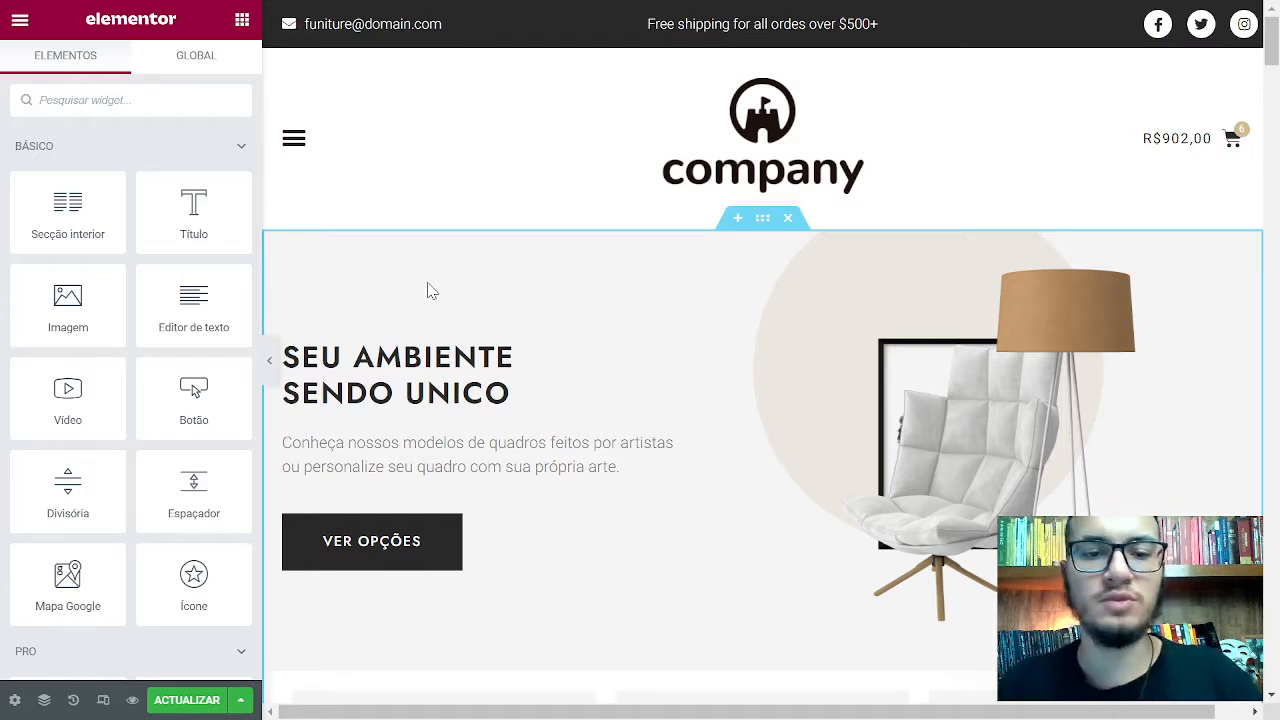
Scroll down the Home 2 page to the Quadros Prontos banner and Produtos section
scroll(486, 123, "down", 6)
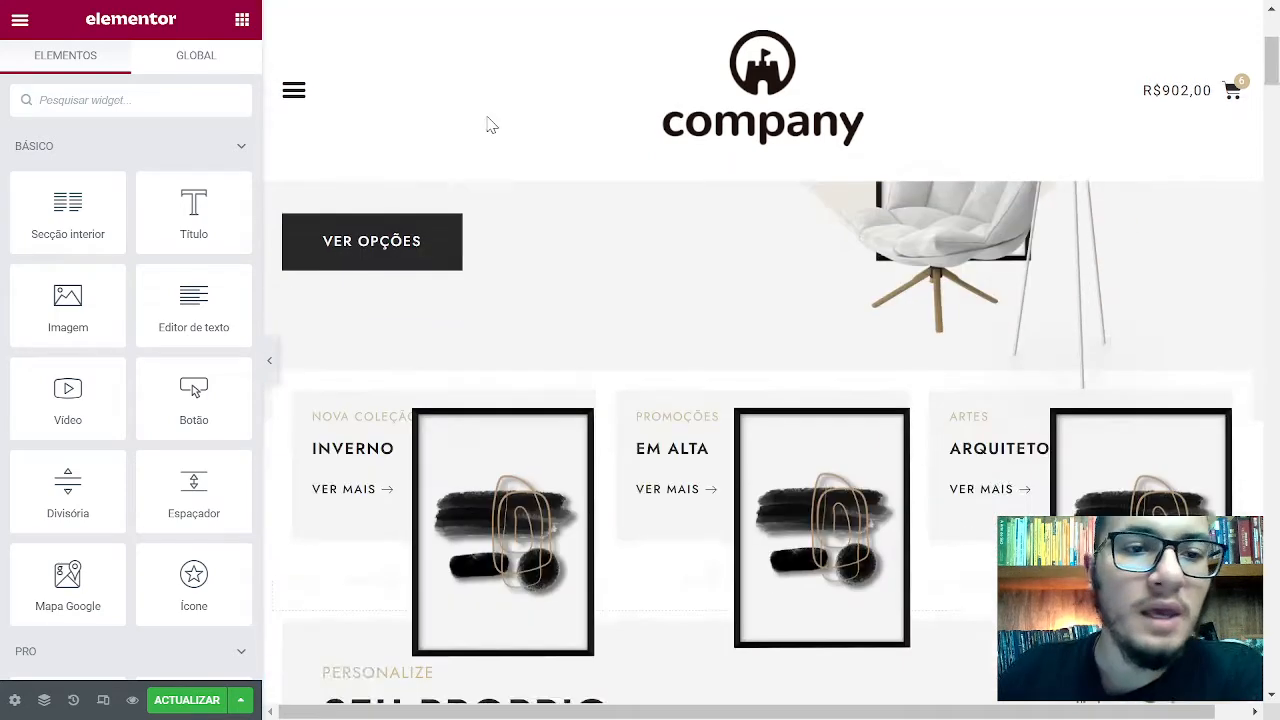
scroll(686, 343, "down", 5)
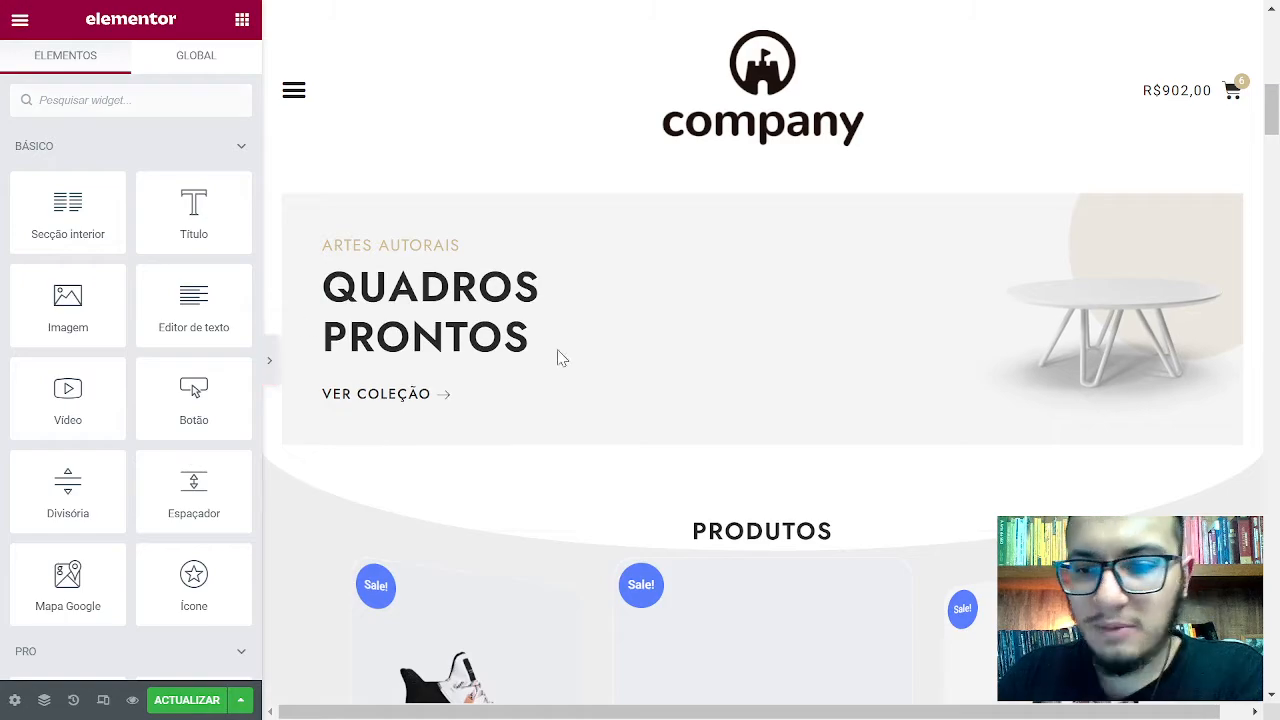
scroll(520, 347, "up", 9)
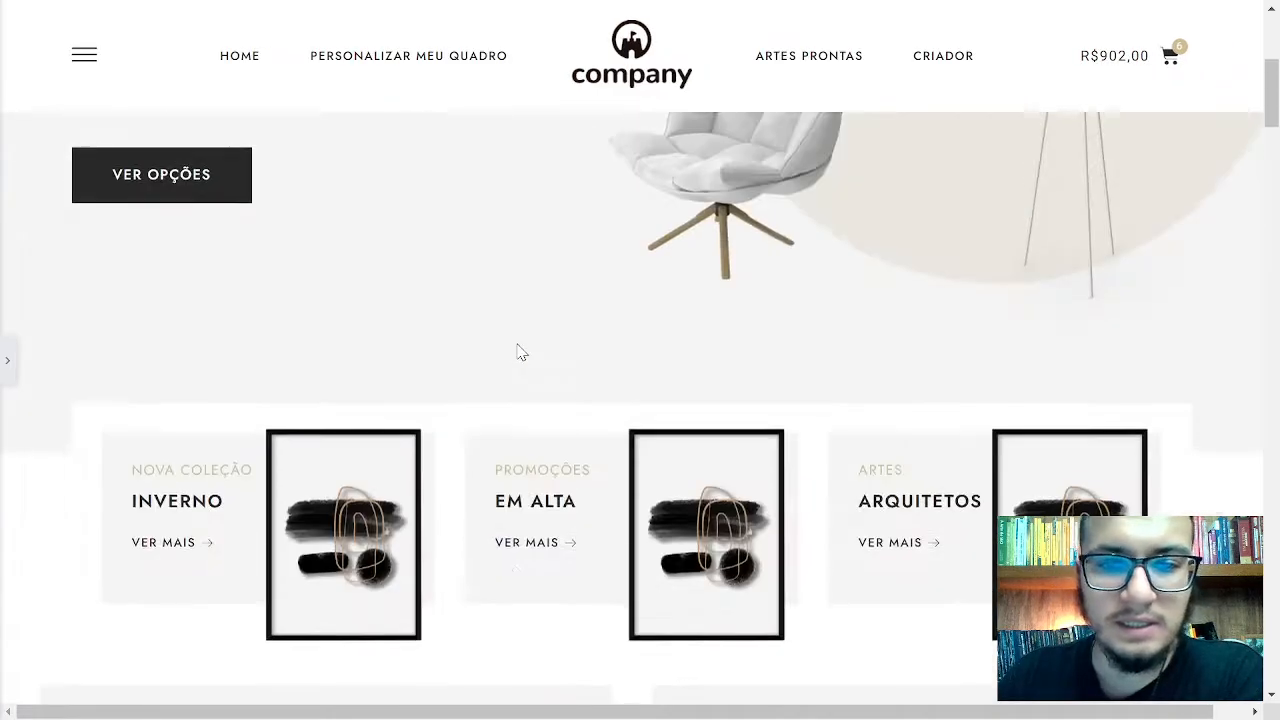
scroll(523, 335, "down", 4)
scroll(530, 333, "down", 12)
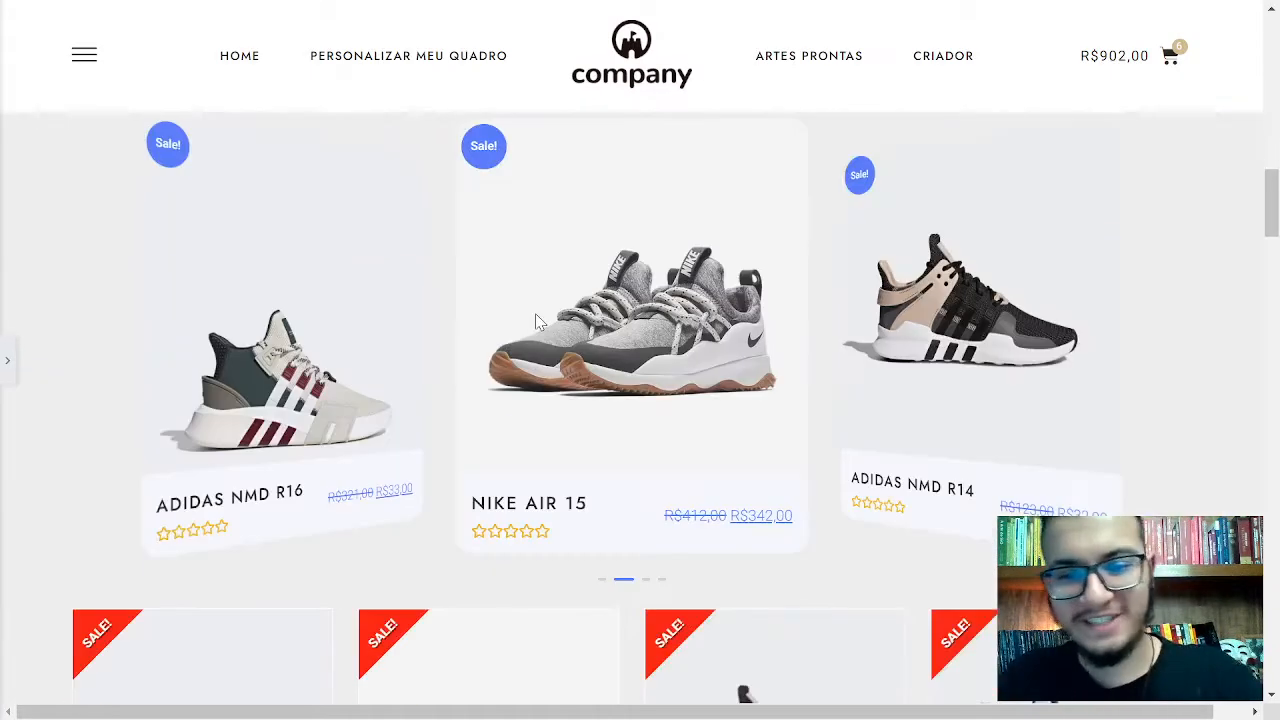
scroll(557, 318, "up", 16)
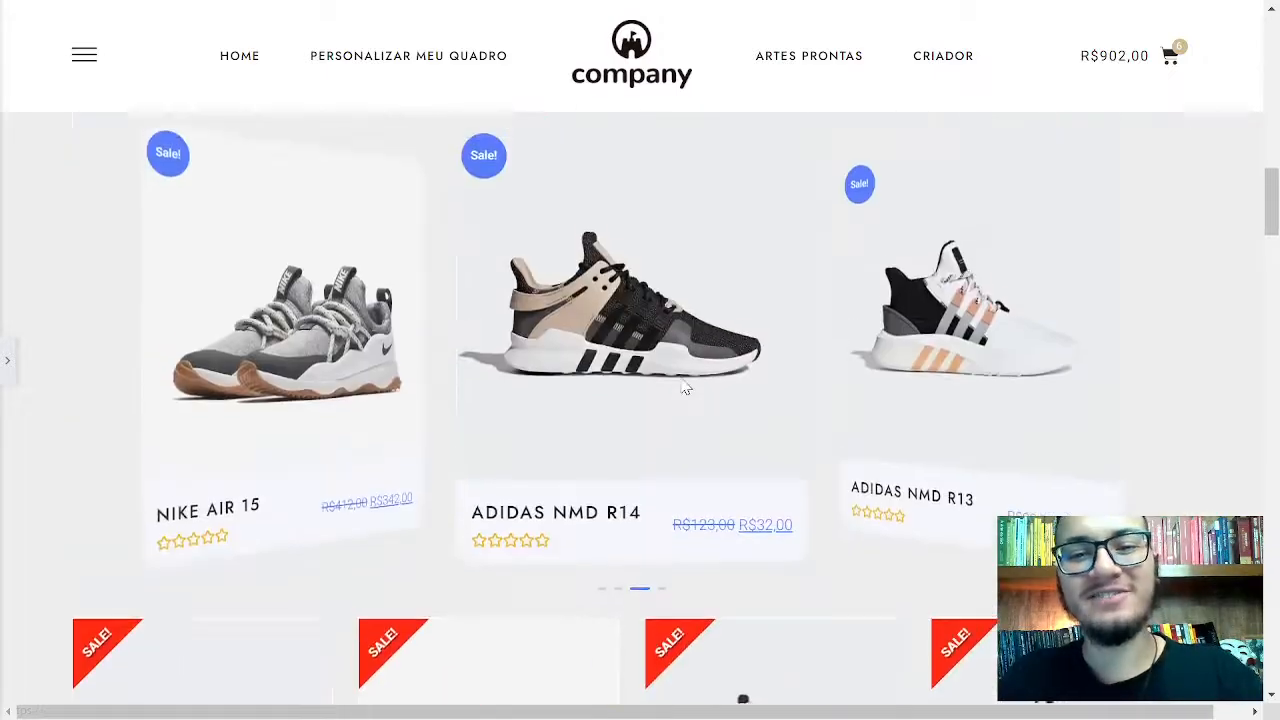
scroll(680, 377, "down", 12)
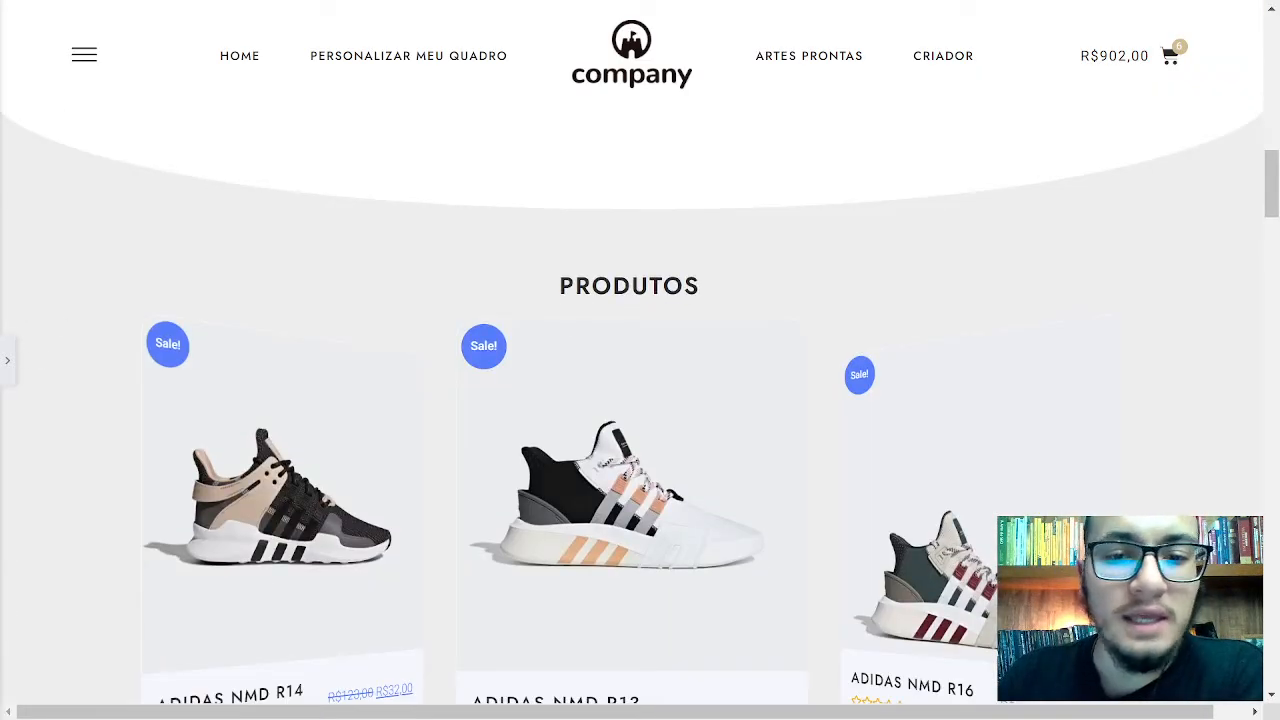
left_click_drag(558, 286, 708, 289)
left_click(708, 290)
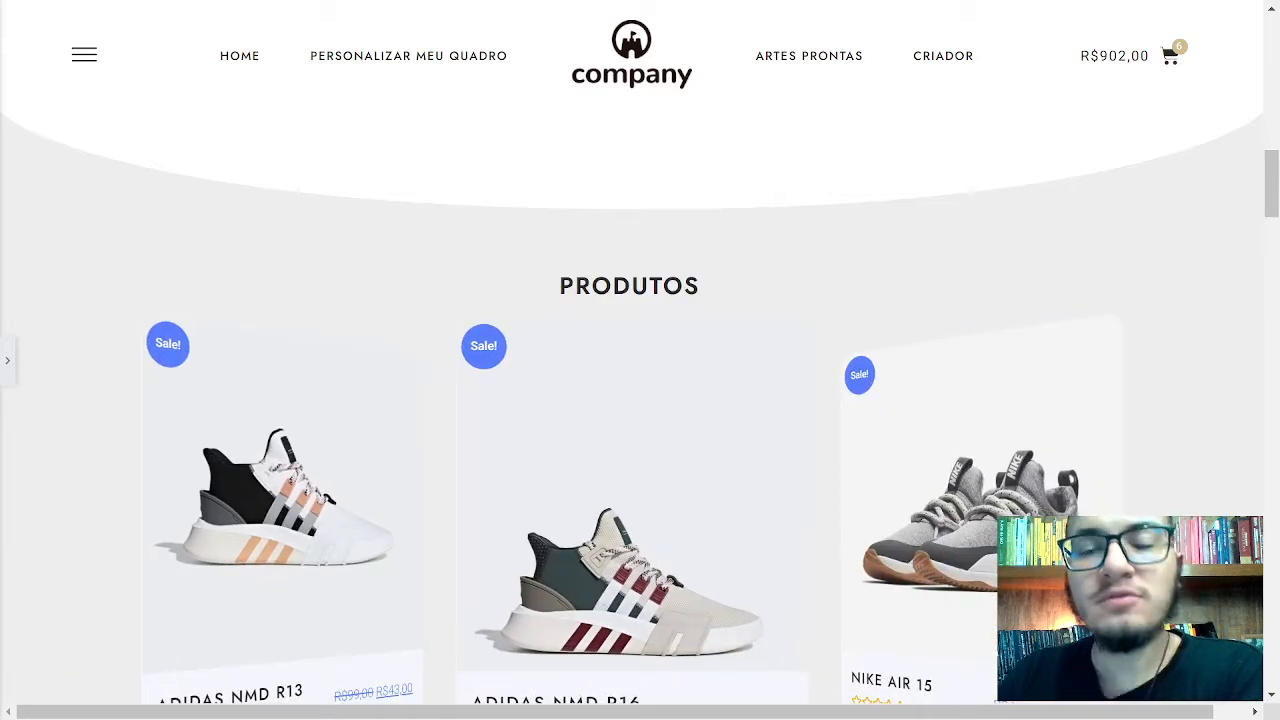
scroll(686, 300, "down", 10)
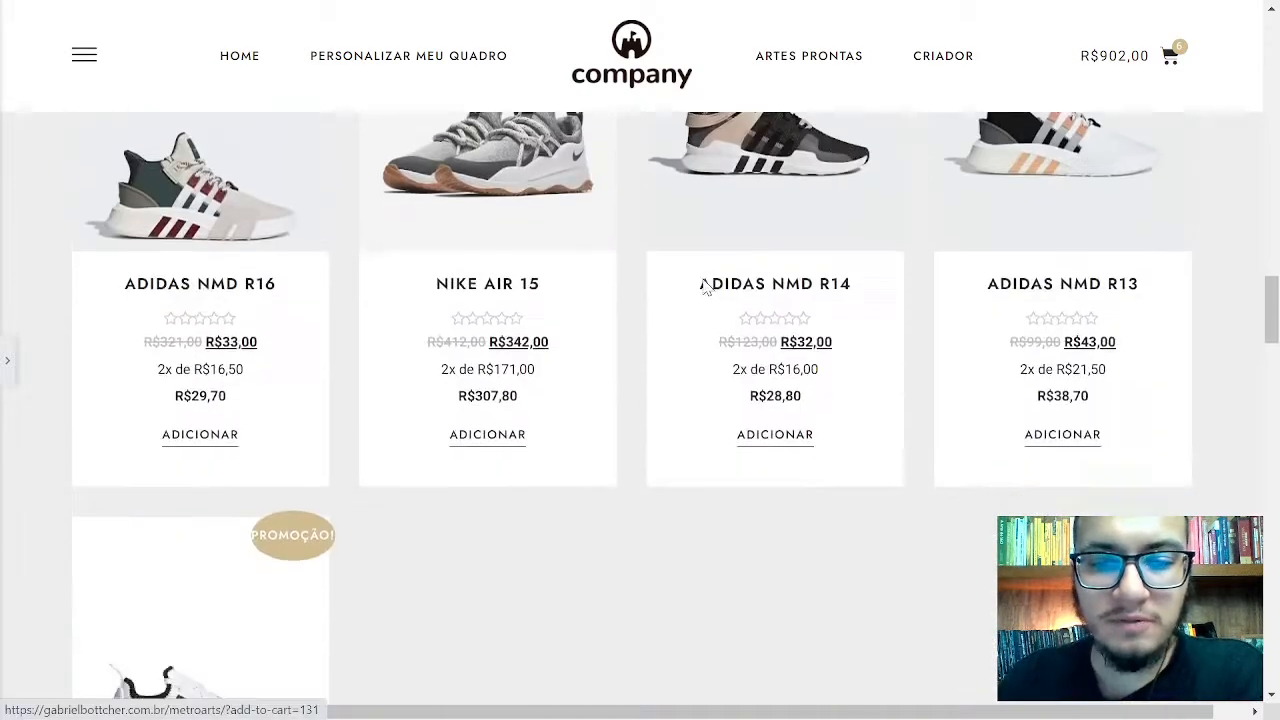
scroll(667, 284, "down", 2)
scroll(666, 289, "up", 4)
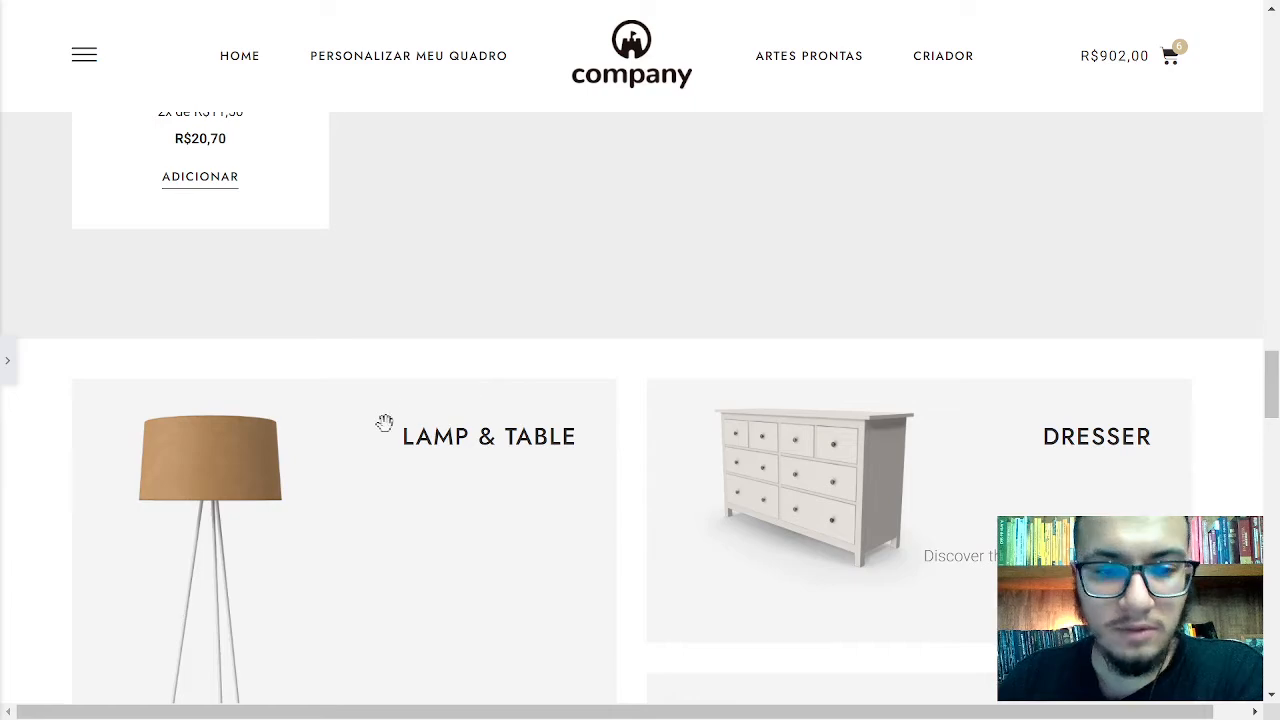
left_click_drag(383, 423, 498, 437)
left_click(452, 428)
scroll(643, 400, "up", 12)
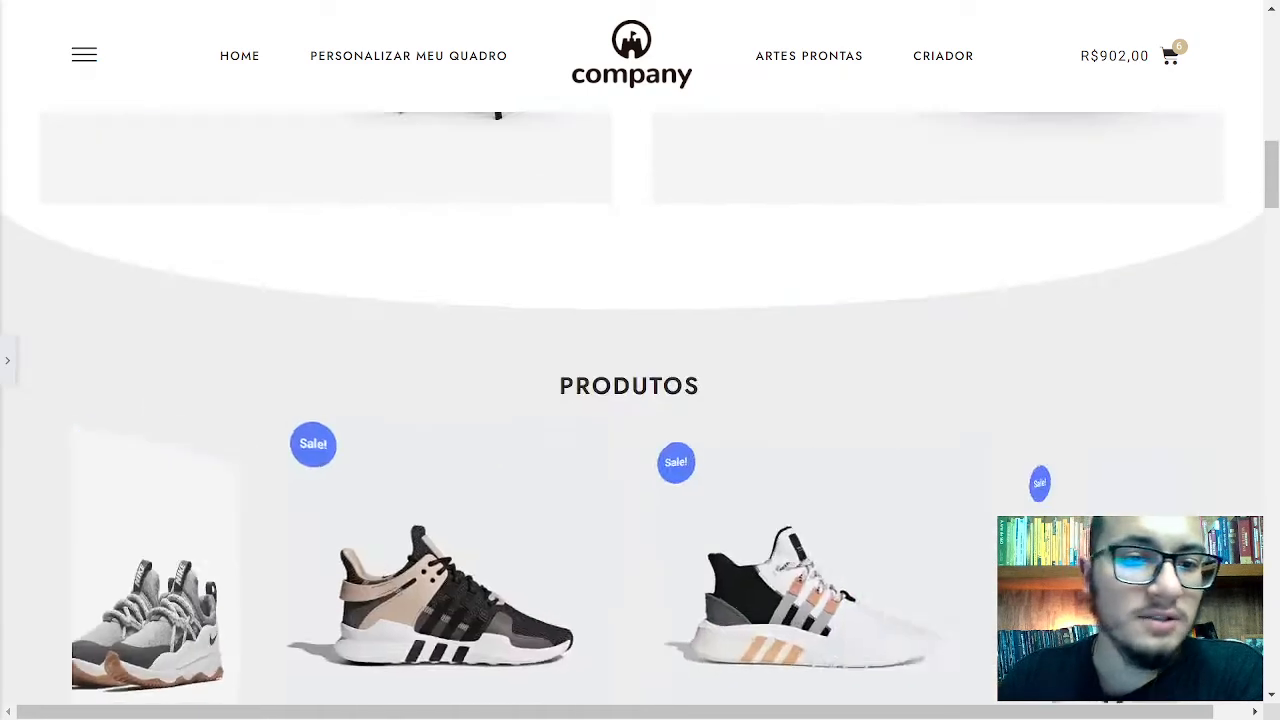
scroll(510, 393, "down", 1)
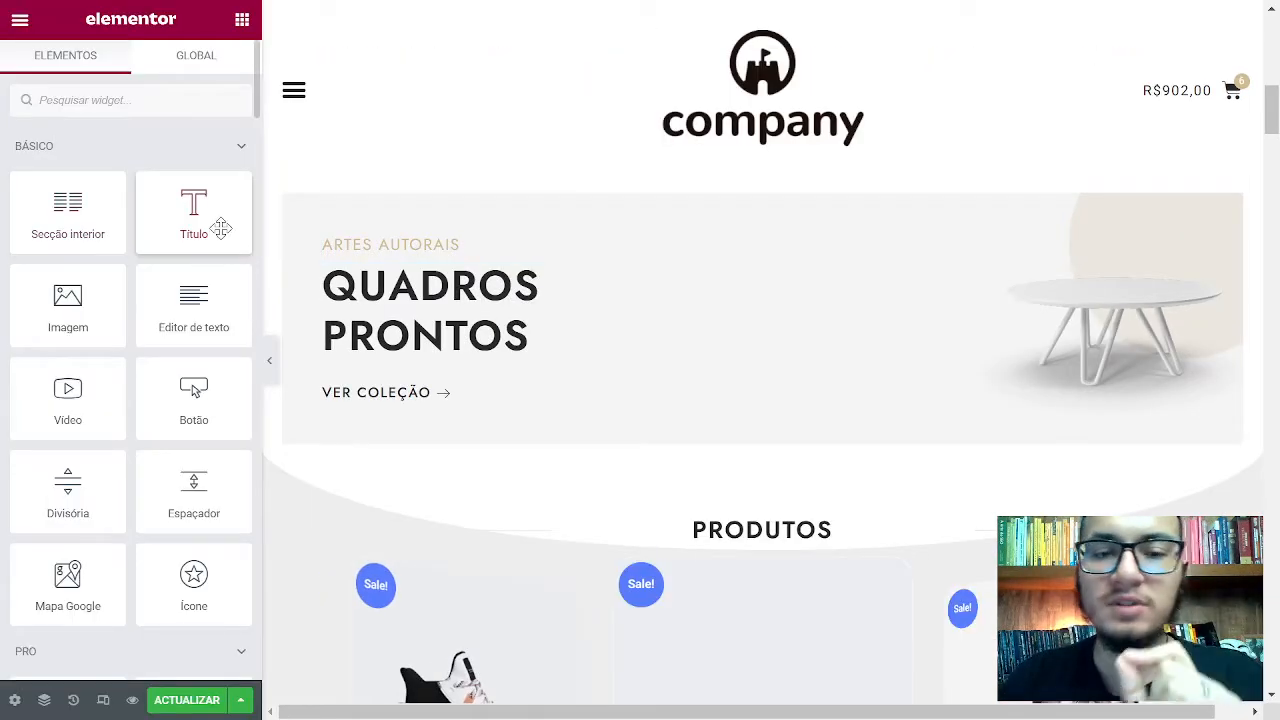
Drop a Título widget above the PRODUTOS heading and delete the old PRODUTOS heading
scroll(760, 349, "down", 3)
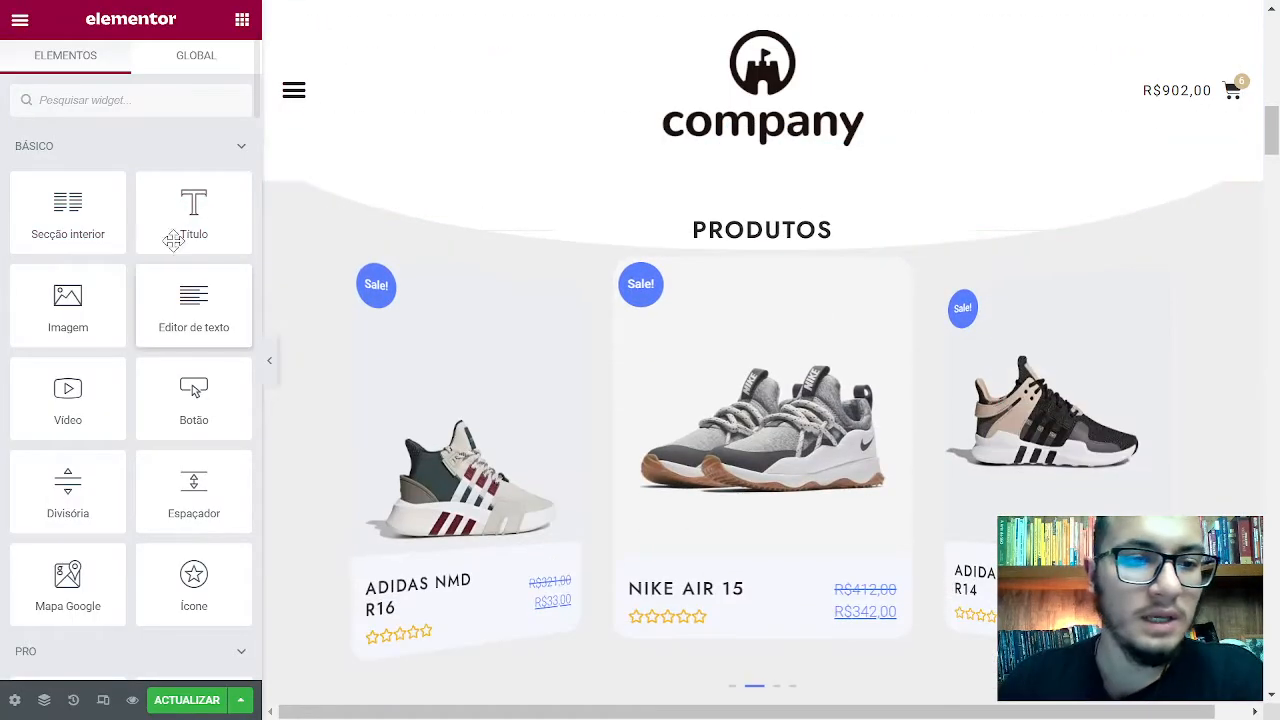
left_click_drag(195, 205, 770, 232)
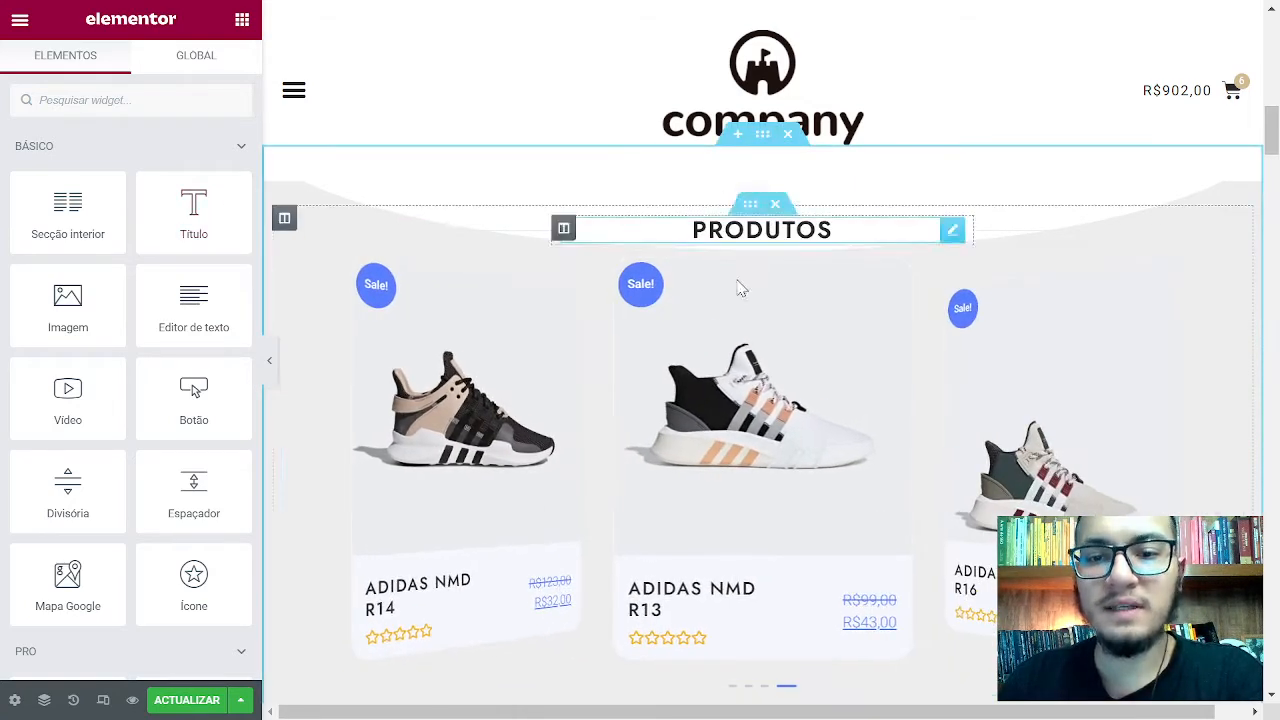
scroll(315, 327, "up", 2)
right_click(727, 428)
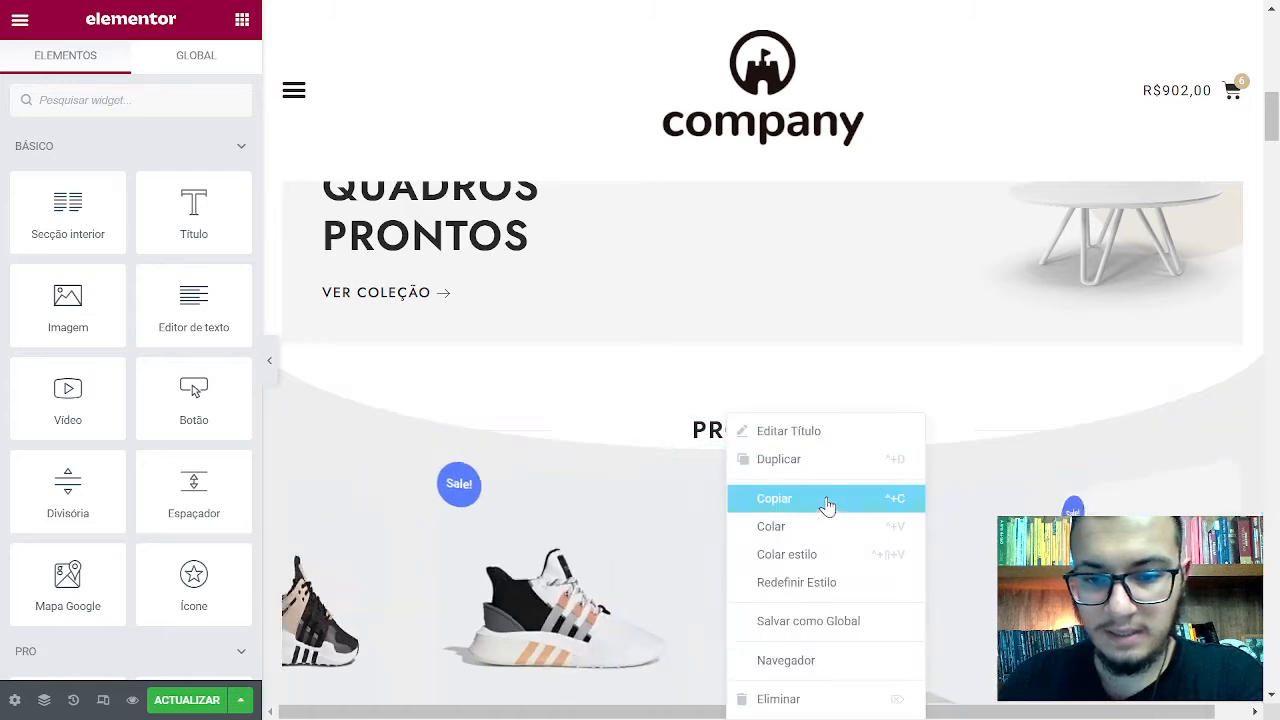
left_click_drag(190, 212, 757, 409)
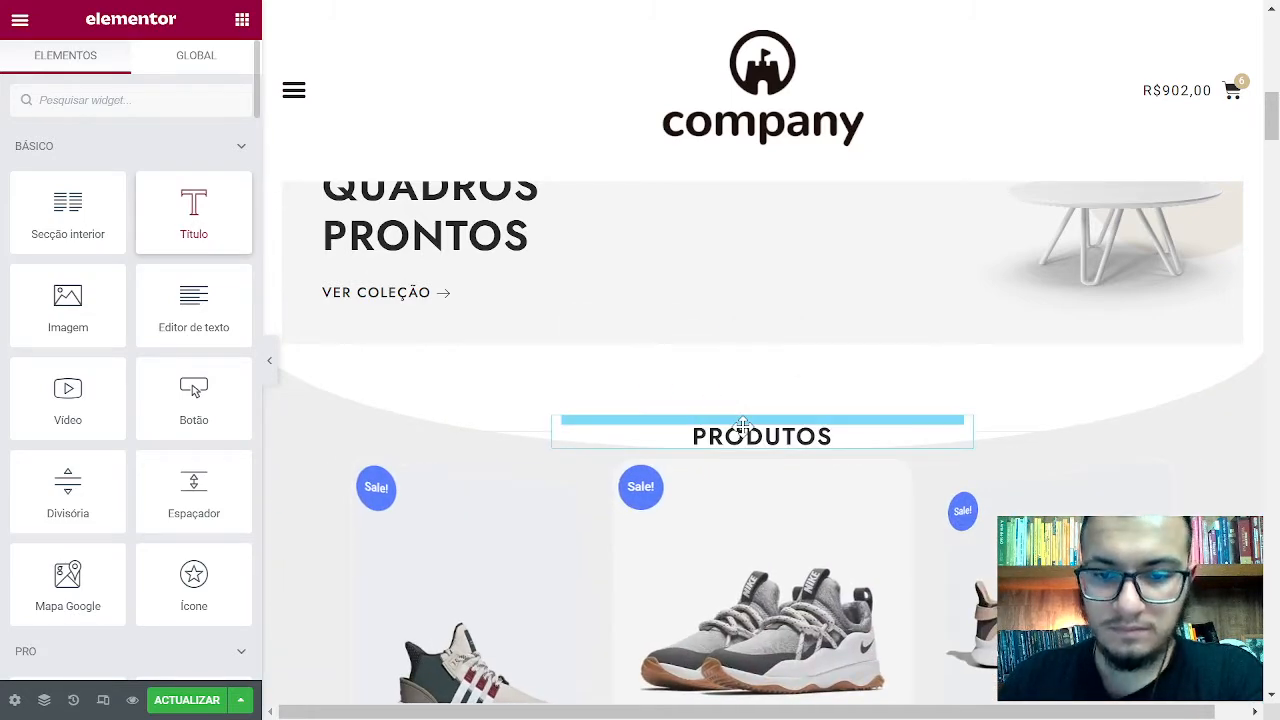
right_click(762, 440)
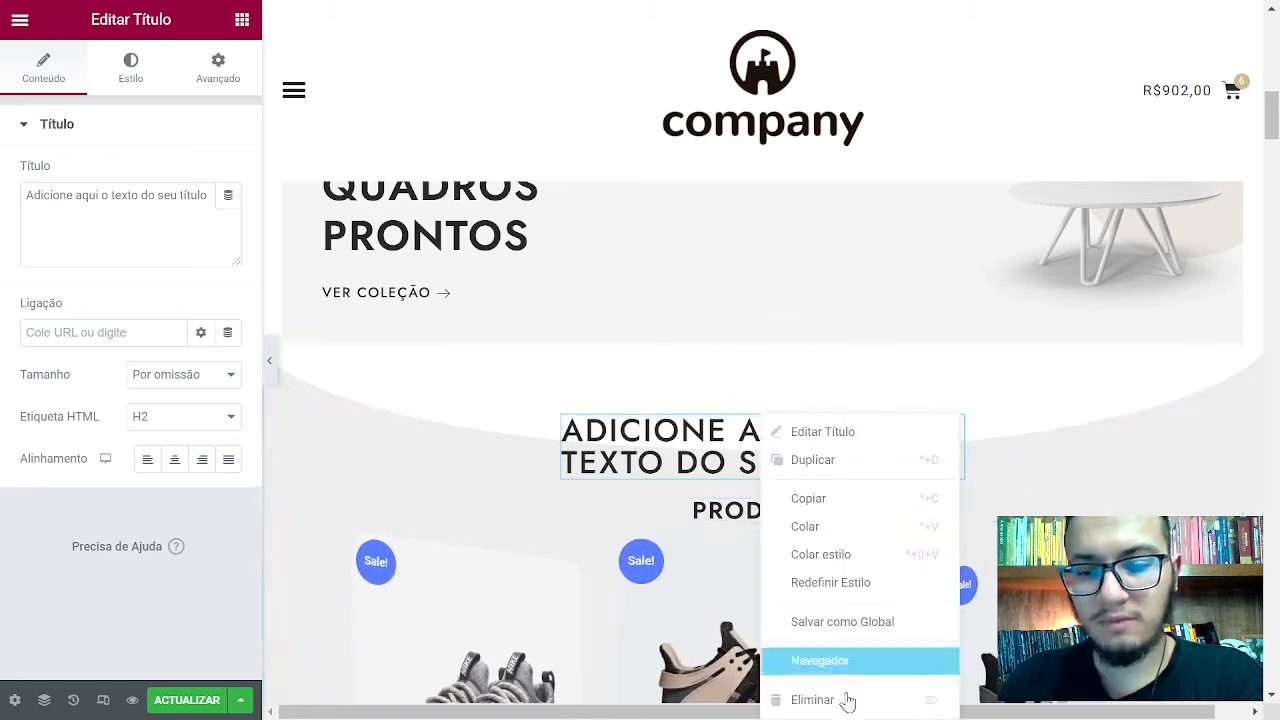
left_click(812, 700)
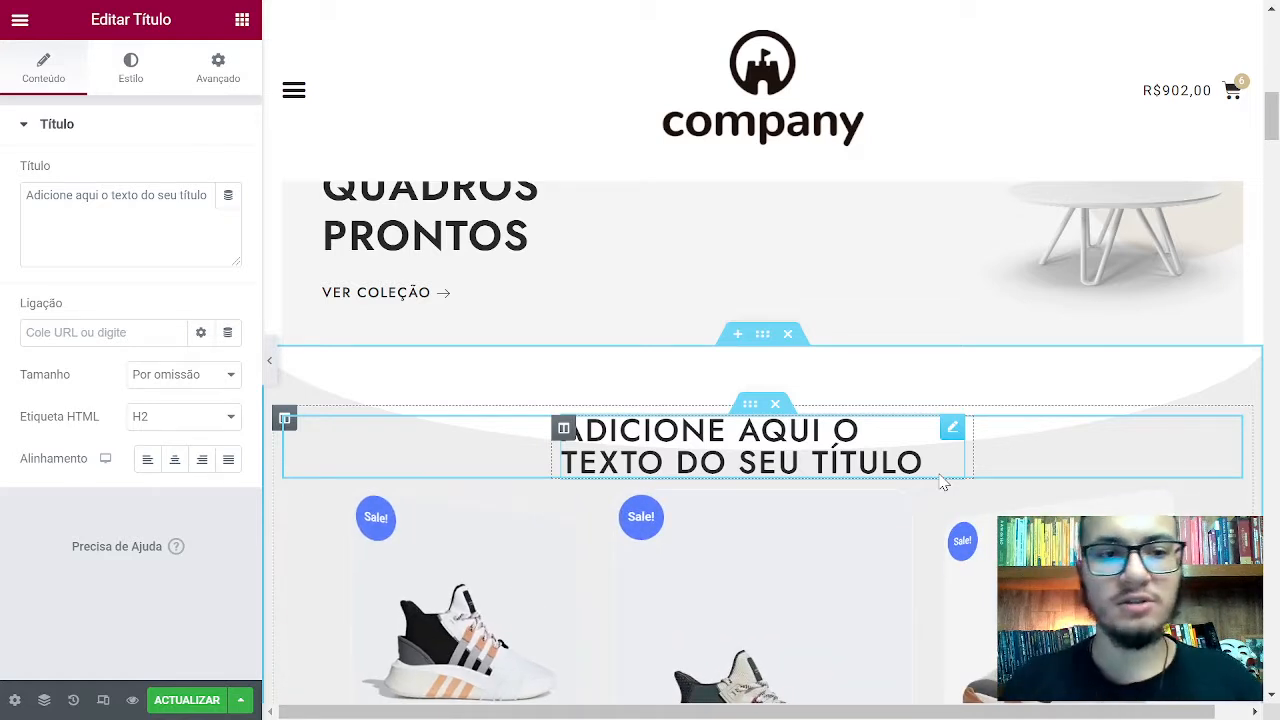
Link the heading to the 'A minha conta' page, then clear the link address again
left_click(157, 331)
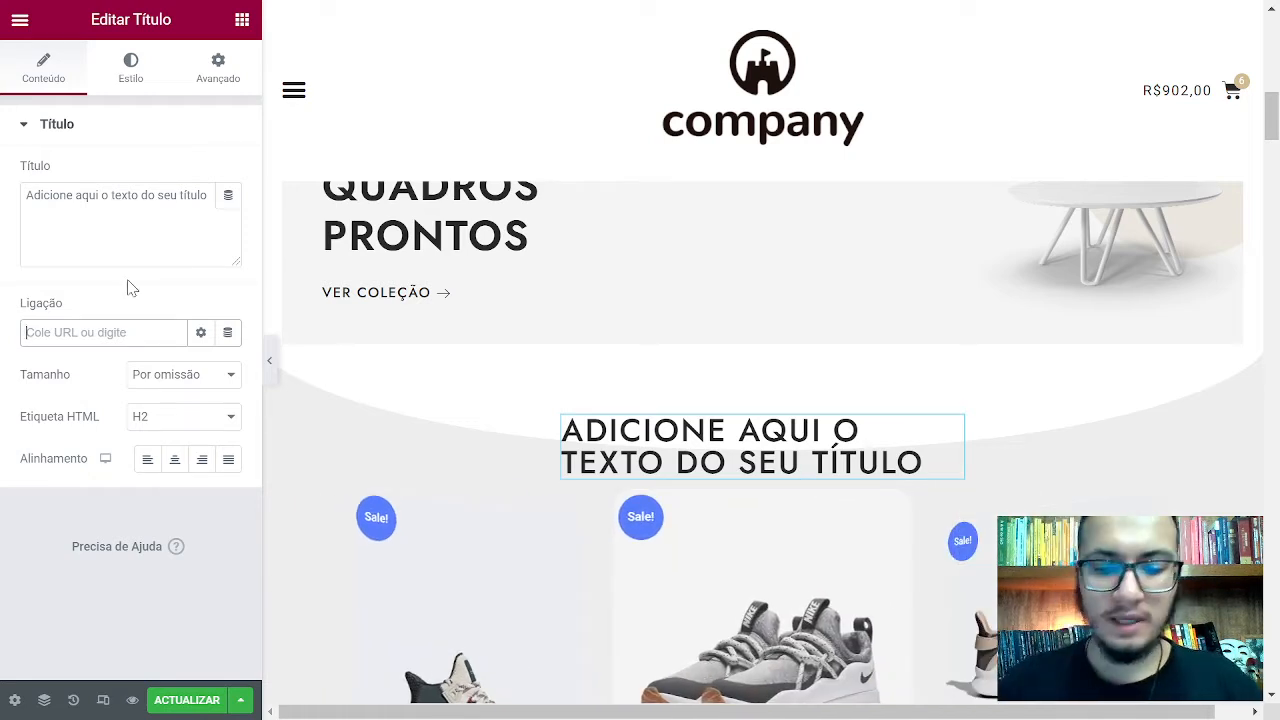
type("minha conta")
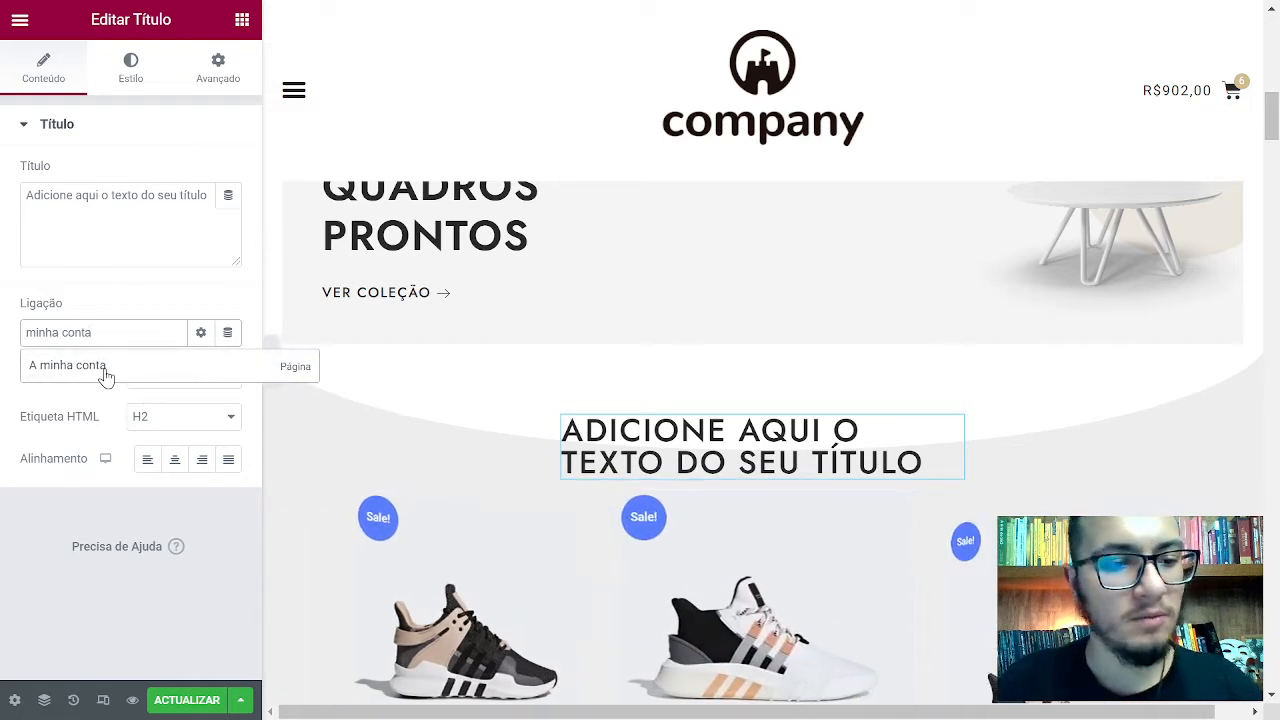
left_click(106, 372)
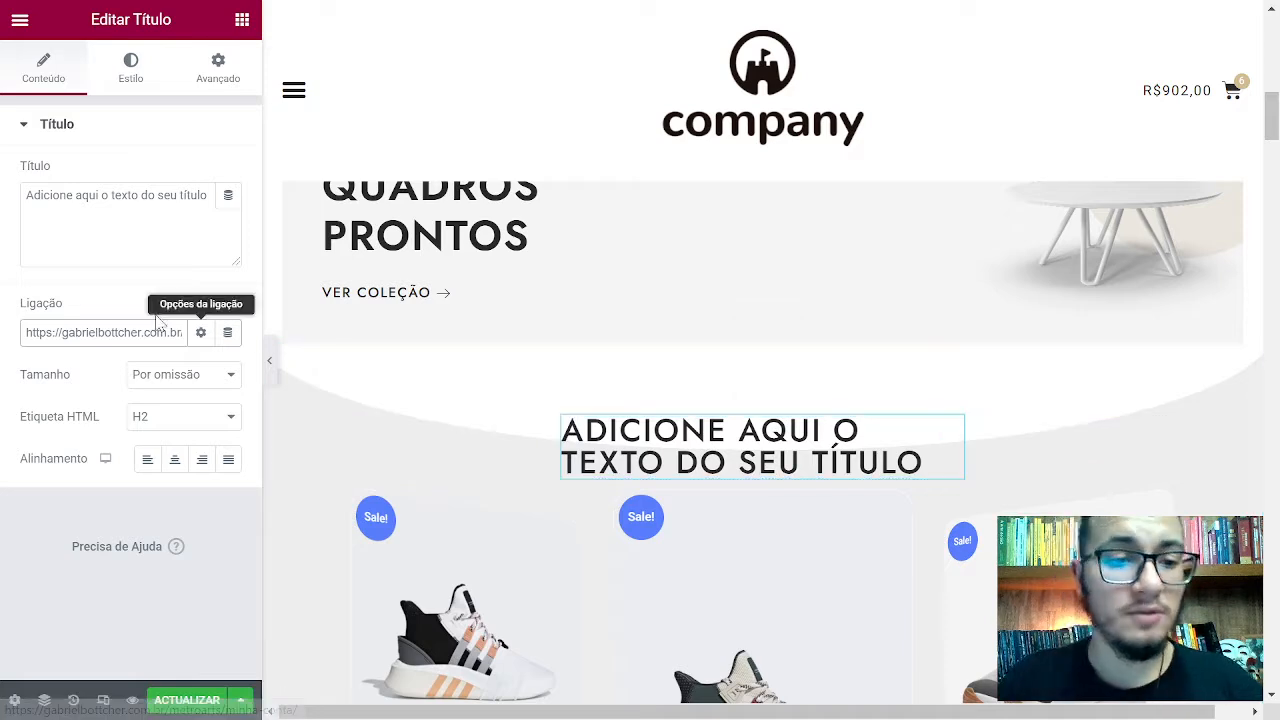
left_click(103, 332)
key("ctrl+a")
key("BackSpace")
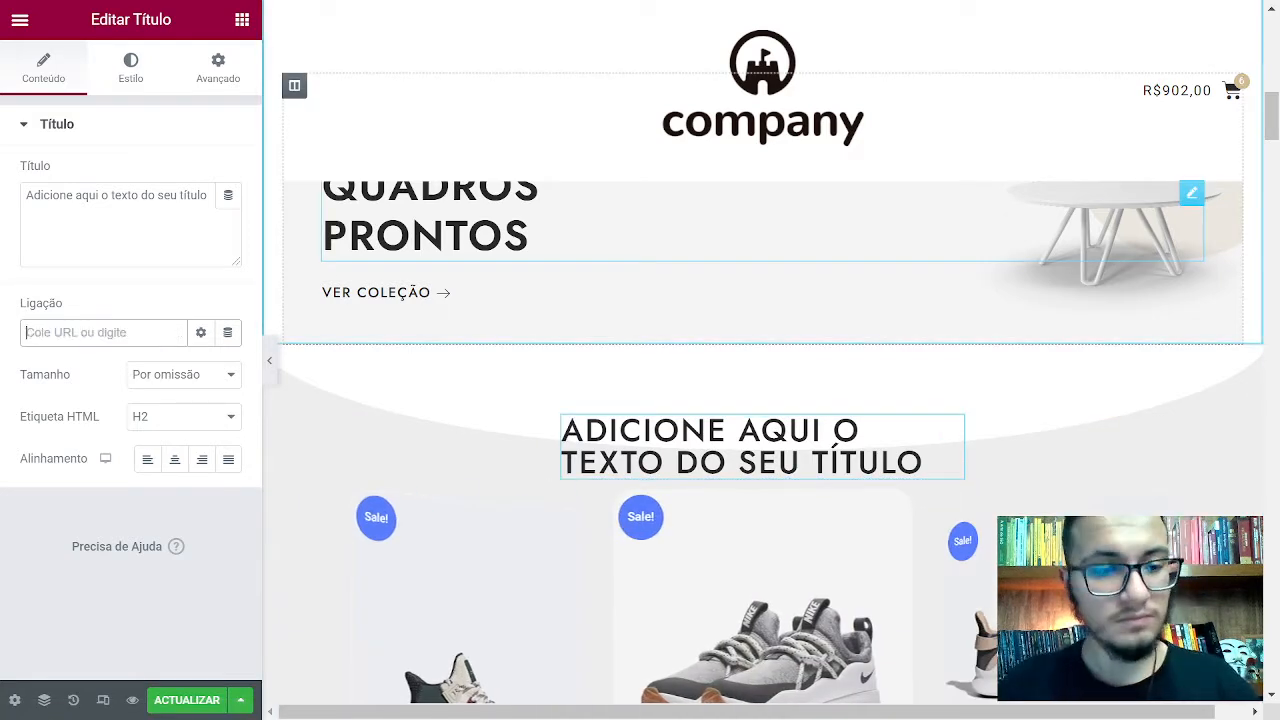
Select all of the heading's placeholder text inline on the page
left_click(189, 195)
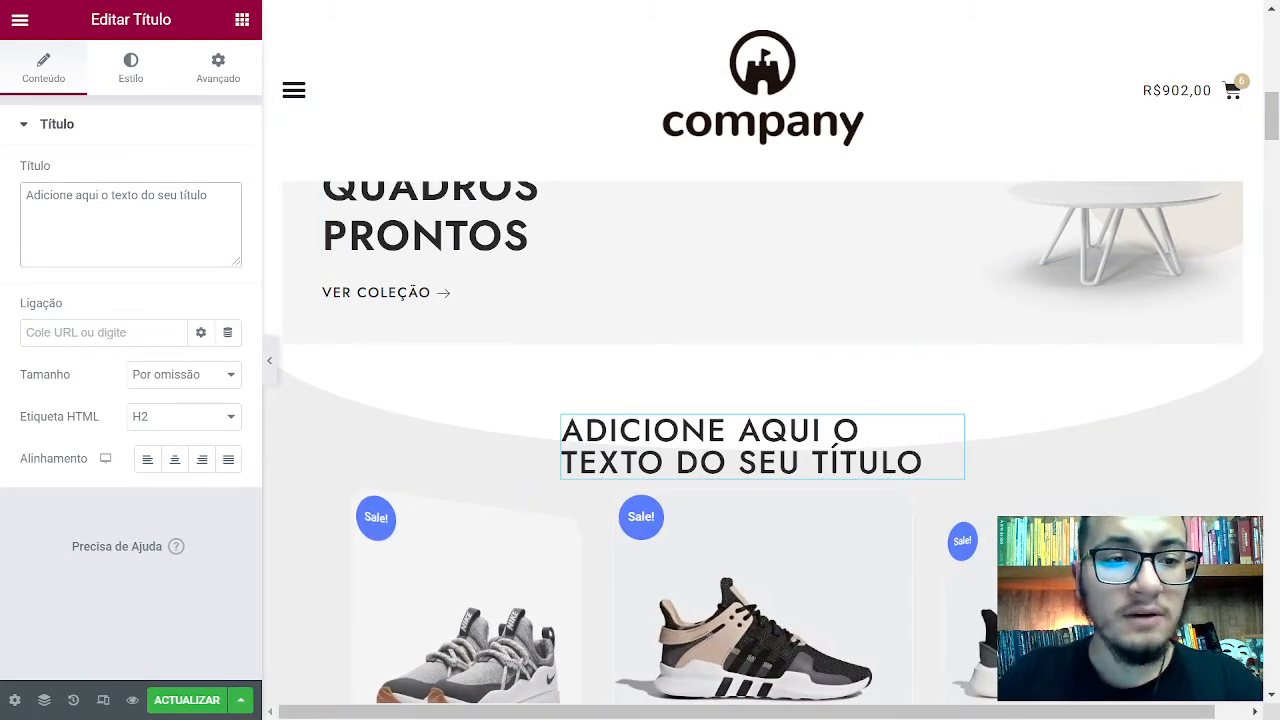
left_click(681, 430)
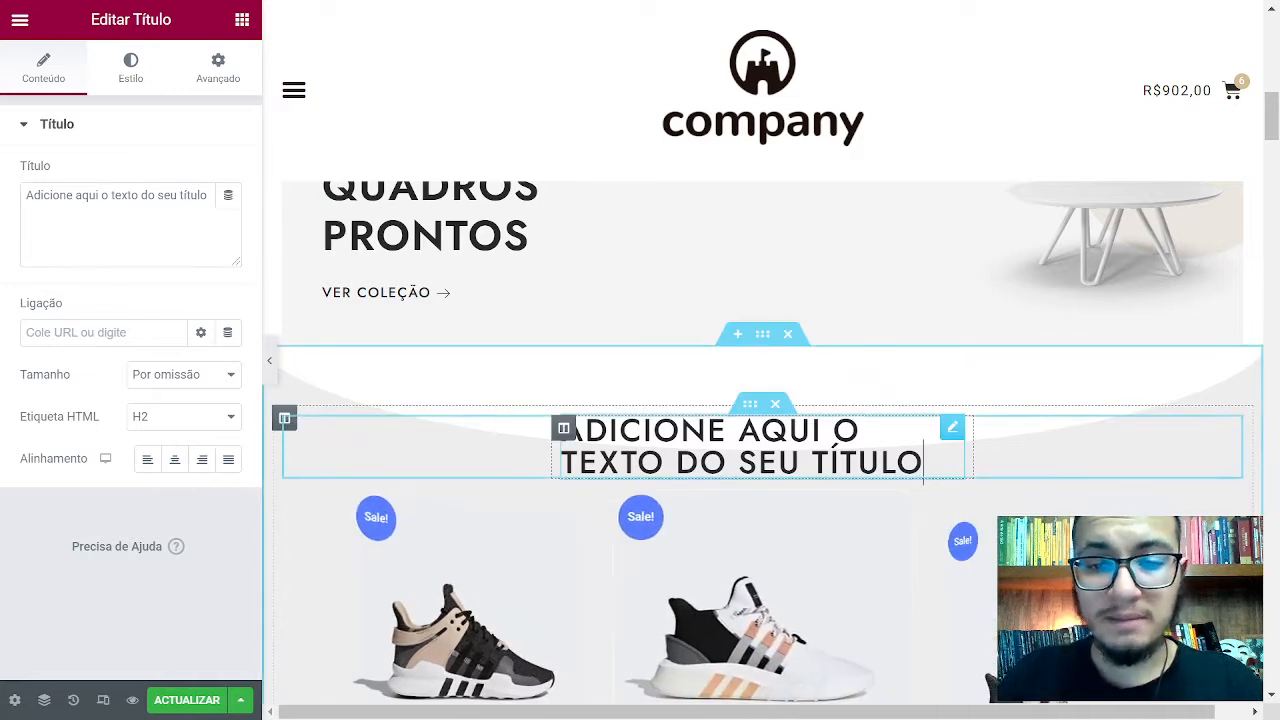
left_click(761, 434)
left_click_drag(923, 463, 529, 420)
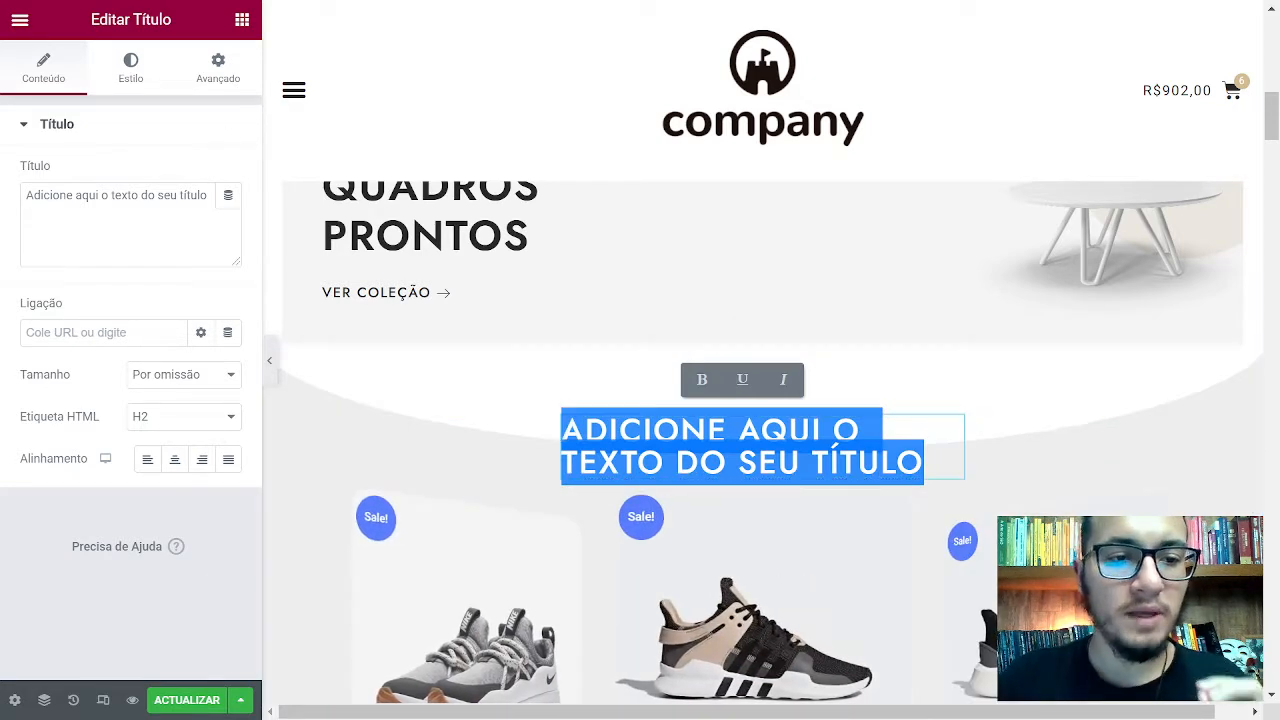
Replace the placeholder in the Título field with 'Produtos'
left_click(34, 195)
left_click_drag(200, 195, 22, 197)
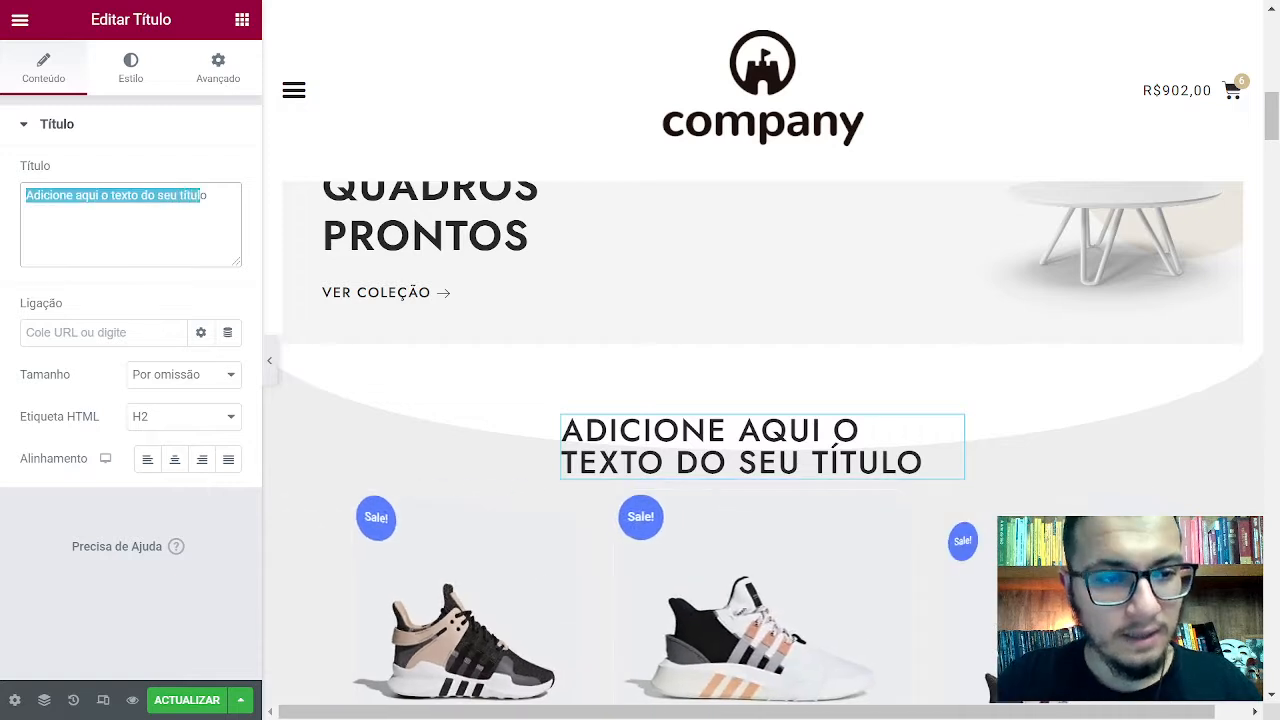
left_click(177, 195)
left_click_drag(210, 196, 4, 208)
type("Produtos")
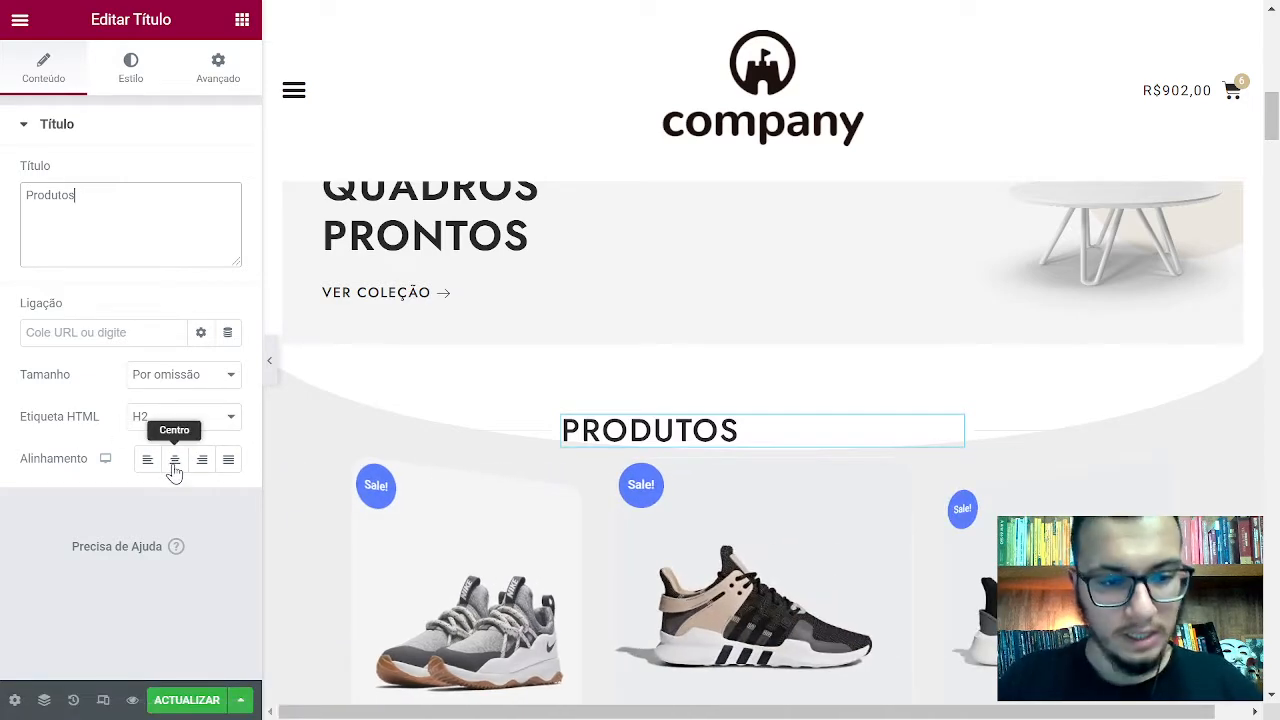
Try justified, right and left alignment, leaving the heading centre-aligned
left_click(174, 468)
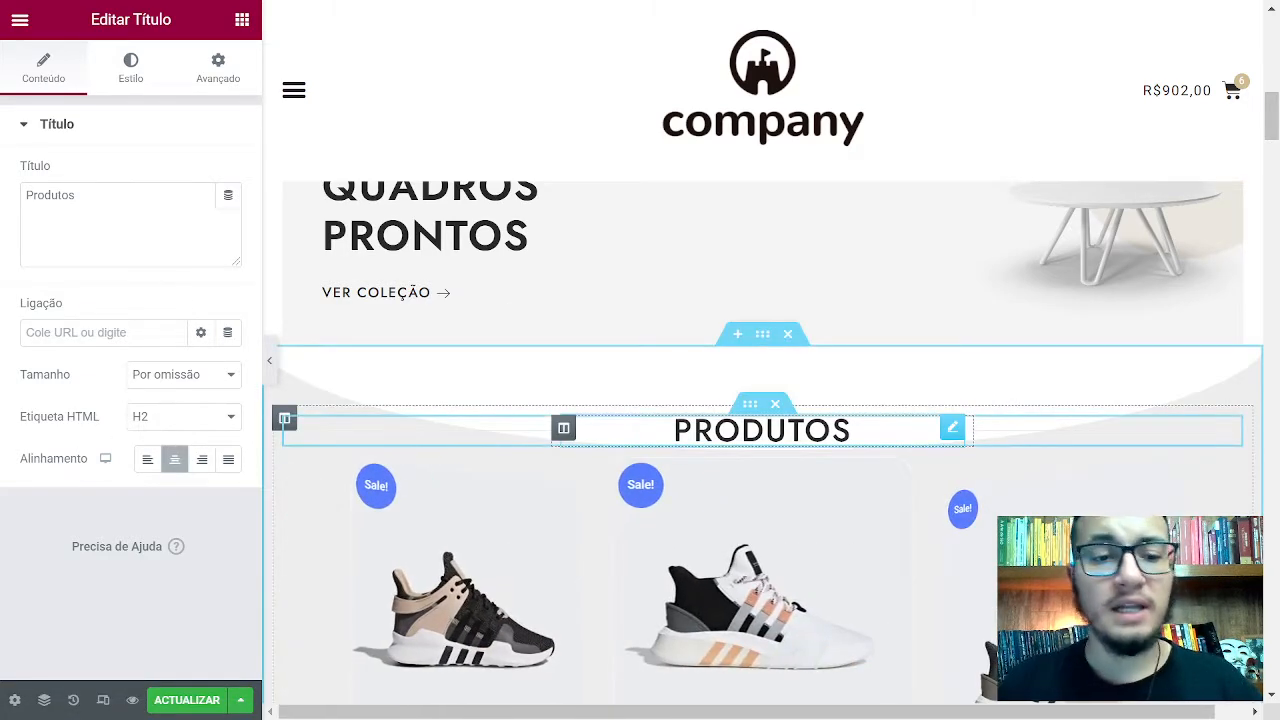
left_click(228, 459)
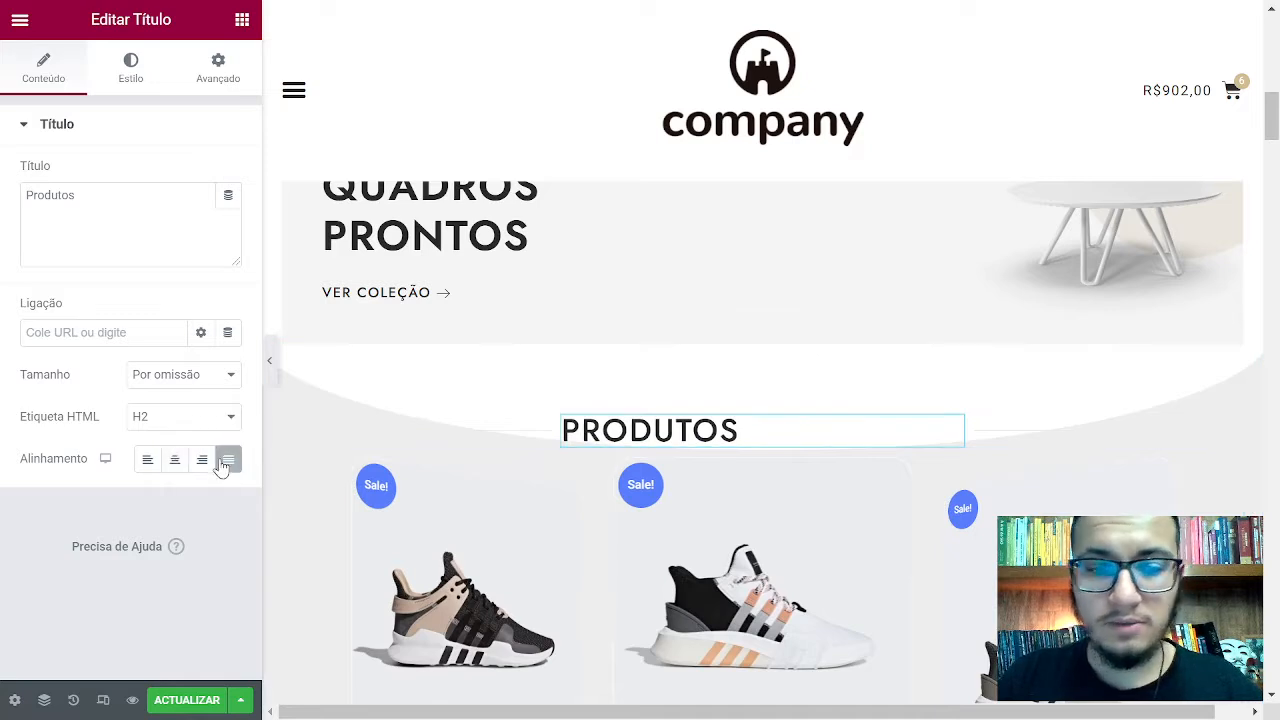
left_click(202, 460)
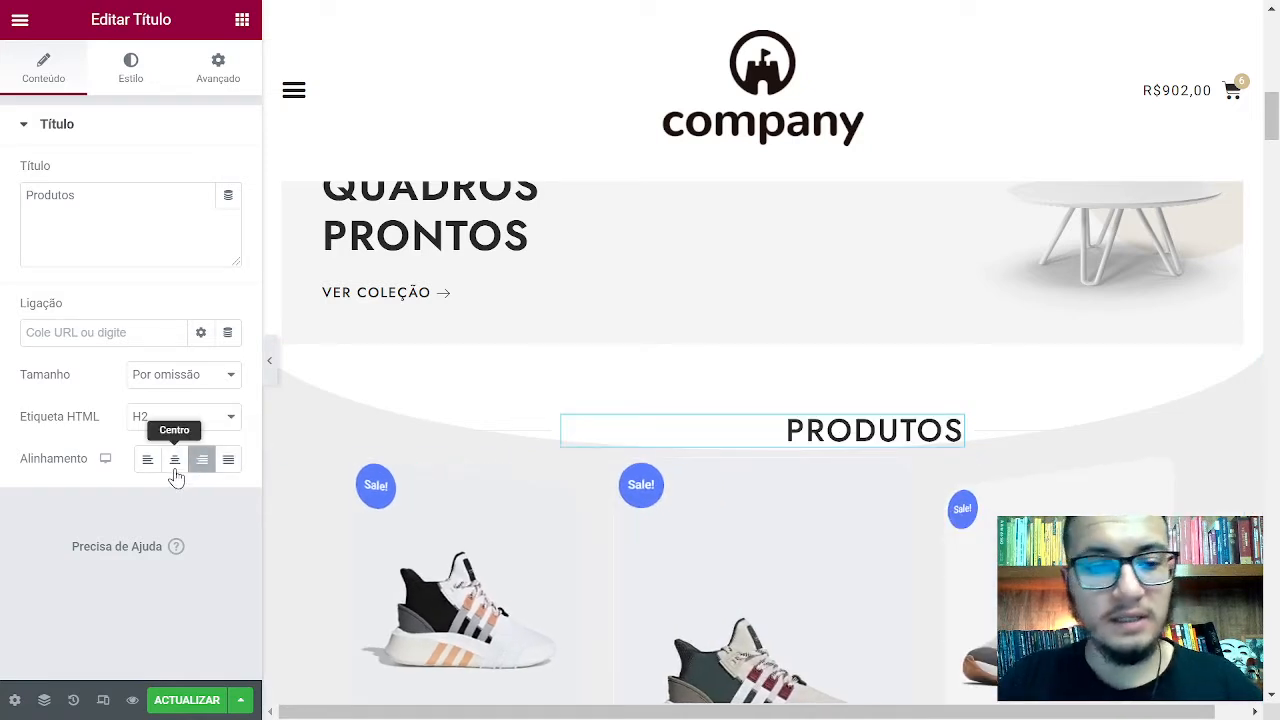
left_click(175, 468)
left_click(148, 462)
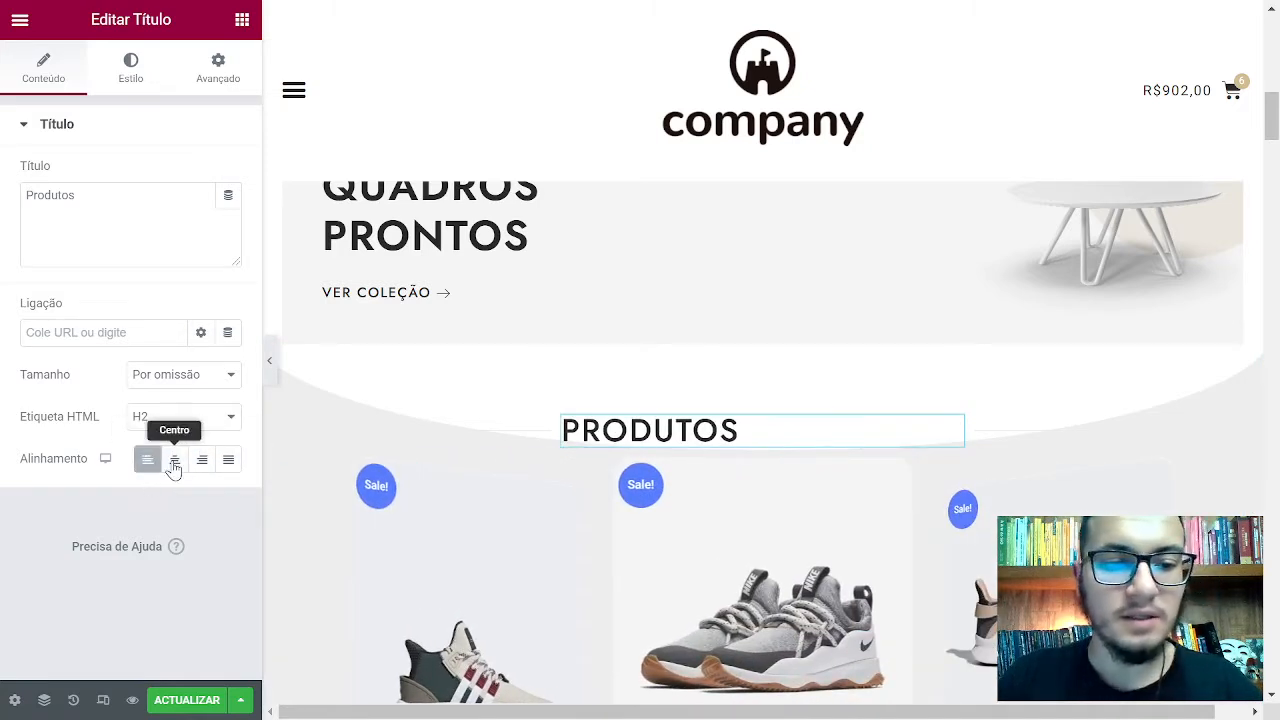
left_click(174, 465)
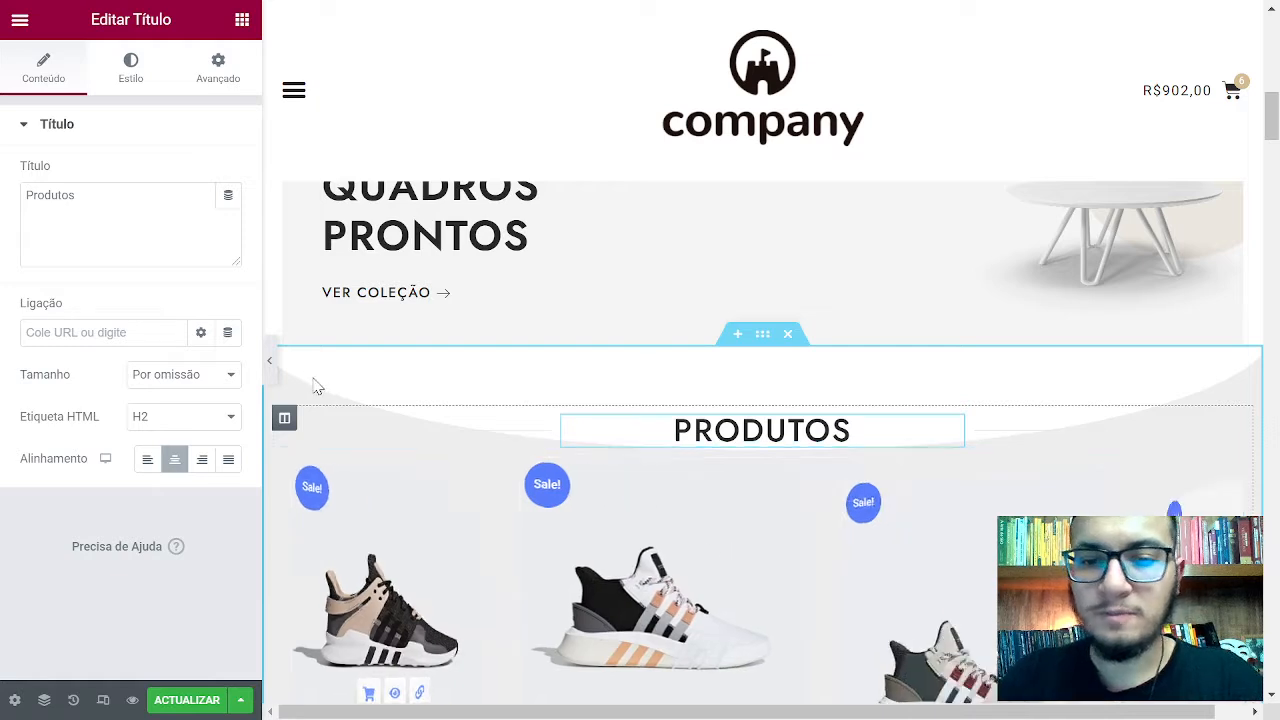
Collapse and re-expand the heading's content settings, then open its dynamic tags list
left_click(144, 138)
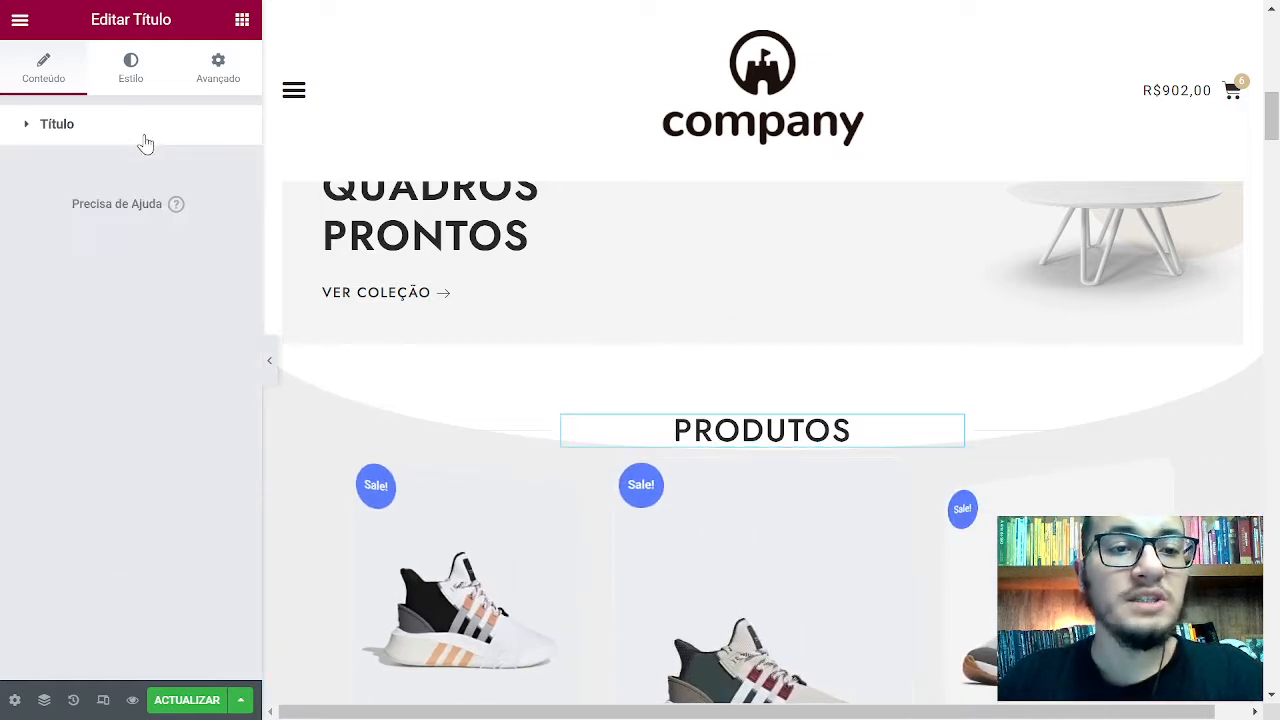
left_click(145, 139)
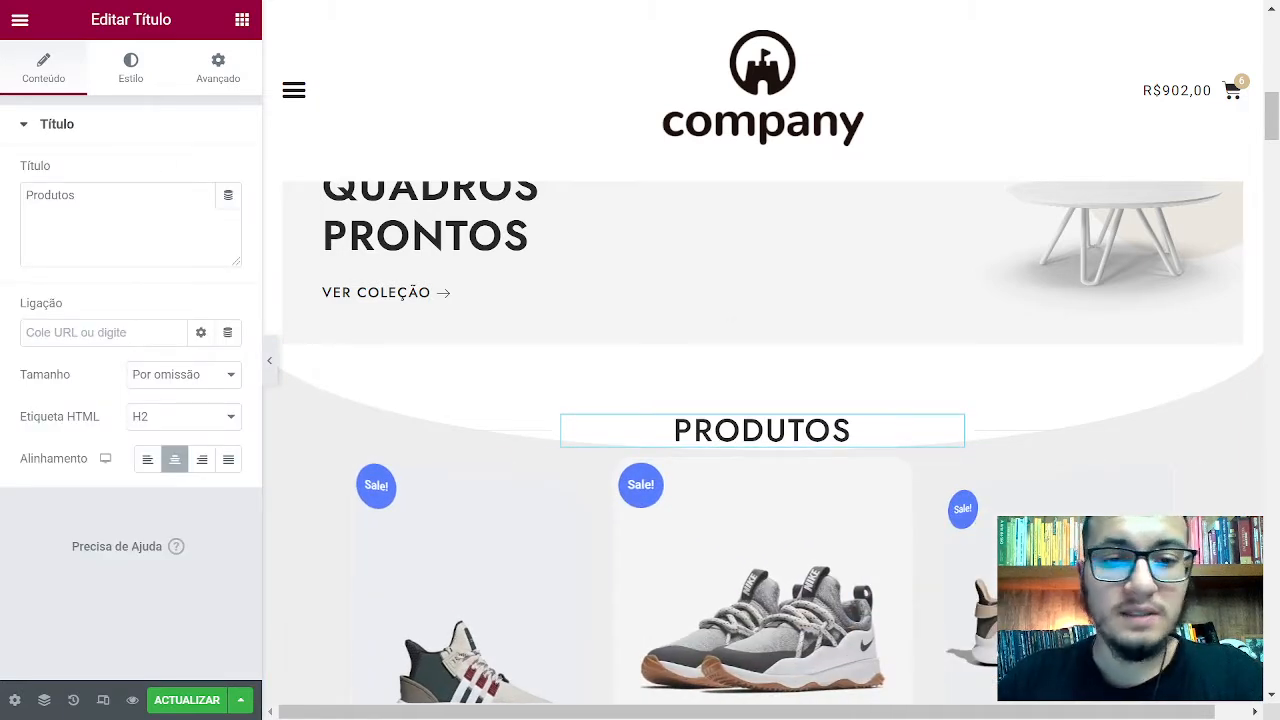
left_click(228, 196)
scroll(300, 450, "down", 1)
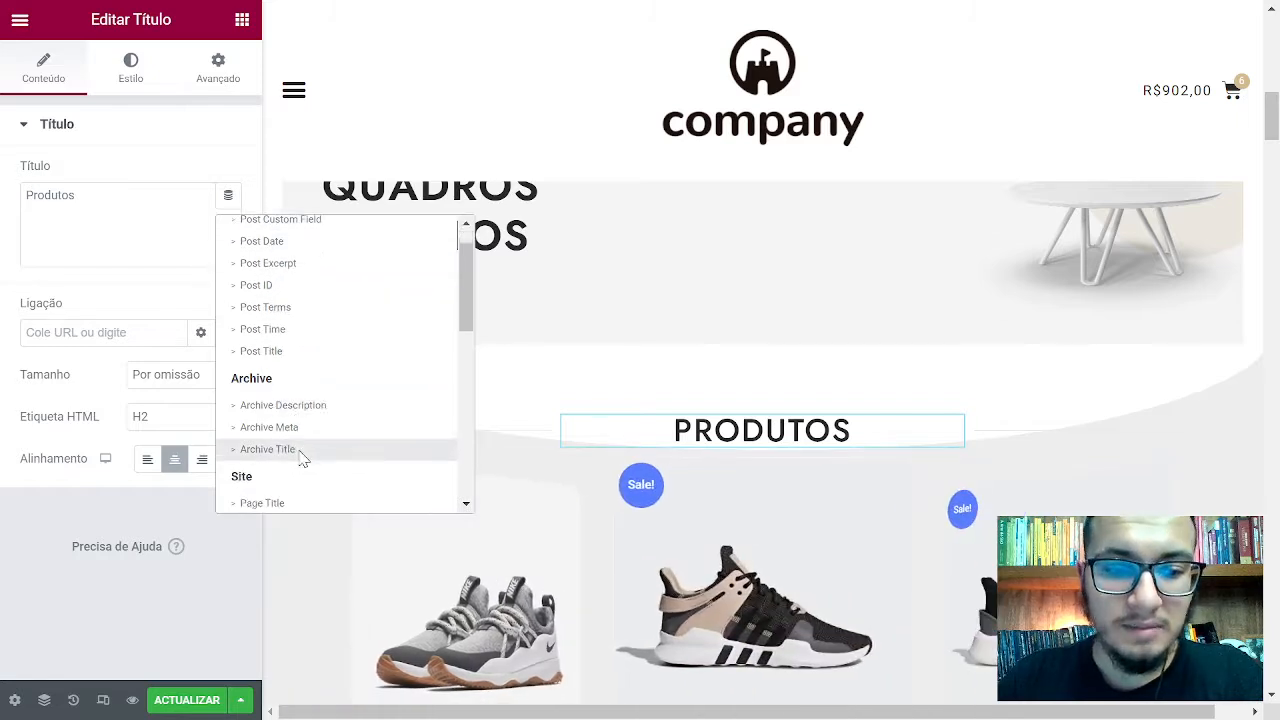
scroll(305, 450, "down", 4)
scroll(310, 440, "up", 5)
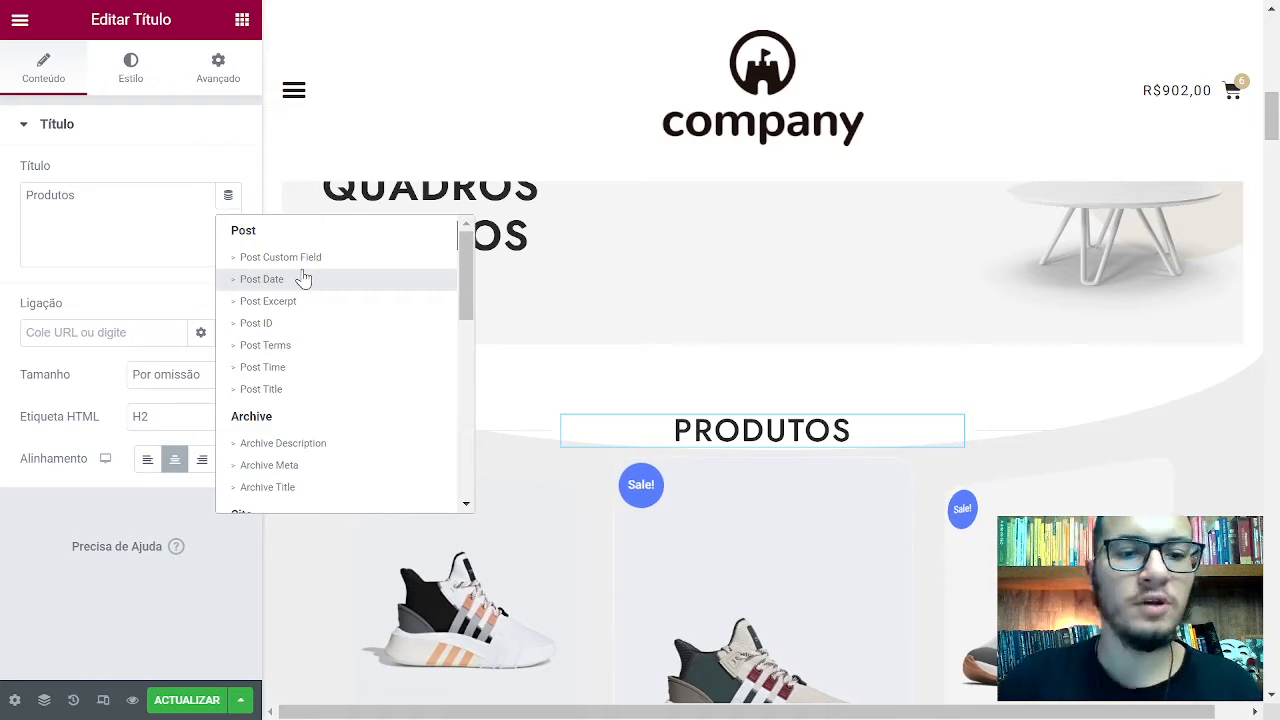
scroll(560, 360, "down", 5)
scroll(362, 381, "down", 5)
scroll(362, 379, "up", 5)
scroll(630, 384, "up", 7)
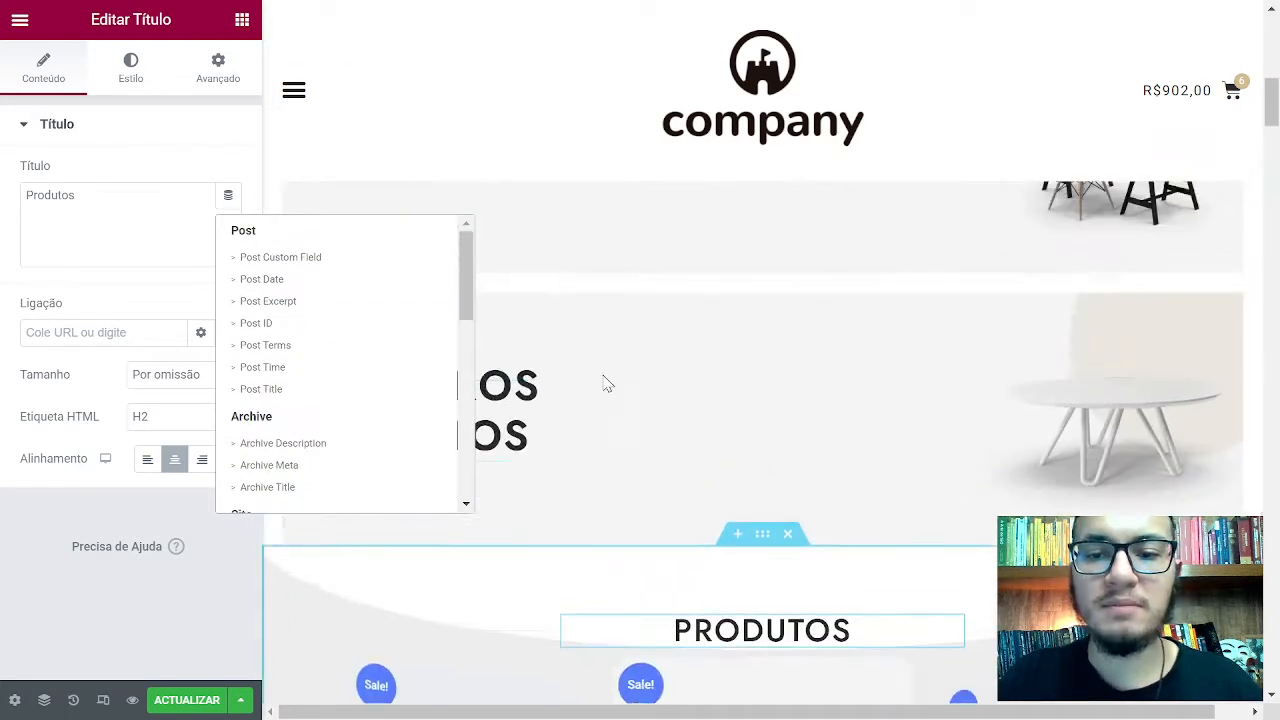
scroll(366, 357, "down", 5)
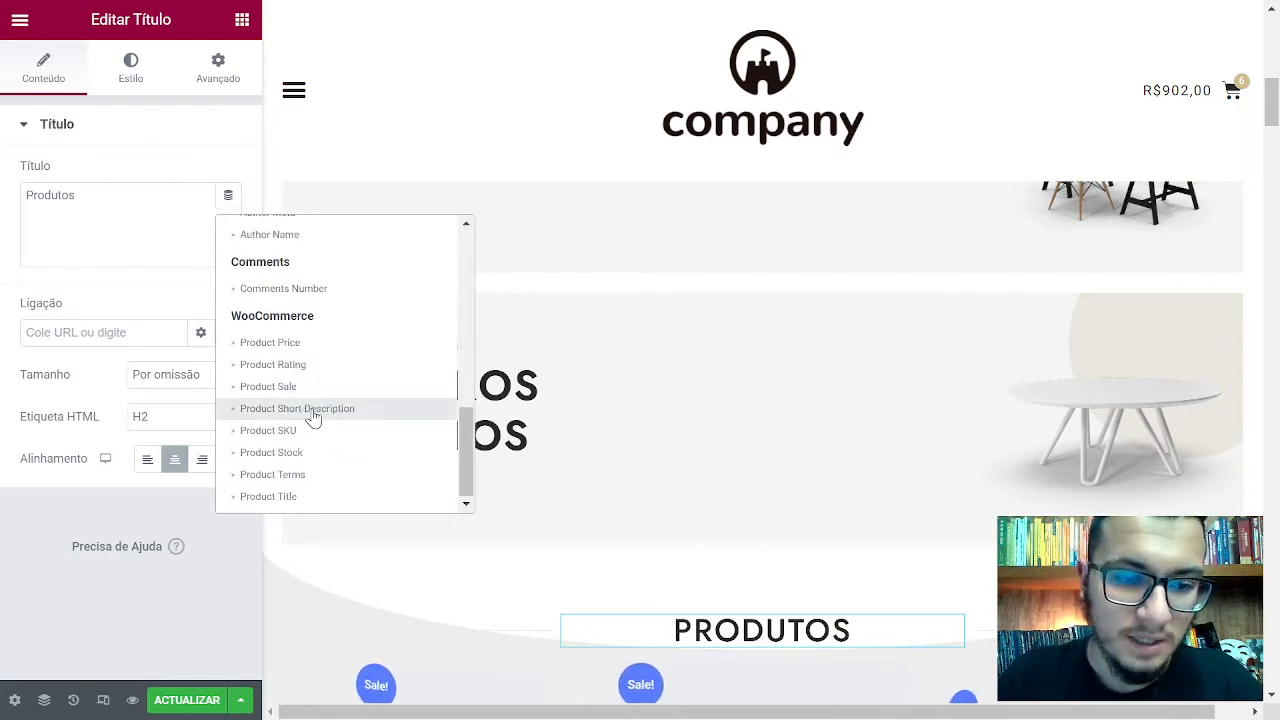
left_click(303, 497)
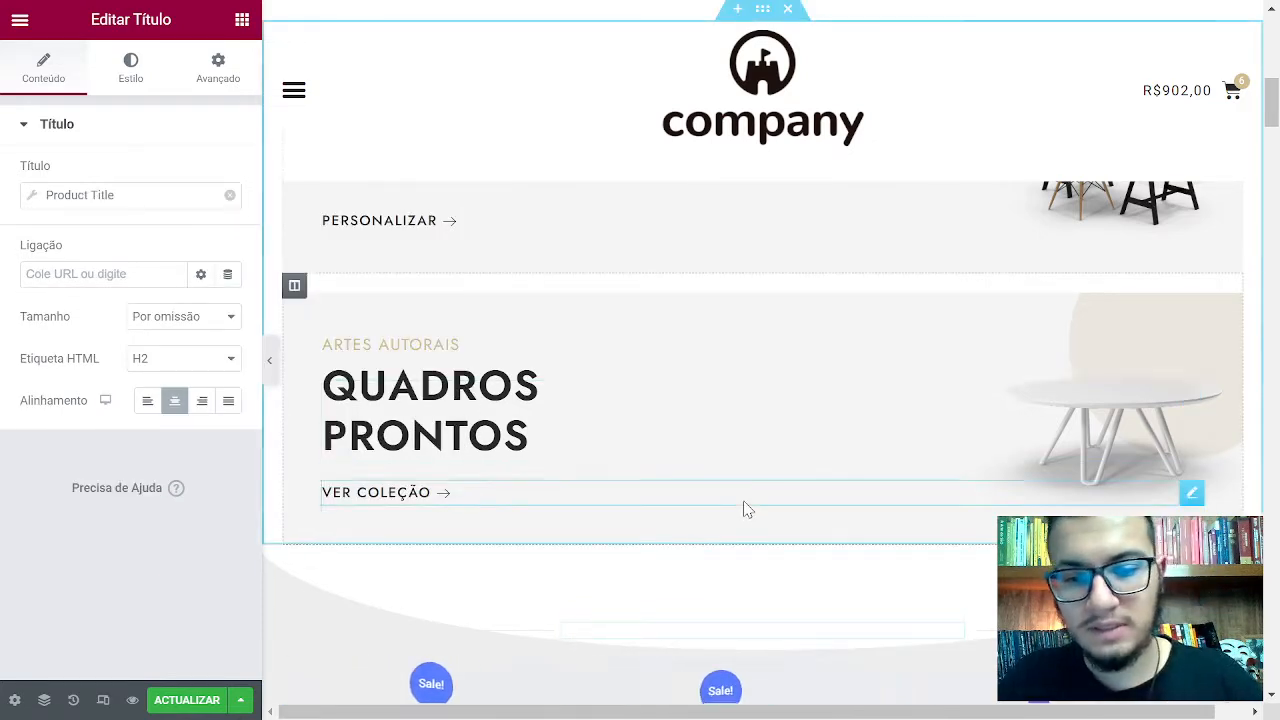
scroll(743, 509, "down", 2)
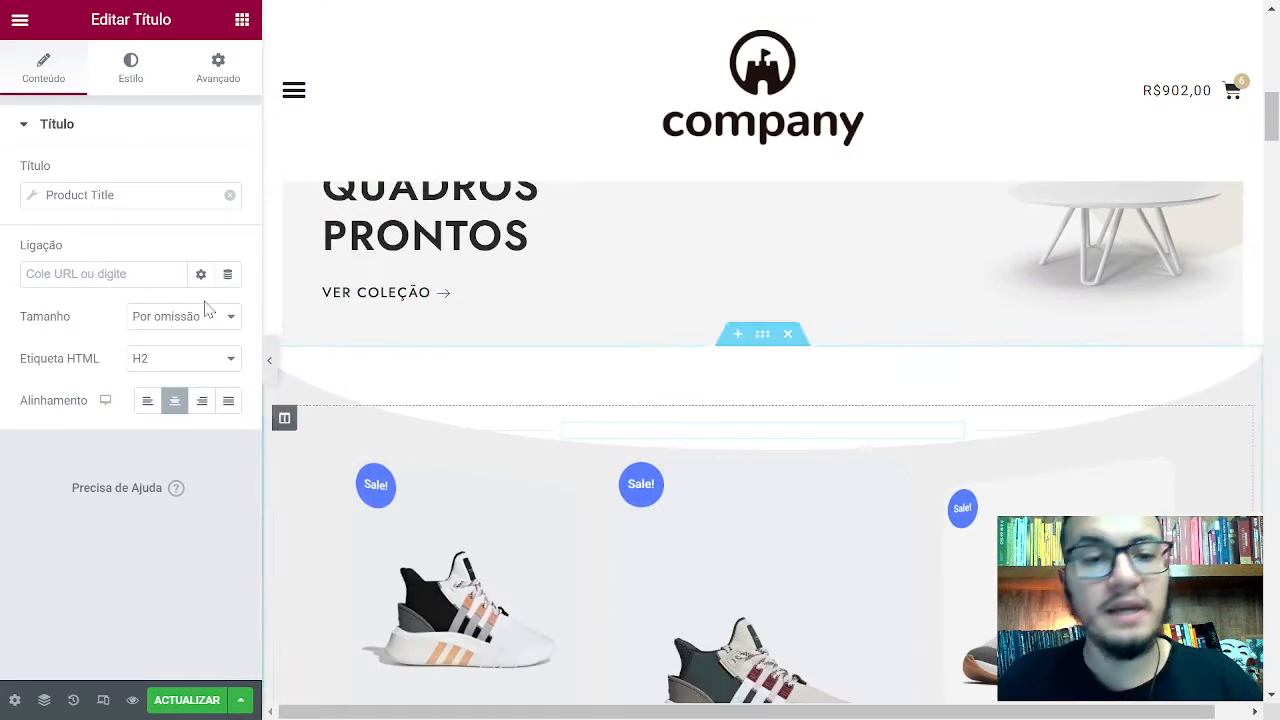
left_click(230, 197)
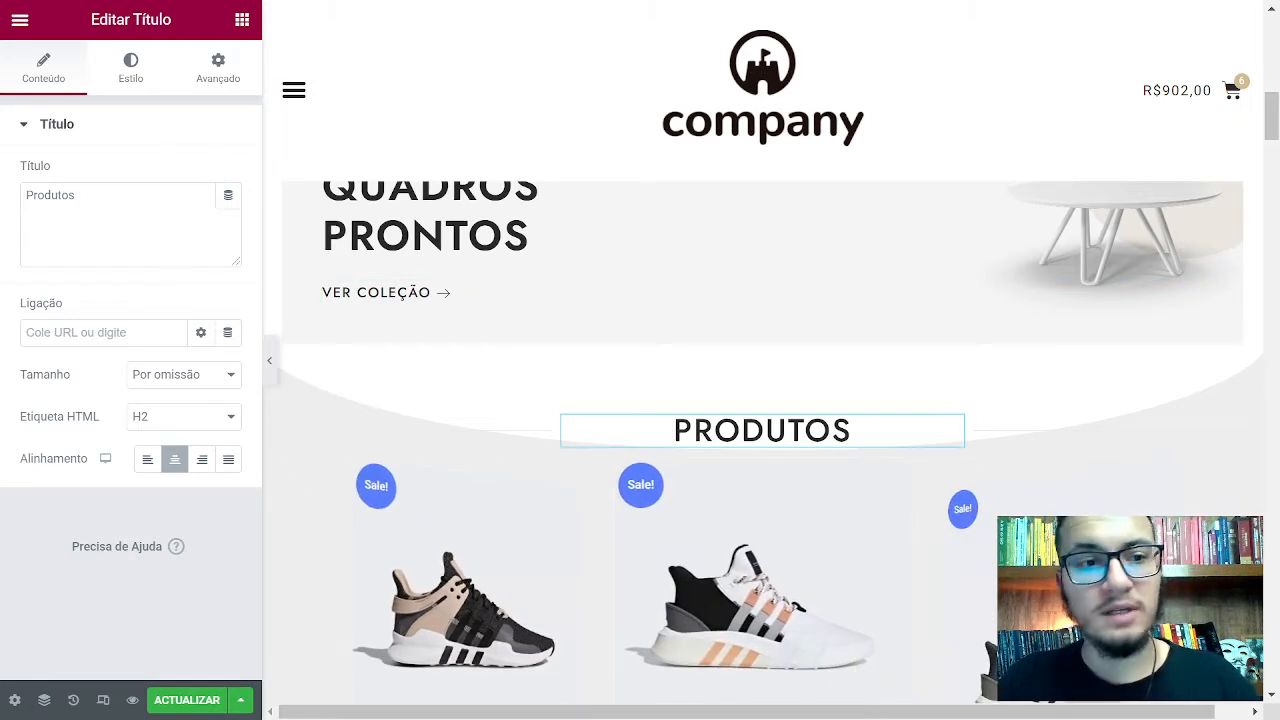
Place the caret after 'Produtos' in the heading's title field
left_click(76, 195)
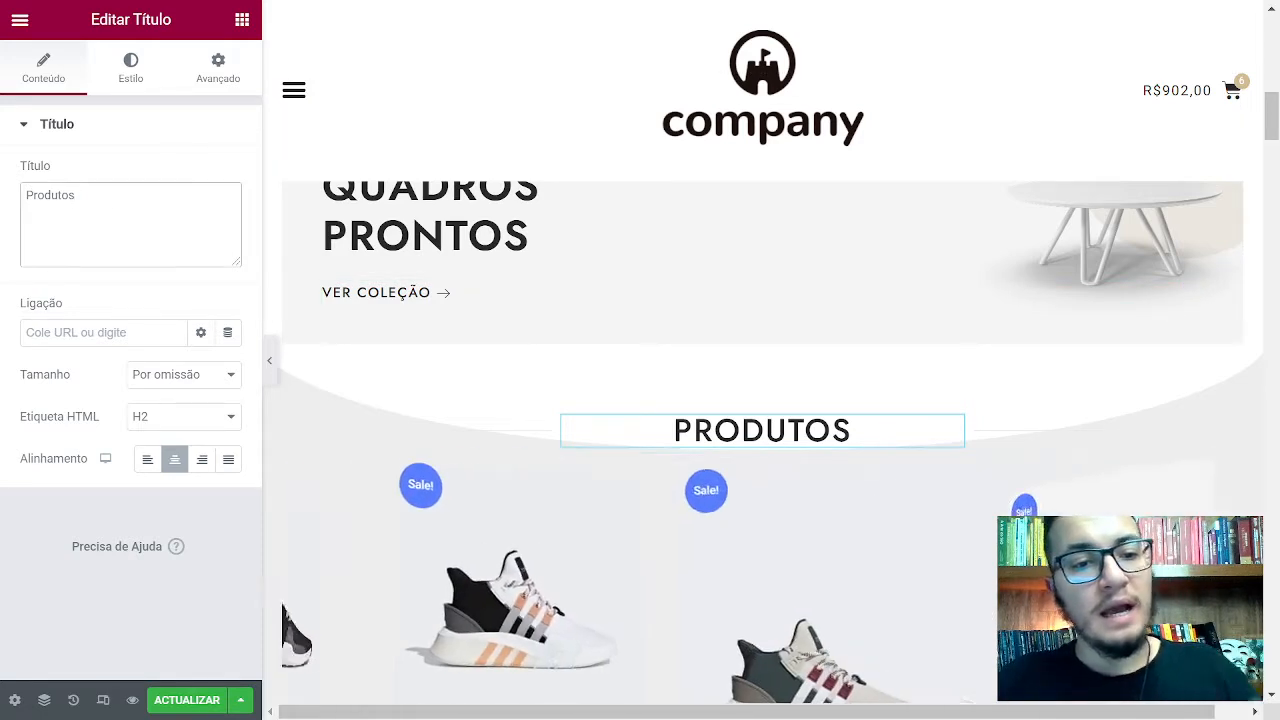
left_click_drag(76, 195, 5, 210)
left_click(76, 195)
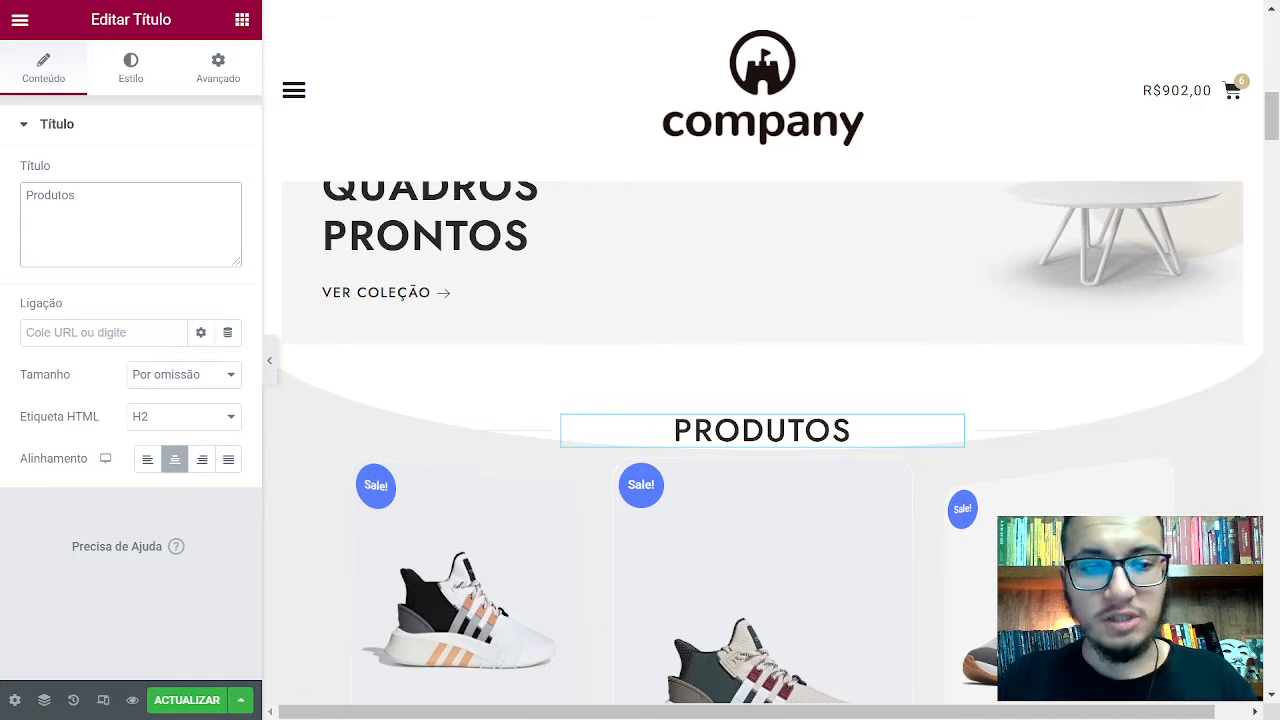
Try the Pequeno, Médio, Grande and XL sizes, settling the heading on Grande
left_click(166, 388)
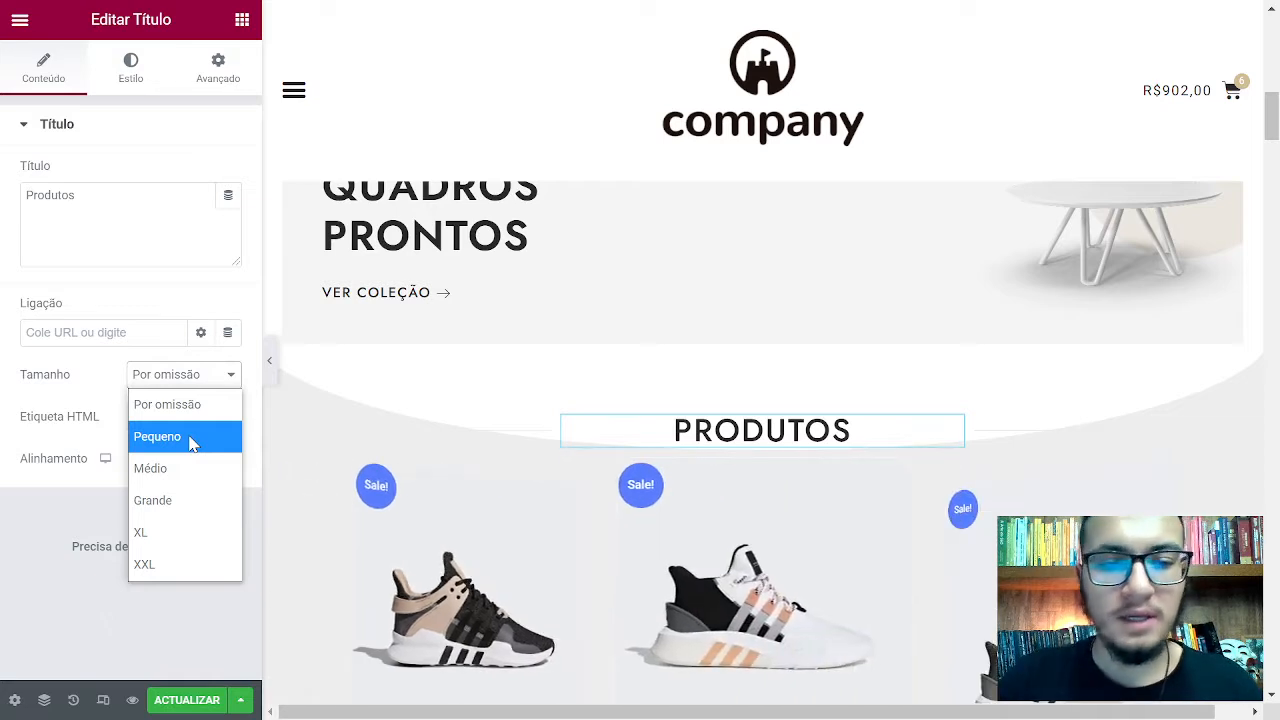
left_click(192, 443)
left_click(170, 388)
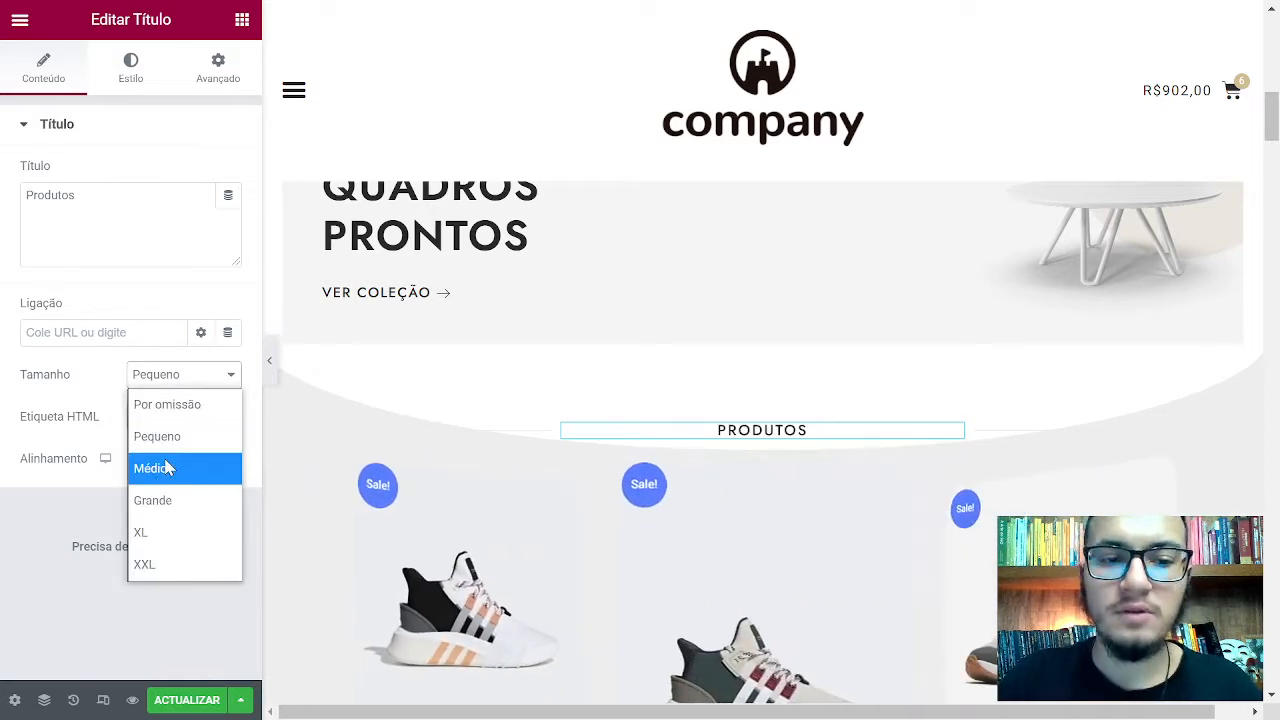
left_click(166, 466)
left_click(182, 380)
left_click(192, 495)
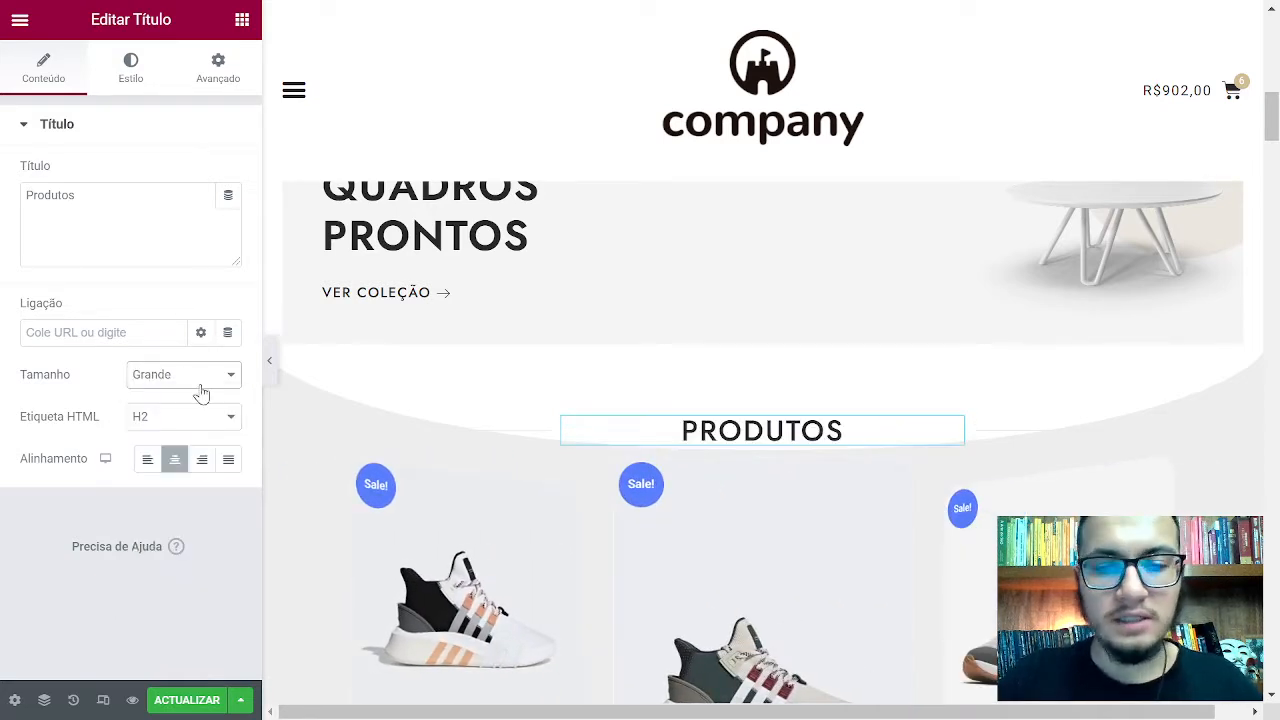
left_click(195, 386)
left_click(183, 537)
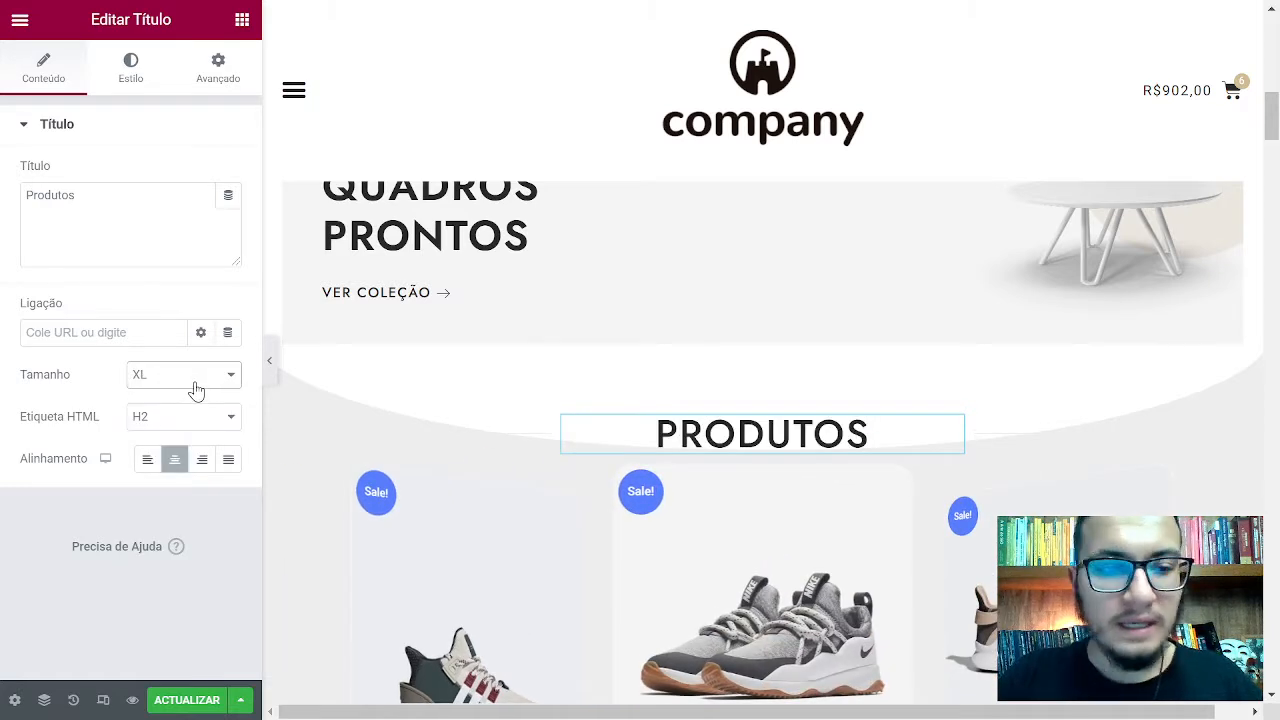
left_click(196, 390)
left_click(194, 466)
left_click(168, 383)
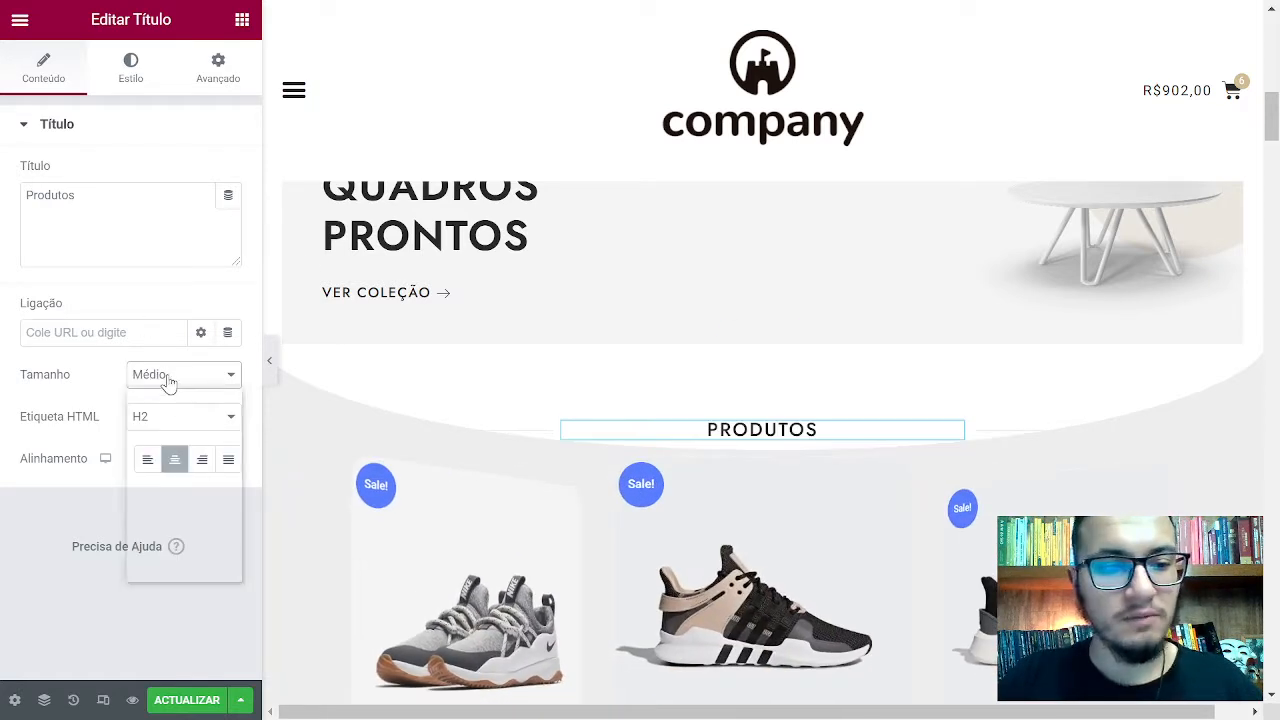
left_click(183, 497)
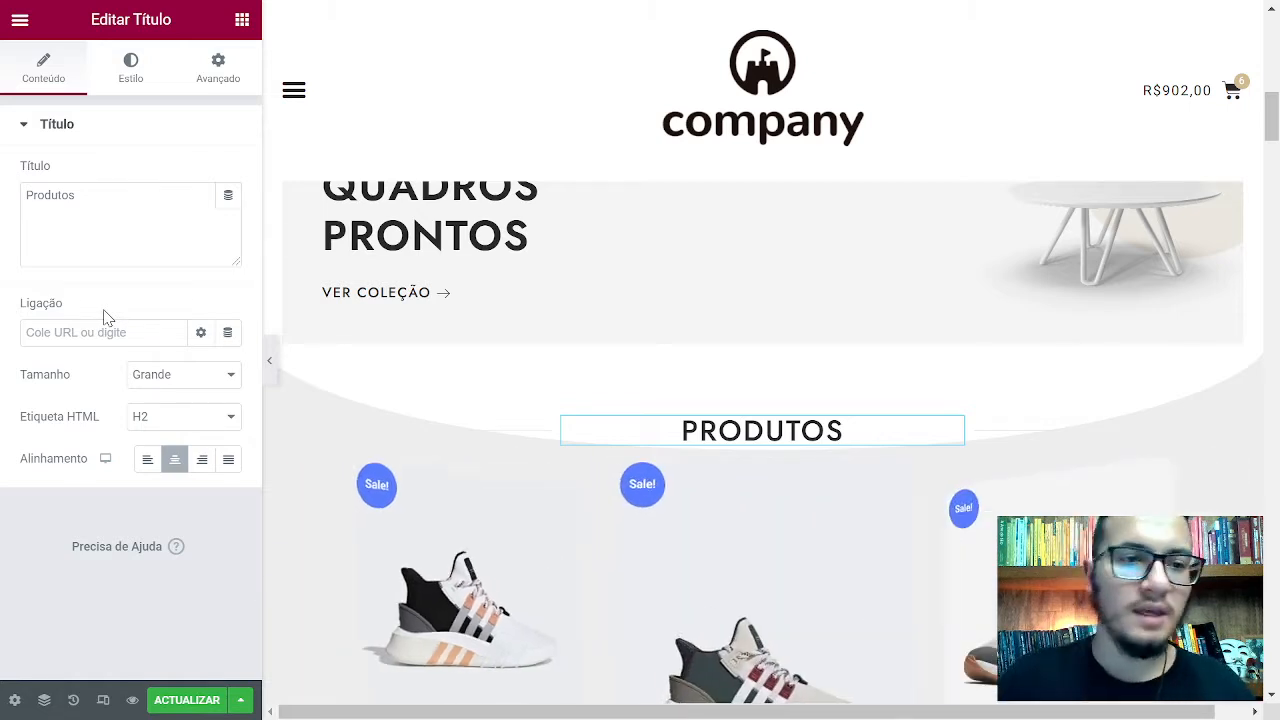
left_click(131, 63)
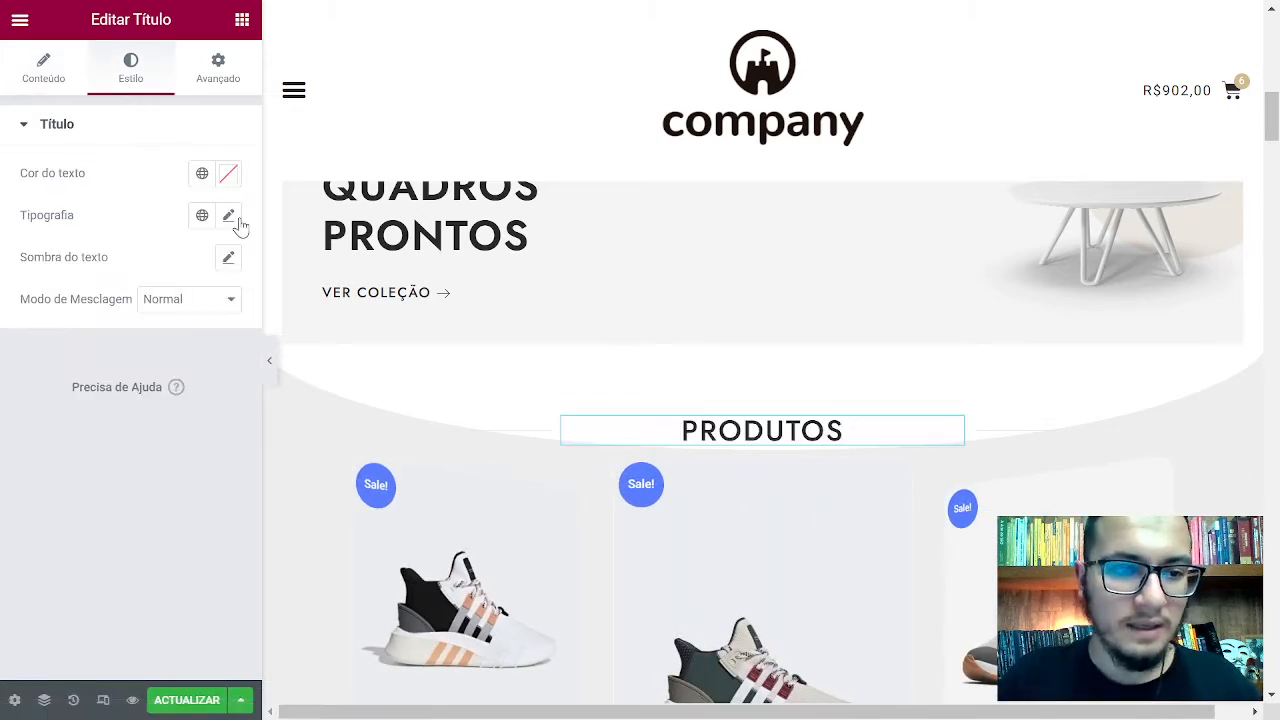
left_click(228, 215)
mouse_move(37, 377)
left_mouse_down()
mouse_move(94, 380)
mouse_move(60, 380)
left_mouse_up()
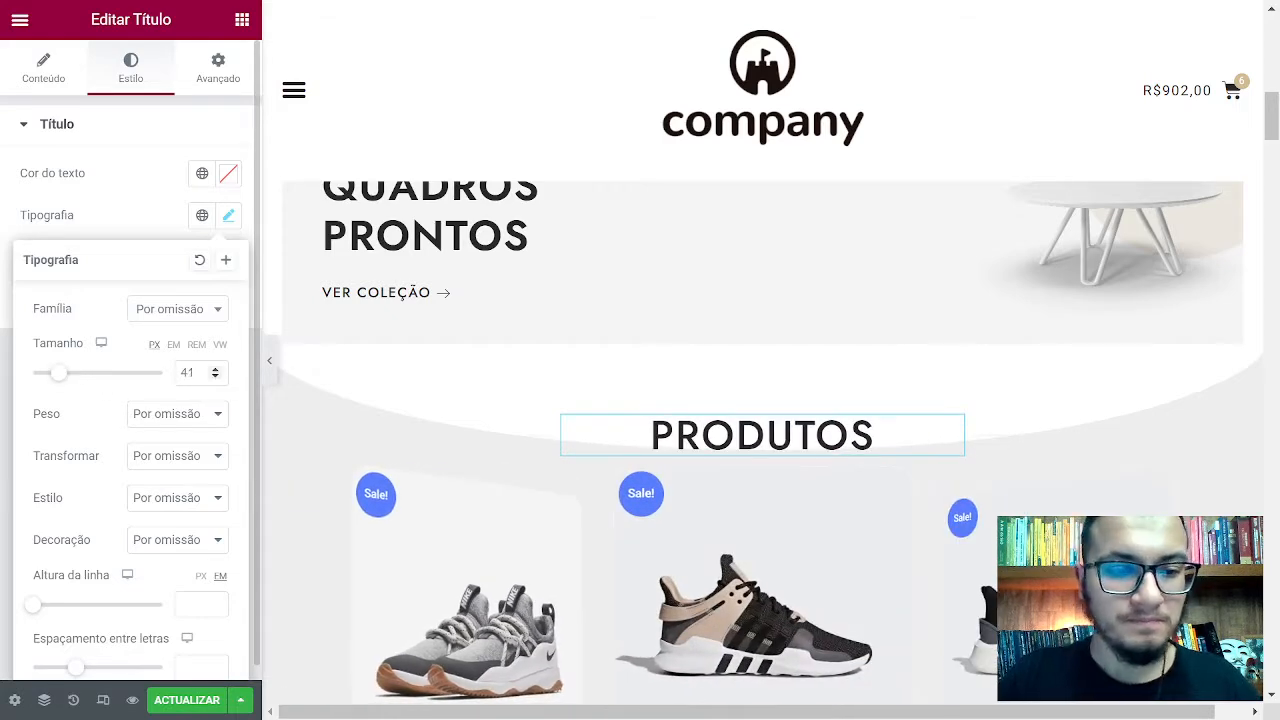
key("BackSpace")
left_click(43, 68)
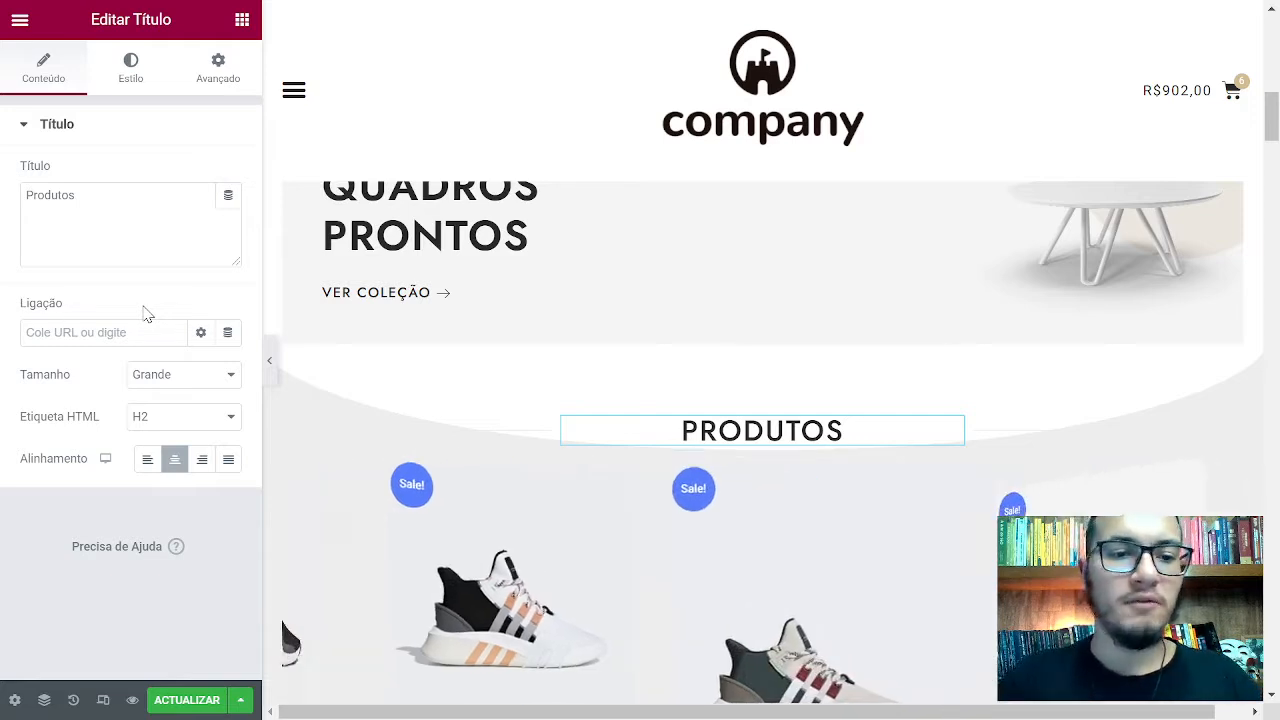
left_click(148, 384)
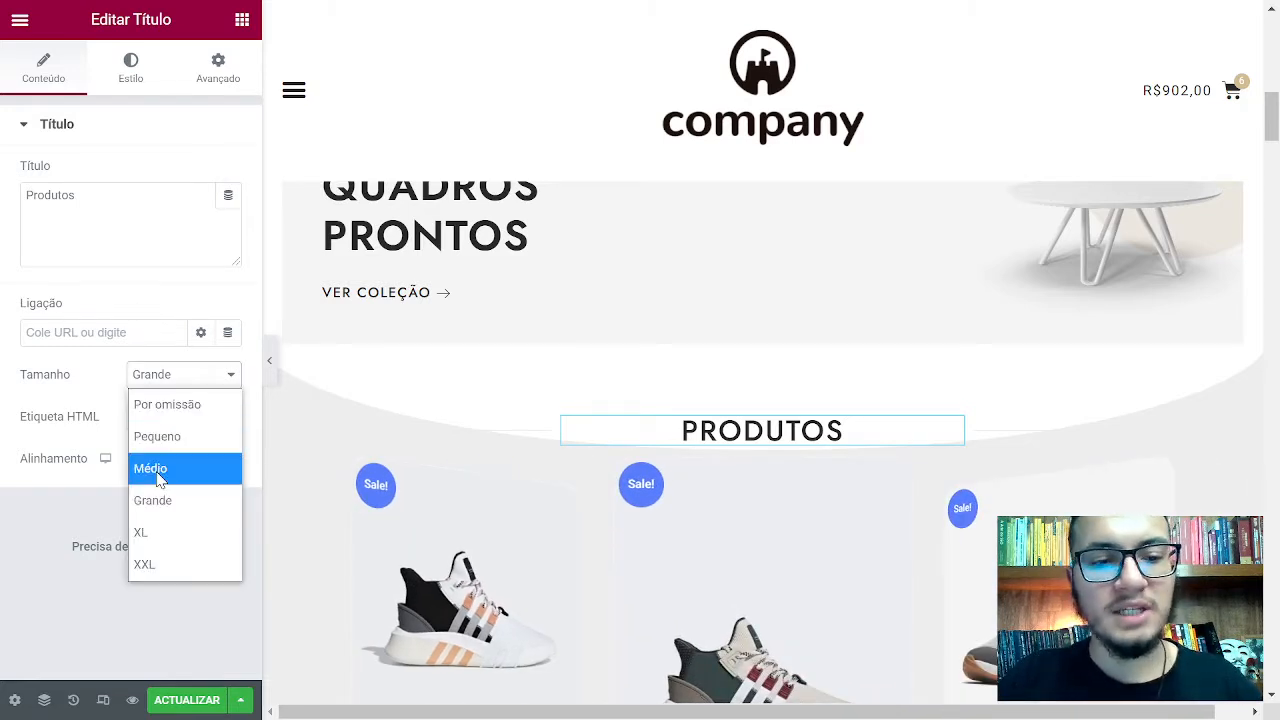
left_click(143, 466)
left_click(180, 375)
left_click(173, 499)
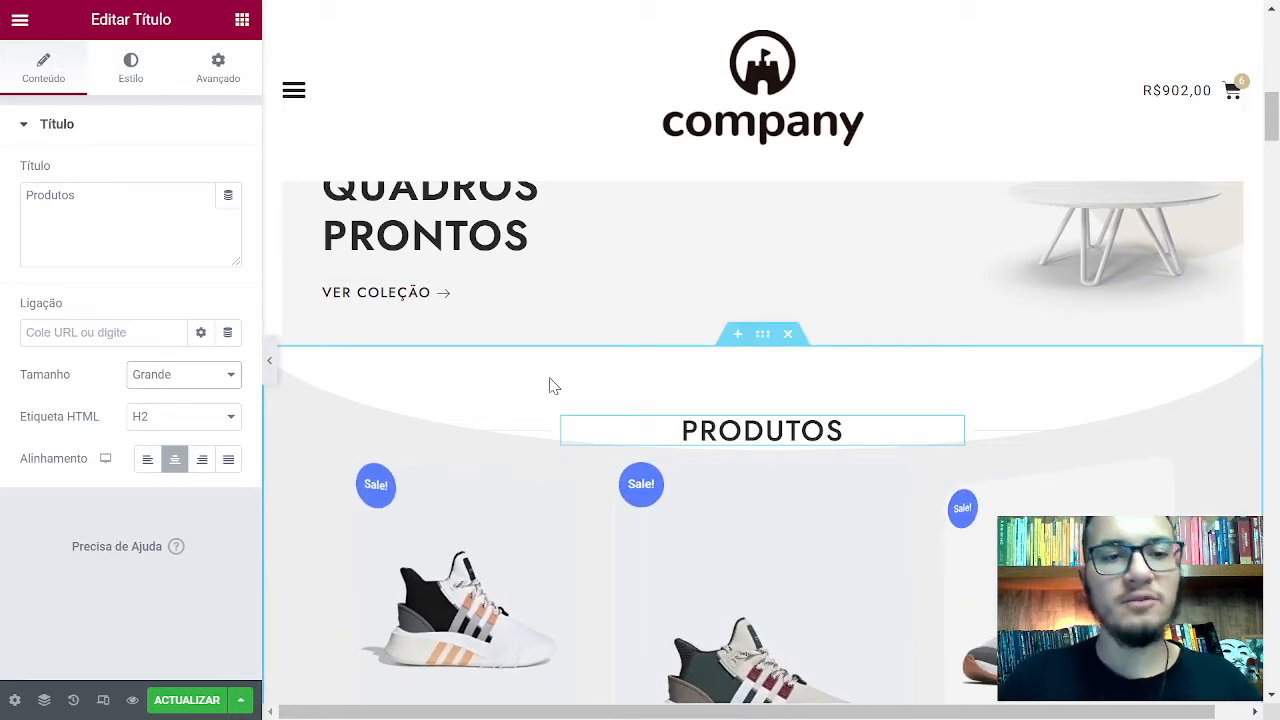
Drag an Editor de texto widget onto the canvas above the PRODUTOS heading
left_click(242, 22)
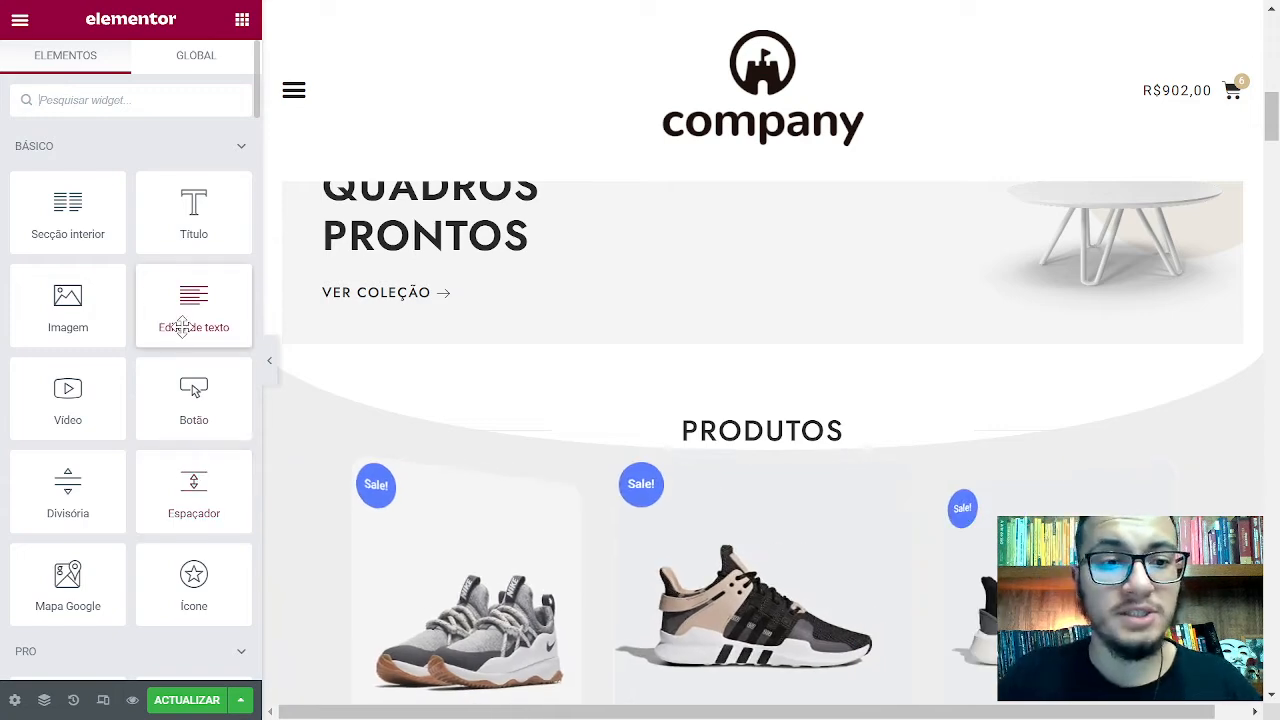
left_click_drag(183, 327, 713, 453)
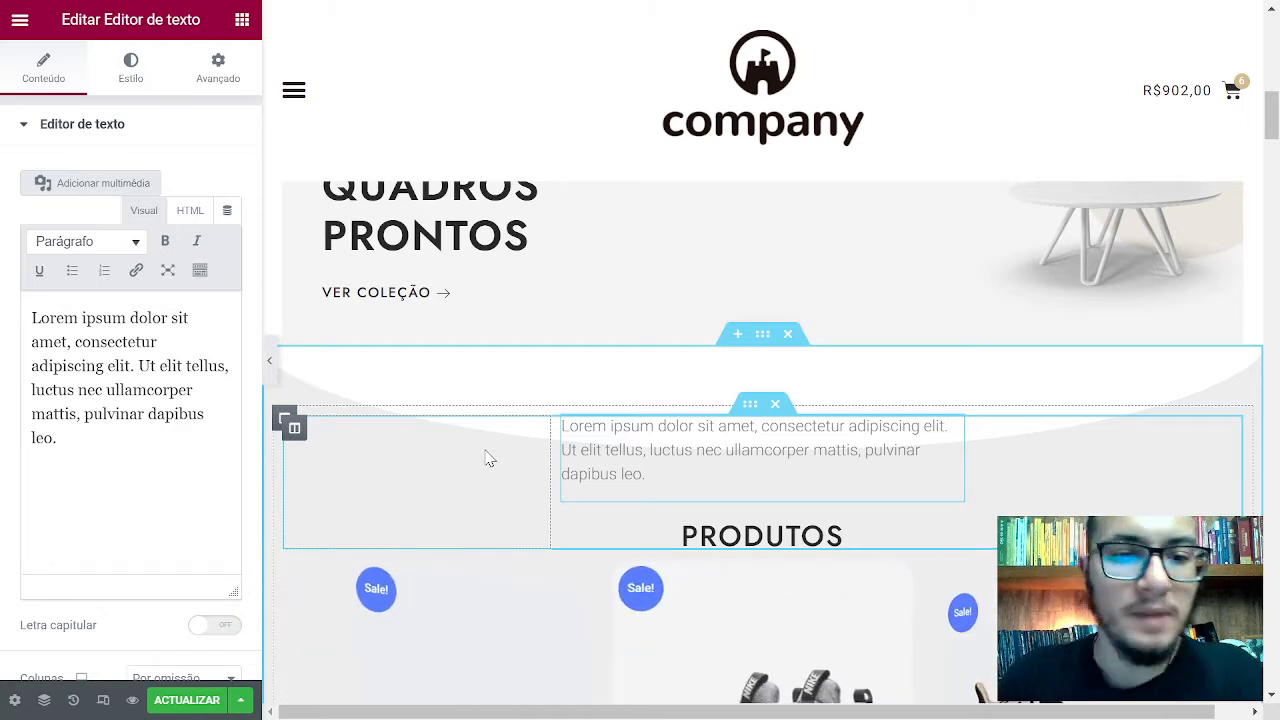
Delete the Lorem ipsum text block and select the PRODUTOS heading for editing
right_click(718, 445)
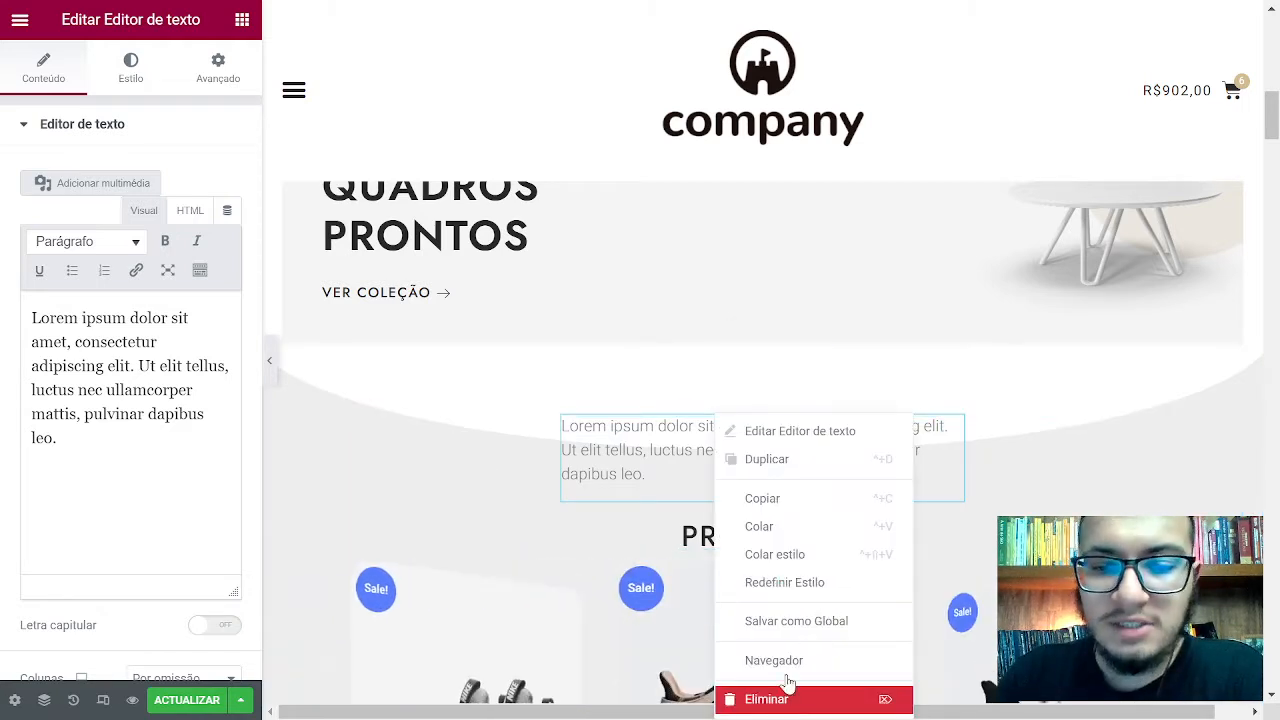
left_click(787, 697)
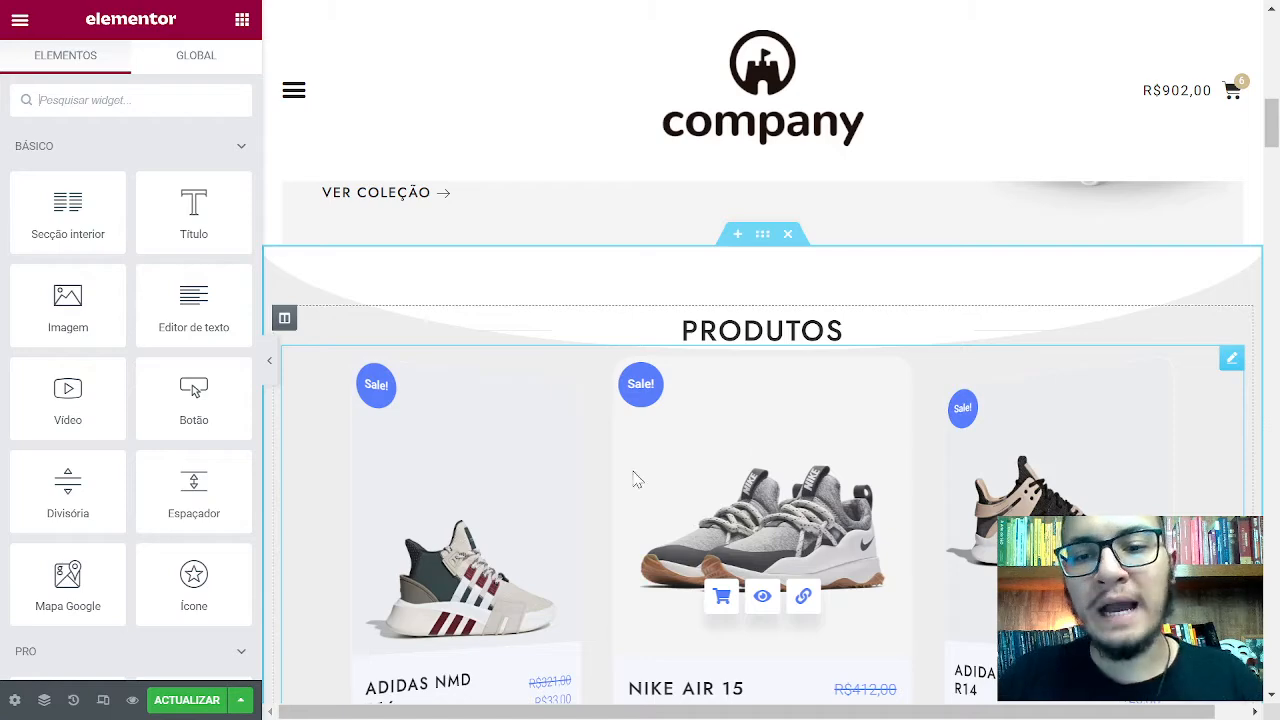
left_click(640, 331)
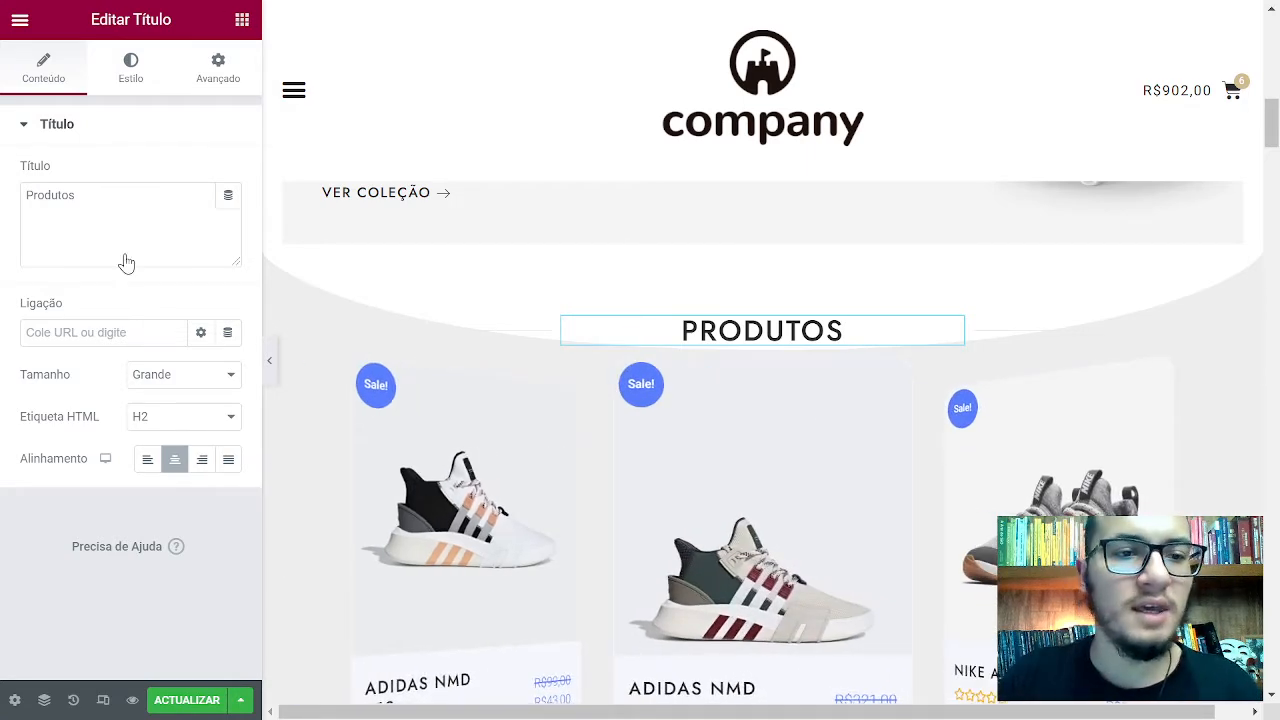
Drop a text editor widget above the PRODUTOS heading and replace its text with 'Produtos'
left_click(242, 20)
left_click_drag(183, 314, 757, 319)
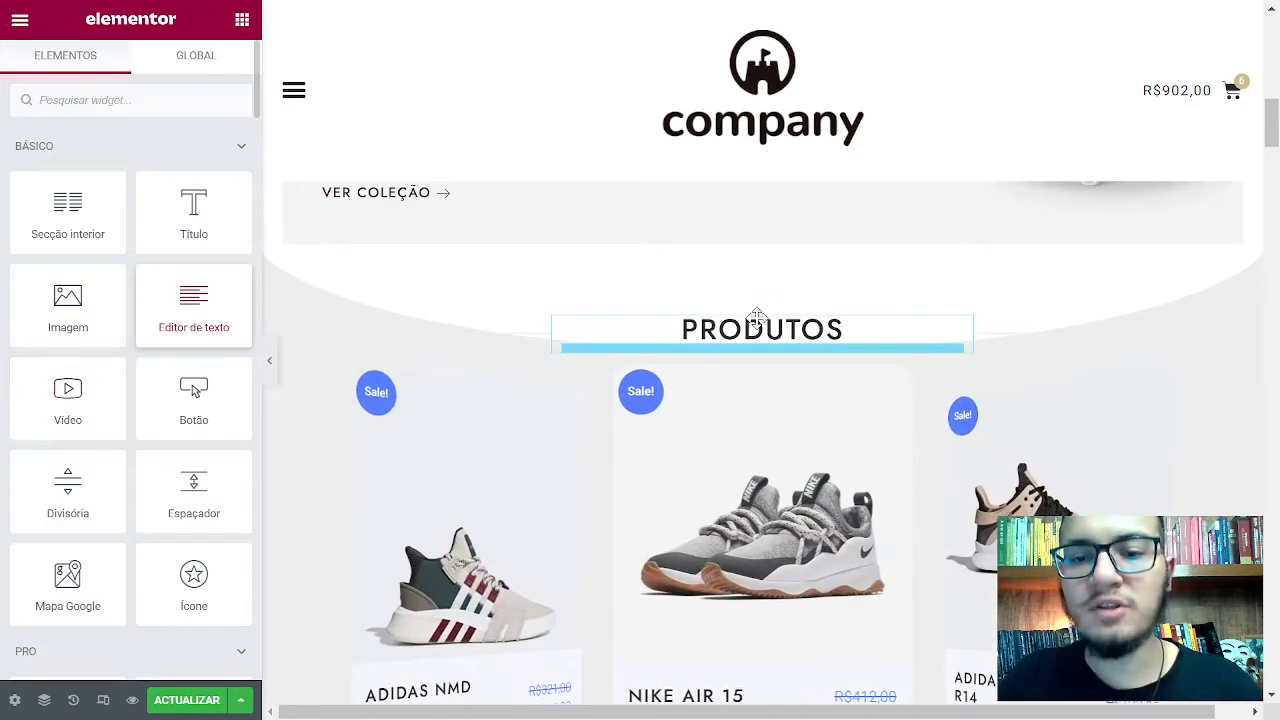
left_click_drag(684, 544, 684, 544)
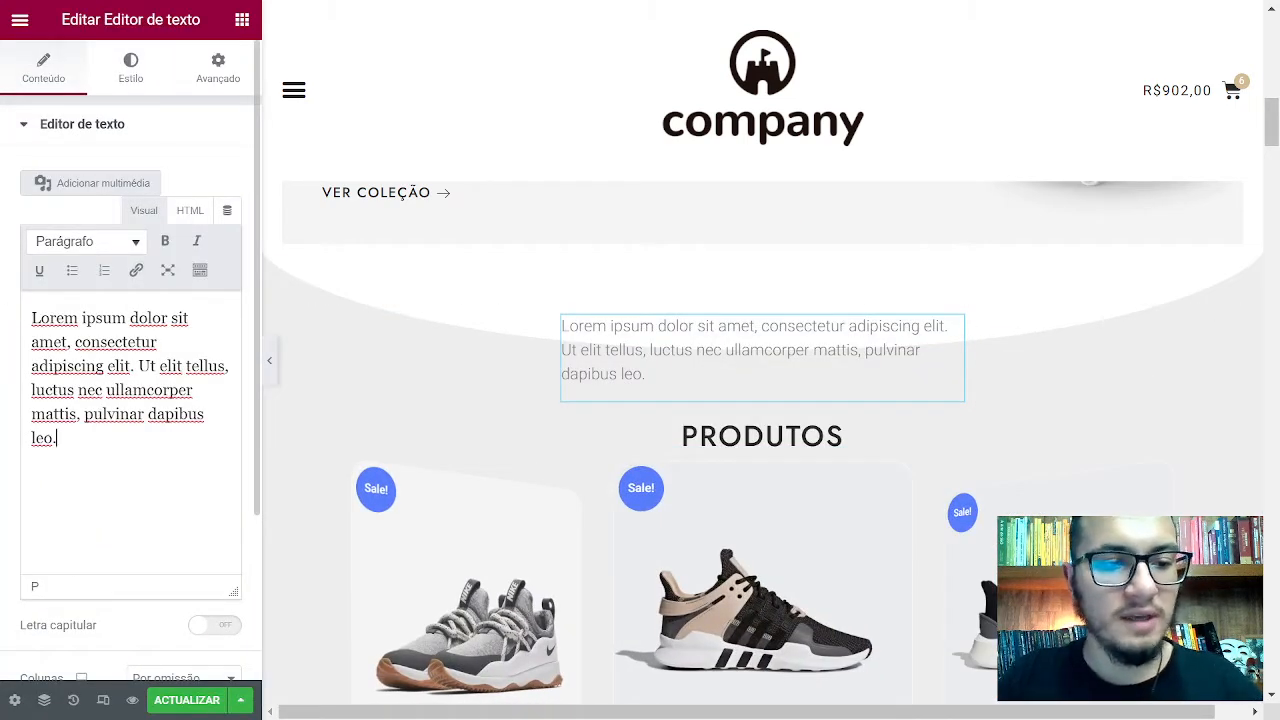
key("ctrl+a")
type("Prod")
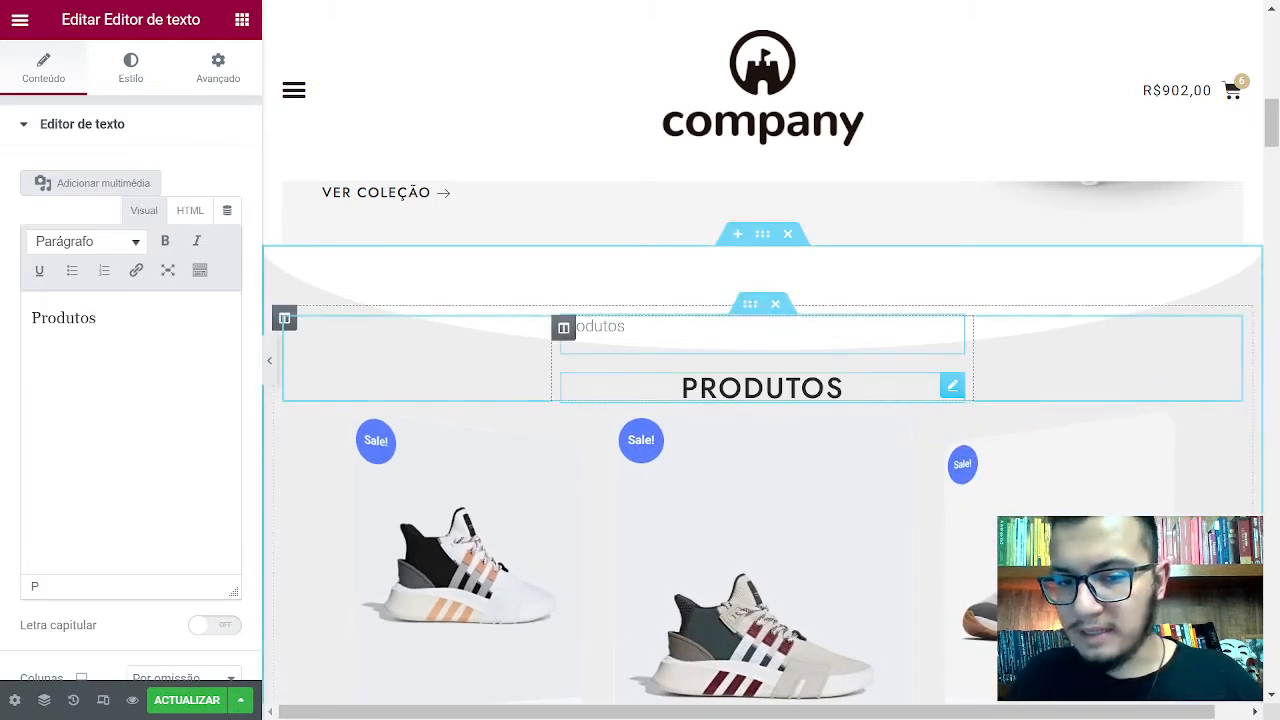
Style the Produtos text black (#000000), centred, with typography size 41
left_click(133, 78)
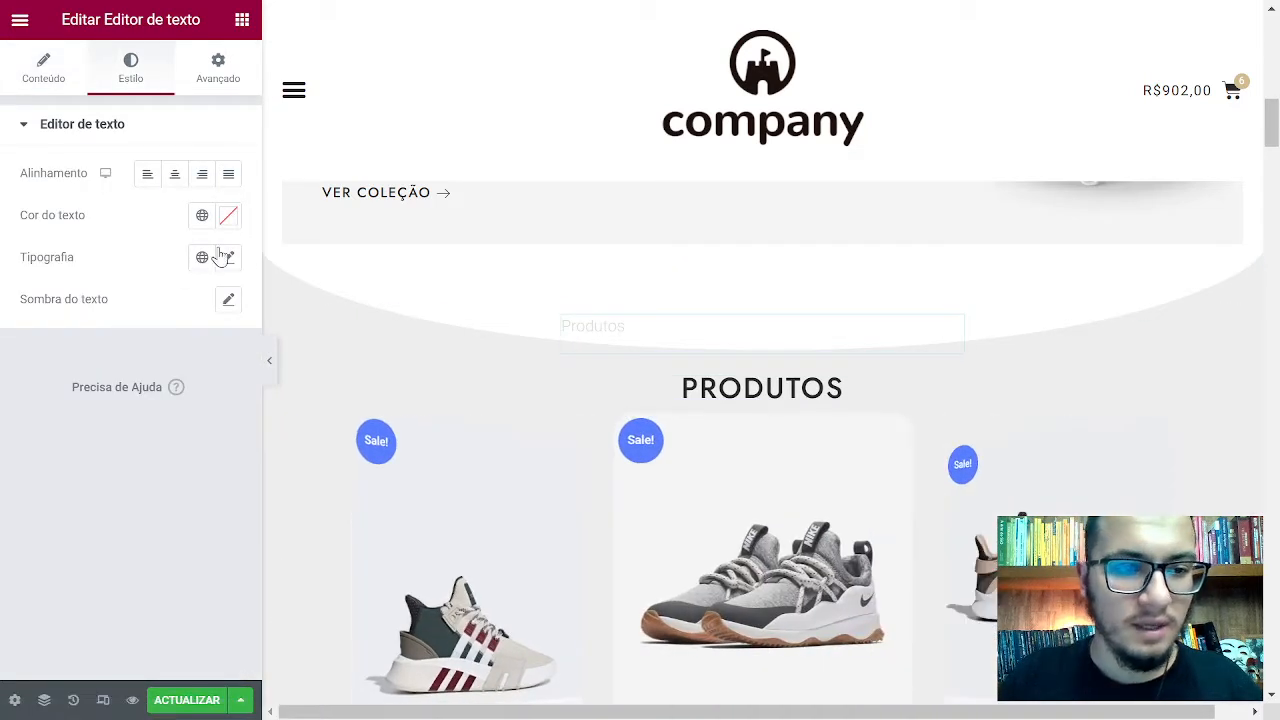
left_click(229, 218)
left_click(125, 456)
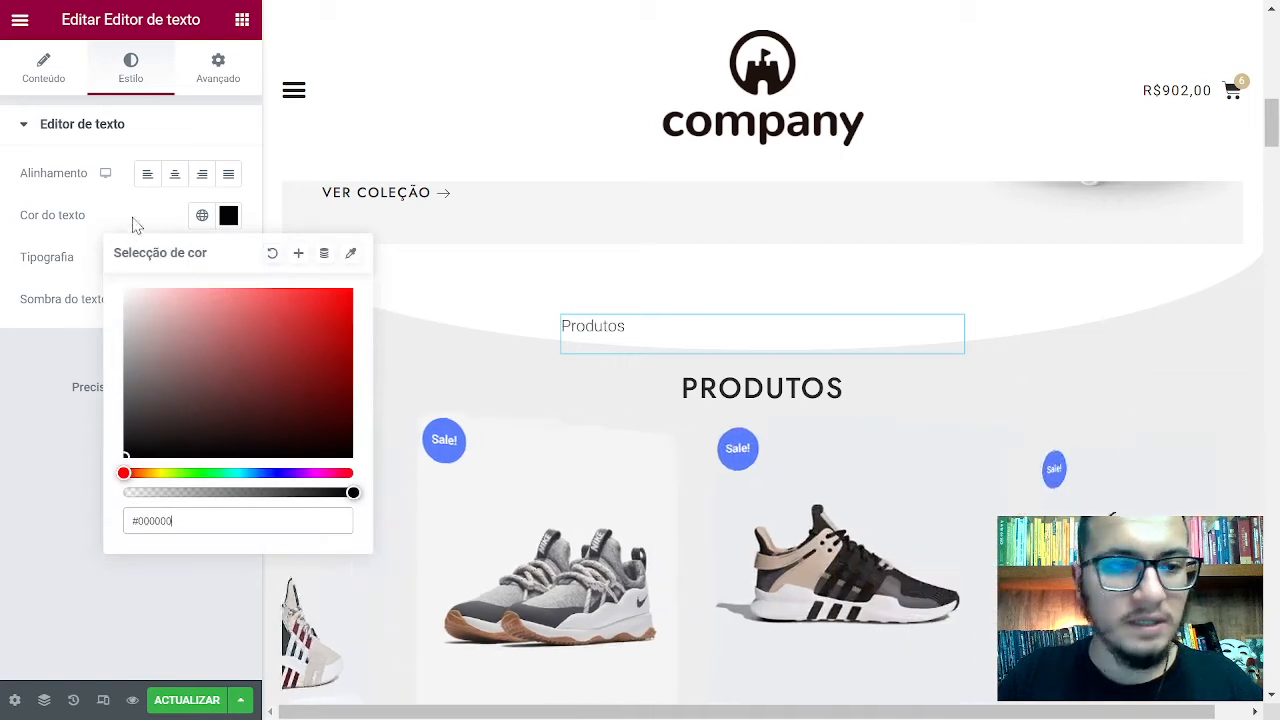
left_click(152, 218)
left_click(174, 175)
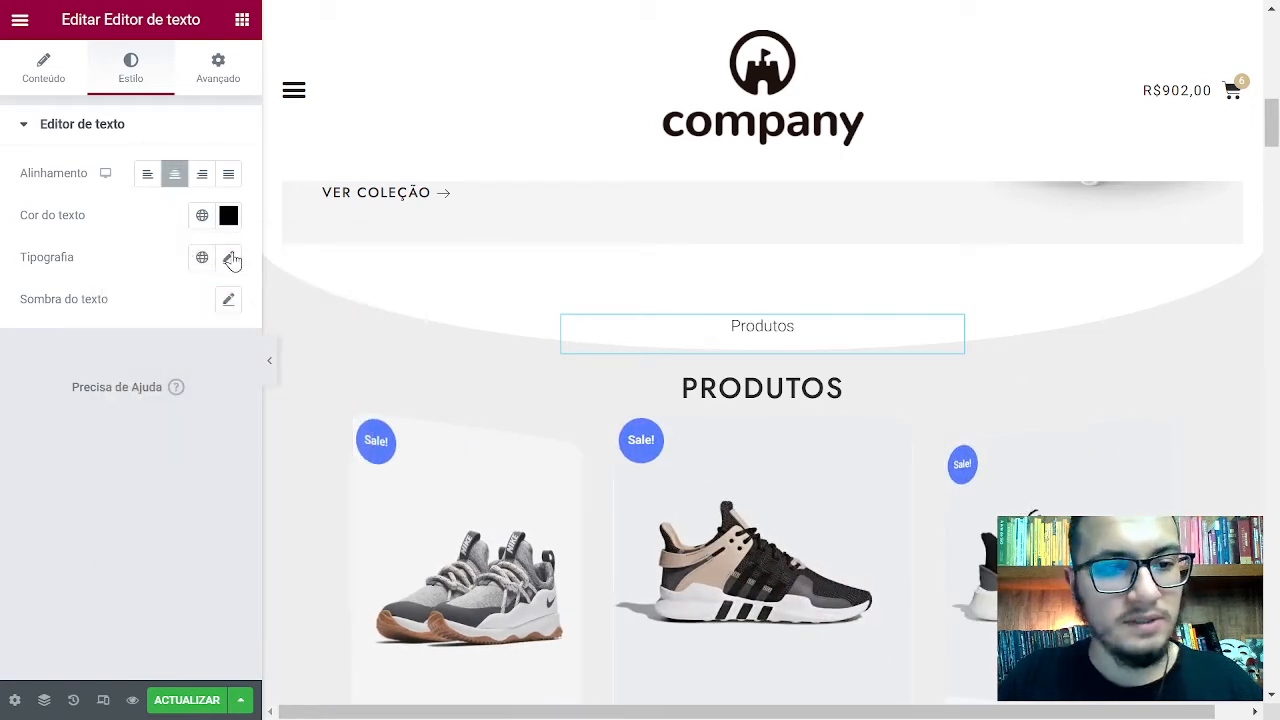
left_click(229, 258)
left_click_drag(34, 416, 62, 428)
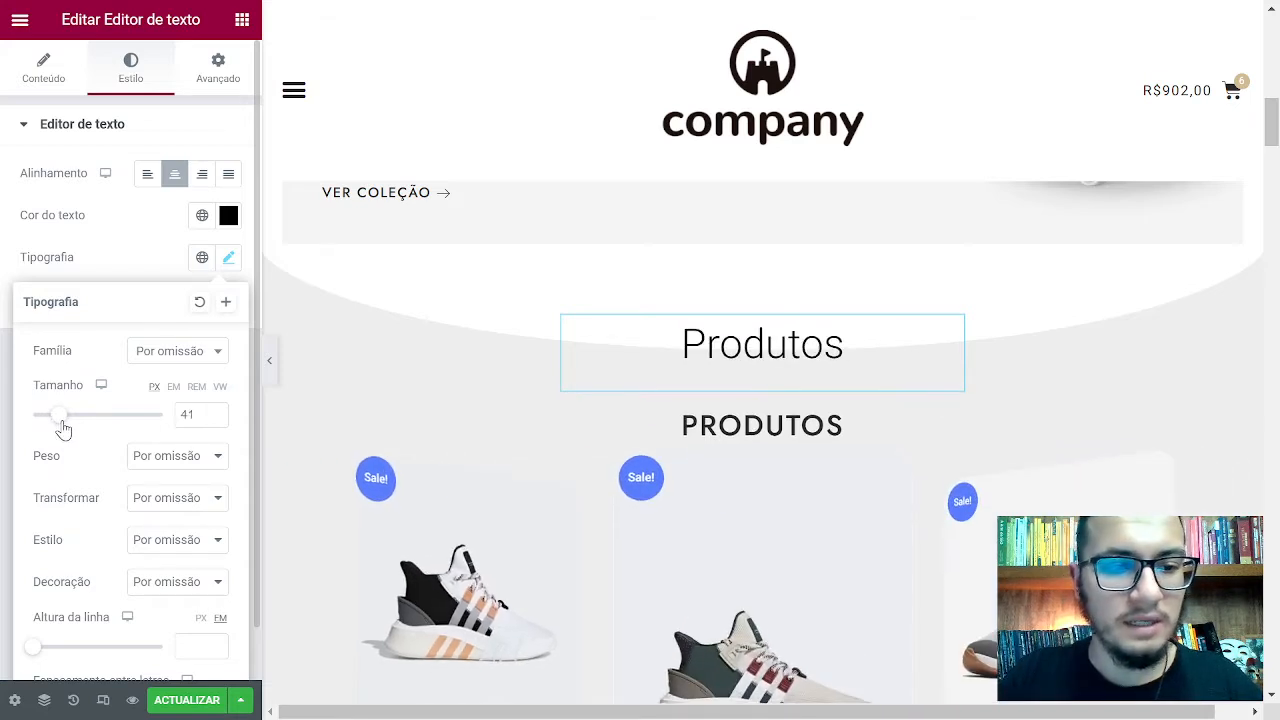
Set the Produtos text to the Jost font family in uppercase
left_click(176, 351)
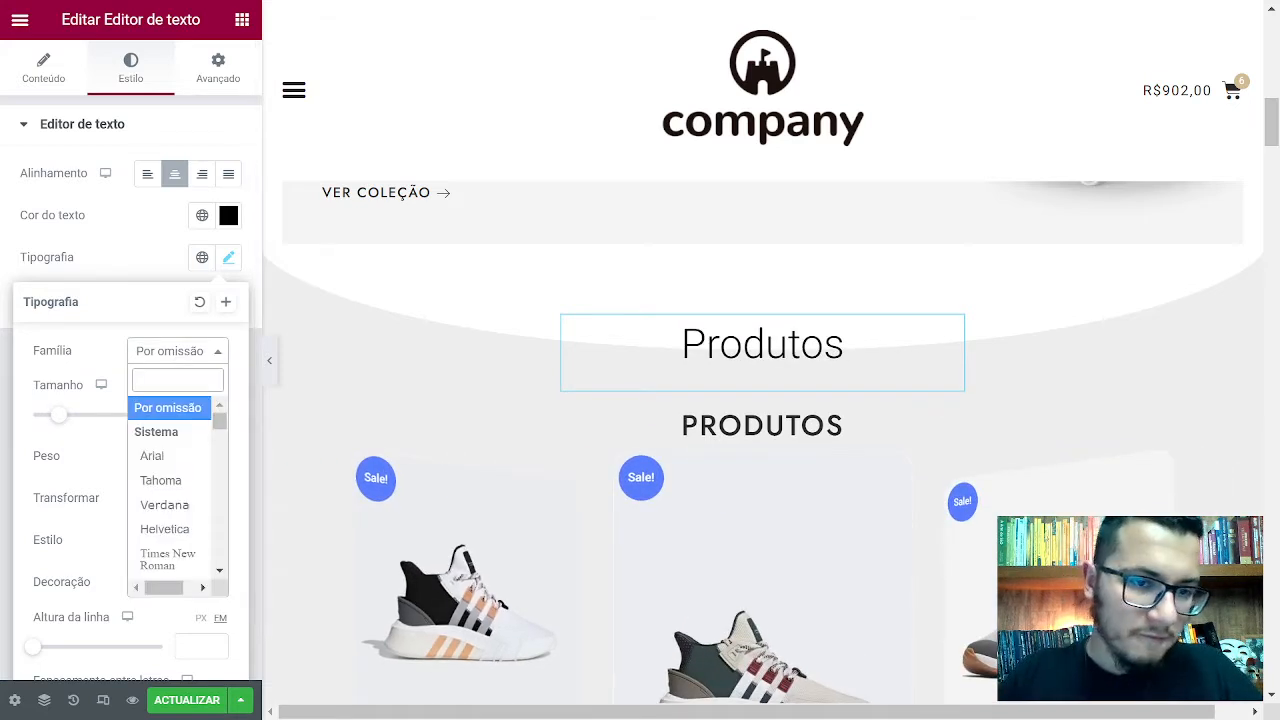
type("jost")
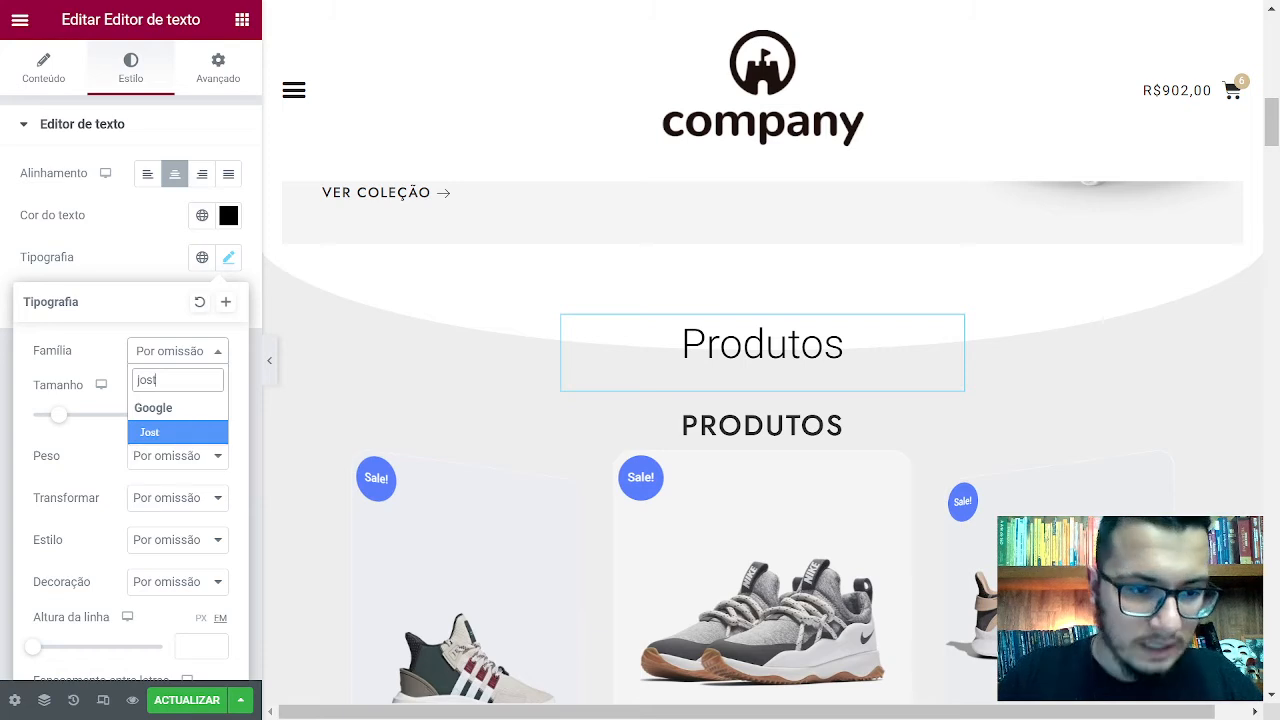
left_click(200, 433)
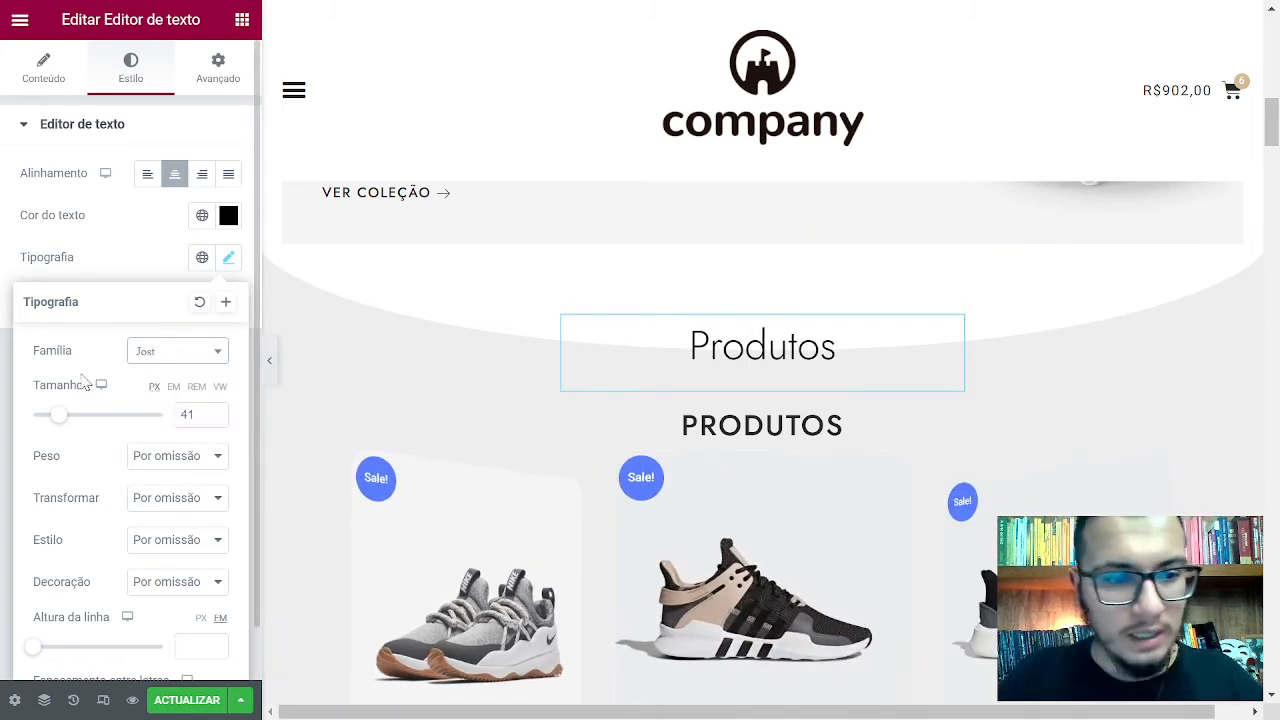
left_click(147, 460)
left_click(146, 457)
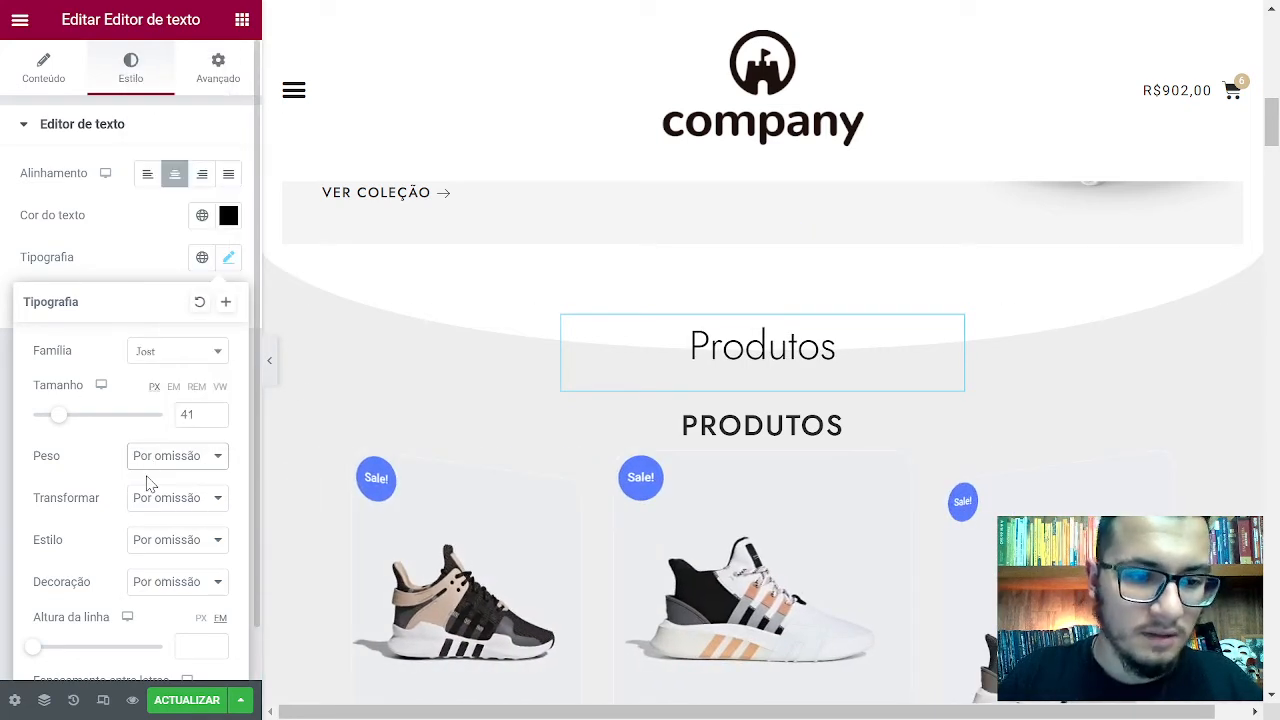
left_click(148, 500)
left_click(164, 560)
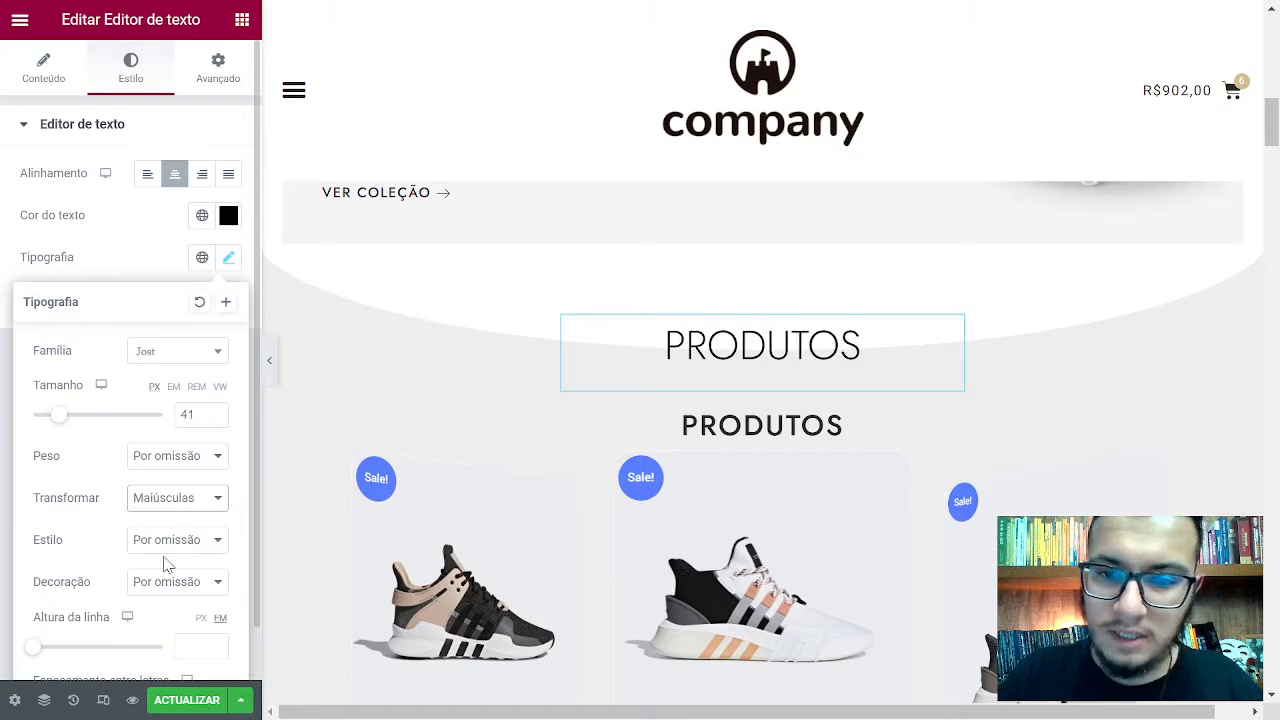
Compare font weights 600, 500 and 400 on the Produtos text
left_click(191, 466)
left_click(183, 234)
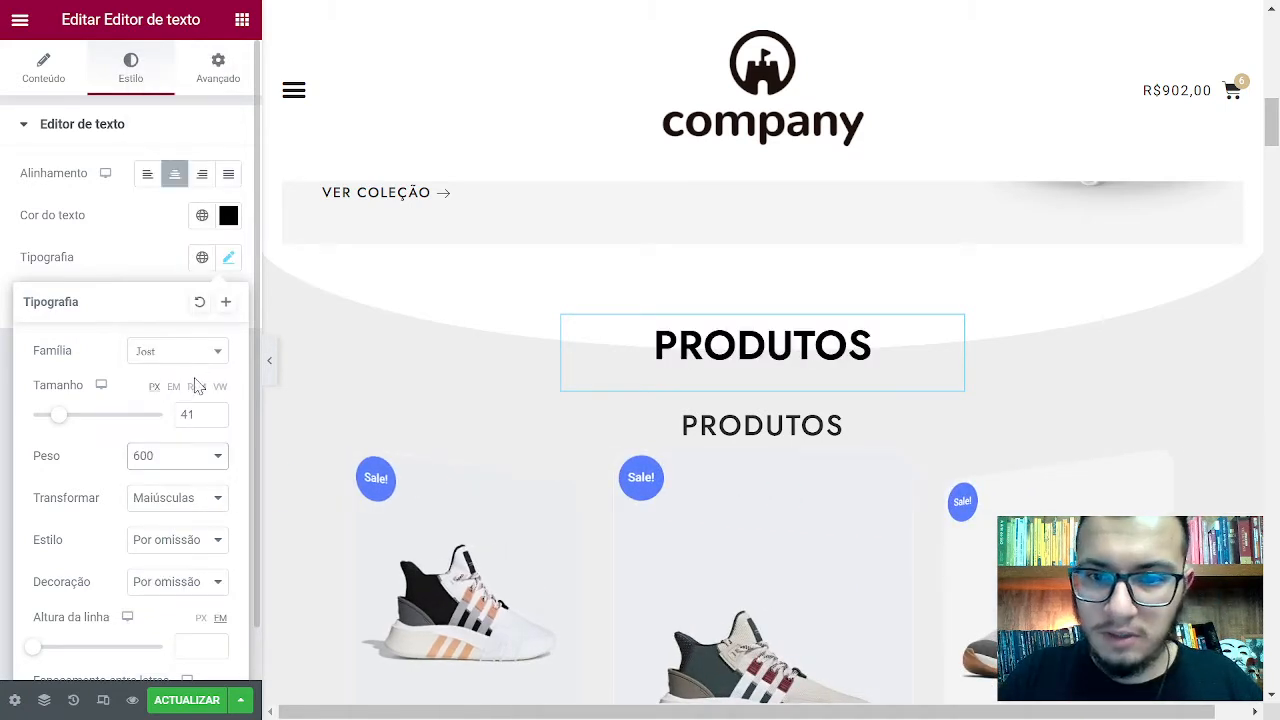
left_click(186, 464)
left_click(178, 203)
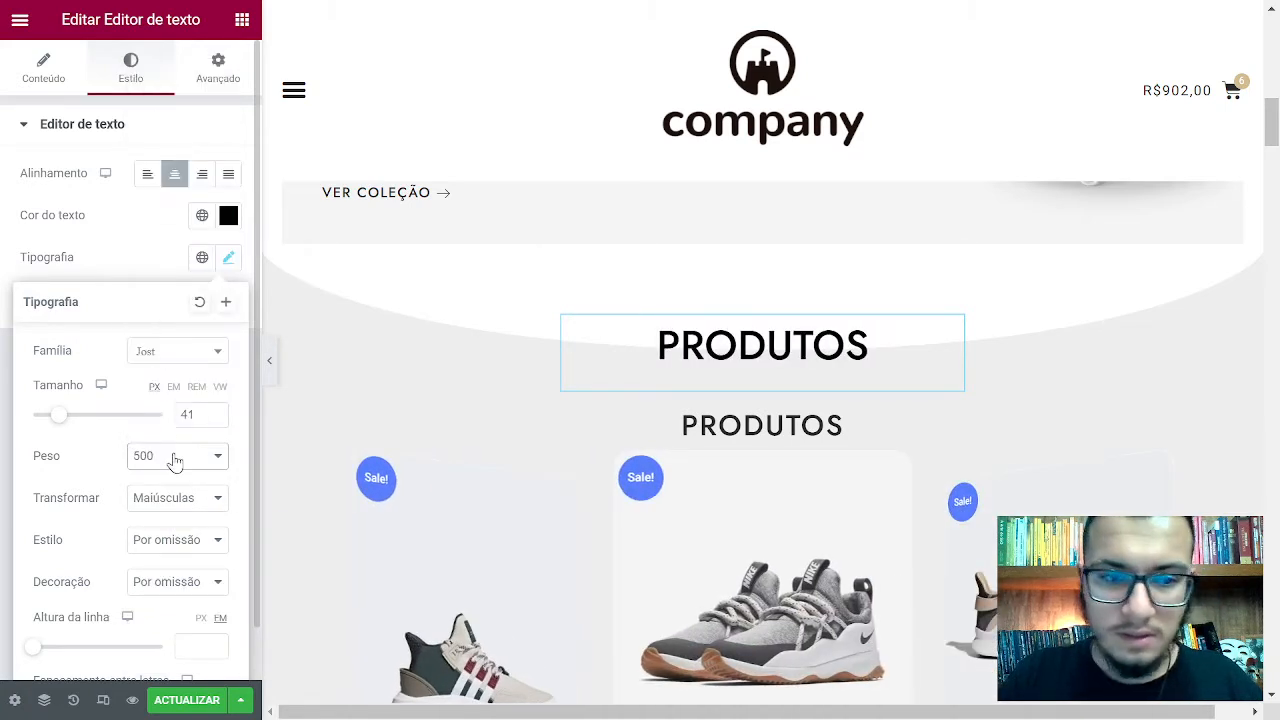
left_click(174, 460)
left_click(177, 170)
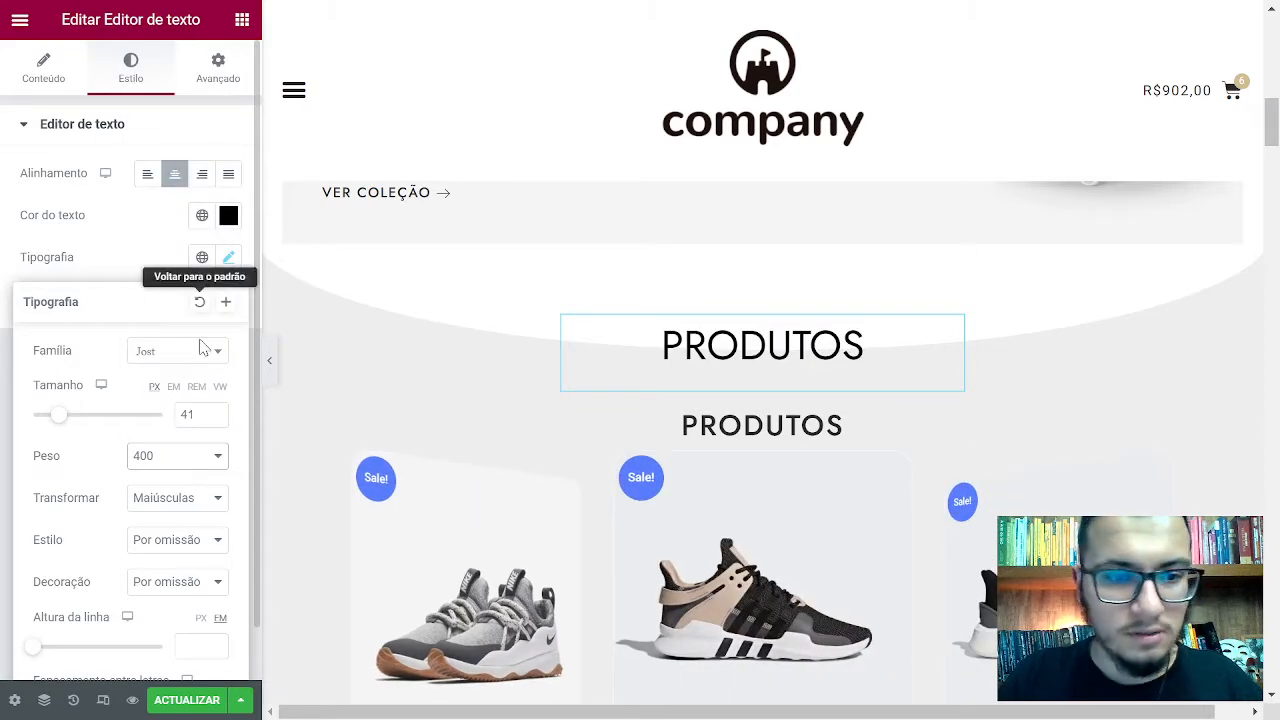
Settle the Produtos text at weight 500 and size 32 after trying 38, 35 and 33
left_click_drag(199, 414, 178, 388)
type("38")
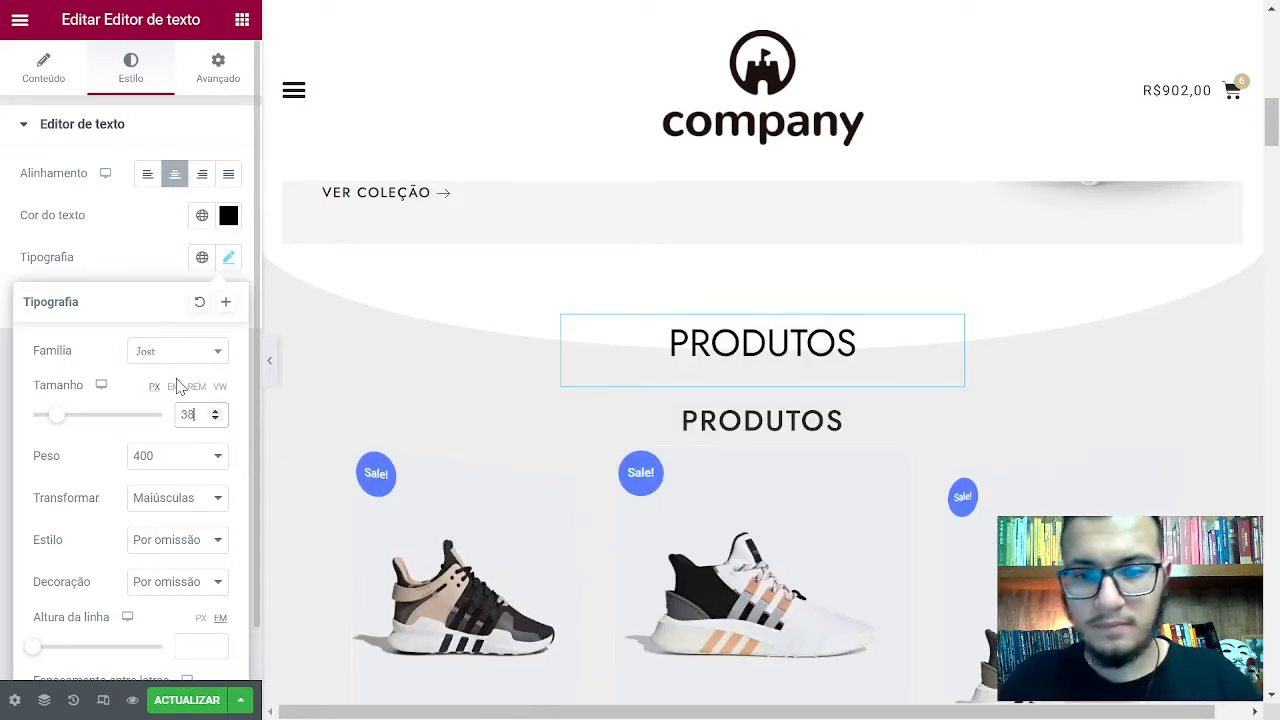
key("BackSpace")
type("5")
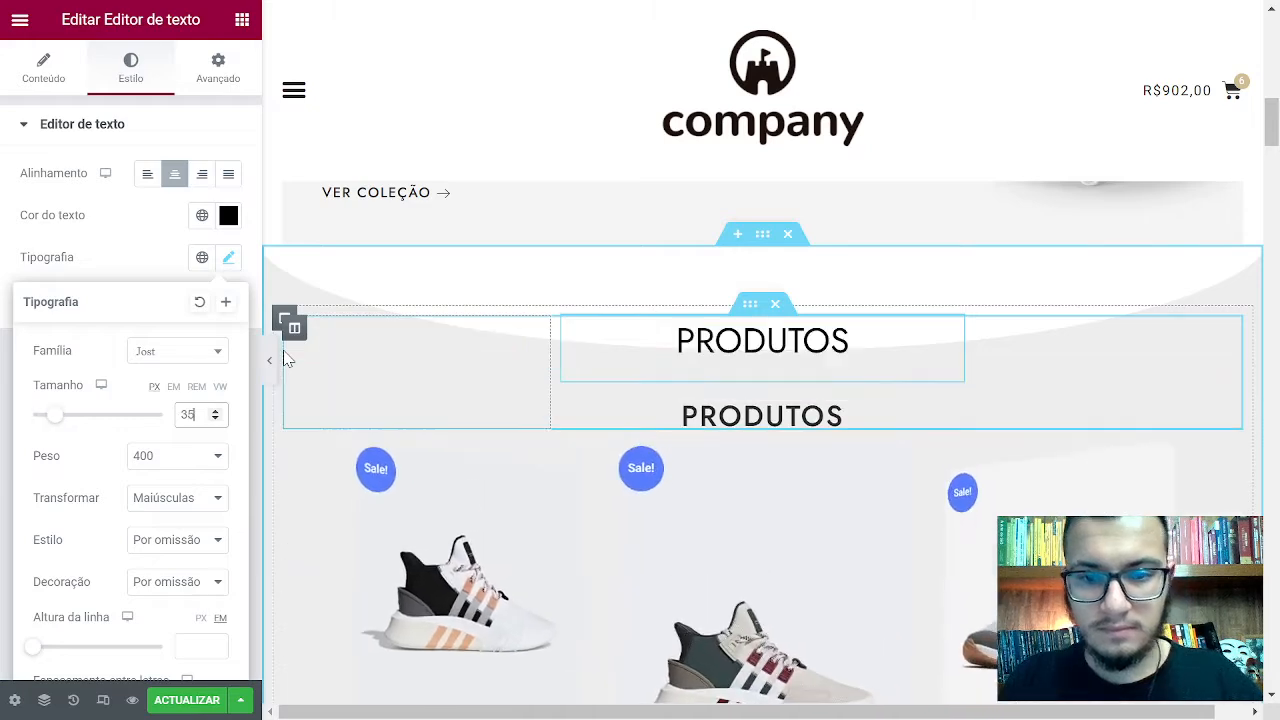
key("BackSpace")
type("3")
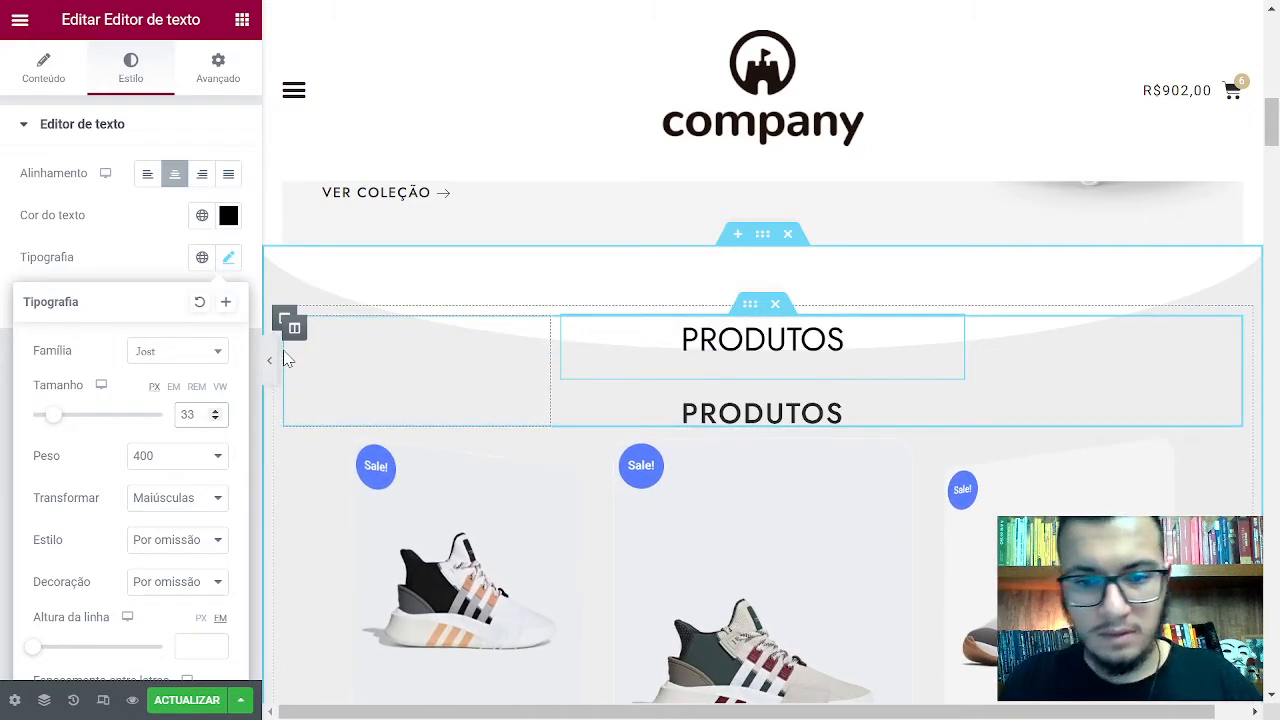
left_click(140, 458)
left_click(191, 206)
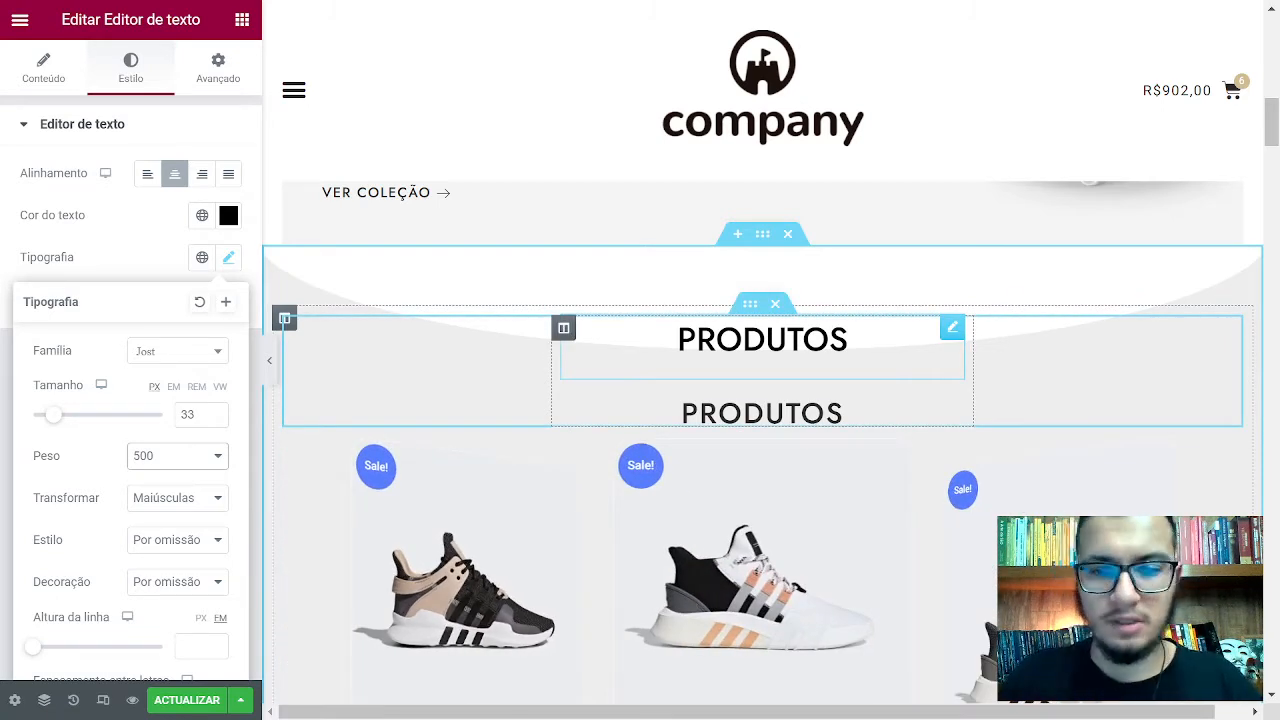
double_click(187, 415)
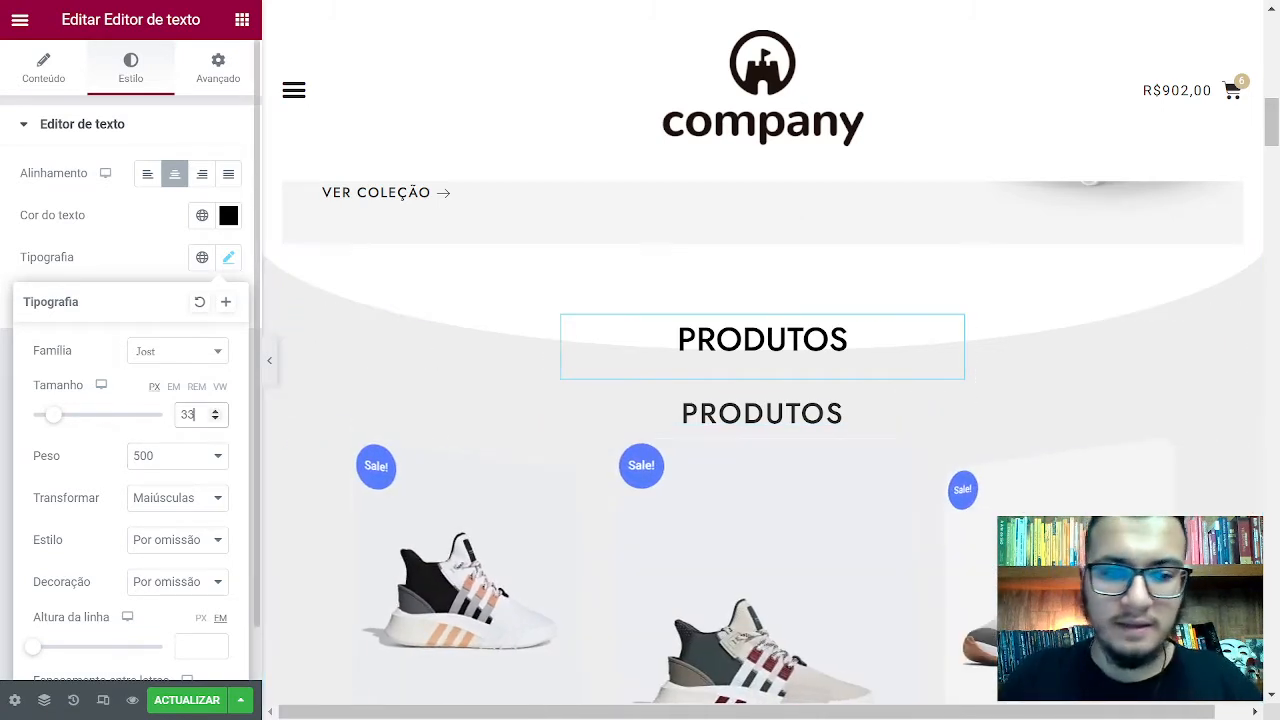
type("31")
key("Up")
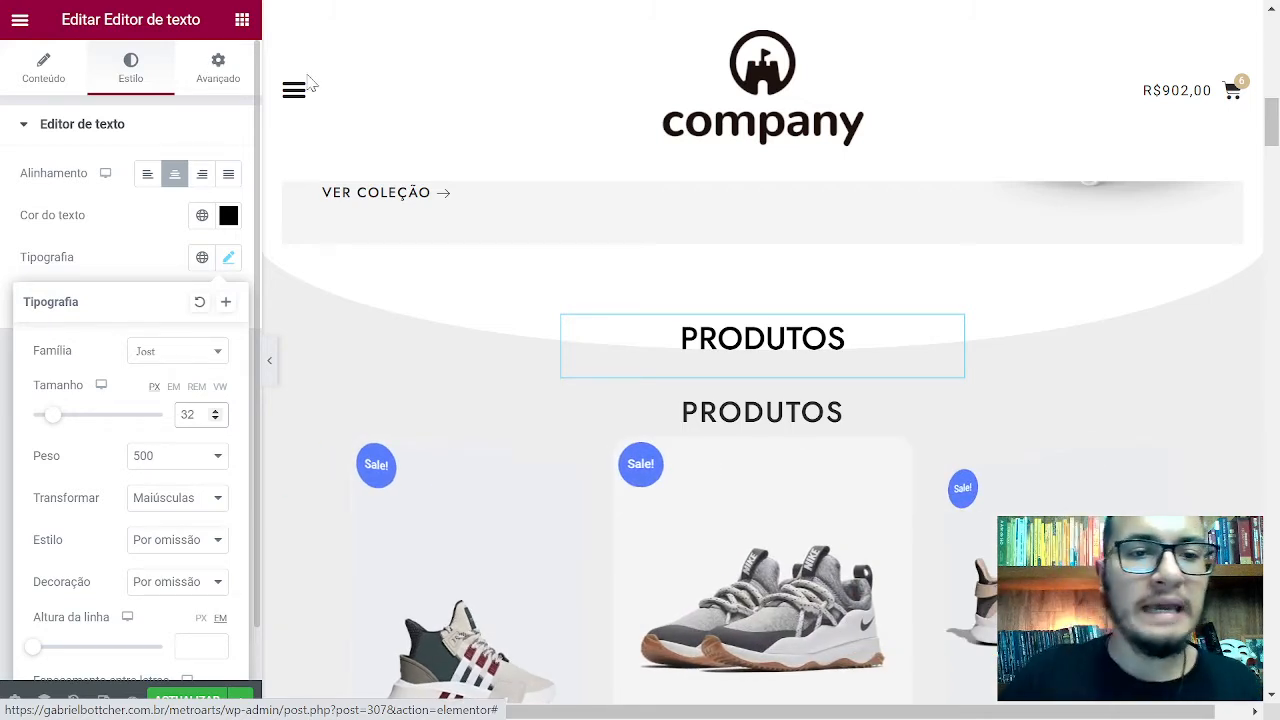
right_click(770, 343)
Delete the duplicate PRODUTOS heading and set the remaining heading's font family to Arial
left_click(818, 632)
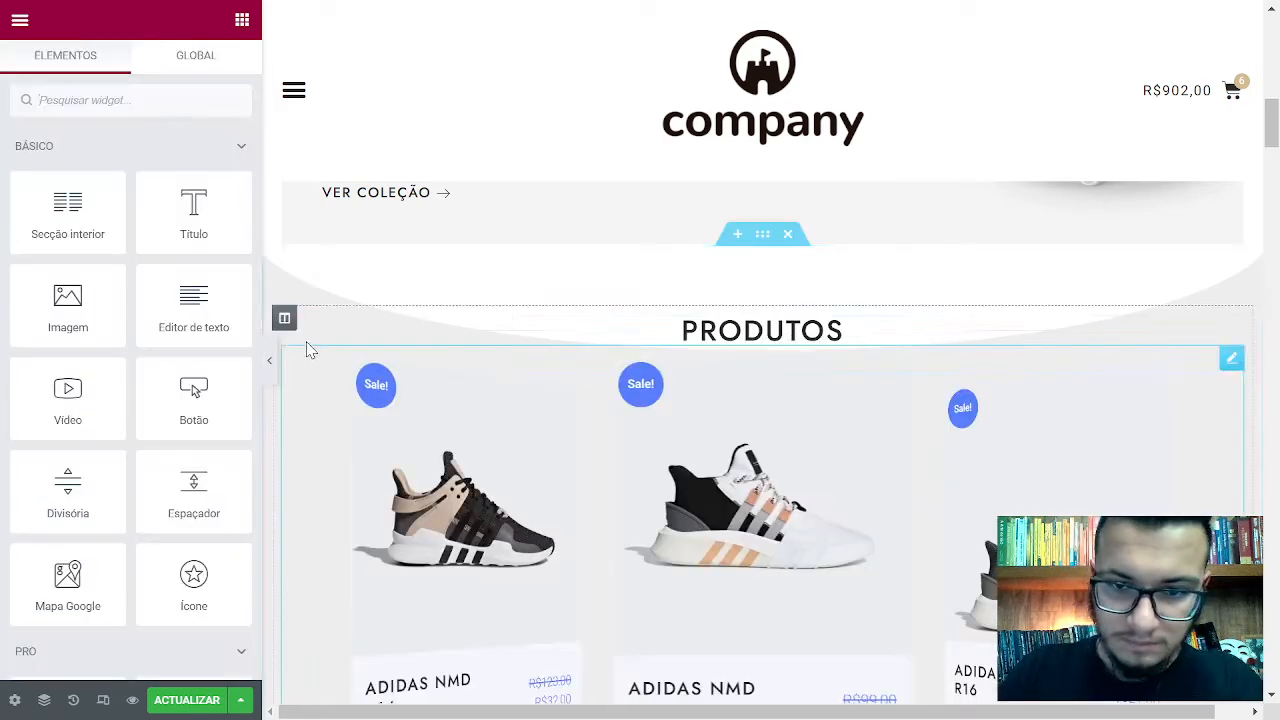
left_click(822, 336)
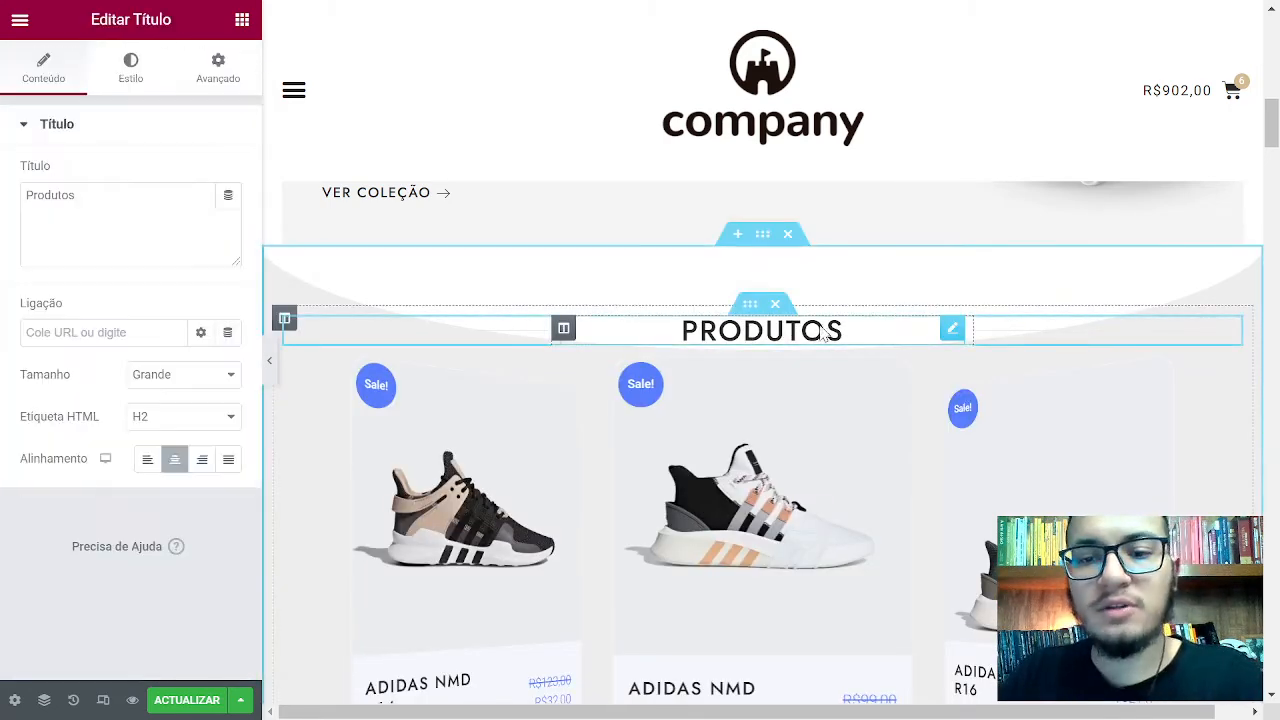
left_click(125, 72)
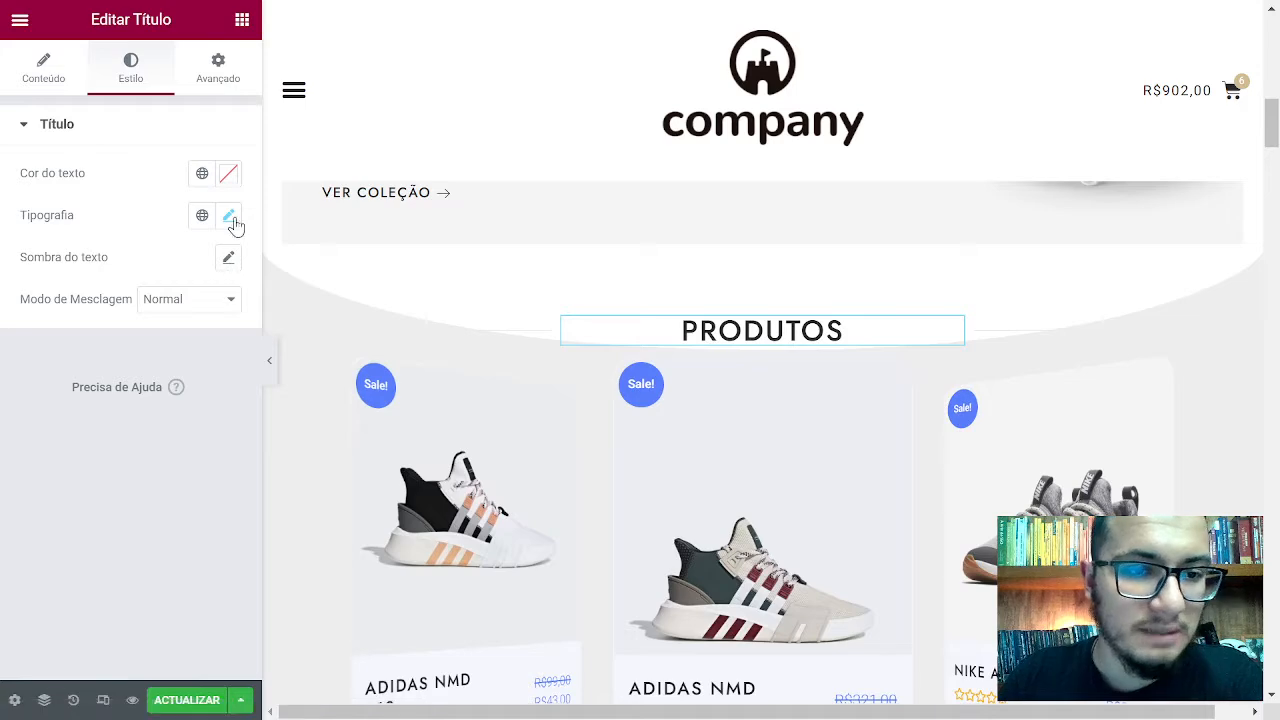
left_click(229, 216)
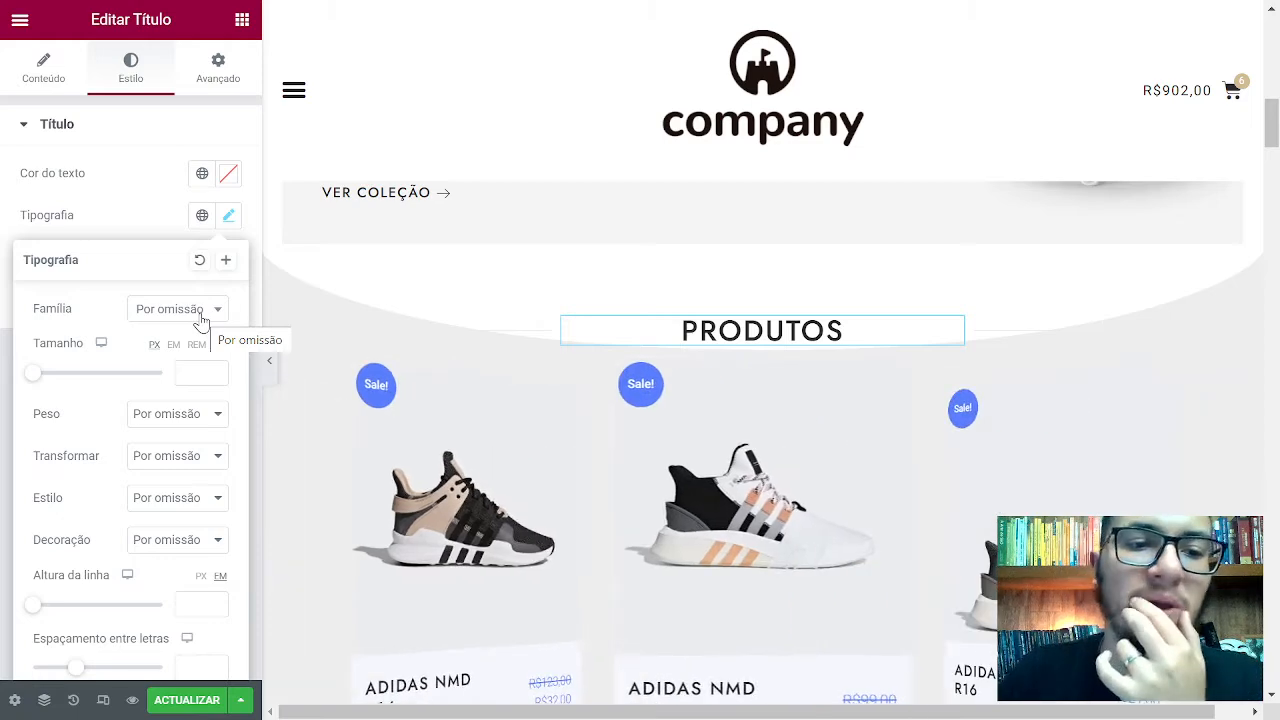
left_click(202, 320)
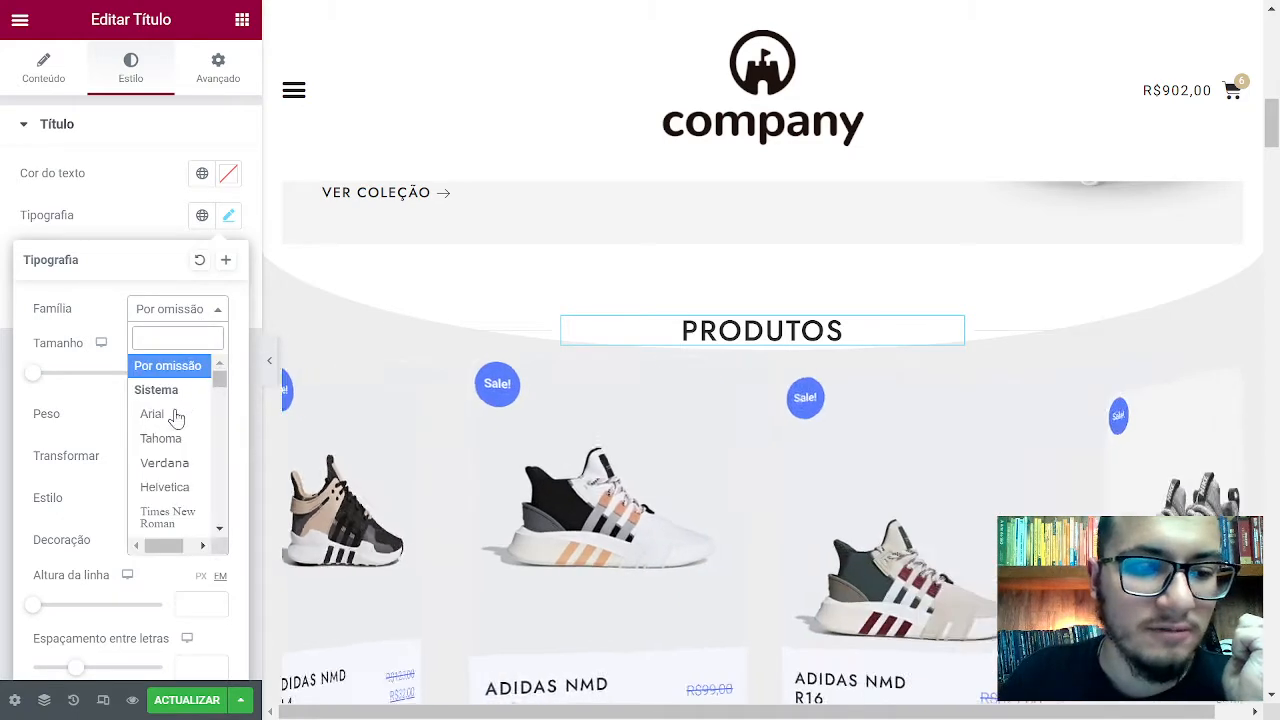
left_click(172, 415)
left_click(138, 206)
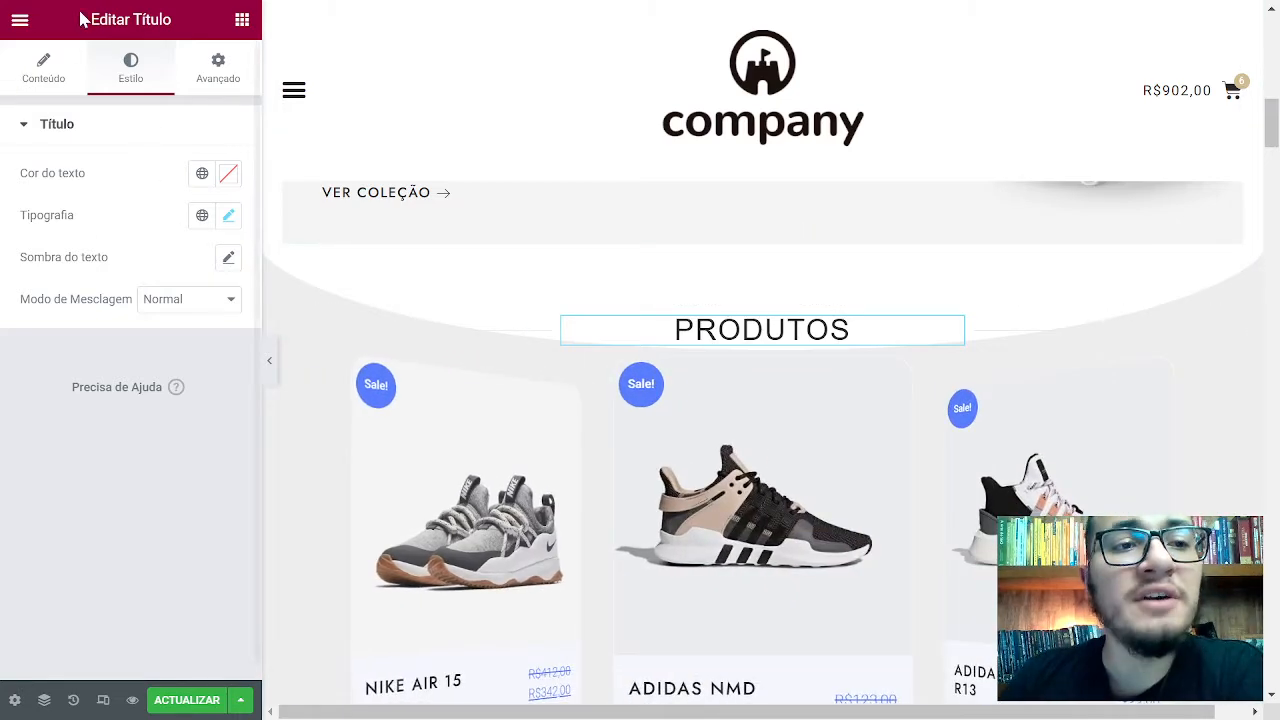
Open Site Settings from the editor menu and go to Fontes globais
left_click(20, 20)
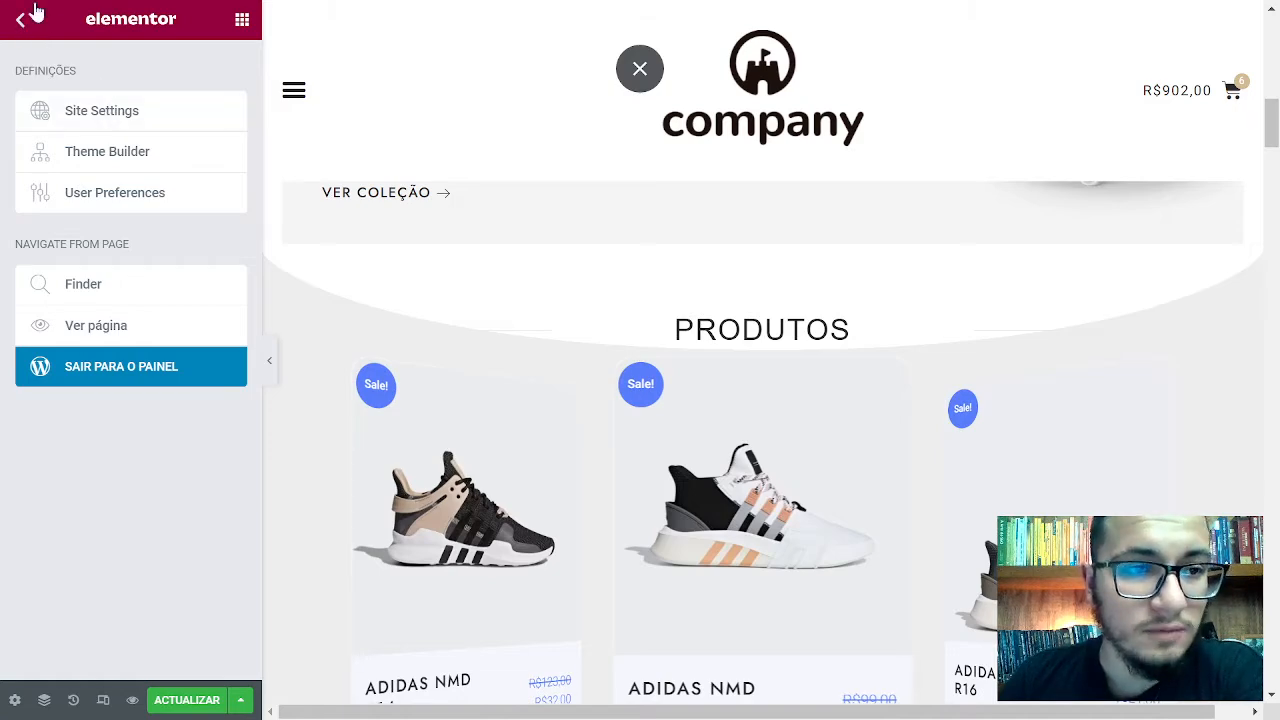
left_click(21, 20)
left_click(20, 20)
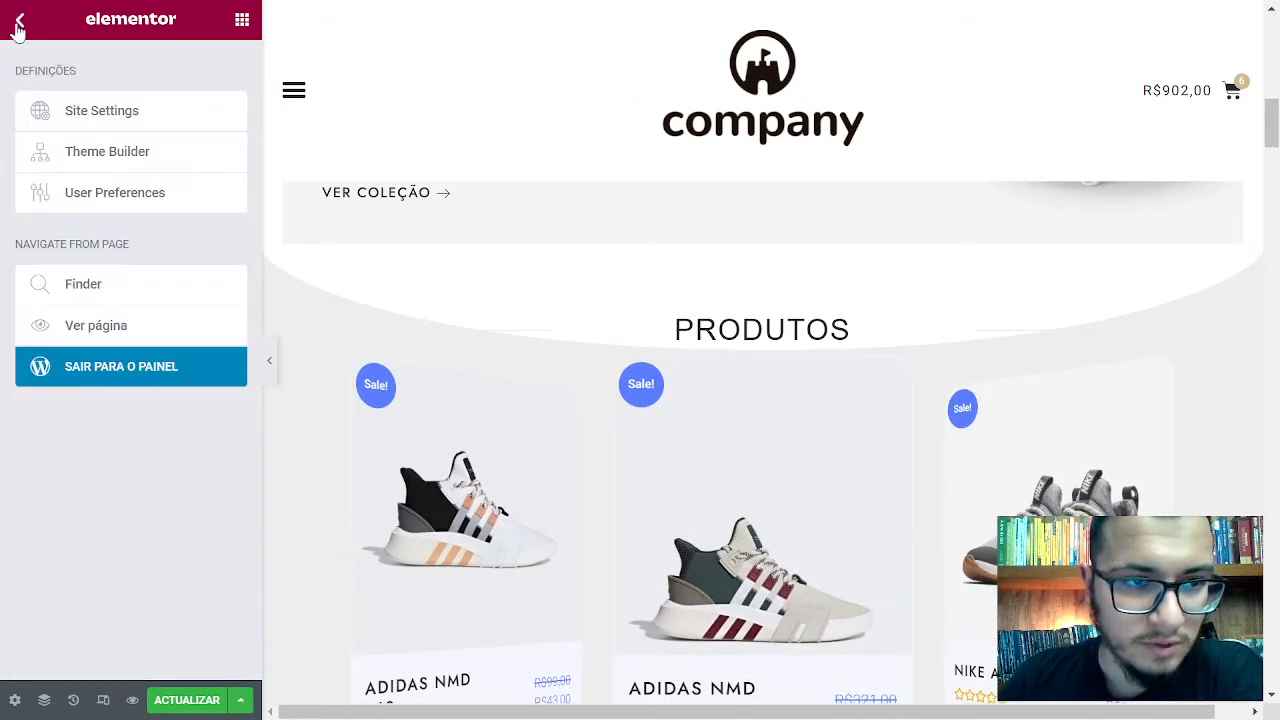
left_click(80, 115)
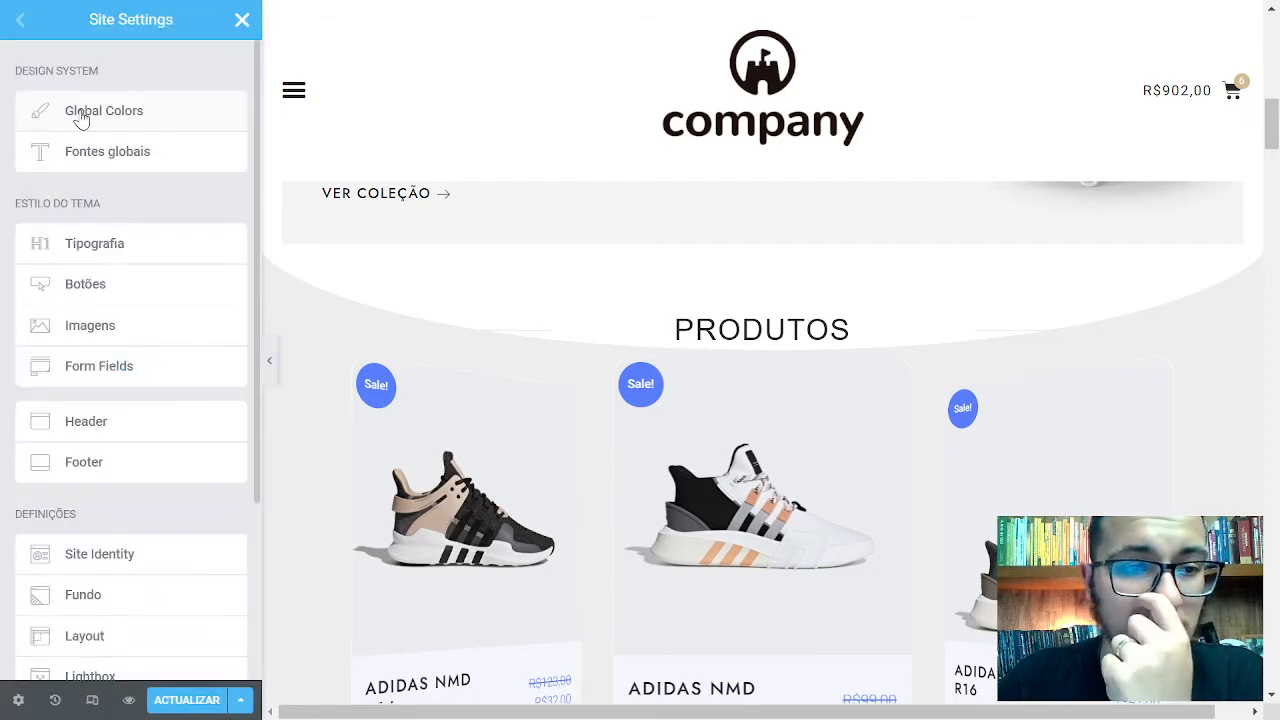
left_click(113, 162)
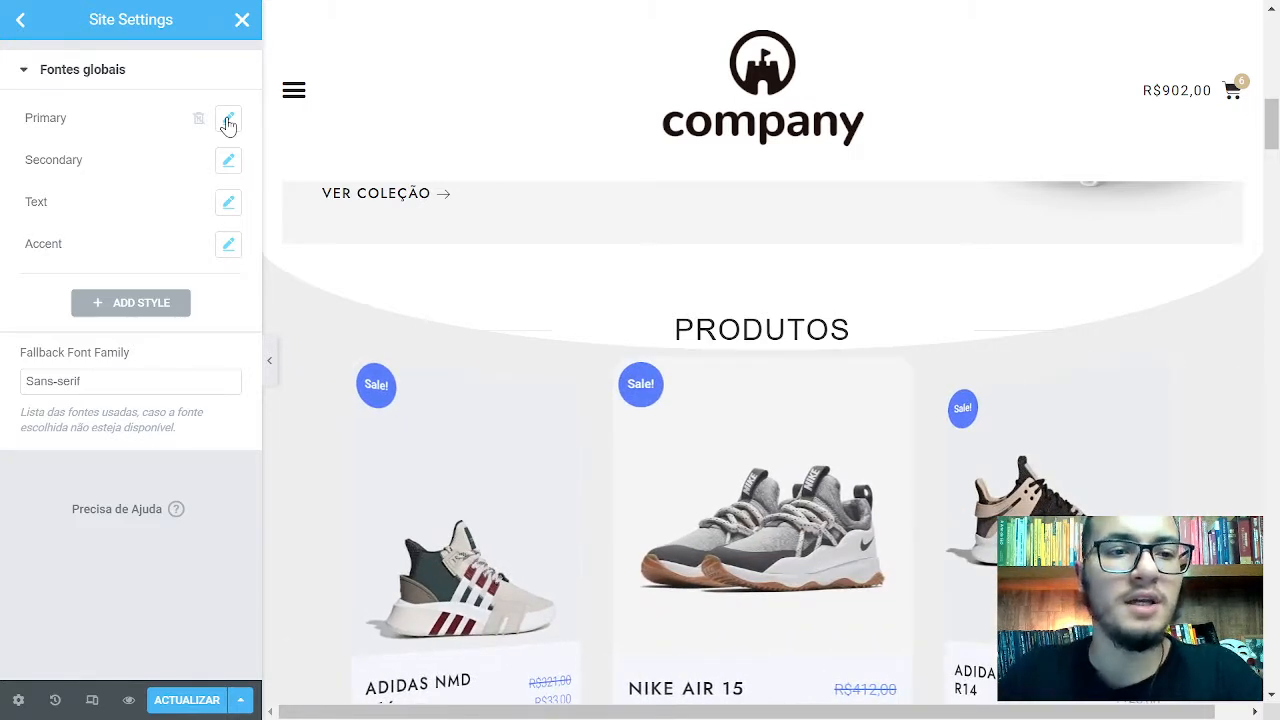
Set the Primary global font's family to Arial
left_click(228, 121)
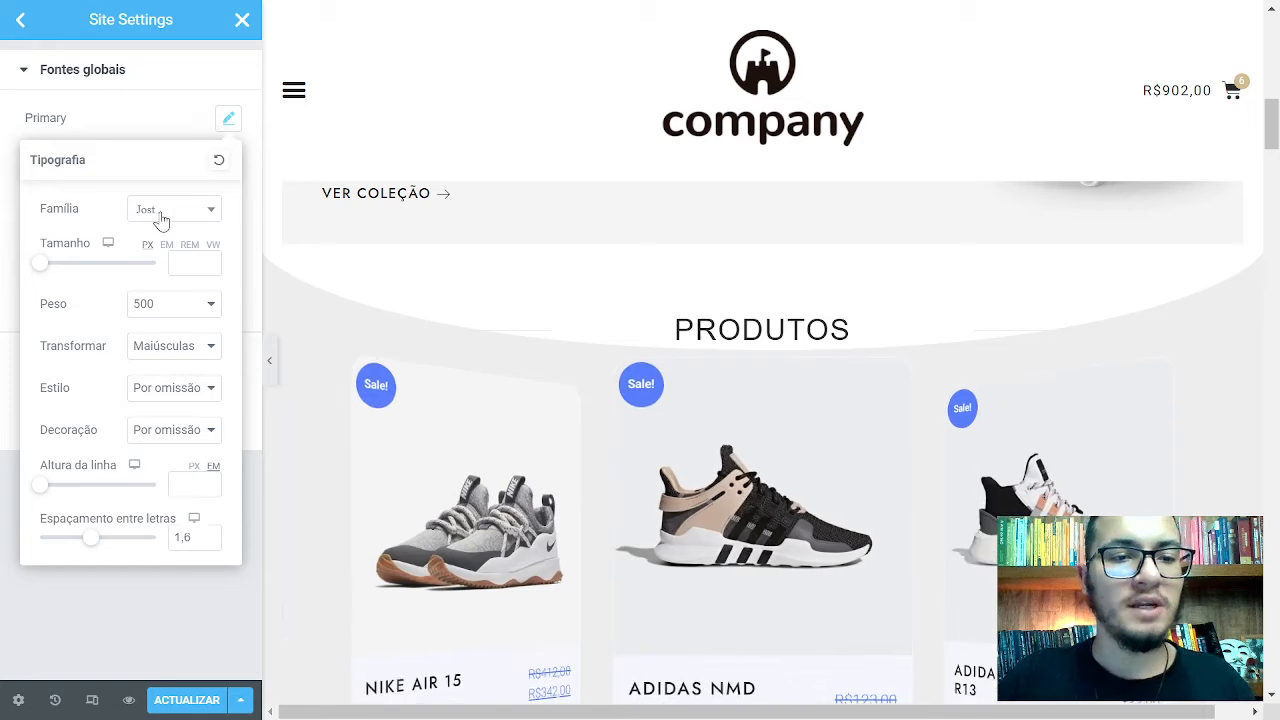
left_click(160, 212)
scroll(170, 310, "up", 5)
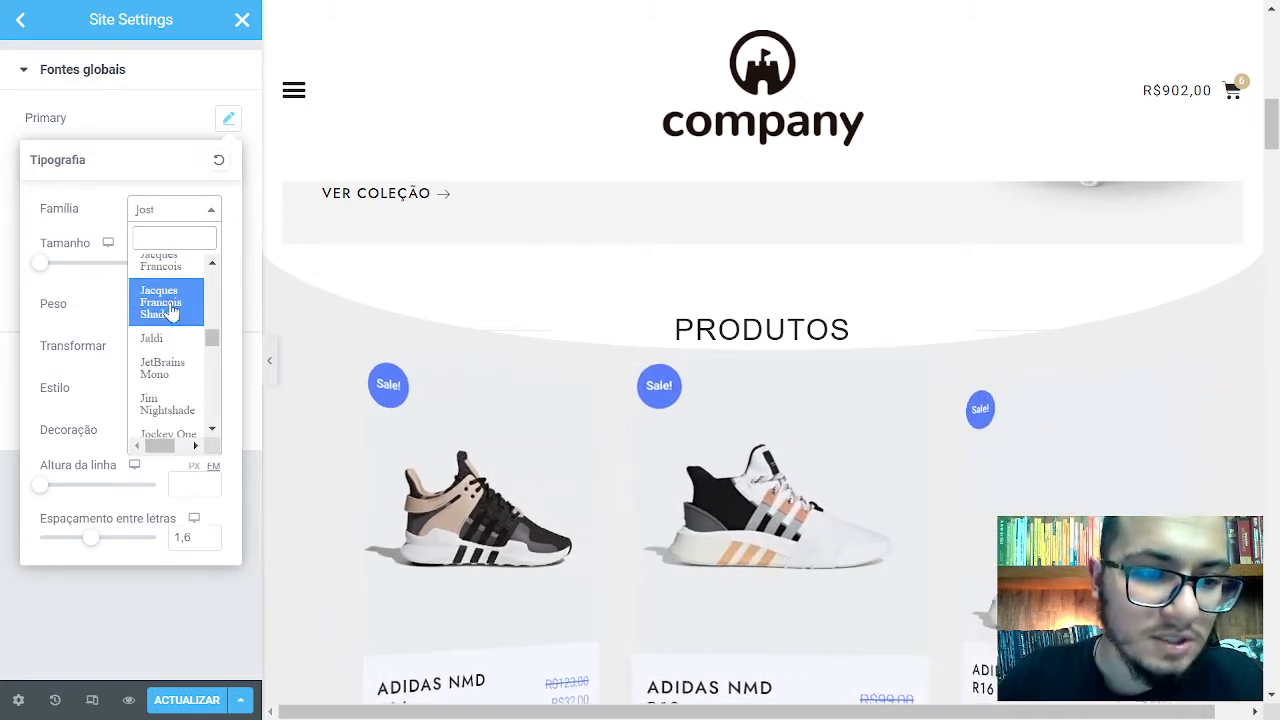
scroll(178, 340, "up", 10)
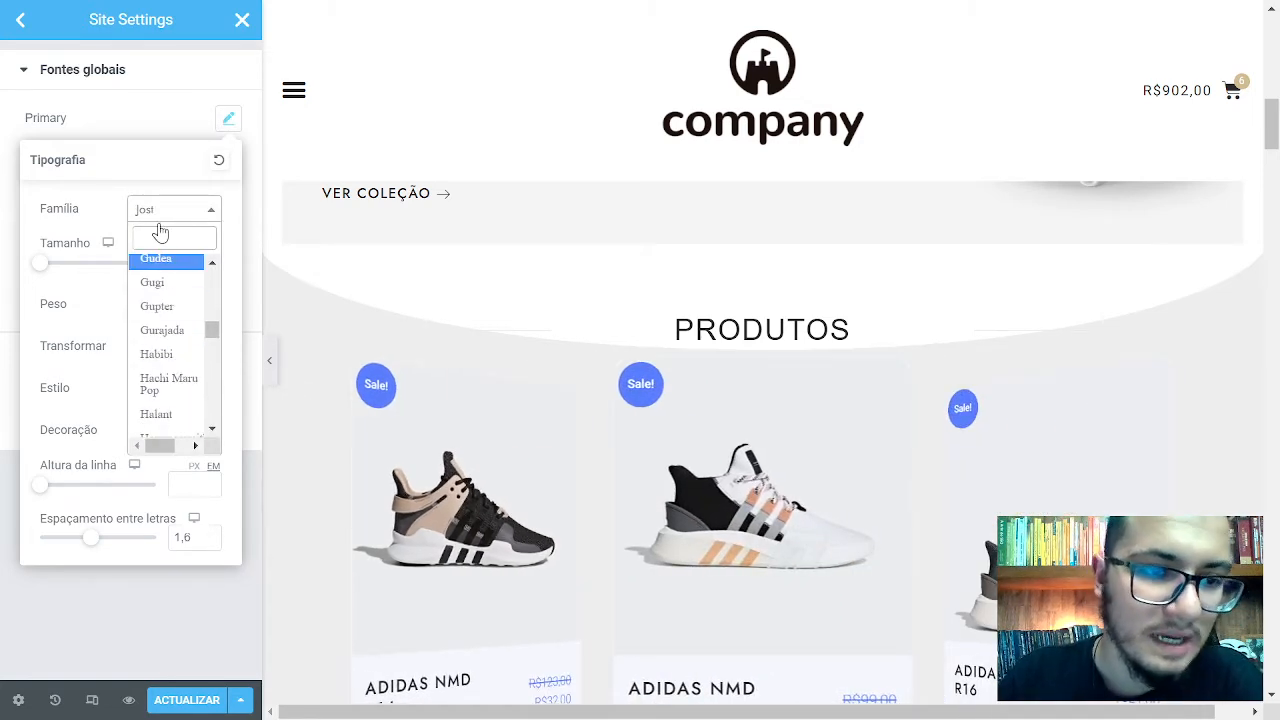
type("aria")
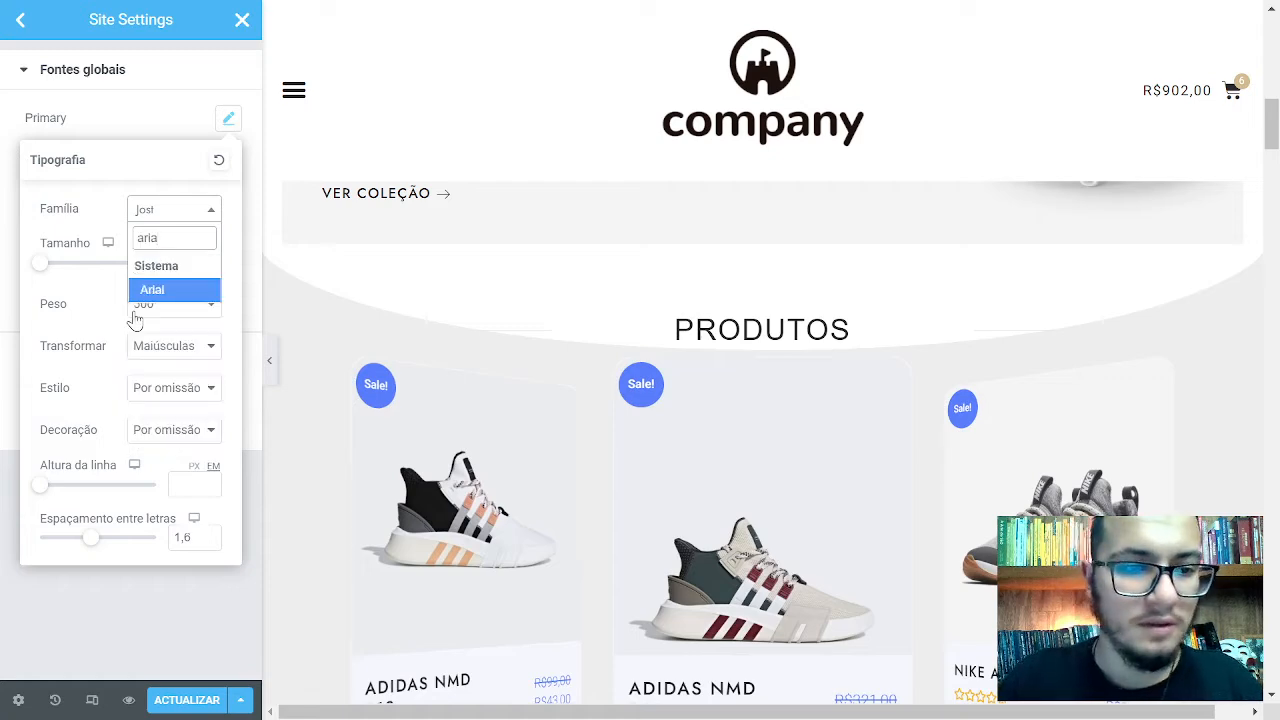
left_click(178, 290)
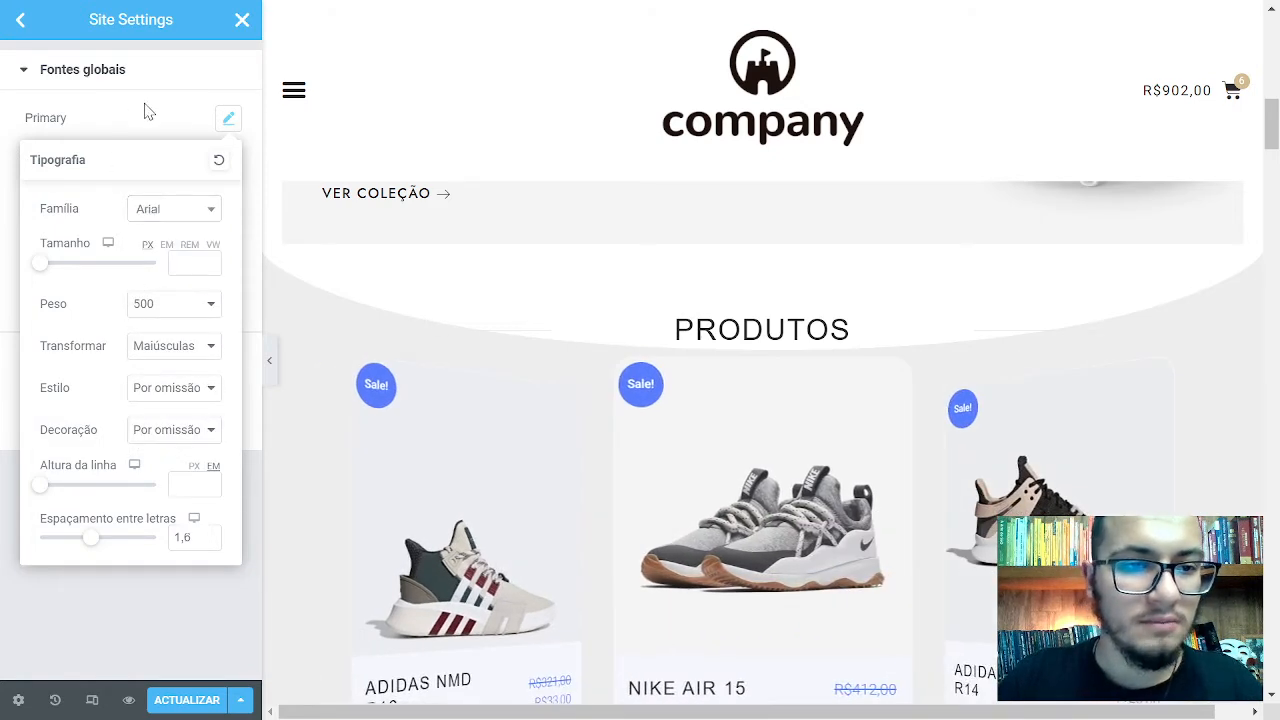
left_click(150, 110)
Give the Primary global font size 40, save with ACTUALIZAR, and close Site Settings
left_click(200, 100)
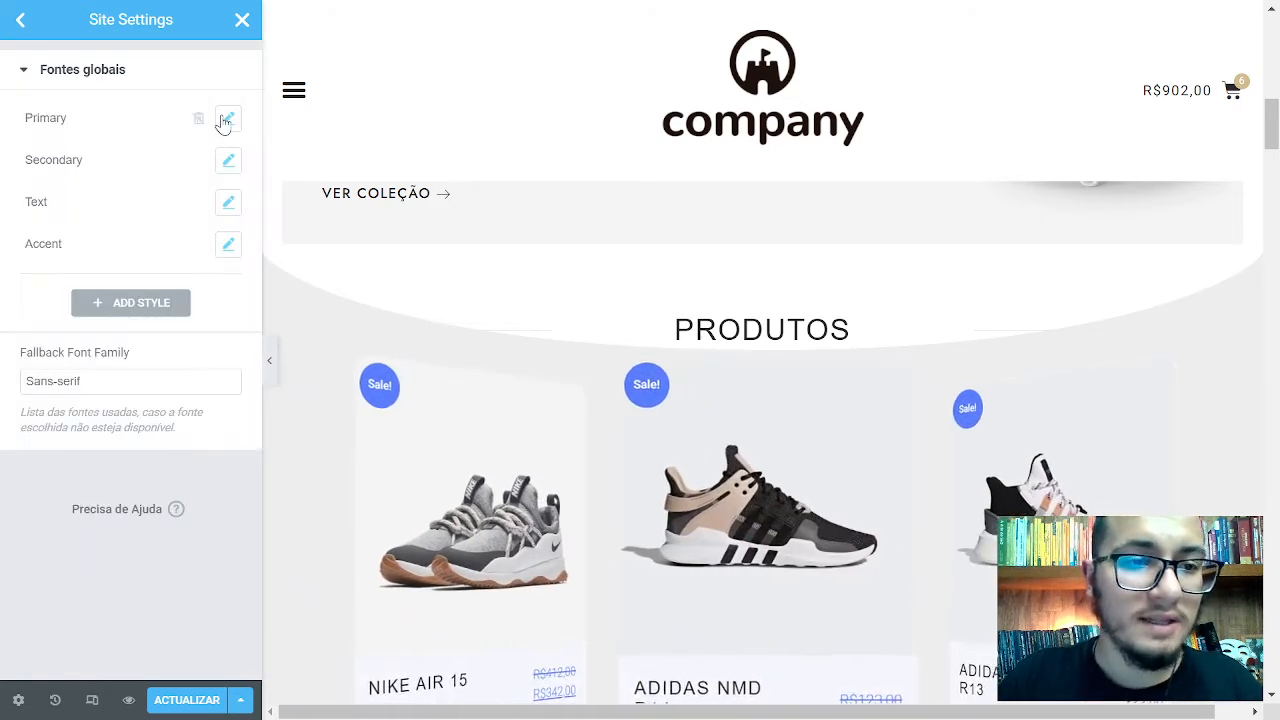
left_click(228, 118)
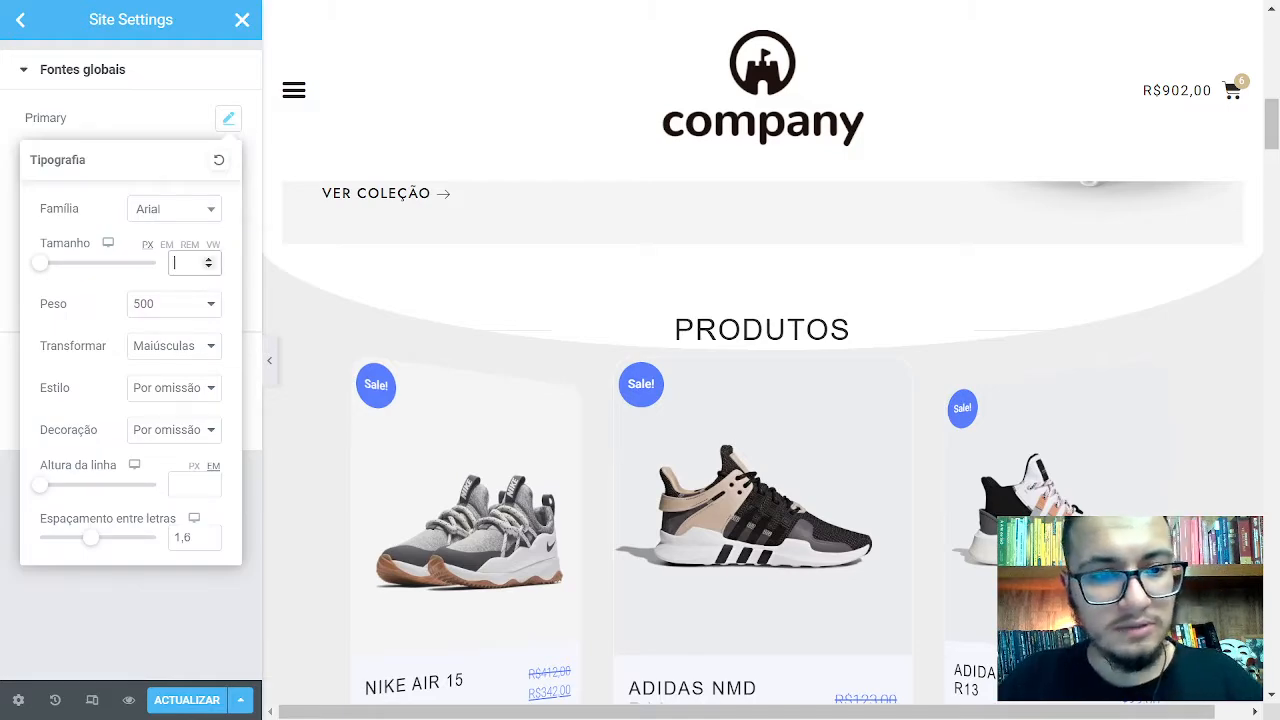
type("40")
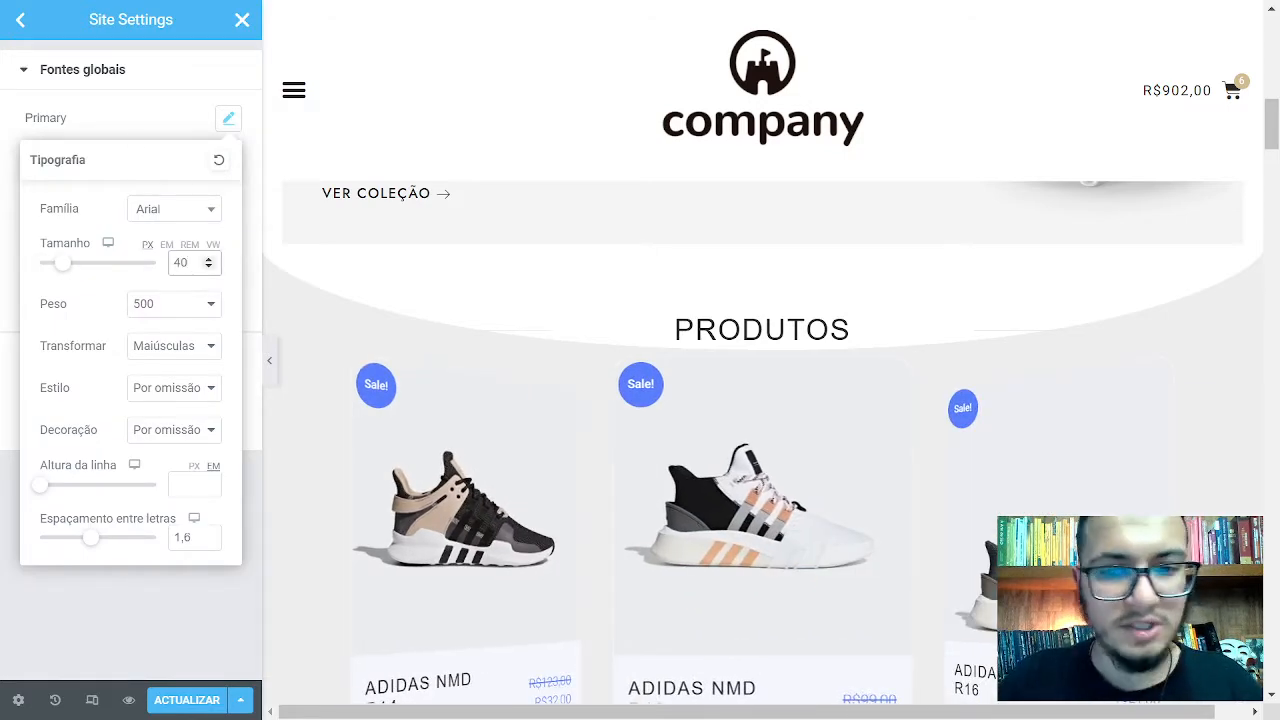
left_click(60, 118)
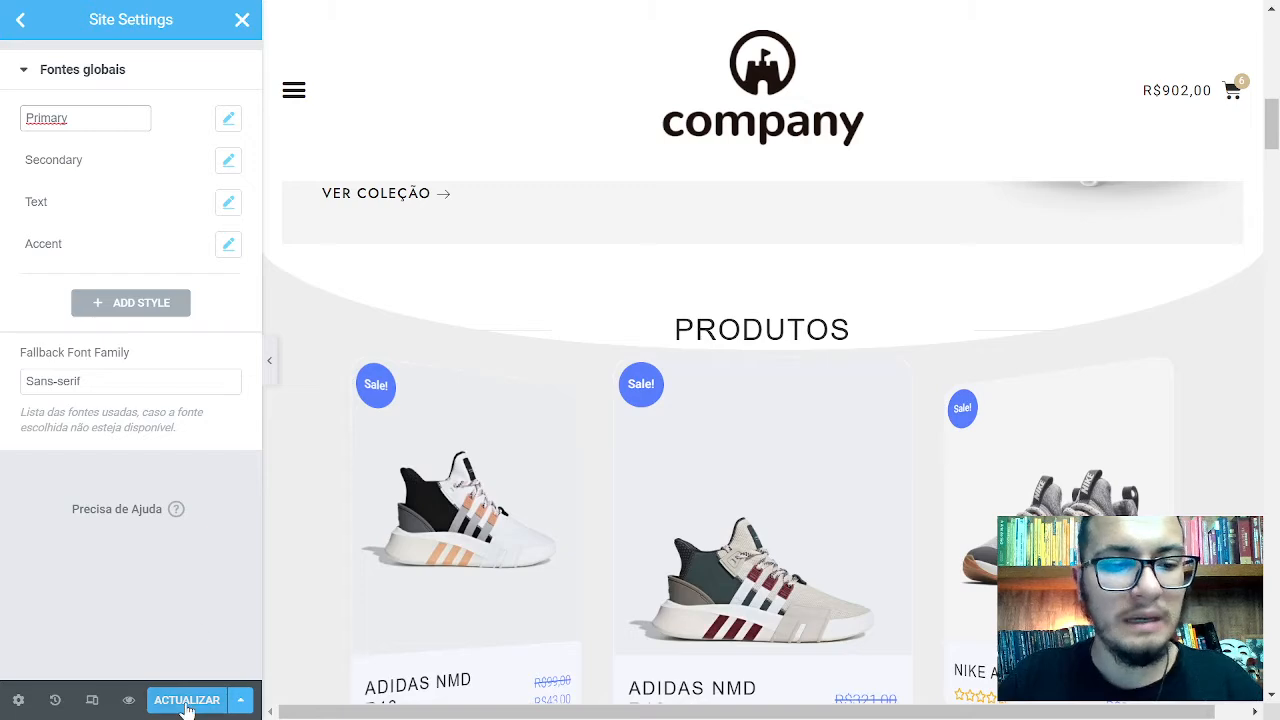
left_click(228, 162)
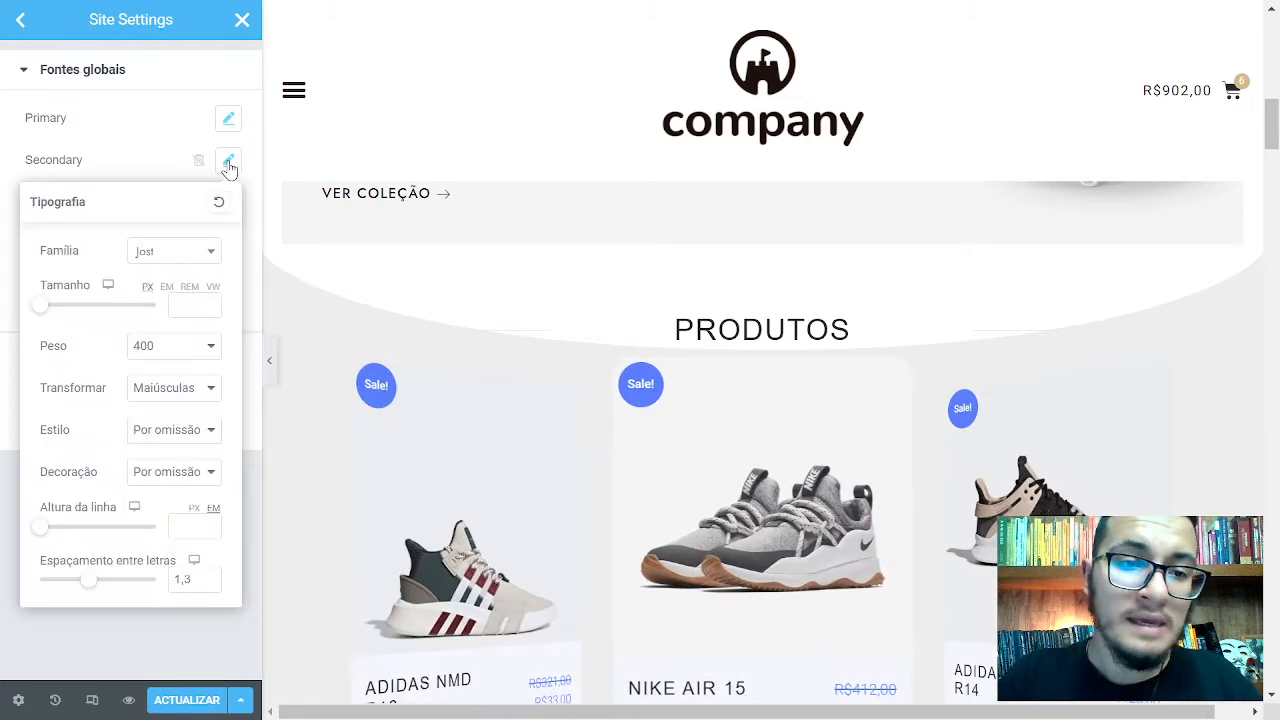
left_click(228, 162)
left_click(193, 700)
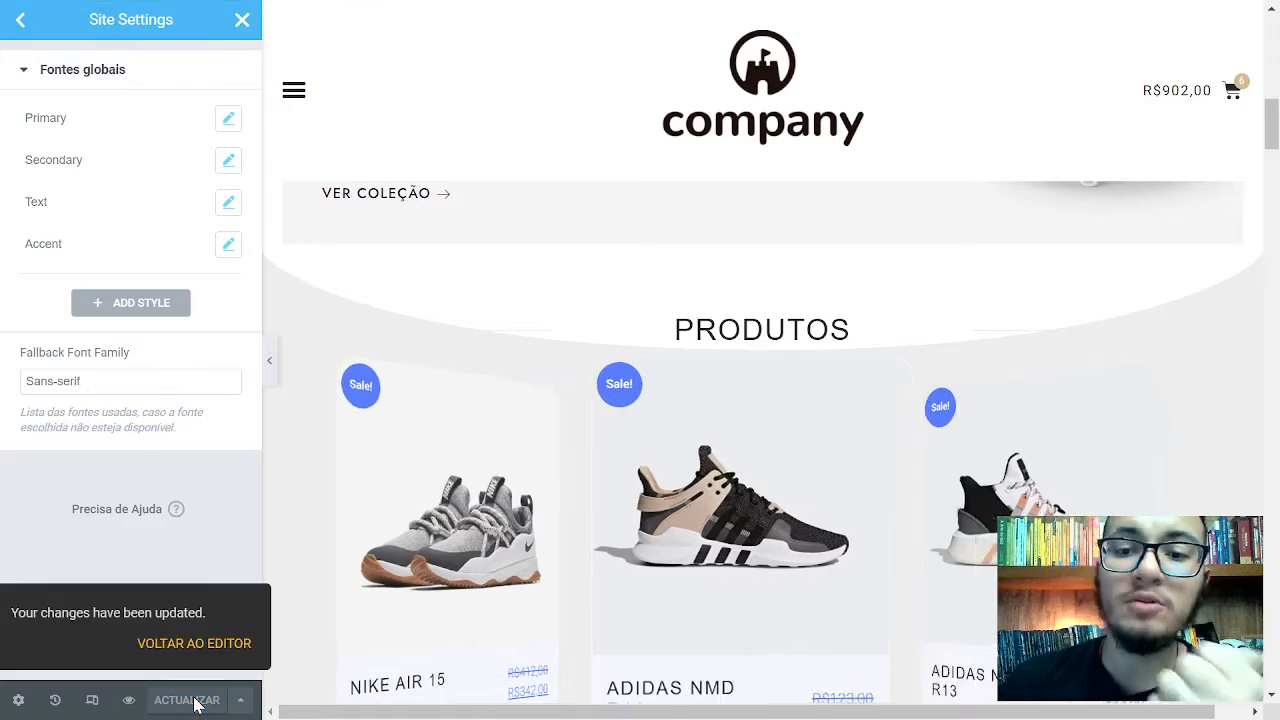
left_click(245, 25)
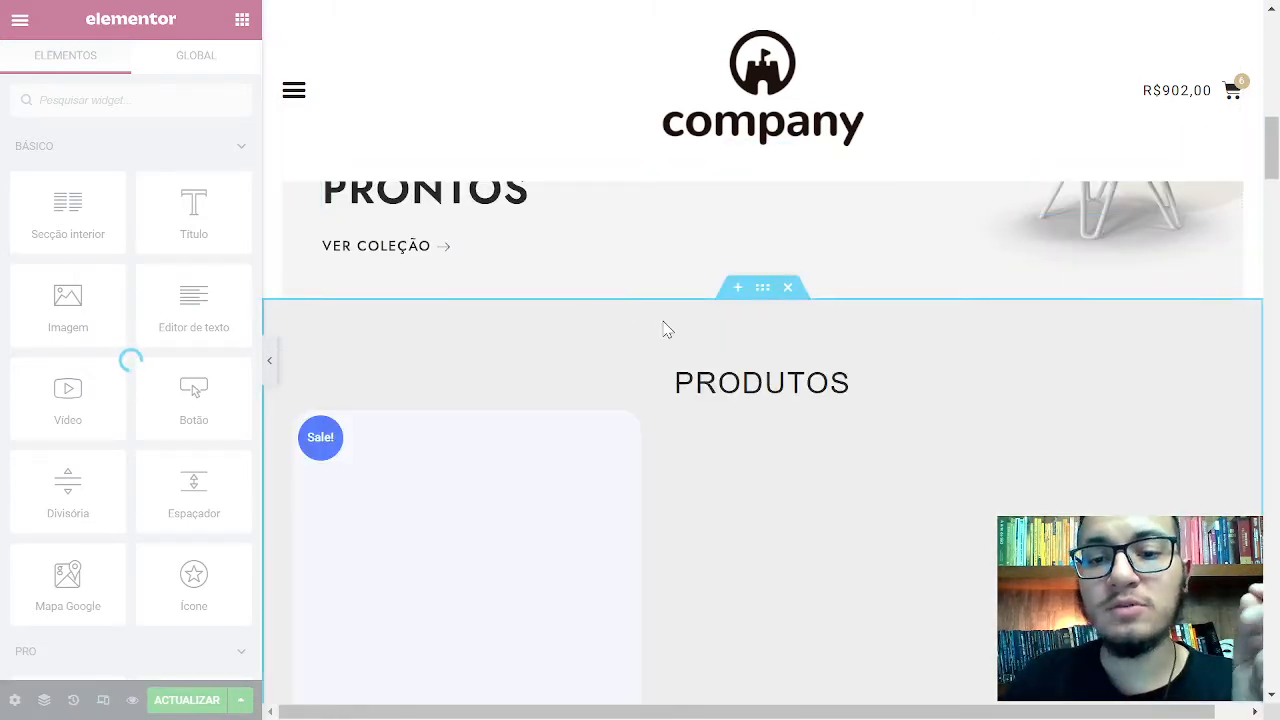
Select the PRODUTOS heading, review its typography, and show its Conteúdo settings
left_click(761, 383)
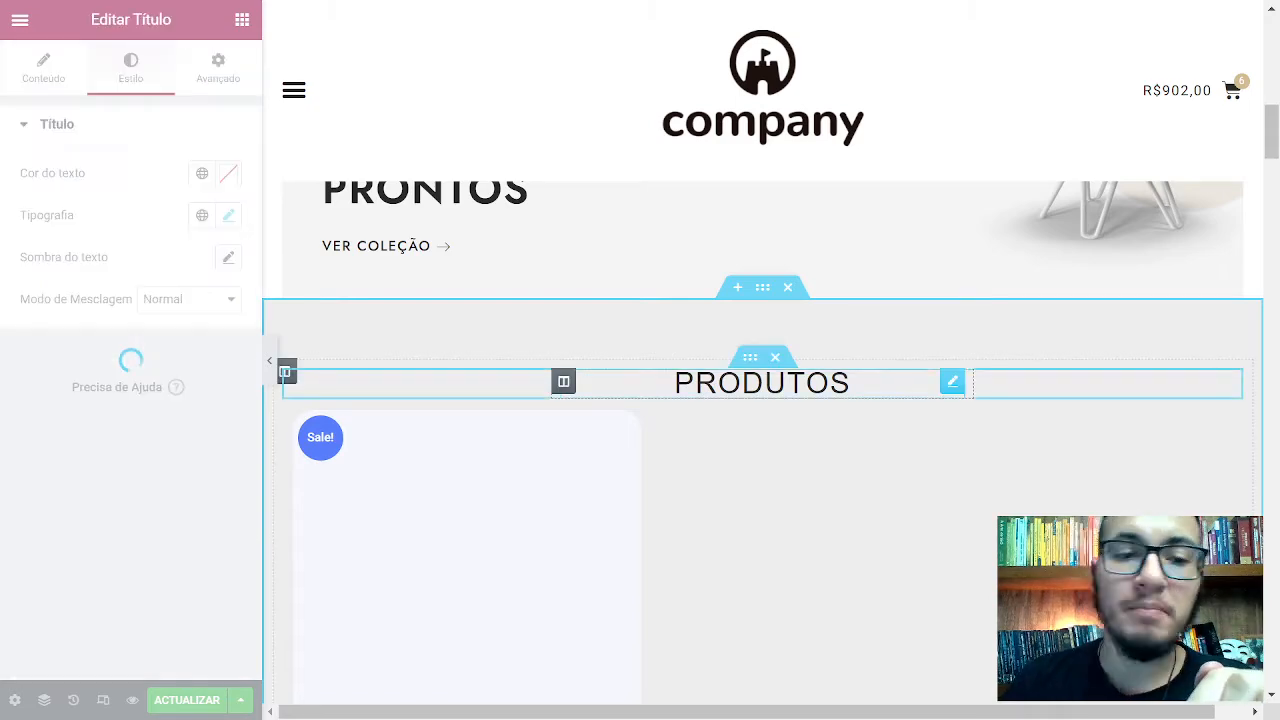
scroll(714, 389, "up", 10)
scroll(761, 378, "down", 10)
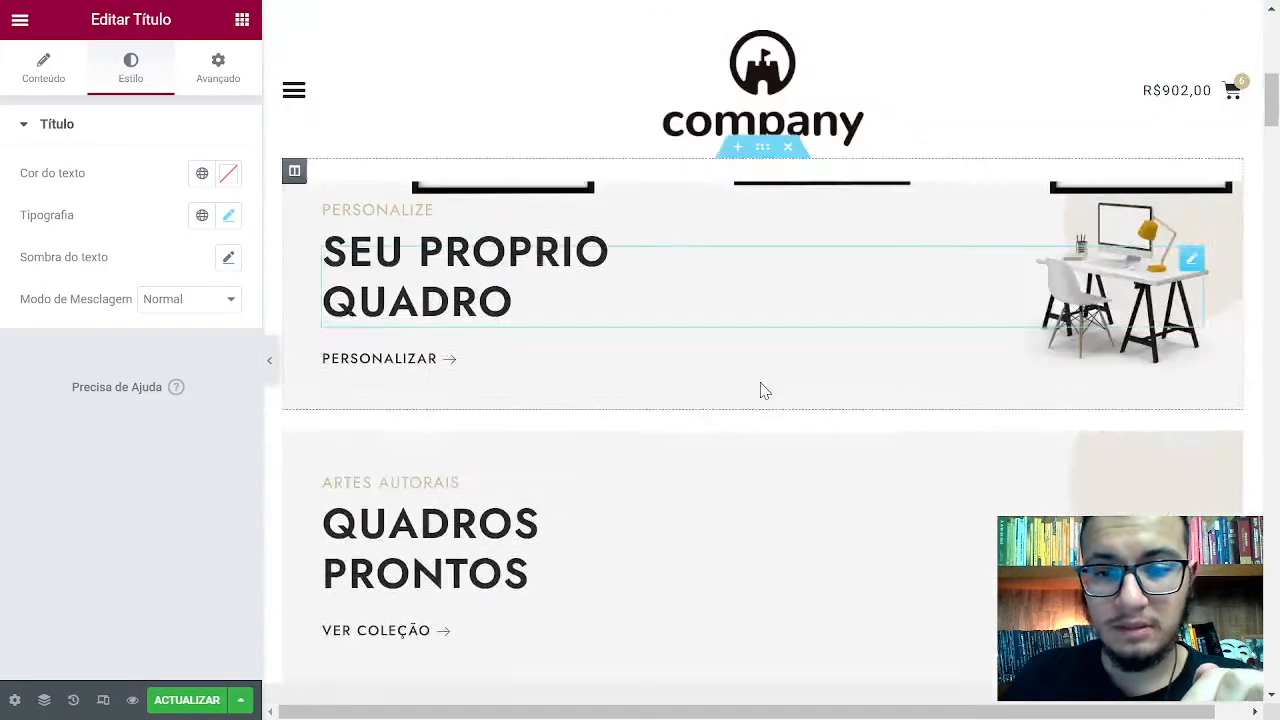
left_click(227, 216)
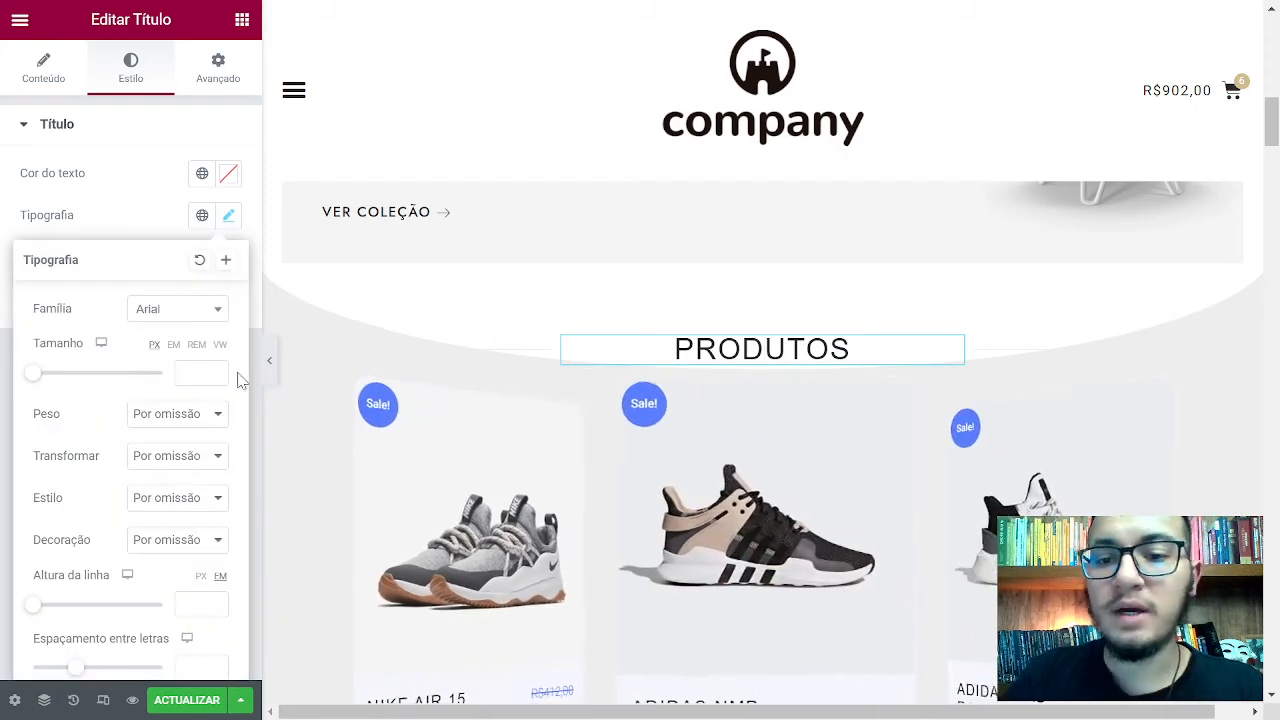
left_click(160, 228)
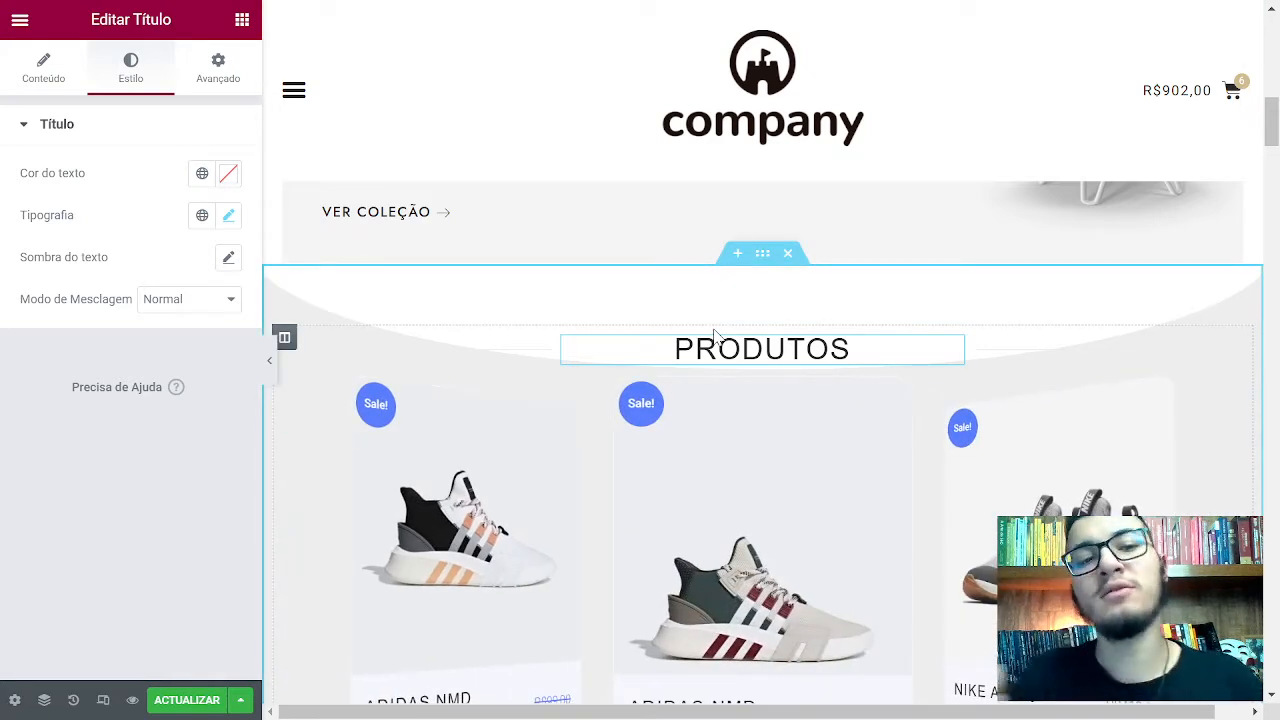
left_click(43, 88)
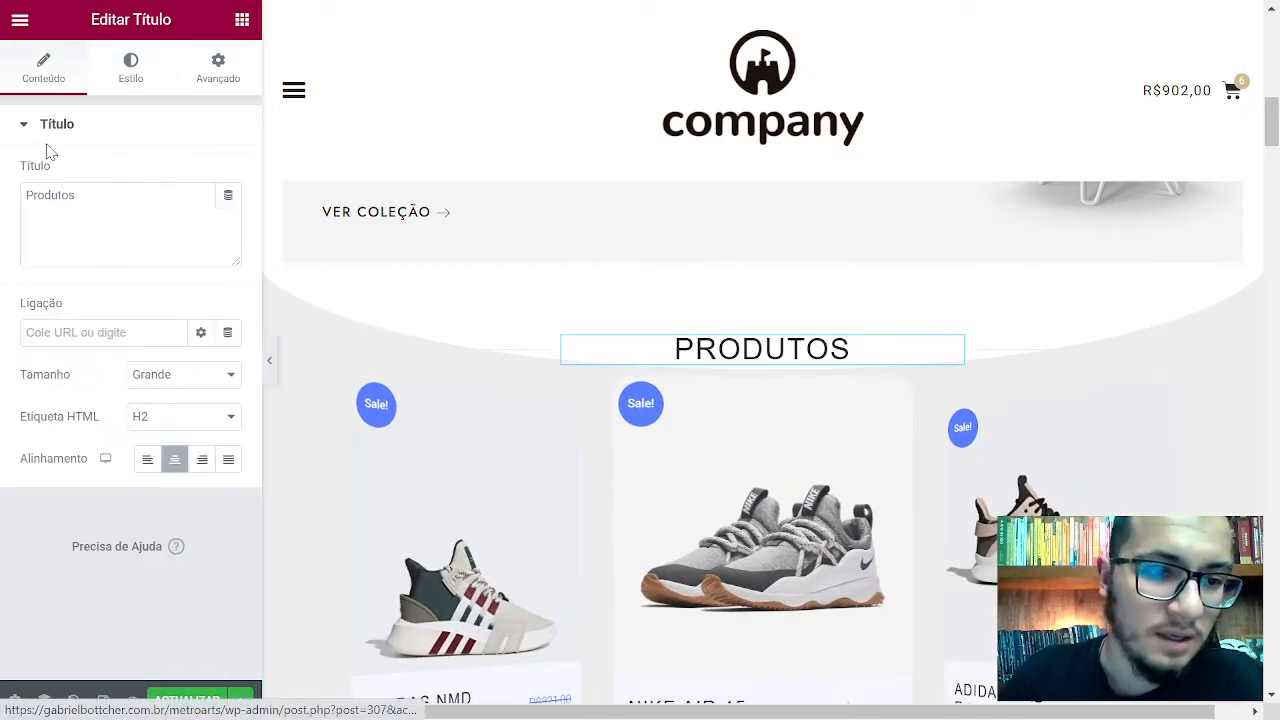
Try H1 and H3 as the PRODUTOS heading's HTML tag
left_click(150, 420)
left_click(152, 418)
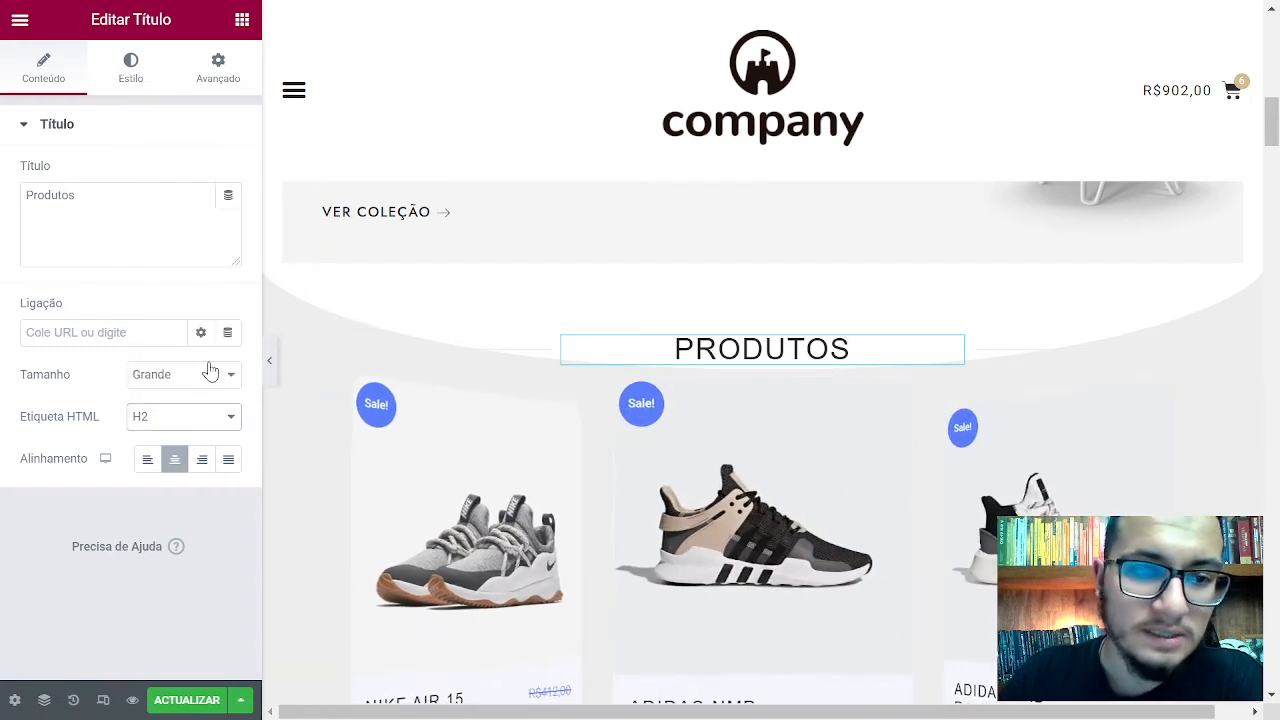
left_click(168, 414)
left_click(190, 132)
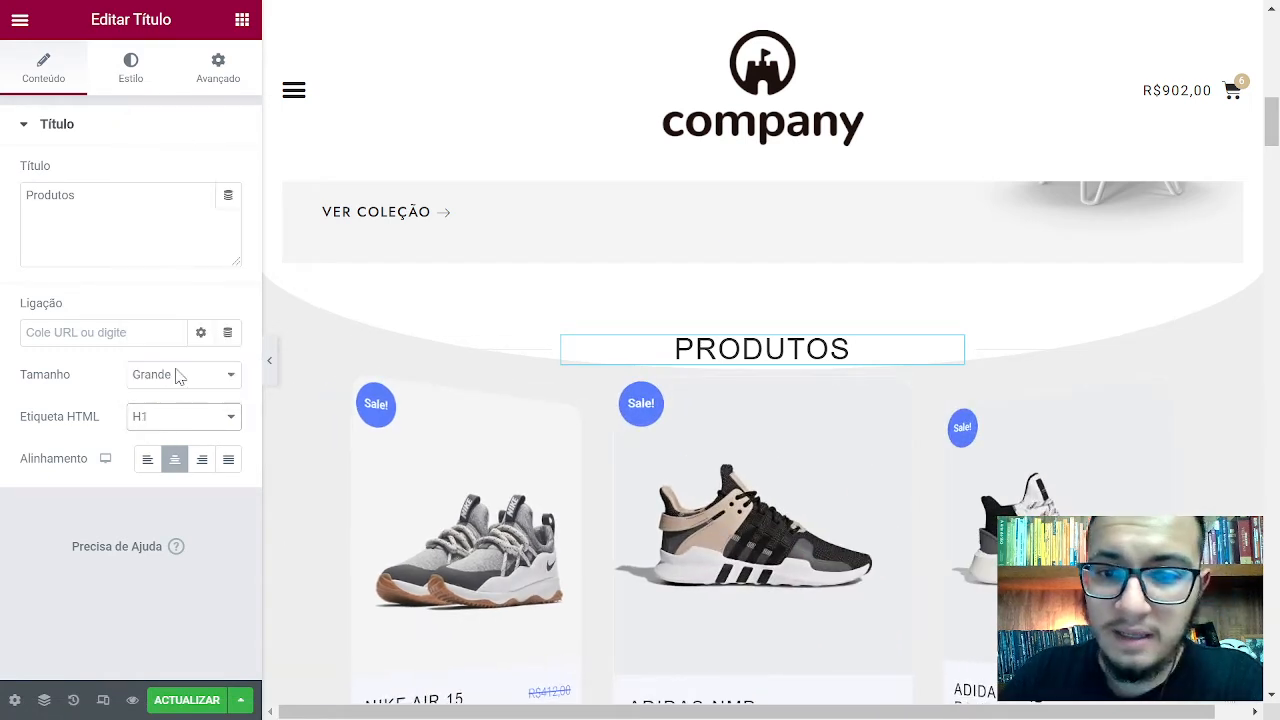
left_click(178, 415)
left_click(188, 194)
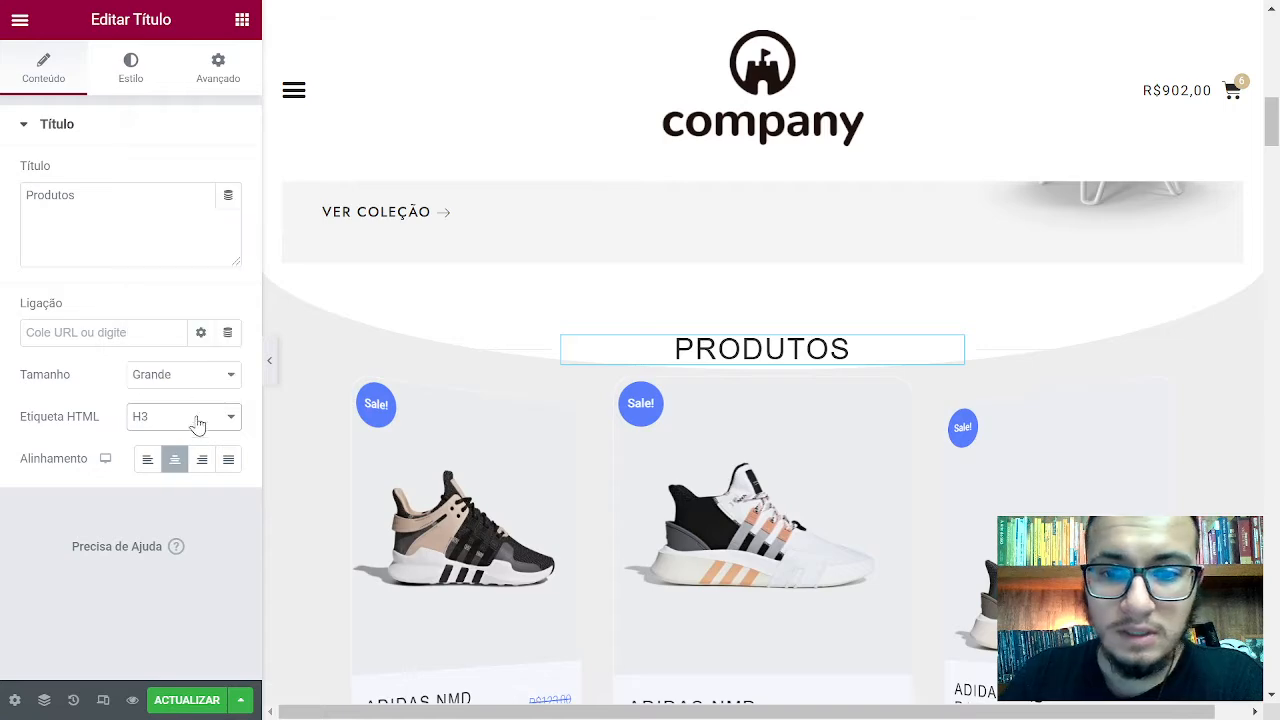
left_click(196, 424)
key("Escape")
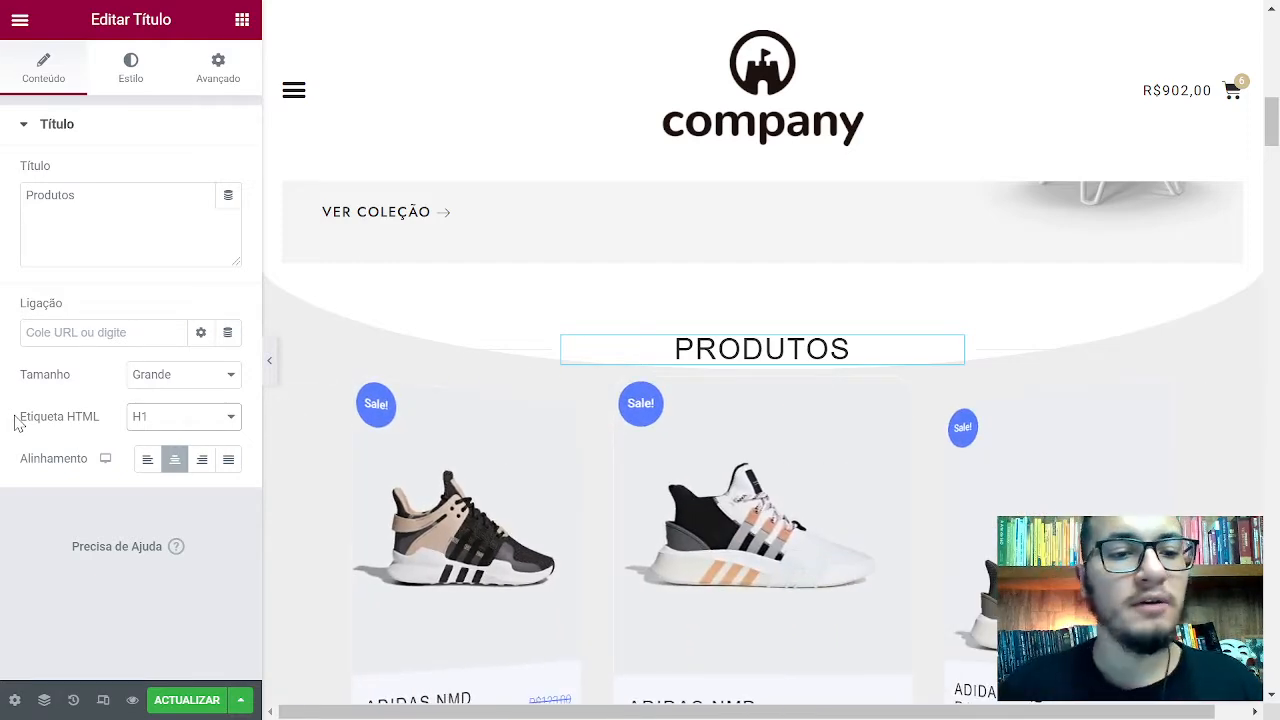
Keep the heading tag as H1 and view the heading's Estilo settings
left_click(145, 420)
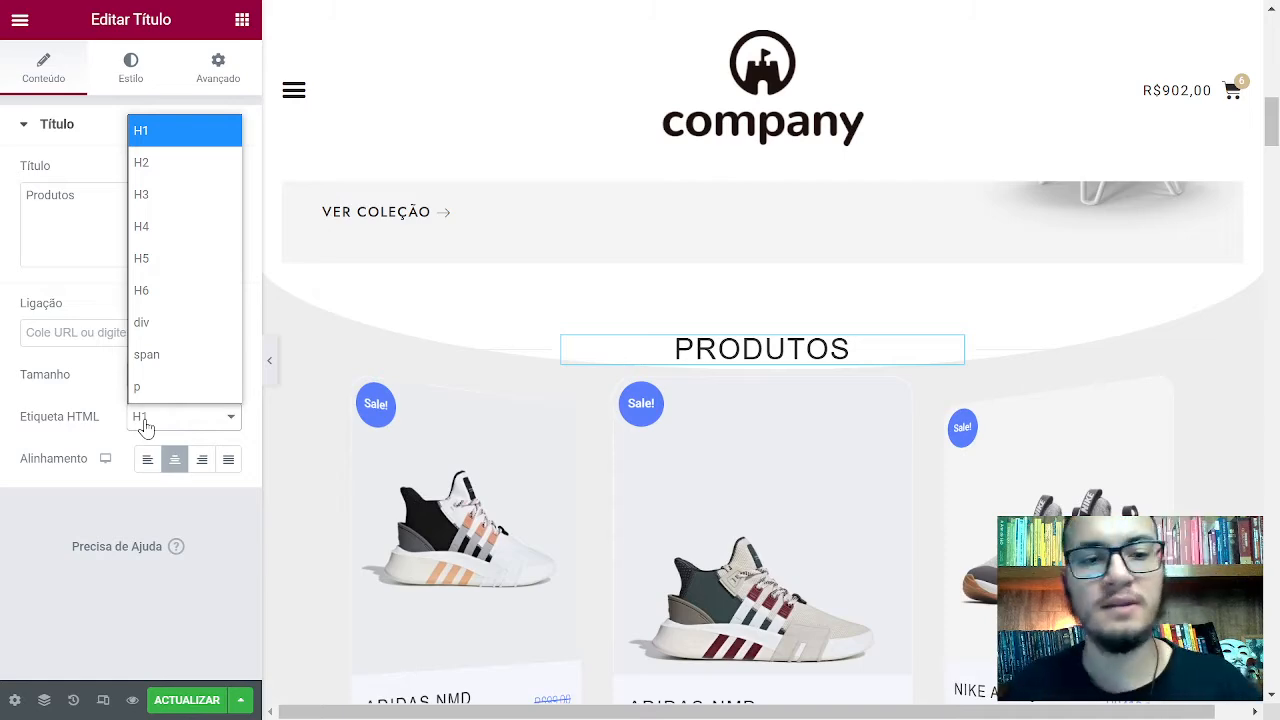
left_click(134, 423)
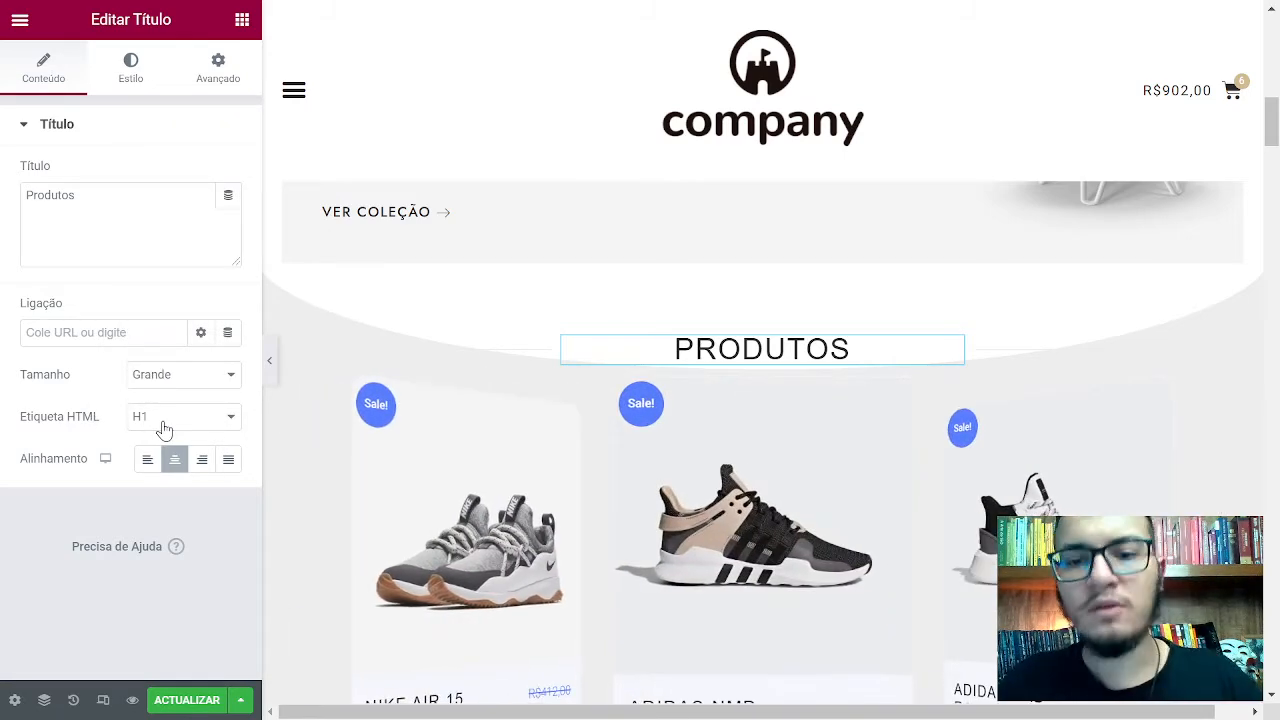
left_click(164, 428)
left_click(164, 428)
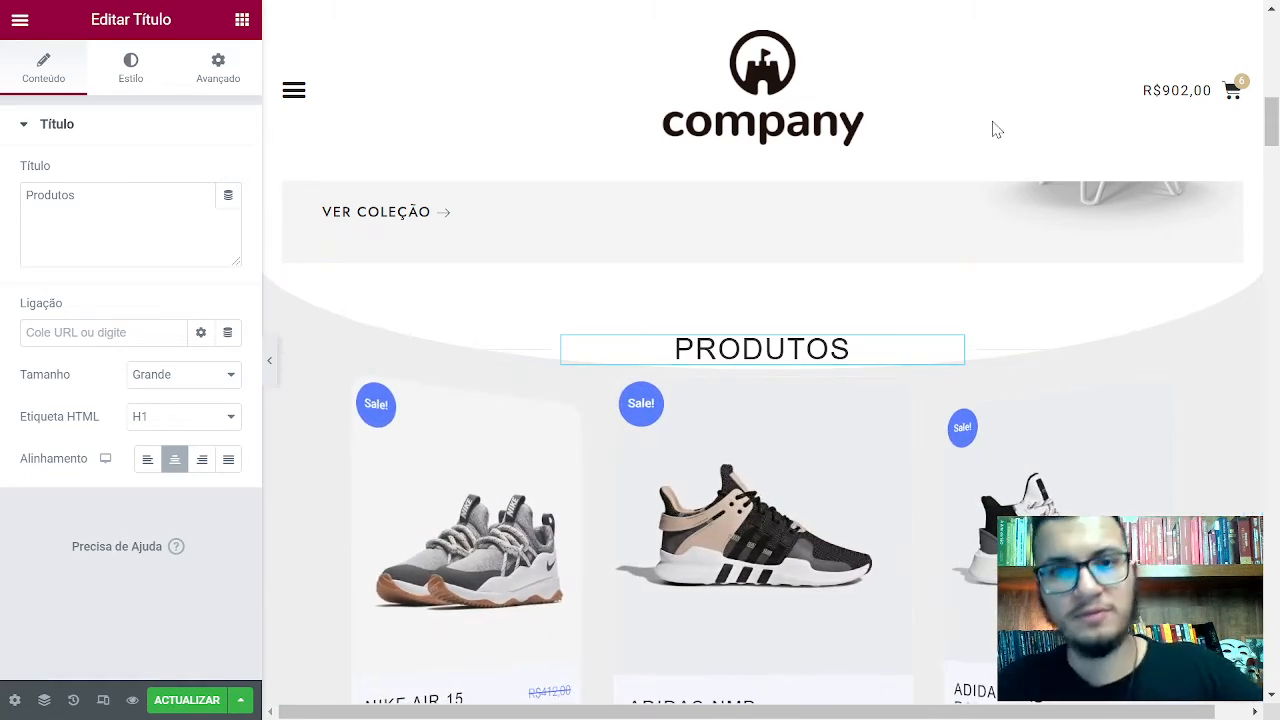
left_click(131, 84)
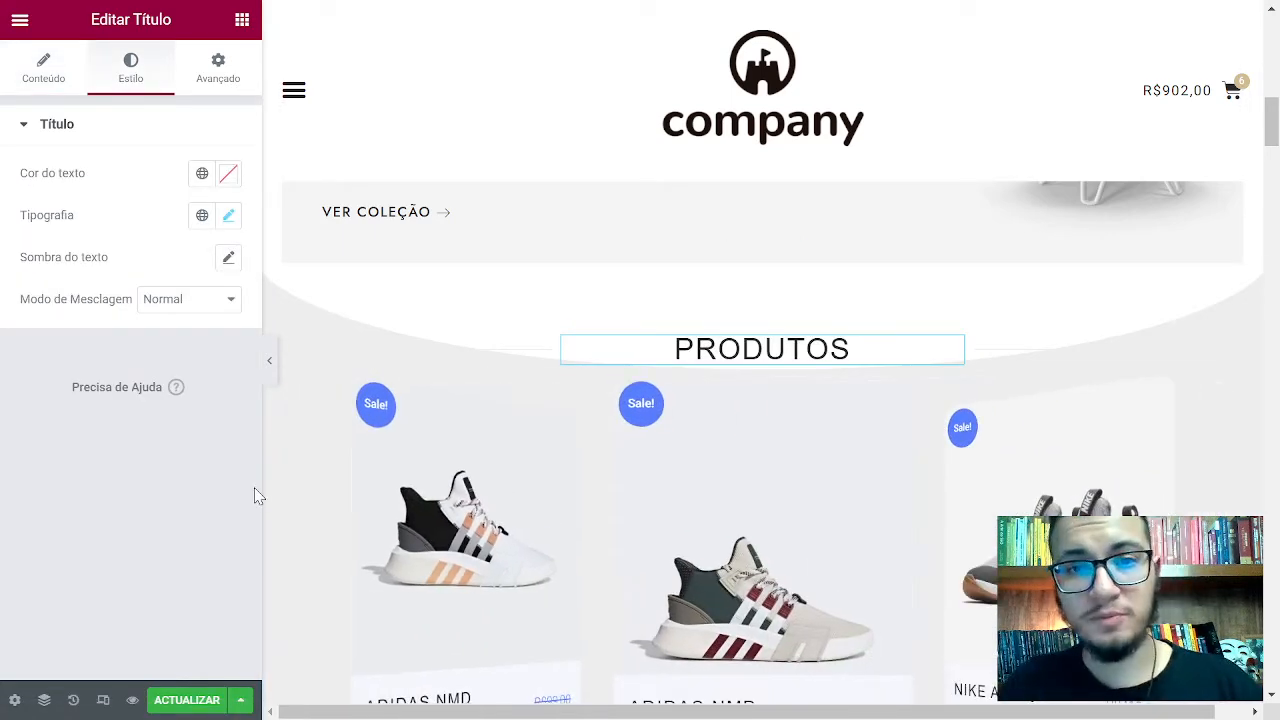
Make the PRODUTOS heading text red and bring up its Tipografia settings
left_click(228, 173)
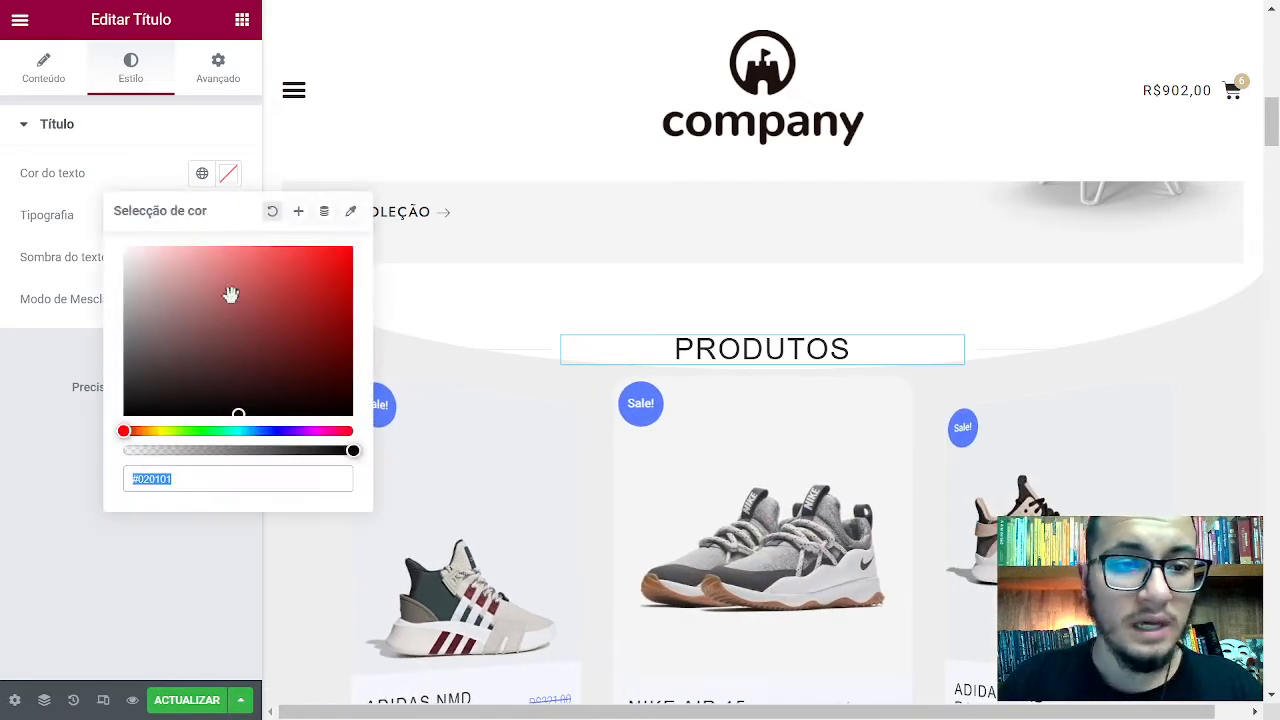
left_click(240, 326)
left_click_drag(277, 309, 317, 258)
left_click(140, 140)
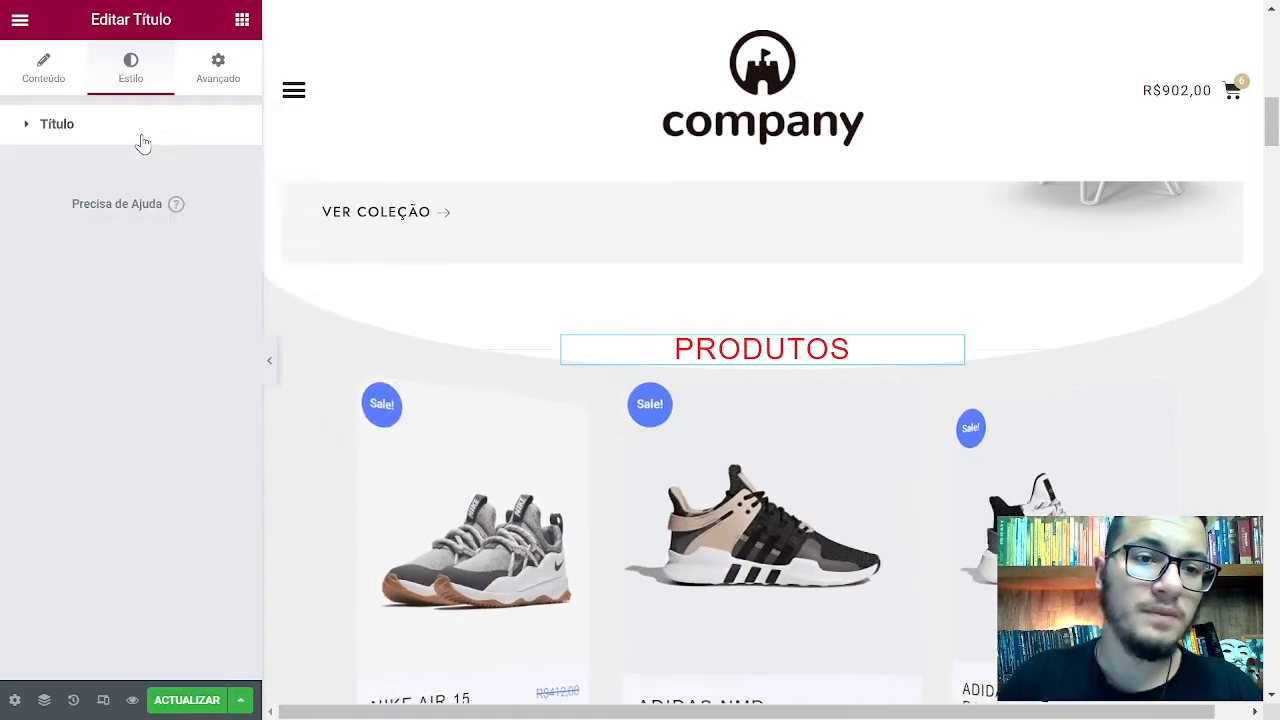
left_click(140, 145)
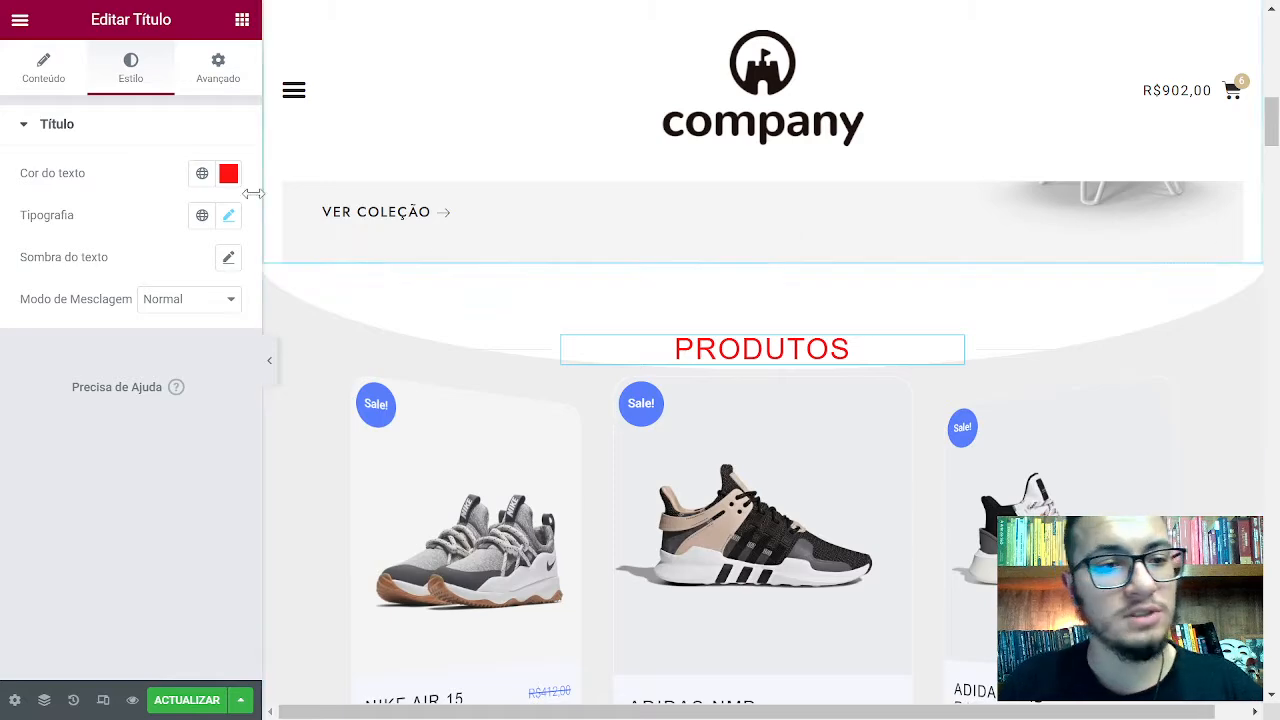
left_click(229, 217)
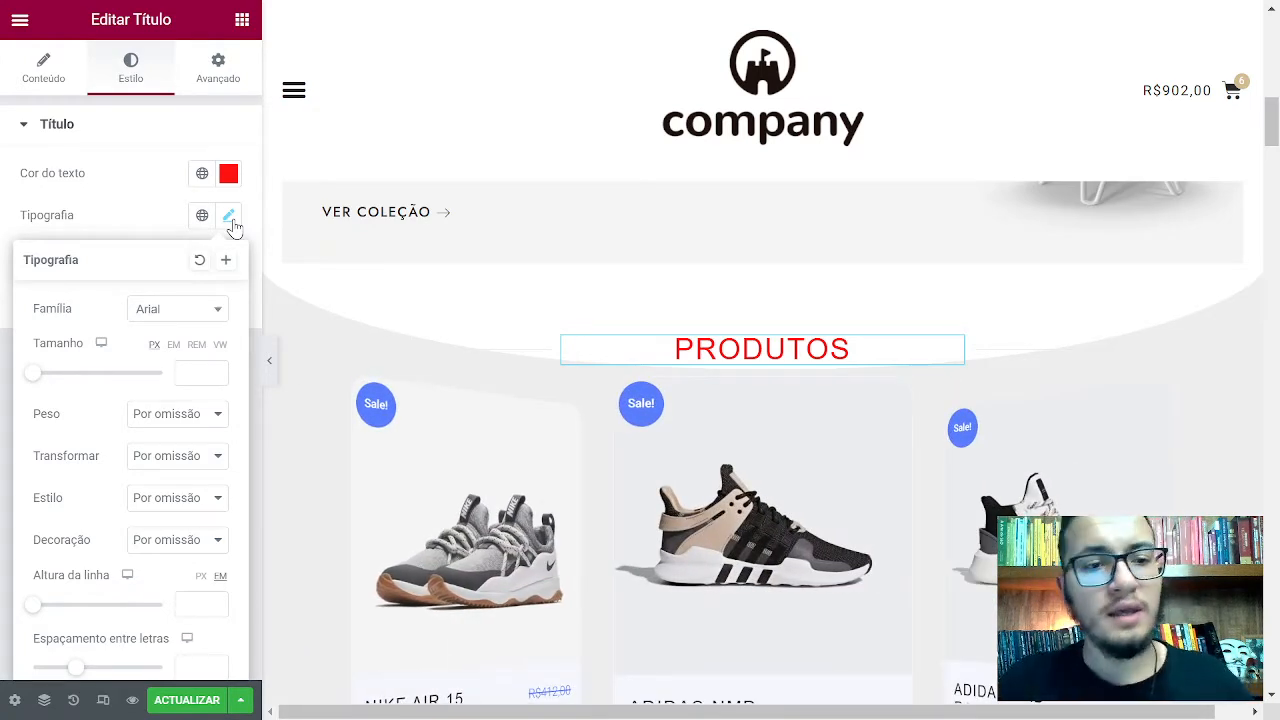
Change the heading font to Helvetica after trying Tahoma, and preview the page at Mobile size
left_click(199, 311)
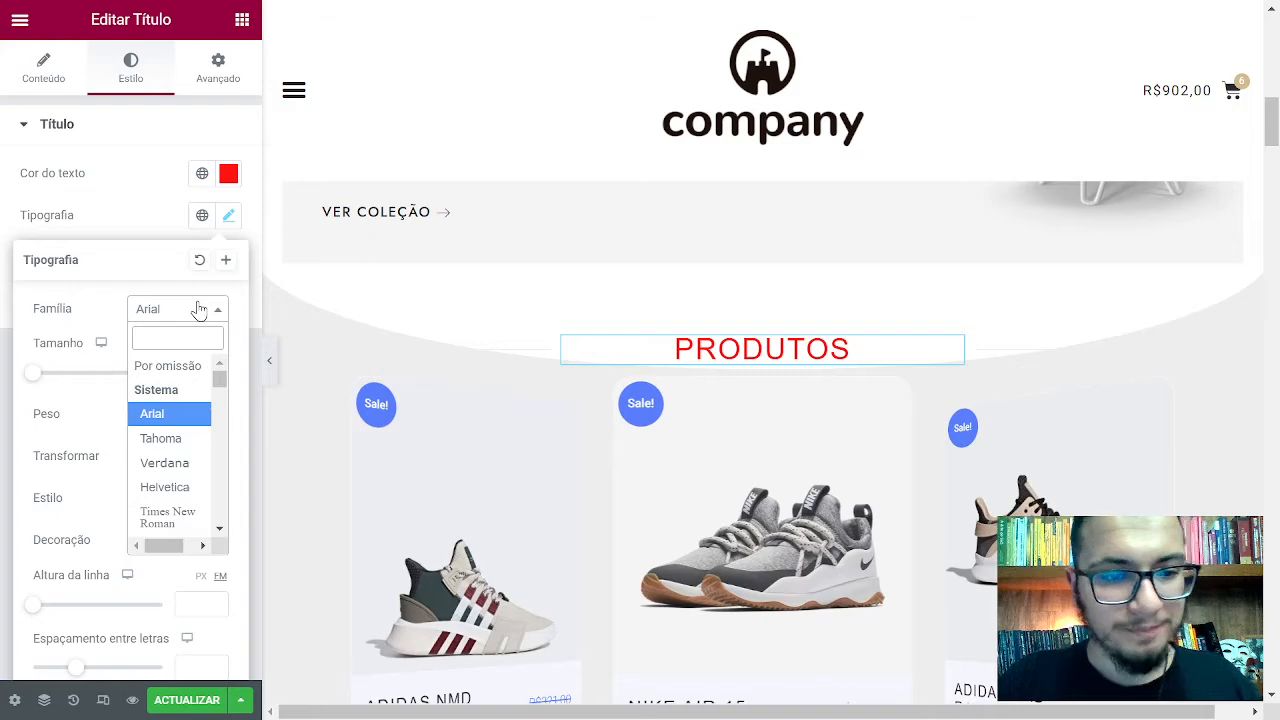
left_click(160, 438)
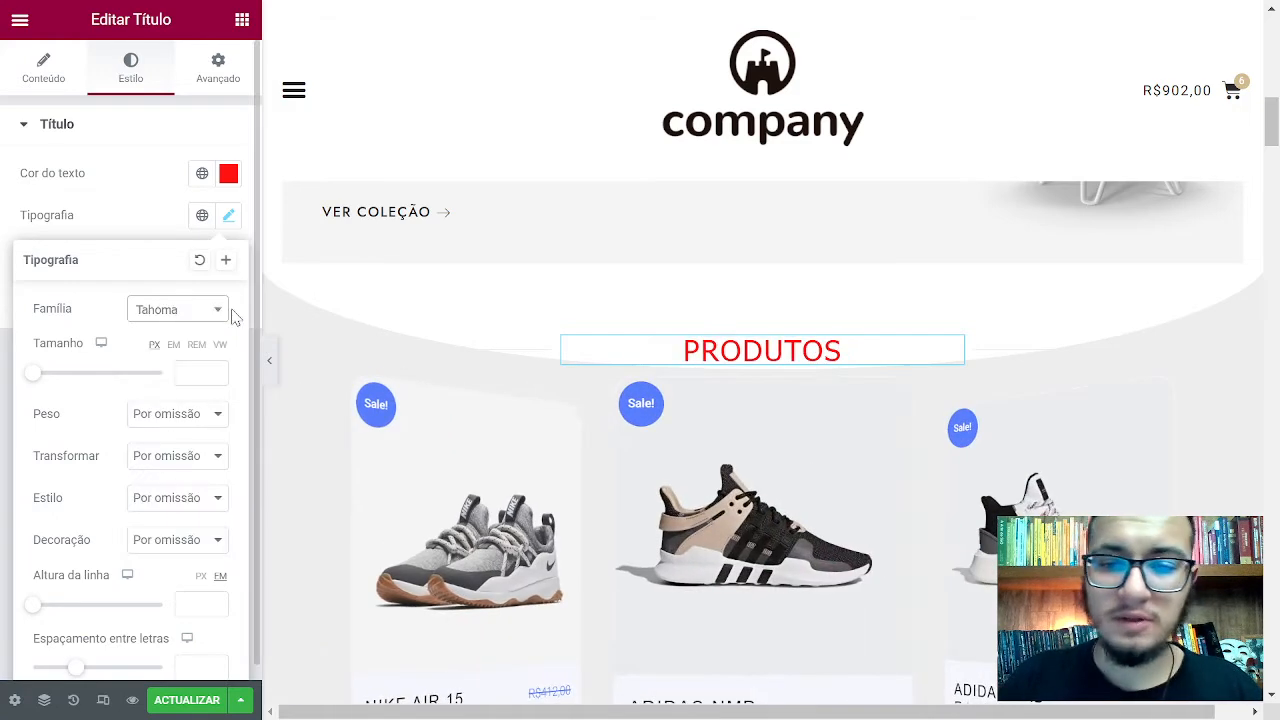
left_click(177, 309)
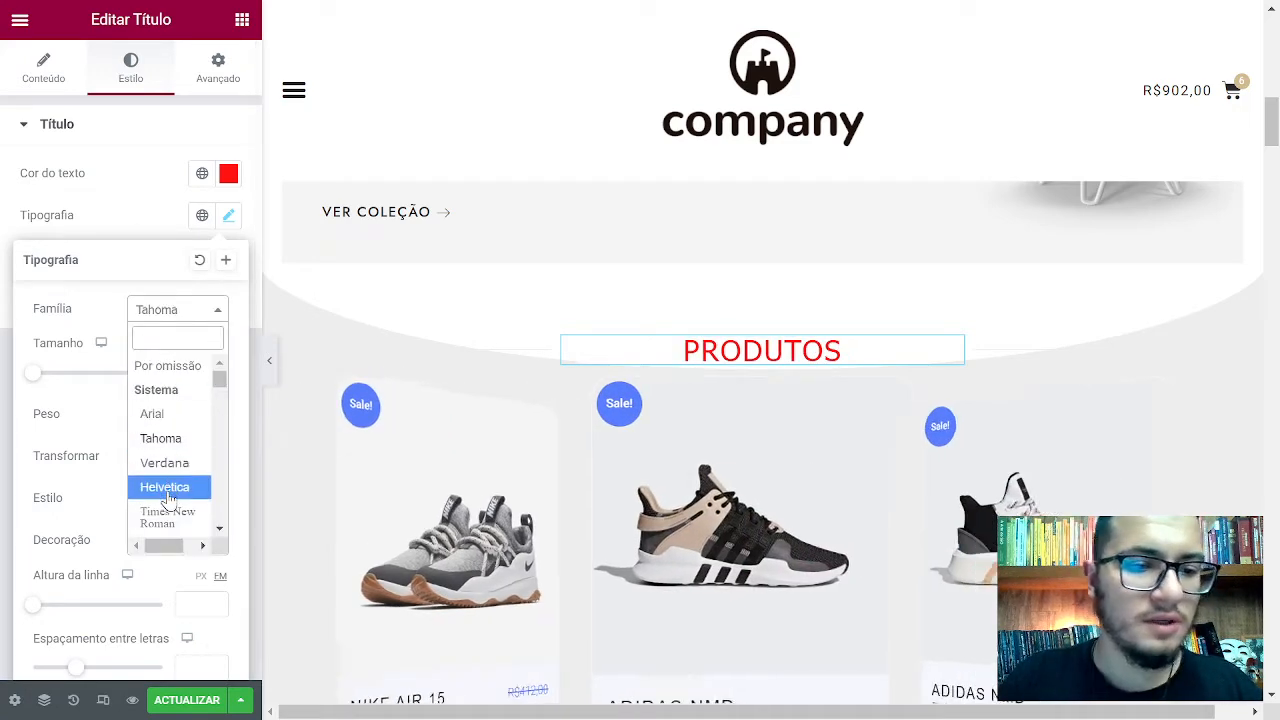
left_click(160, 487)
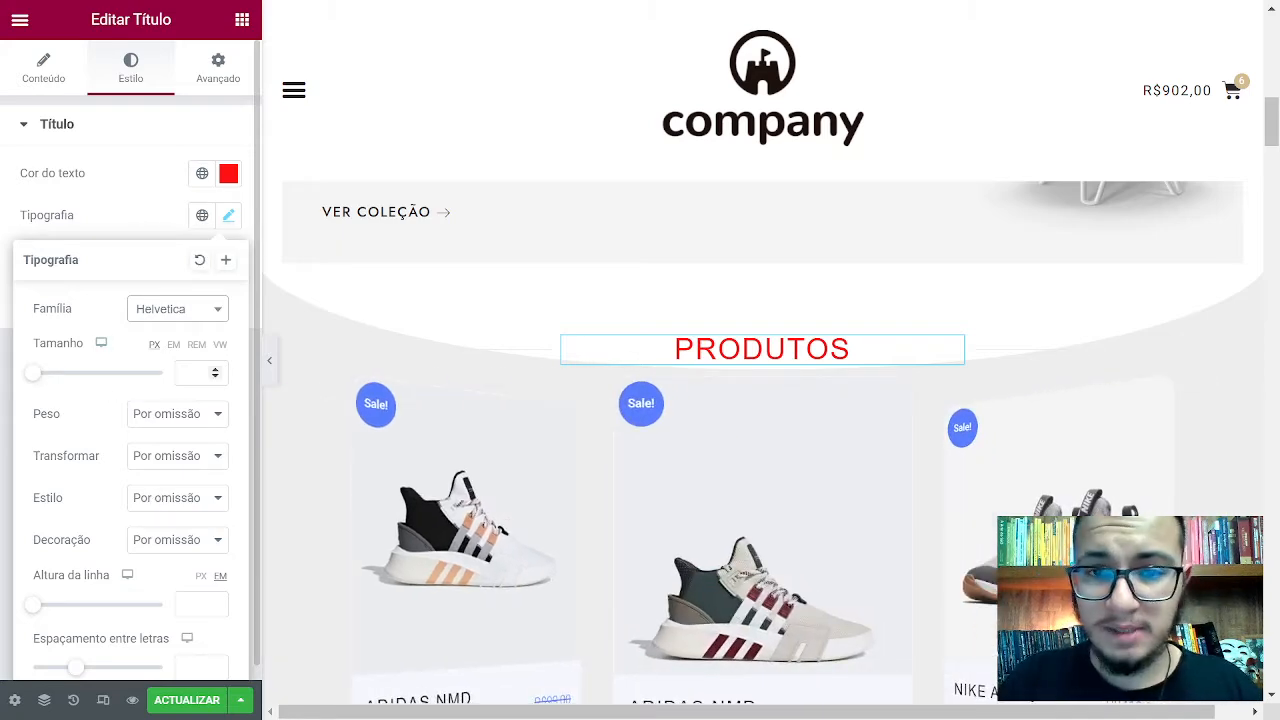
left_click(101, 343)
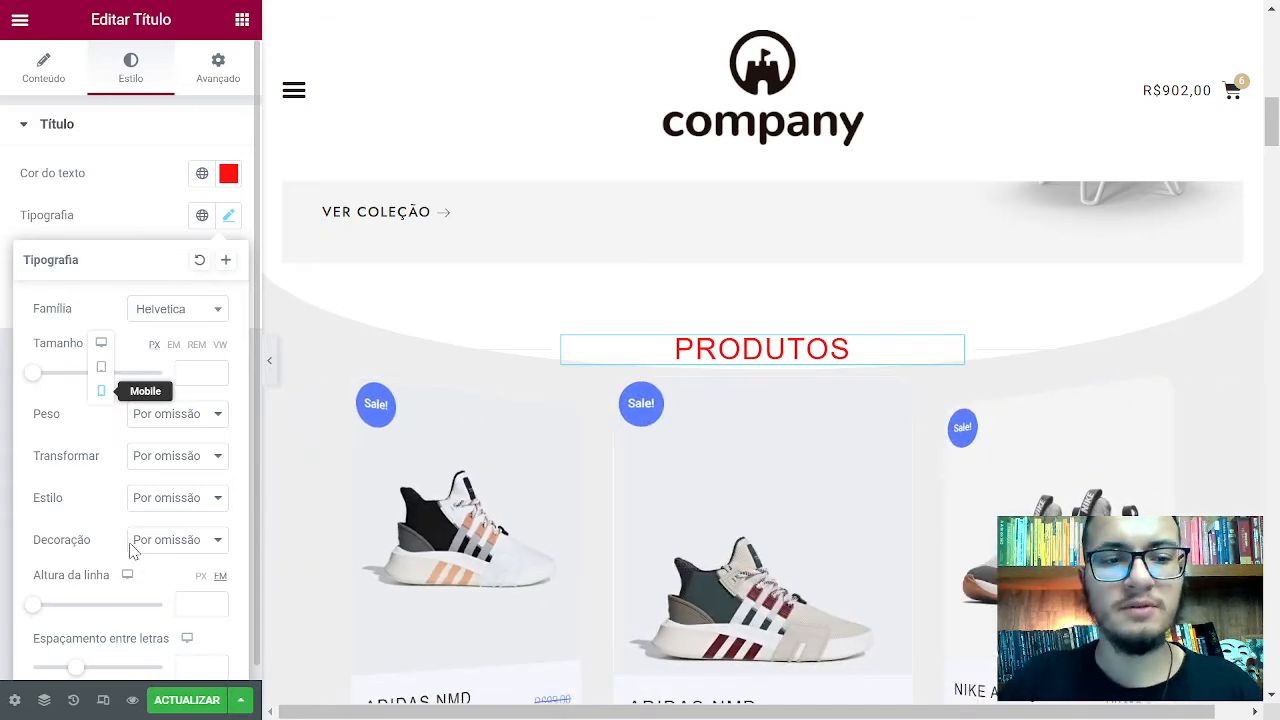
left_click(129, 577)
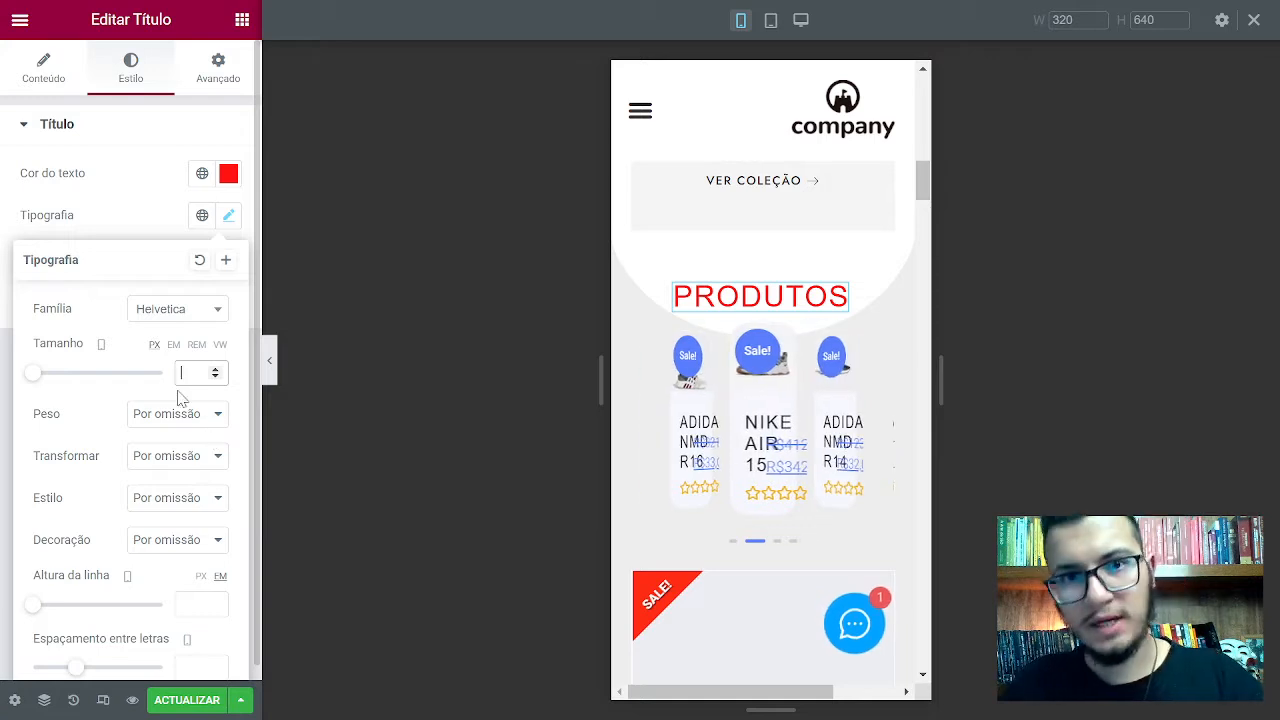
Switch the responsive preview back to Desktop and scroll down the page
left_click(103, 345)
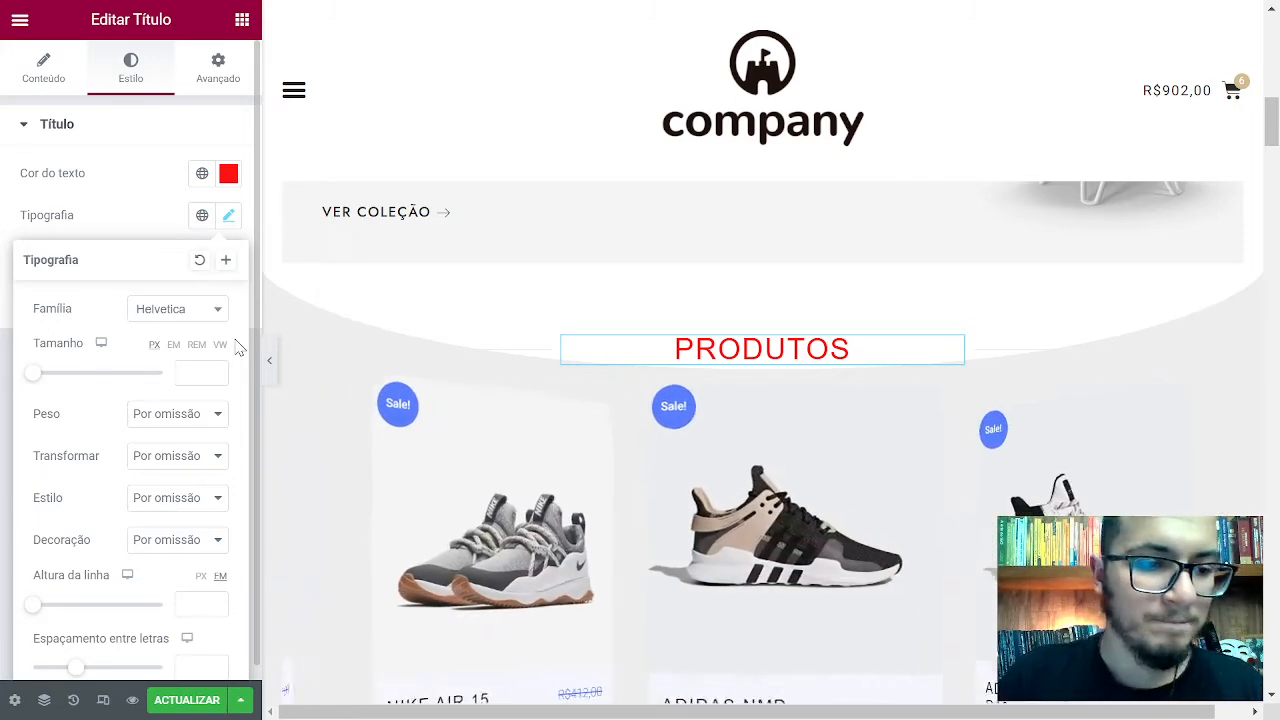
scroll(206, 357, "down", 1)
Preview heading font weights 200 through 600, leaving the weight at 400 for now
left_click(175, 400)
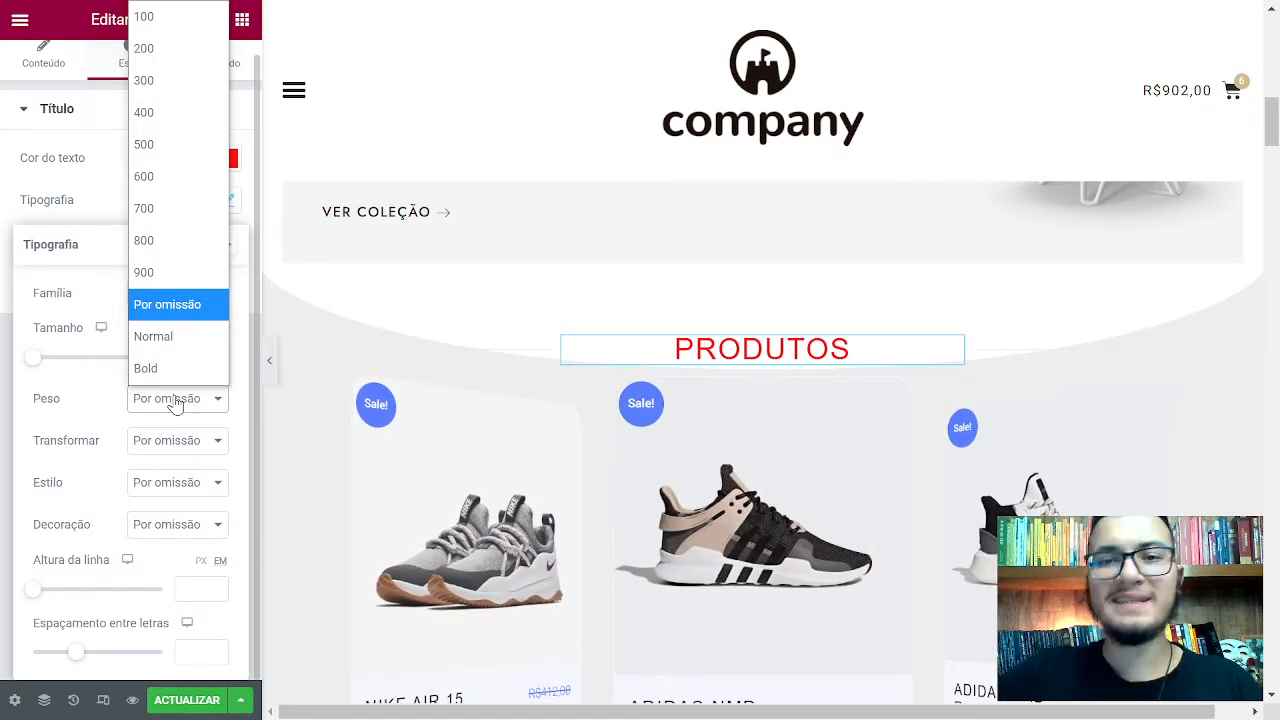
left_click(180, 48)
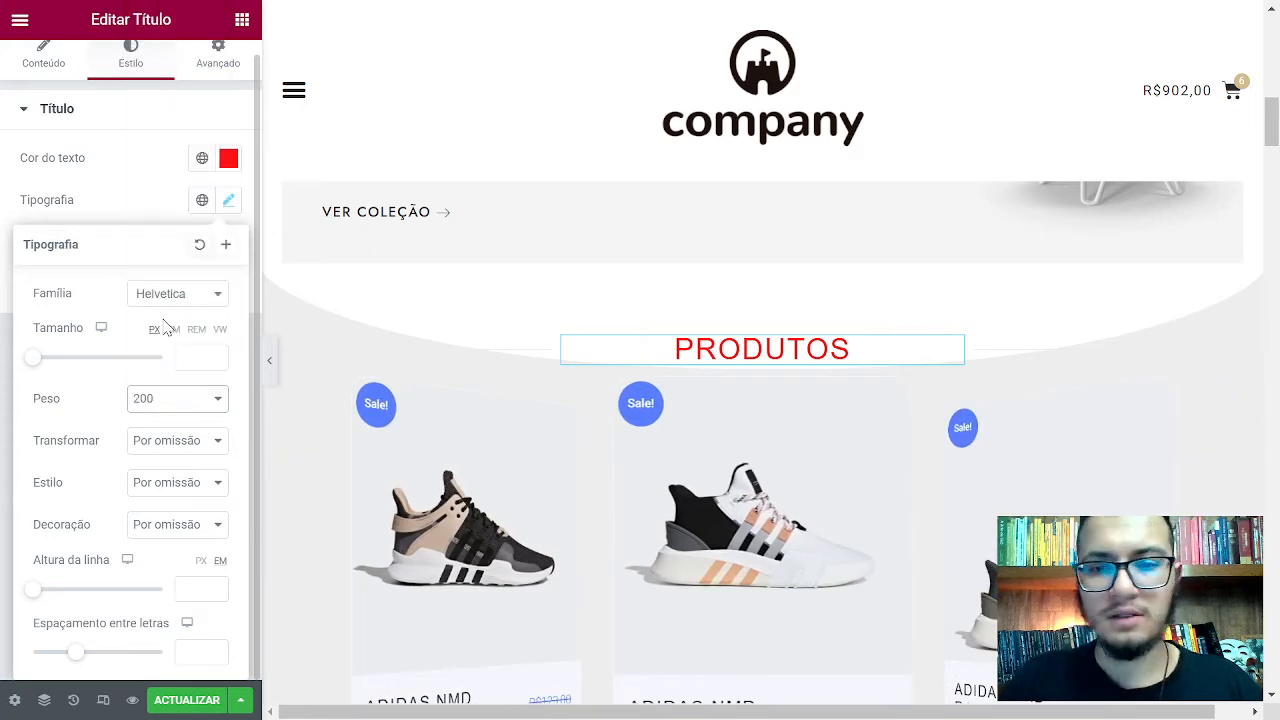
left_click(168, 400)
left_click(145, 81)
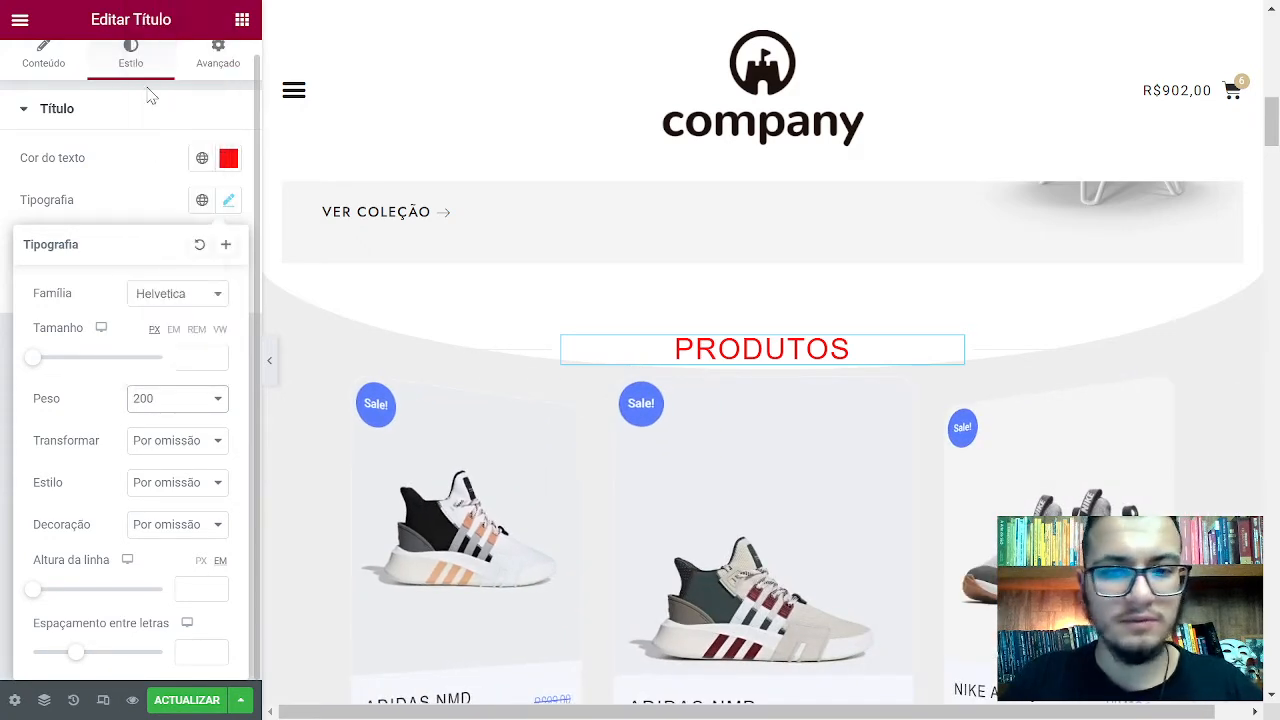
left_click(168, 398)
left_click(143, 115)
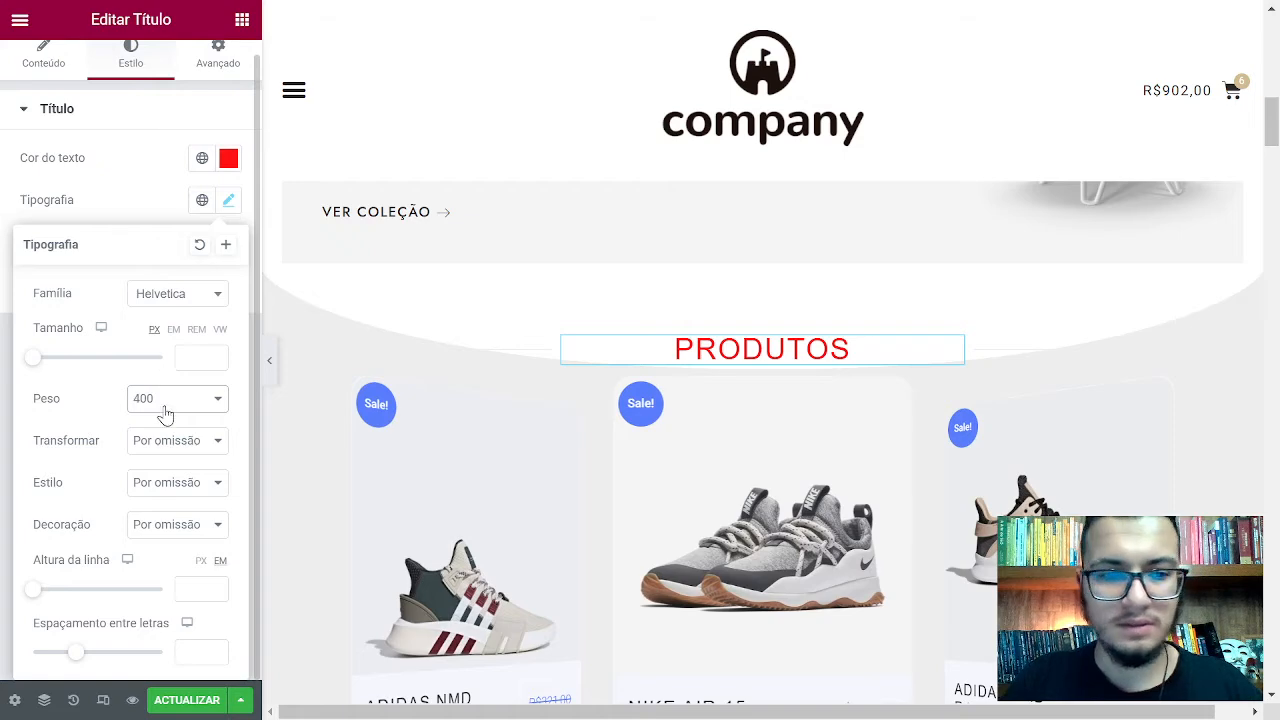
left_click(165, 400)
left_click(160, 148)
left_click(170, 396)
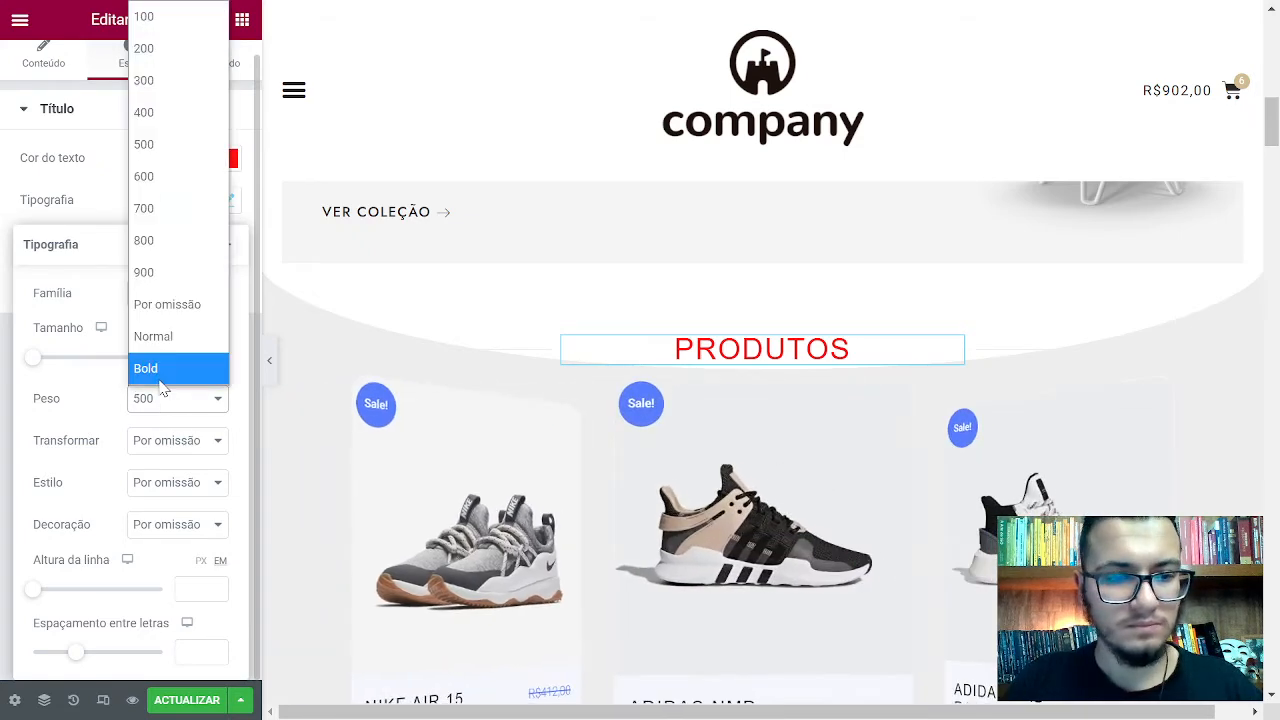
left_click(160, 181)
left_click(176, 400)
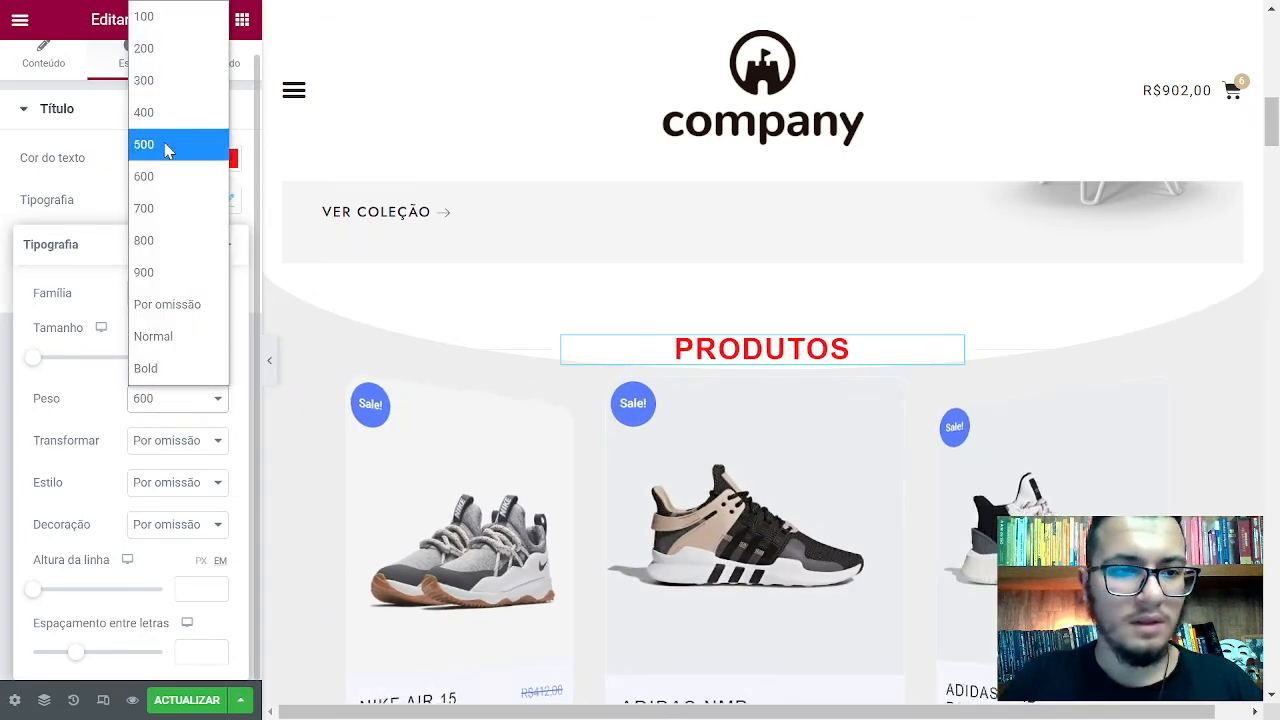
left_click(165, 115)
left_click(167, 400)
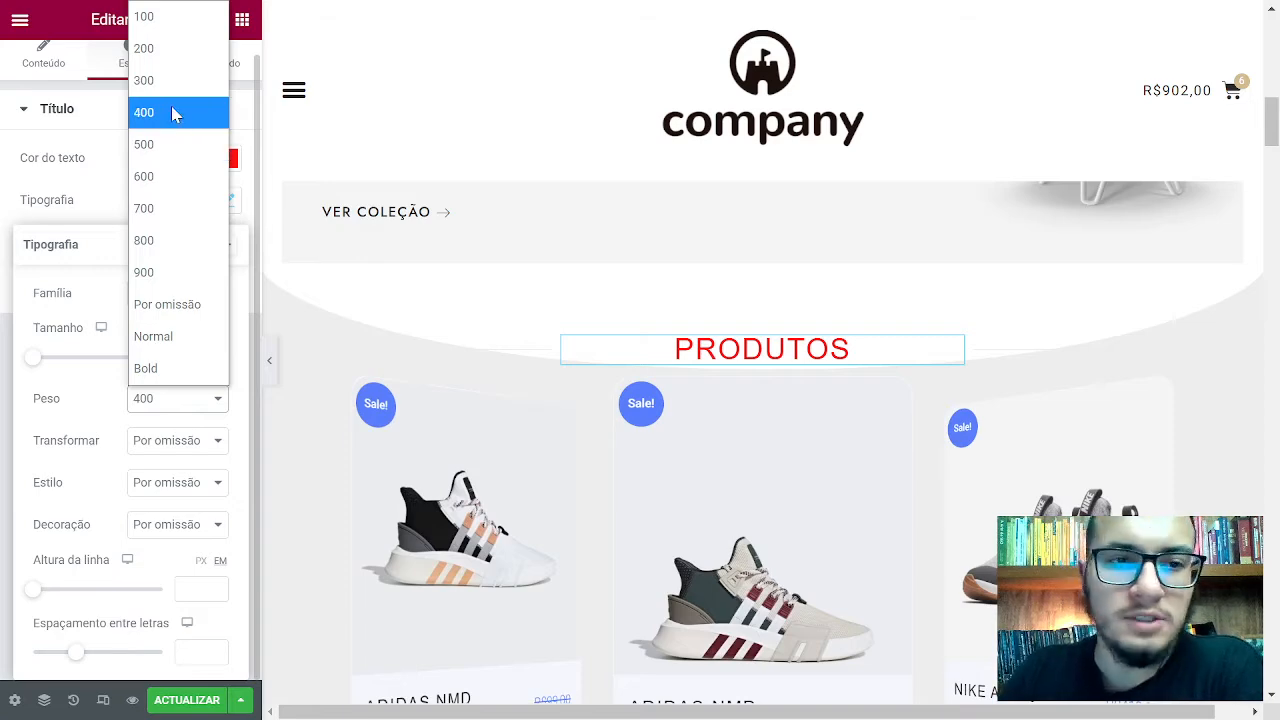
left_click(172, 114)
Compare weights 500 through 900, then settle the heading weight on 600
left_click(180, 300)
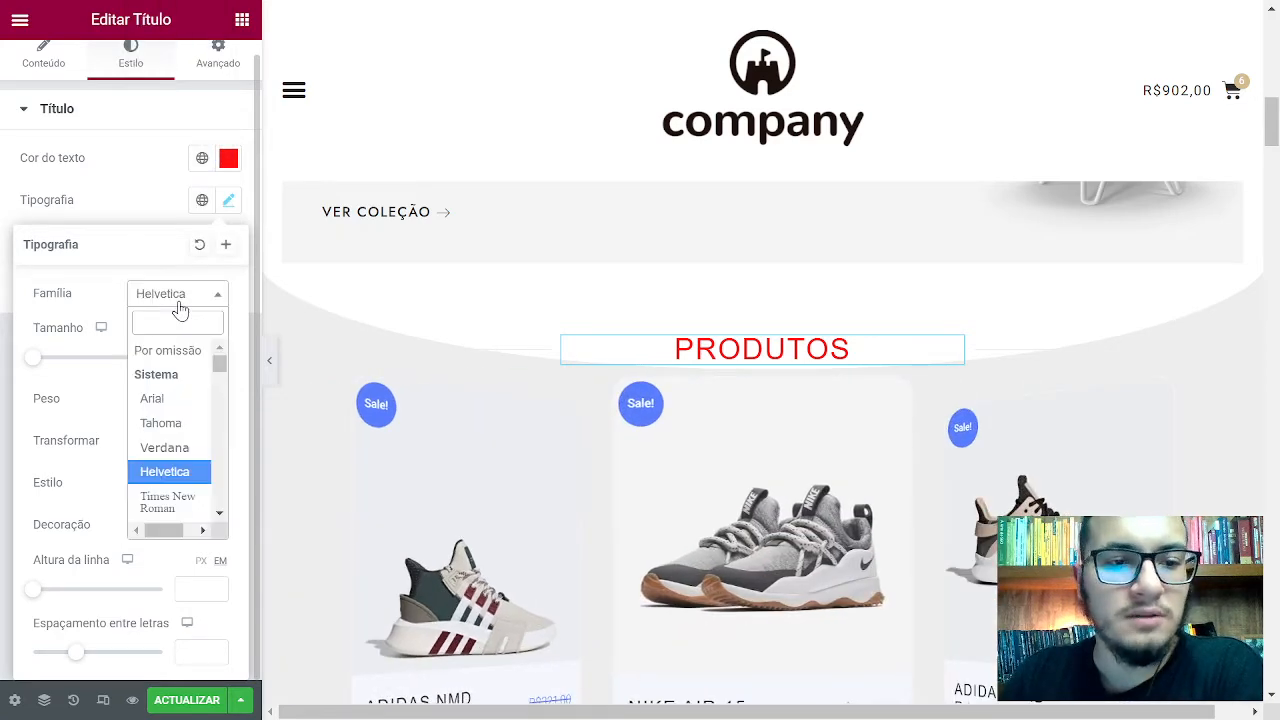
left_click(180, 300)
left_click(180, 400)
left_click(183, 162)
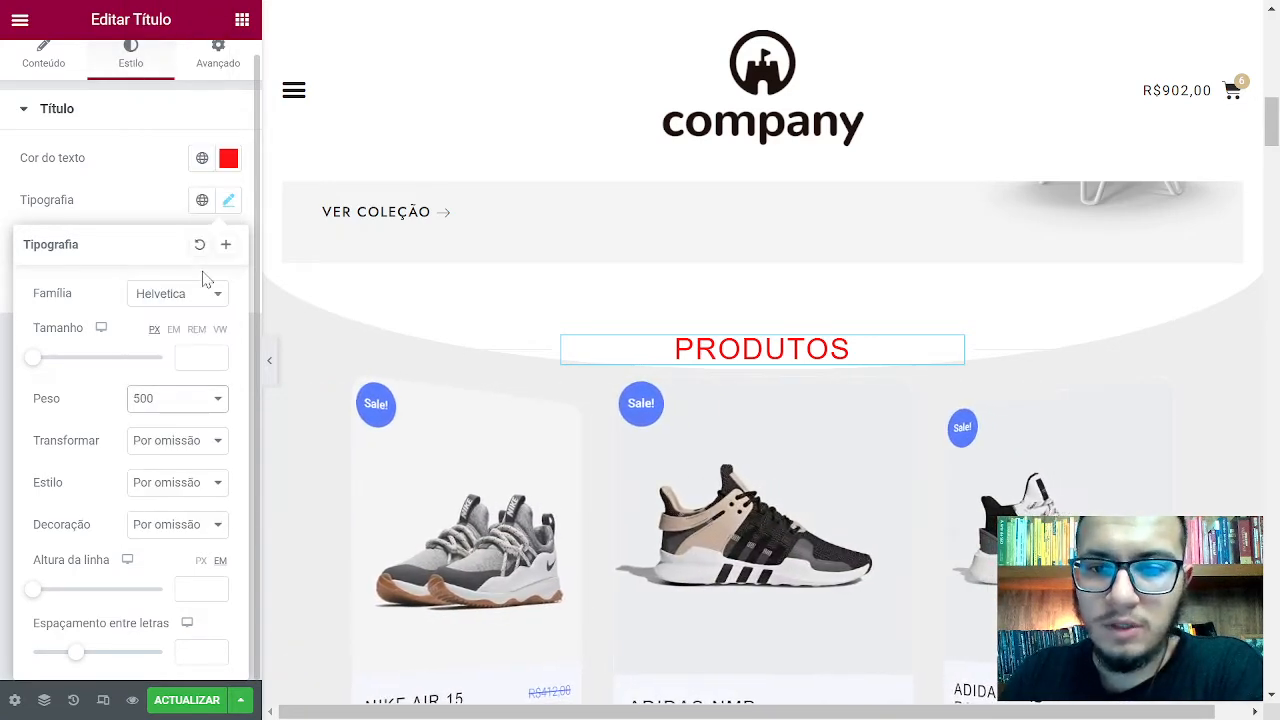
left_click(175, 404)
left_click(180, 175)
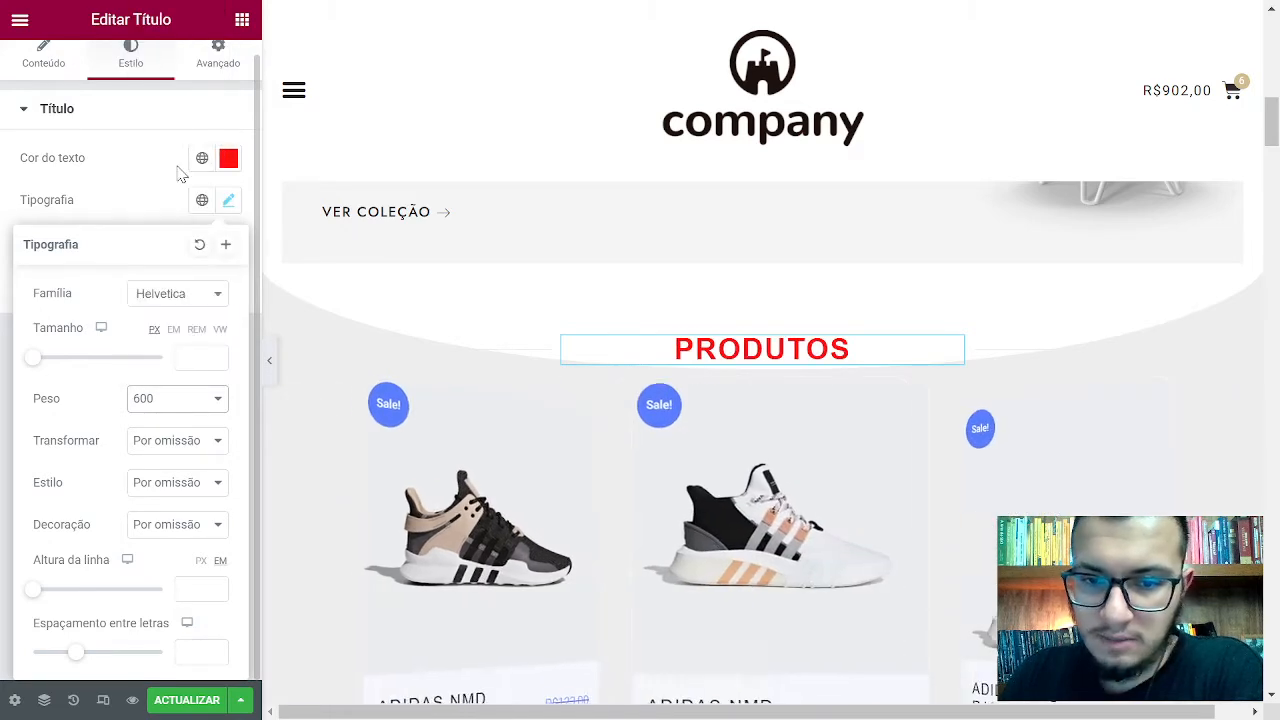
left_click(178, 402)
left_click(195, 210)
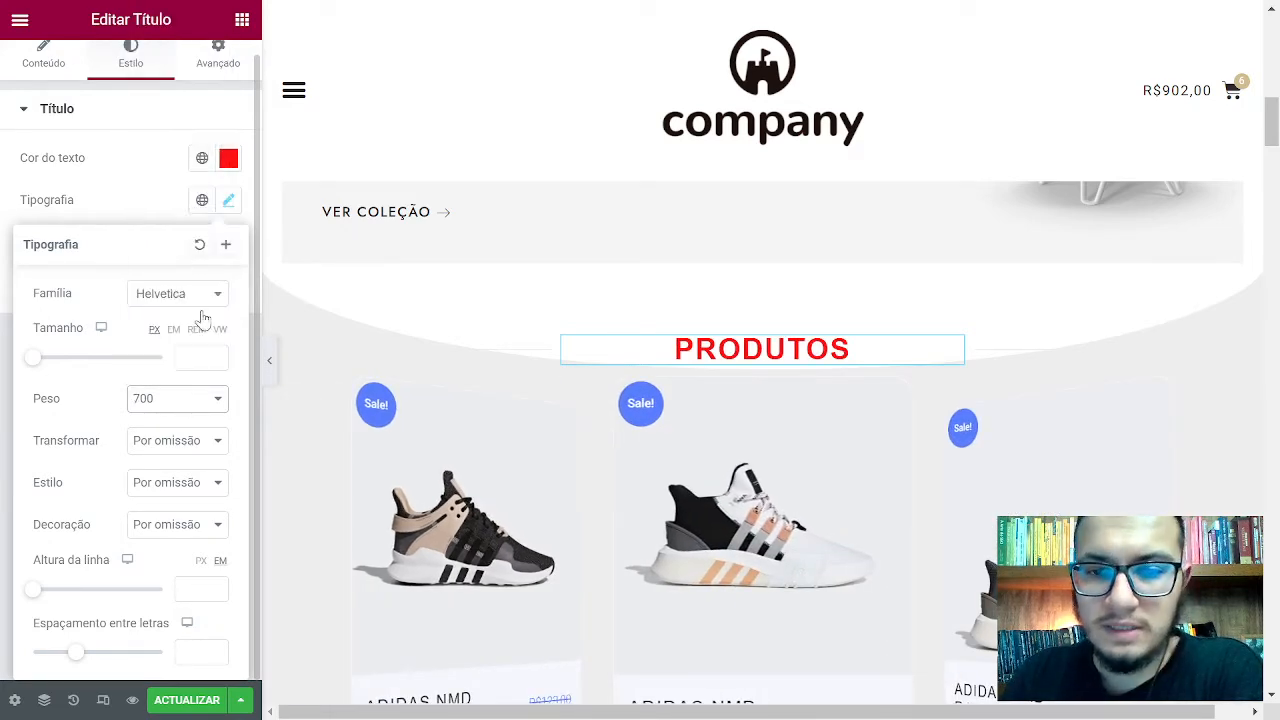
left_click(183, 405)
left_click(178, 240)
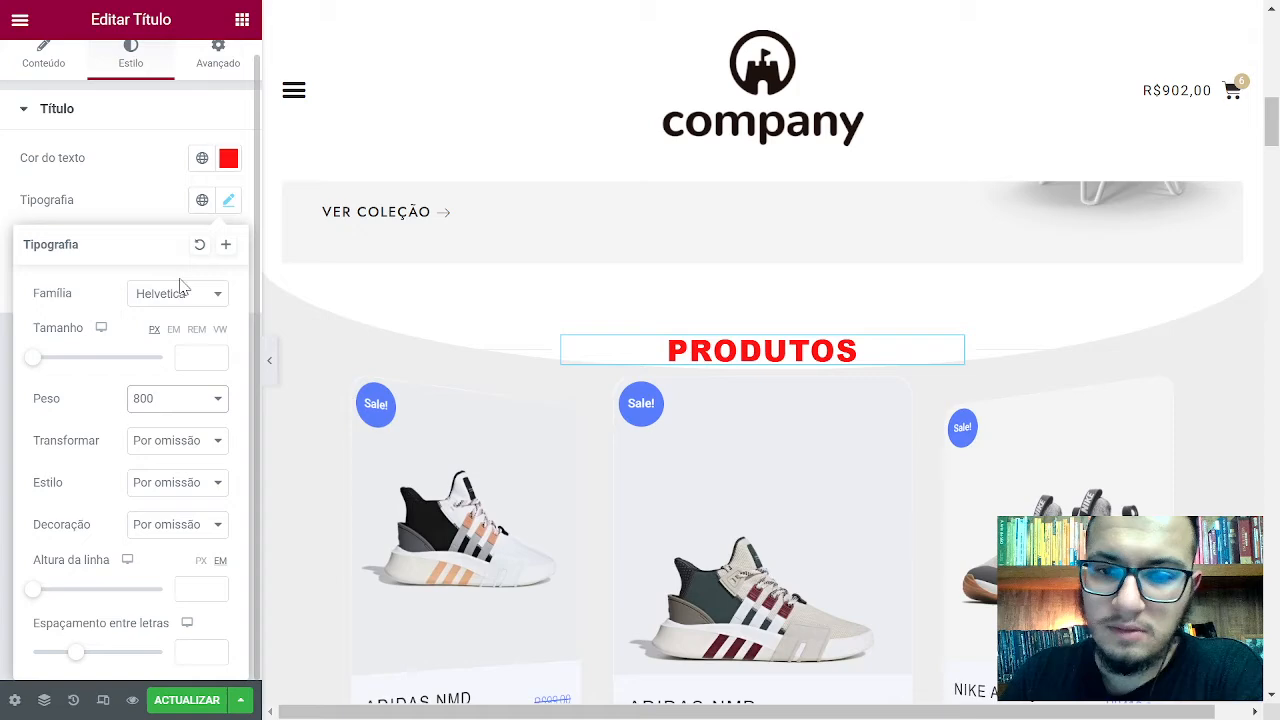
left_click(177, 402)
left_click(179, 275)
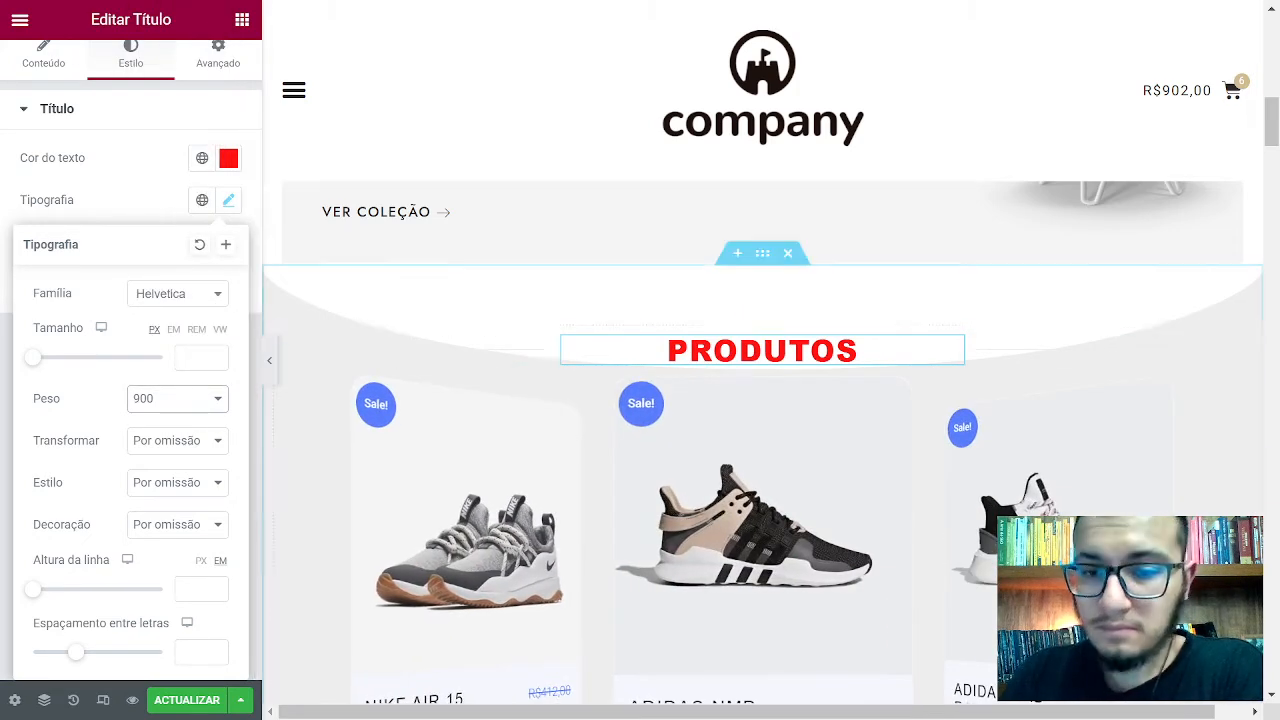
left_click(209, 397)
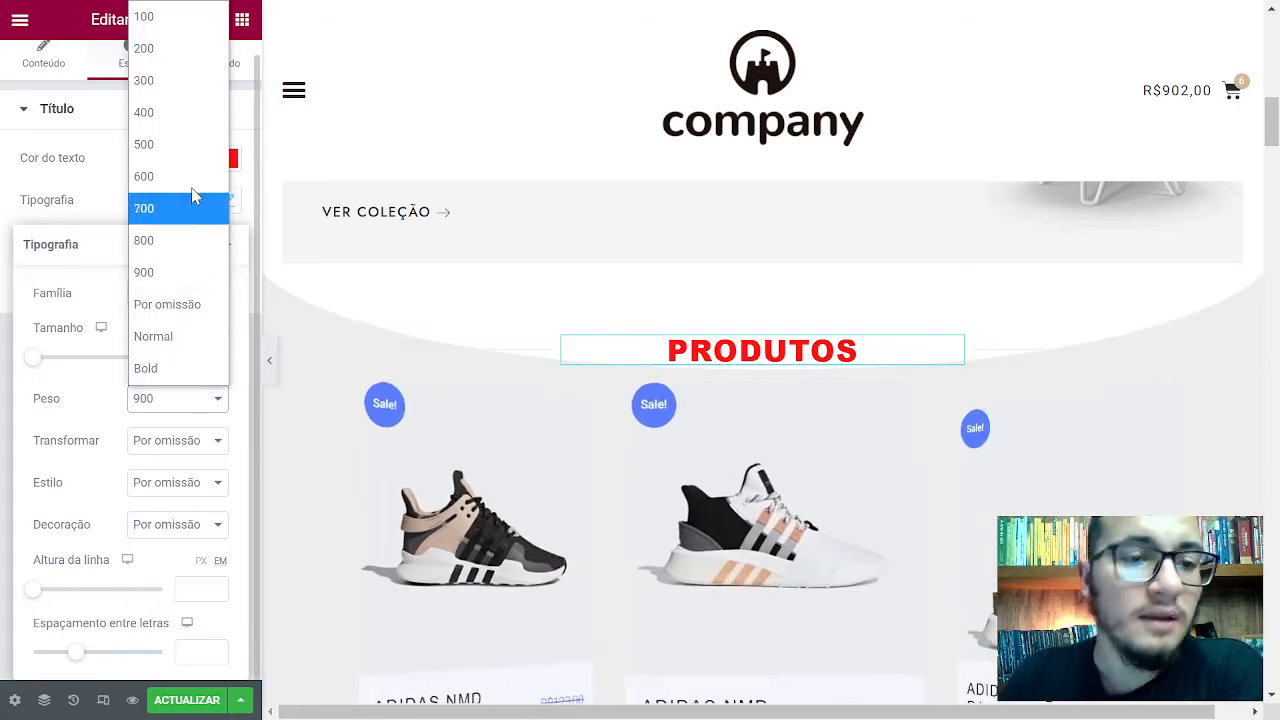
left_click(177, 143)
left_click(190, 398)
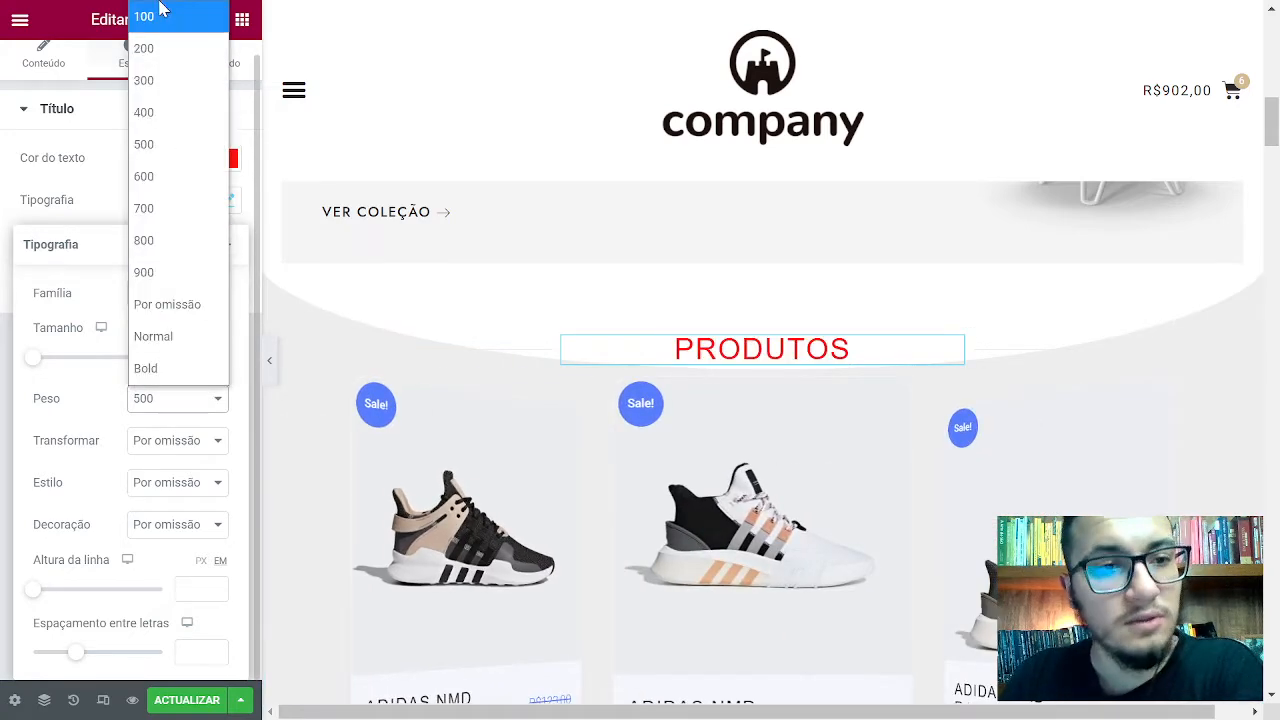
left_click(180, 148)
left_click(183, 399)
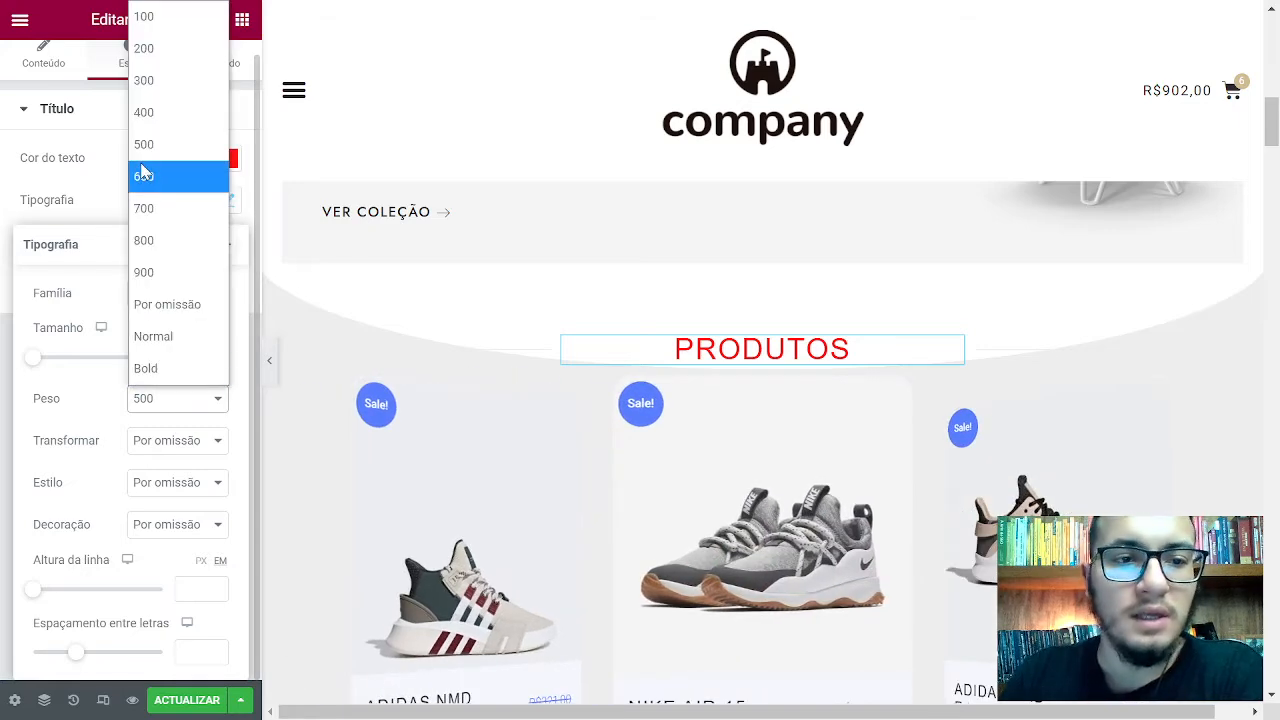
left_click(145, 176)
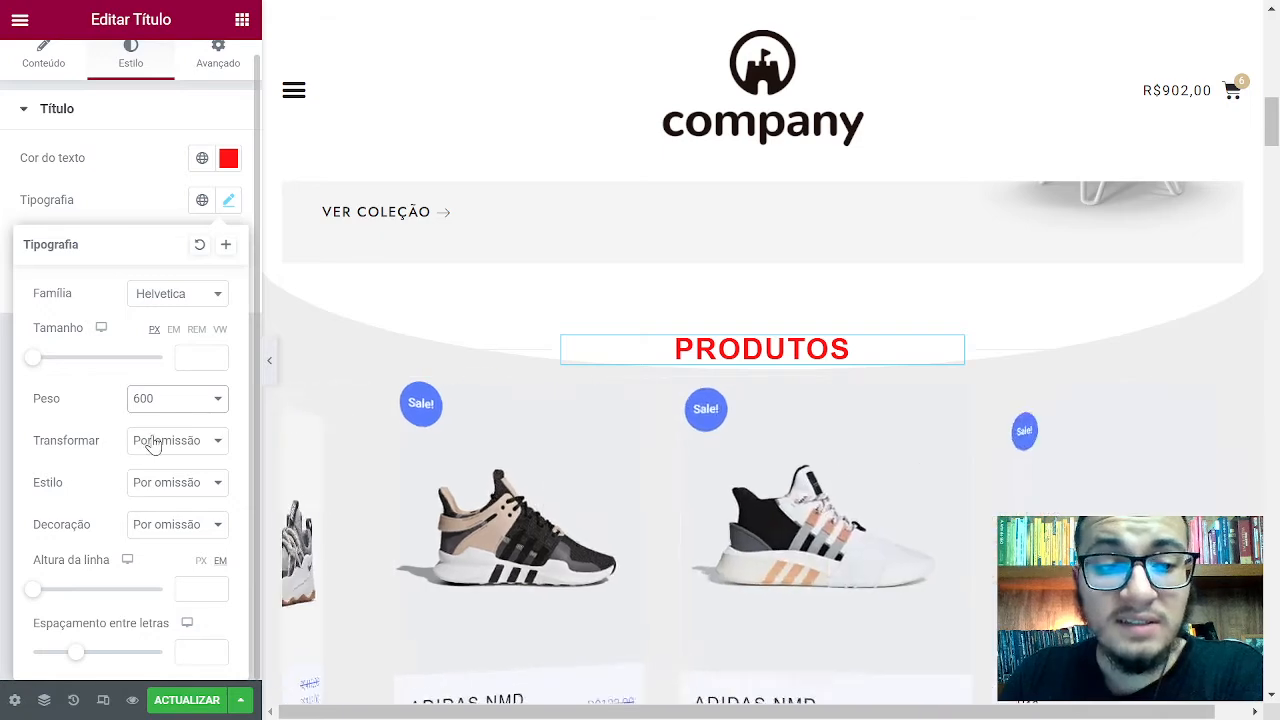
left_click(153, 442)
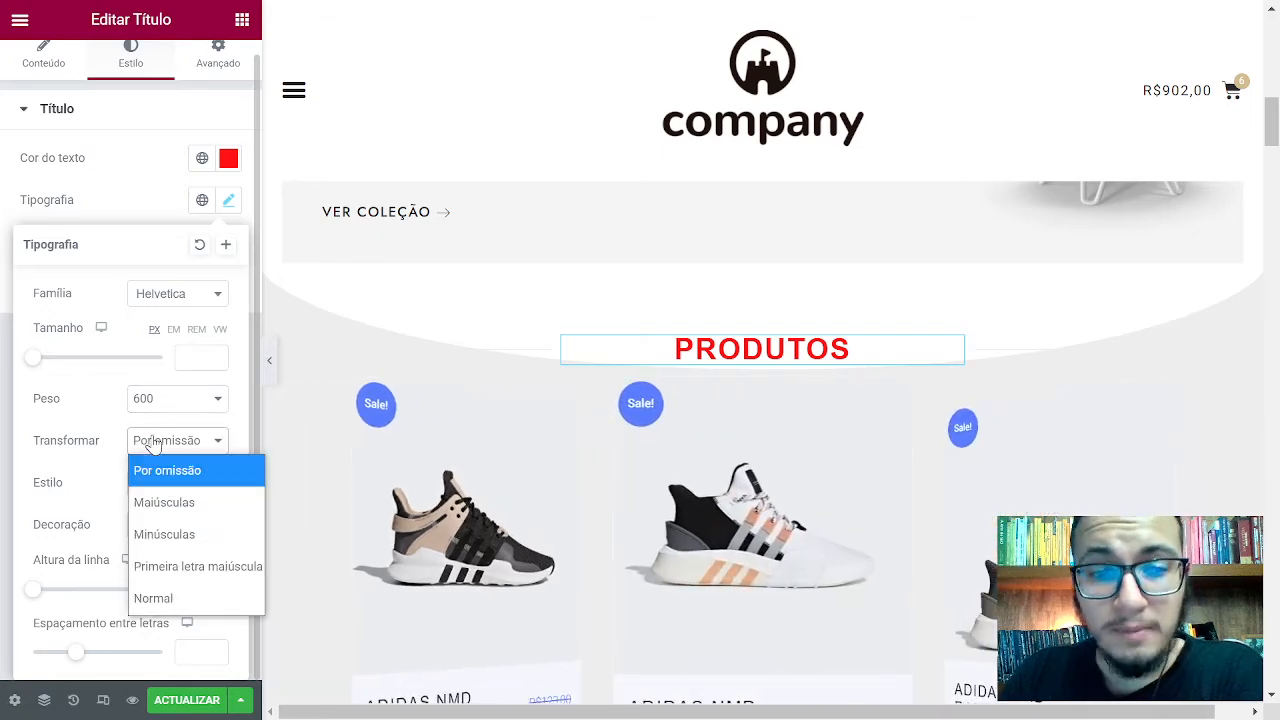
left_click(164, 501)
left_click(151, 445)
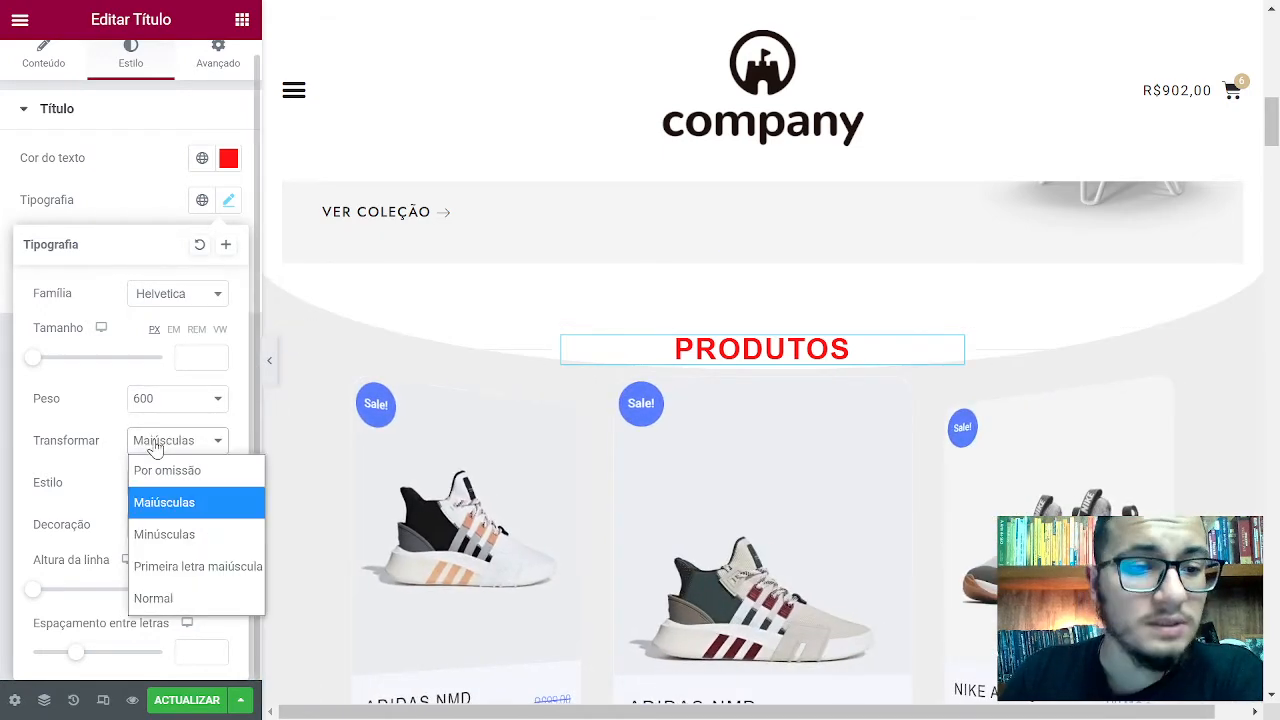
left_click(168, 531)
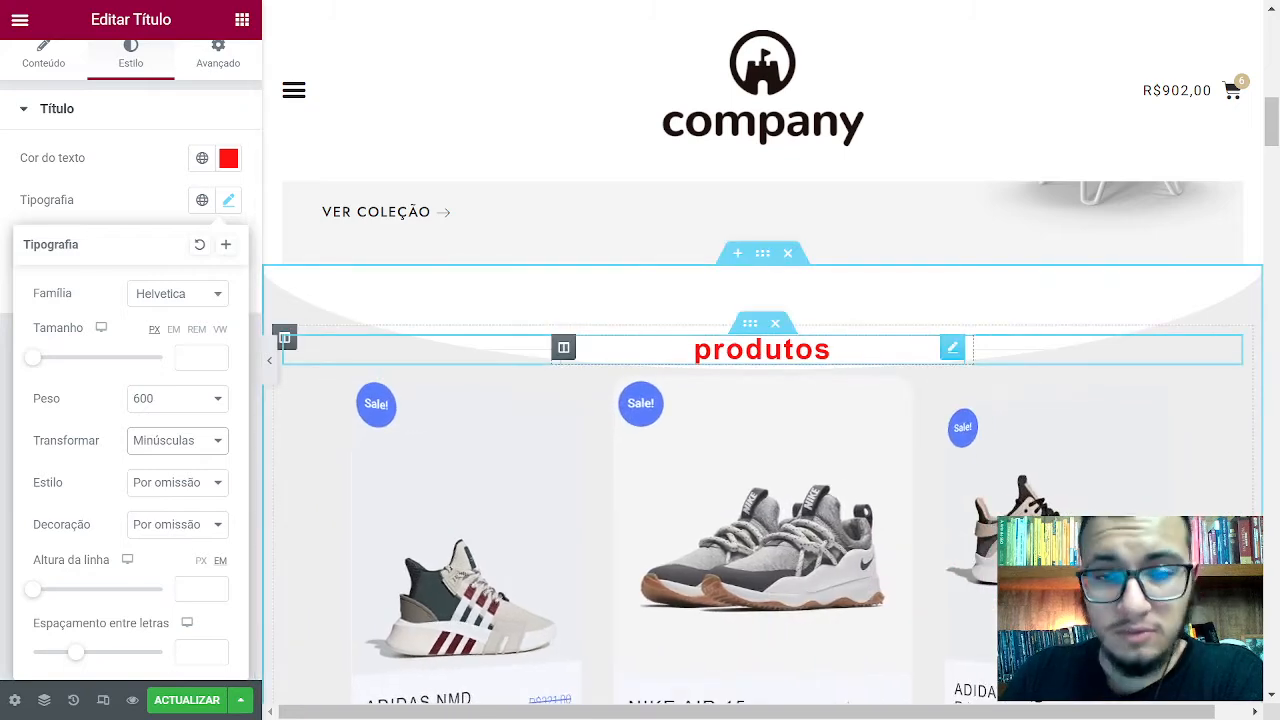
left_click(171, 441)
left_click(192, 566)
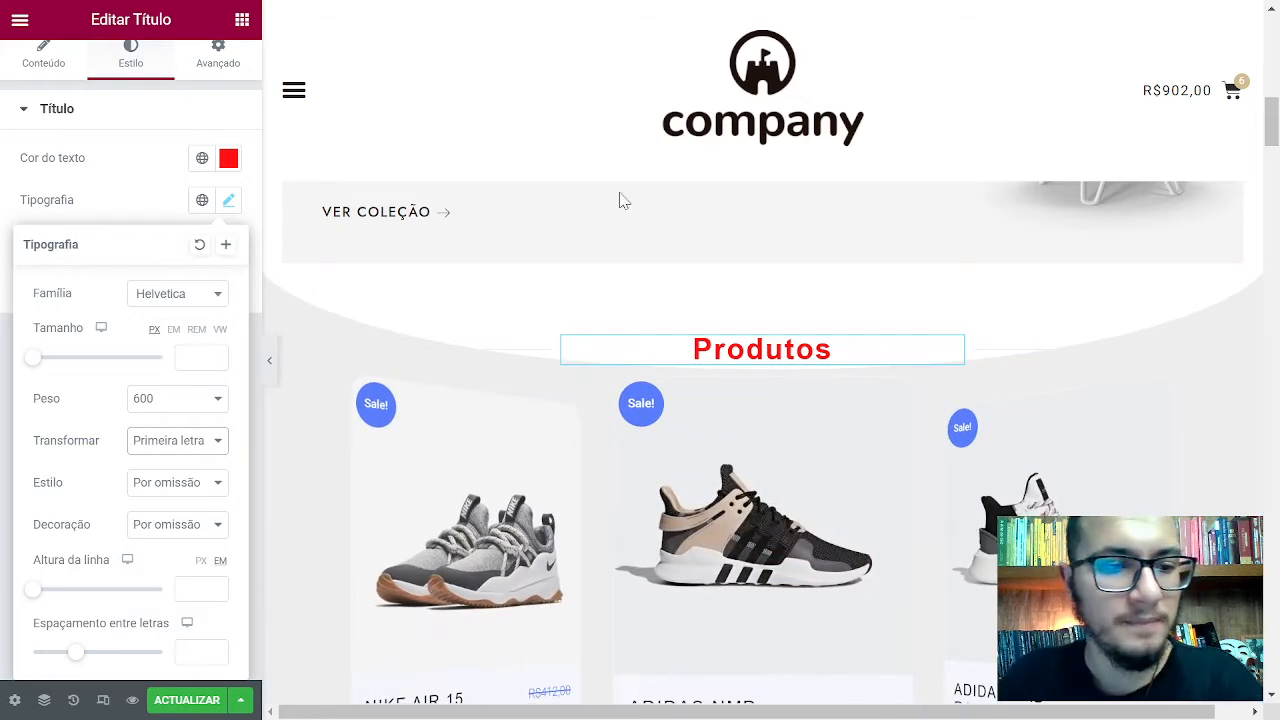
left_click(185, 442)
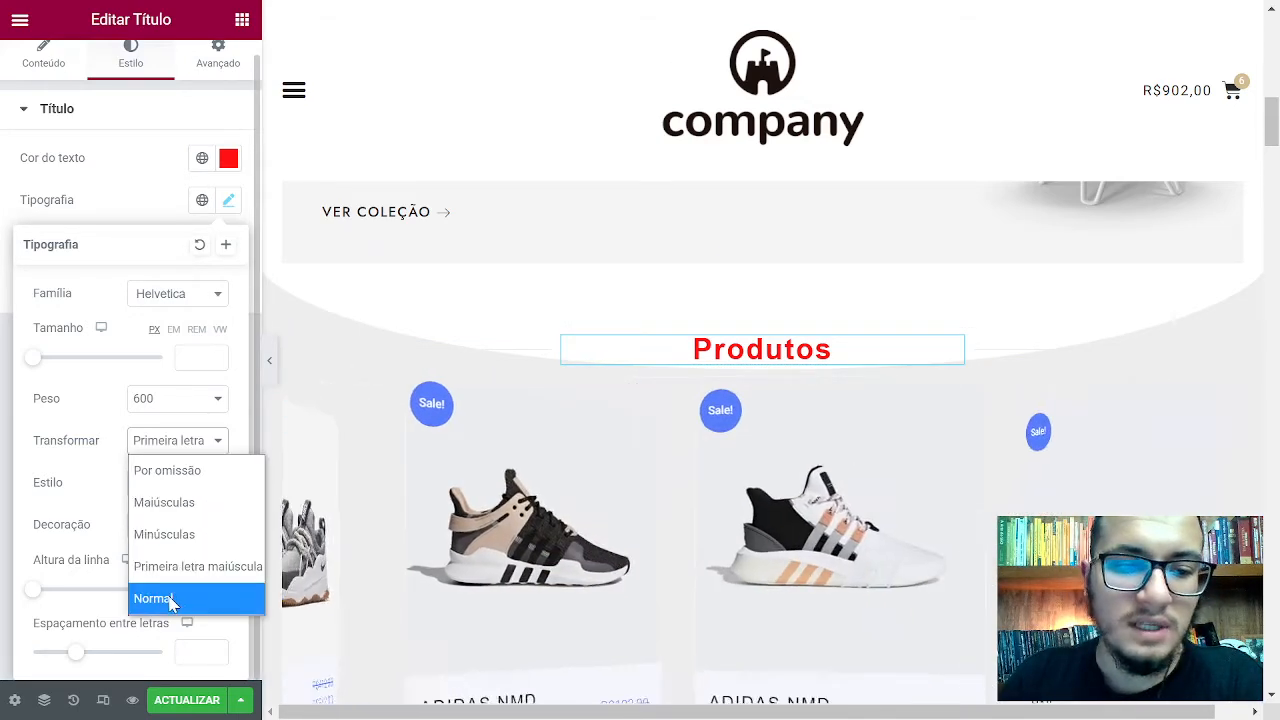
left_click(170, 600)
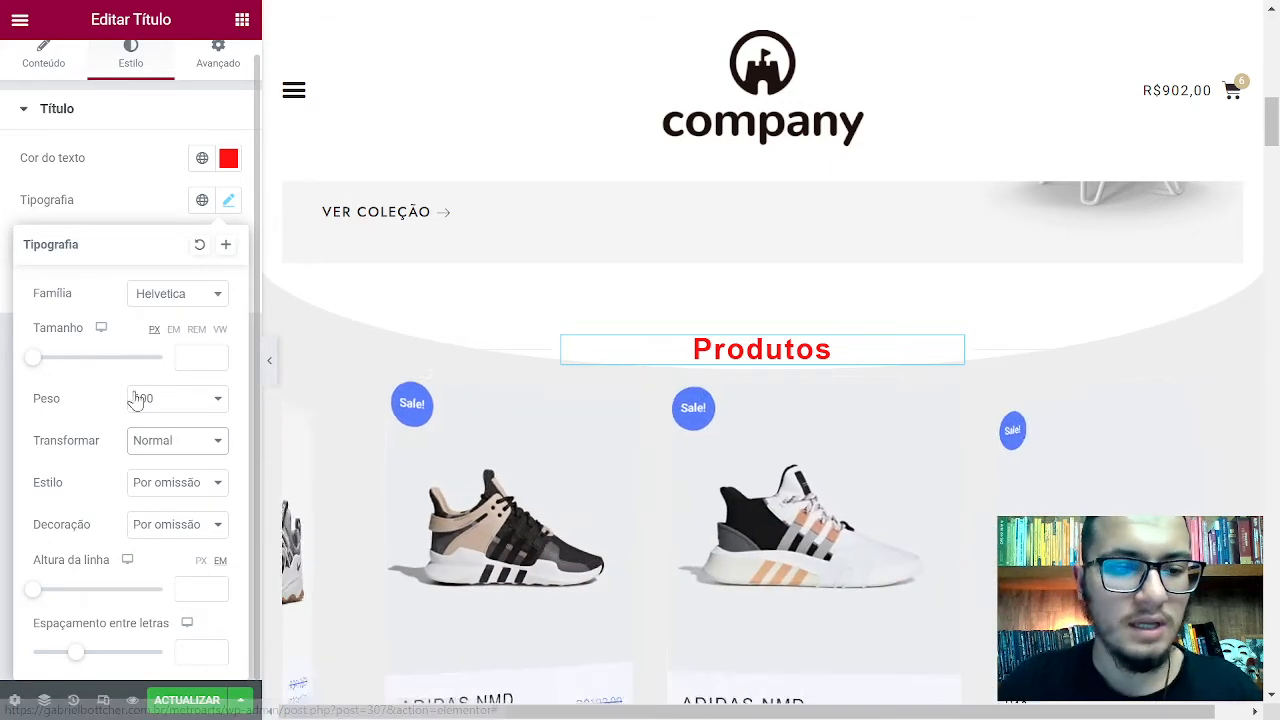
left_click(168, 440)
left_click(168, 466)
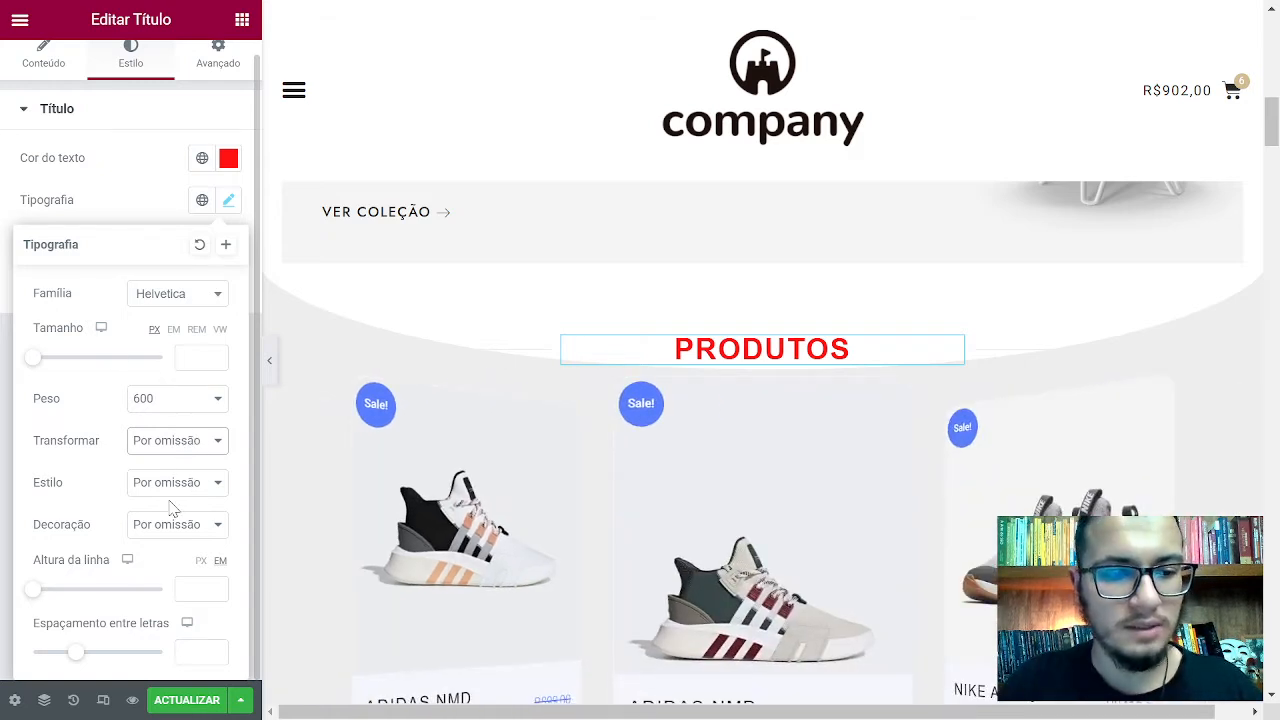
left_click(170, 484)
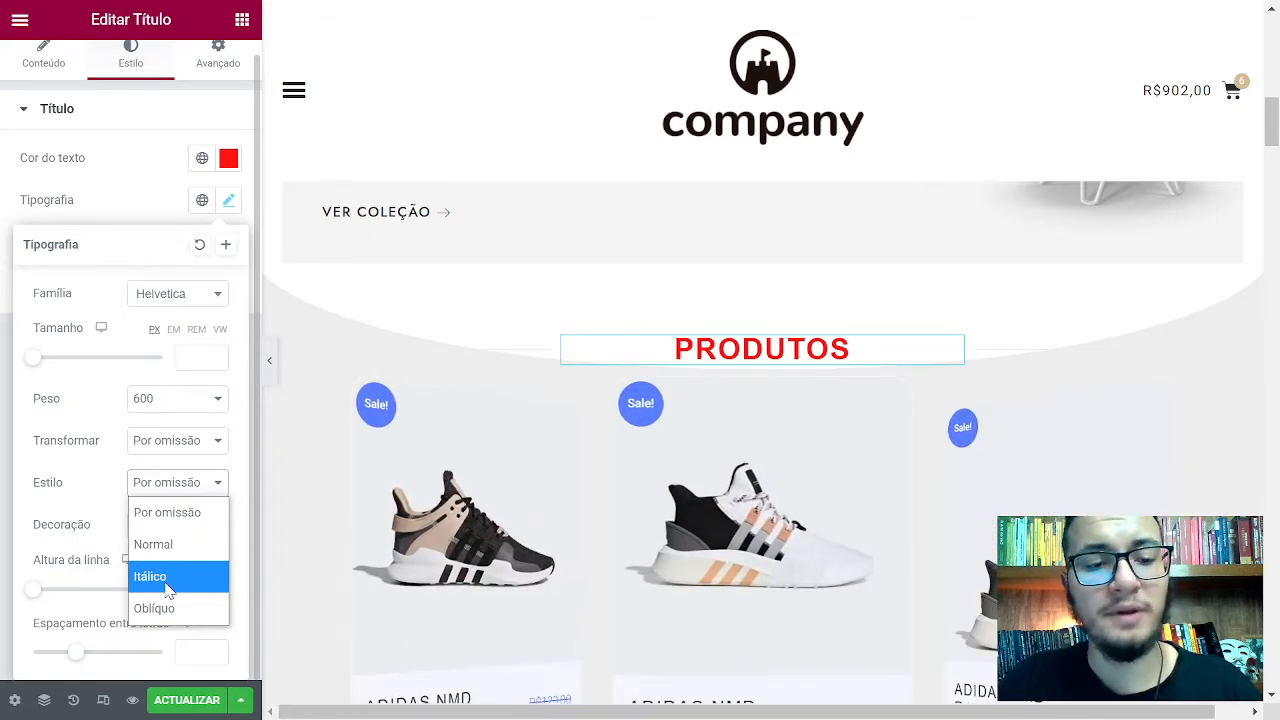
Preview Italic and Oblique font styles, then set the heading's Estilo to Normal
left_click(171, 577)
left_click(193, 484)
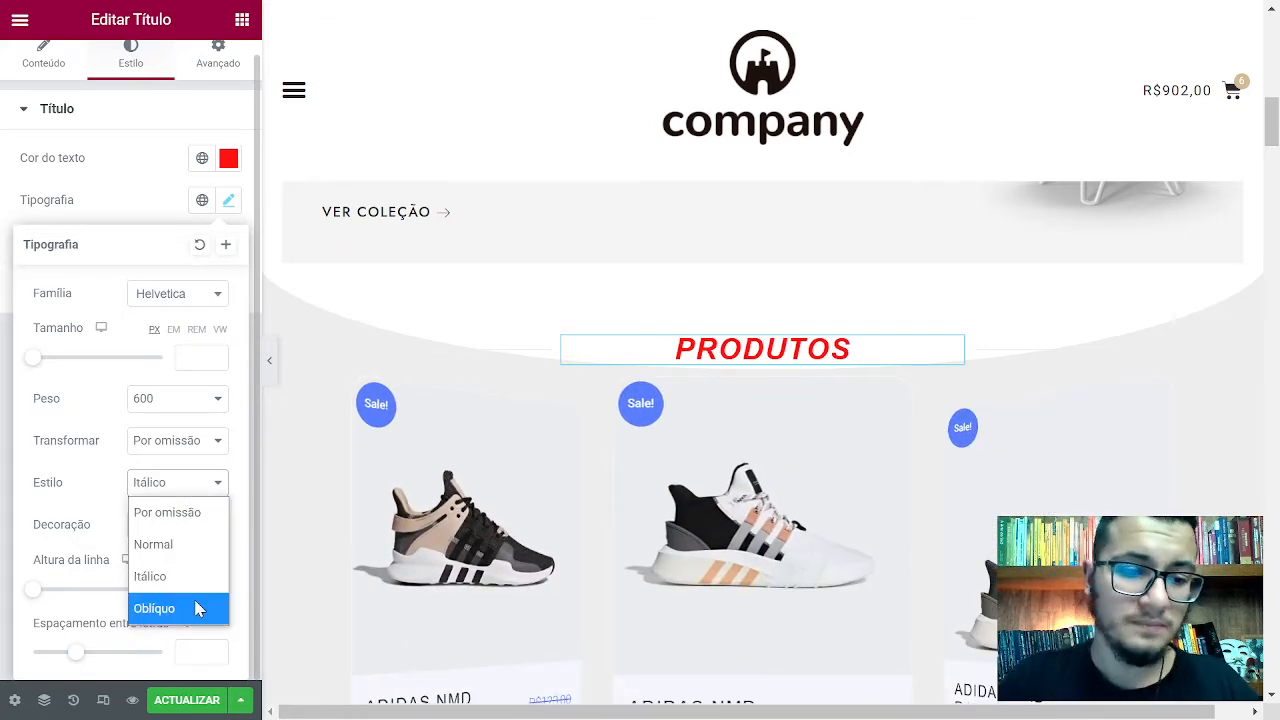
left_click(195, 606)
left_click(185, 485)
left_click(180, 542)
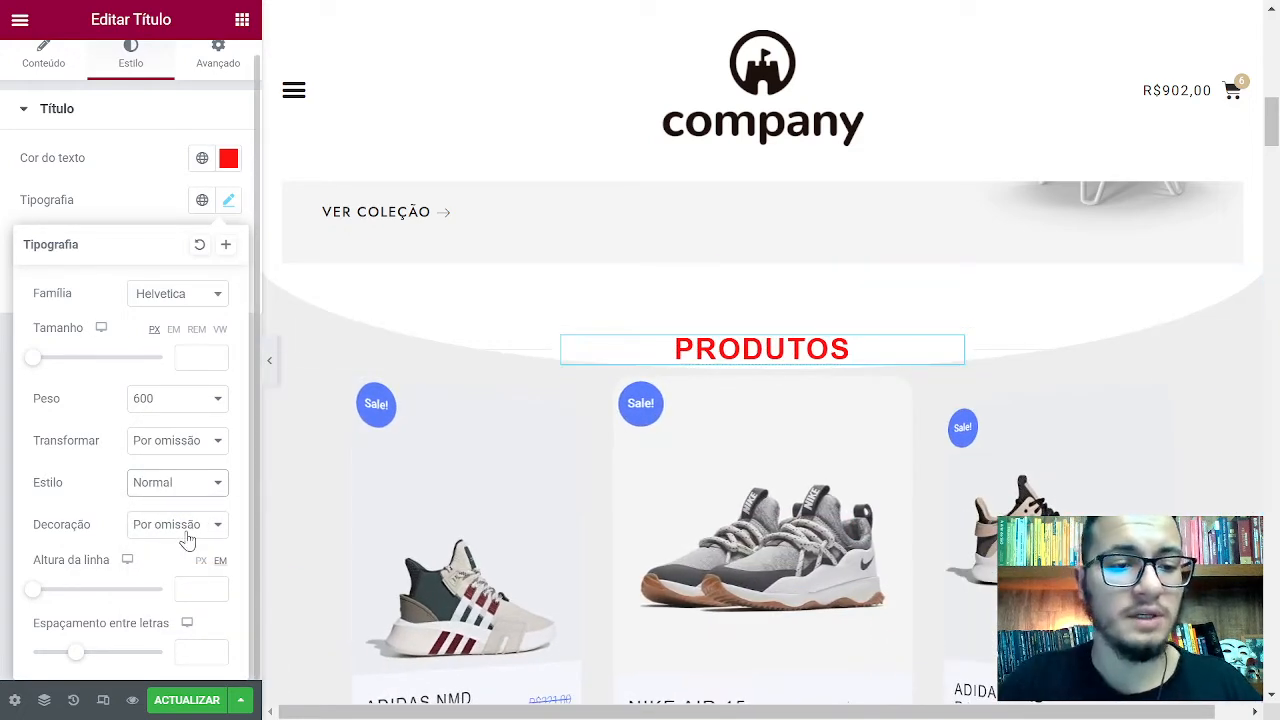
Try underline, overline and strikethrough, reset Decoração to Por omissão, and close Tipografia
left_click(186, 538)
left_click(176, 398)
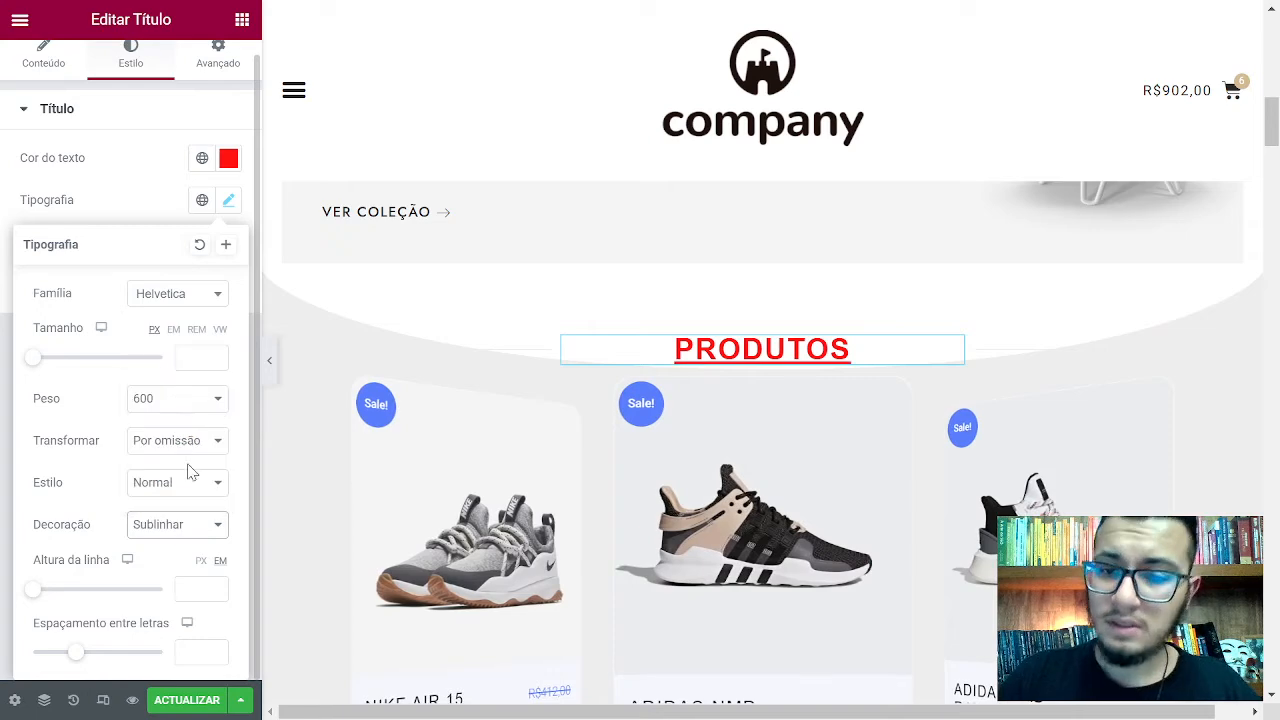
left_click(158, 530)
left_click(184, 438)
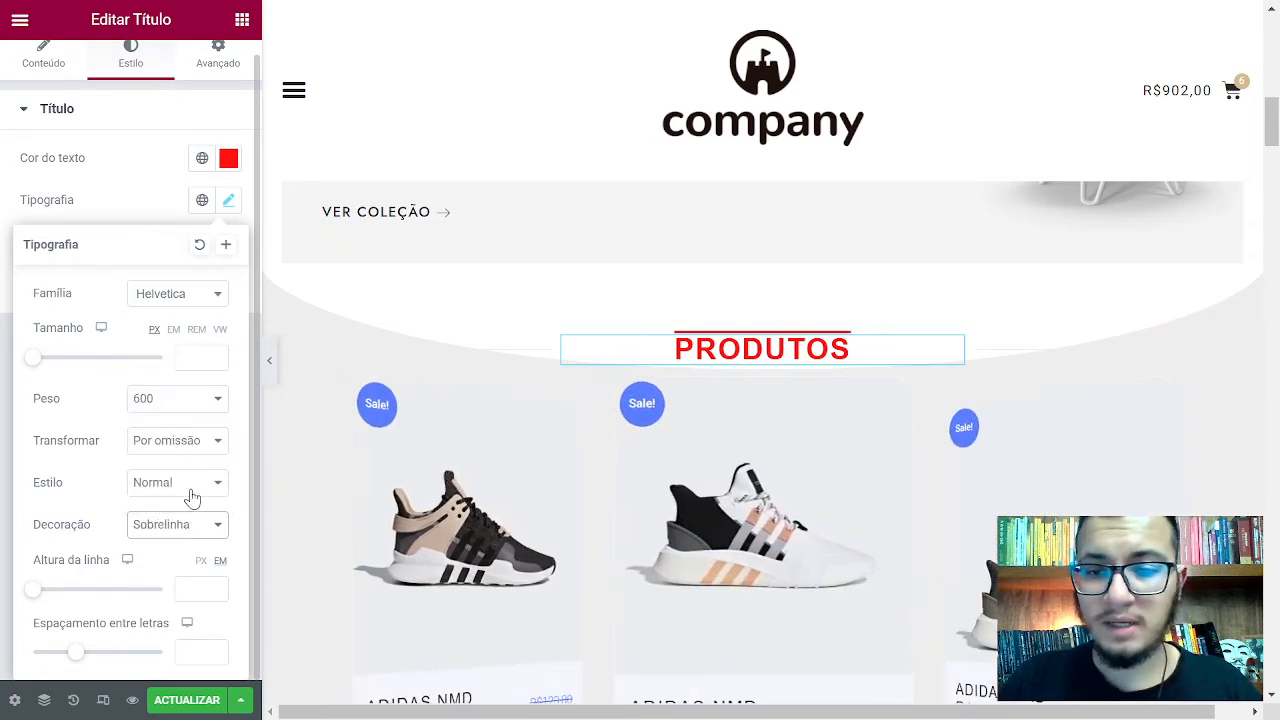
left_click(193, 530)
left_click(200, 464)
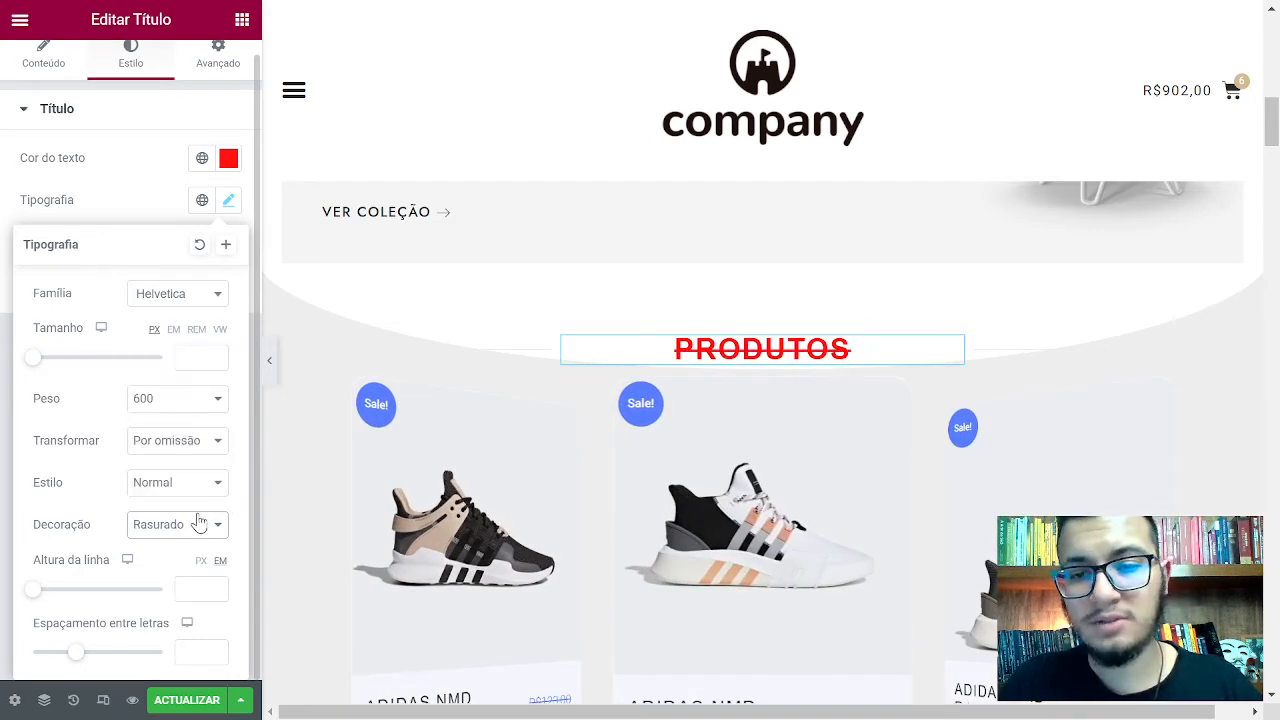
left_click(193, 530)
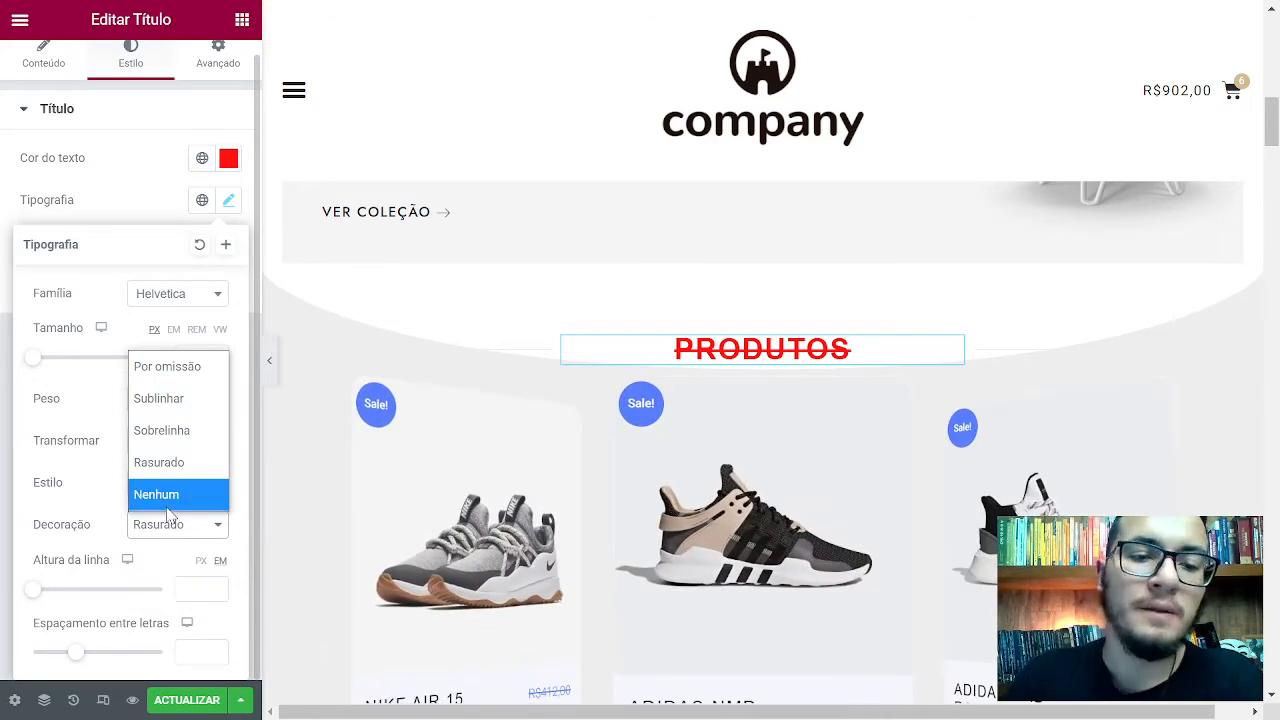
left_click(158, 494)
left_click(175, 522)
left_click(211, 379)
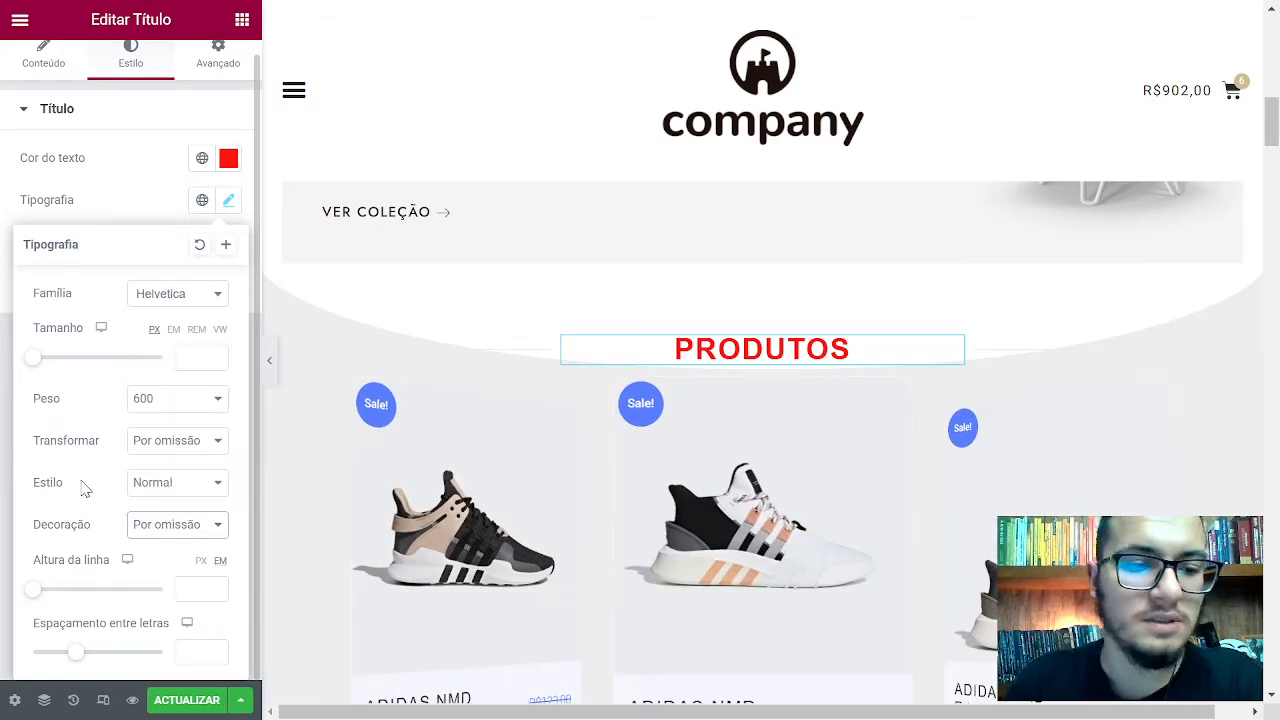
left_click(856, 354)
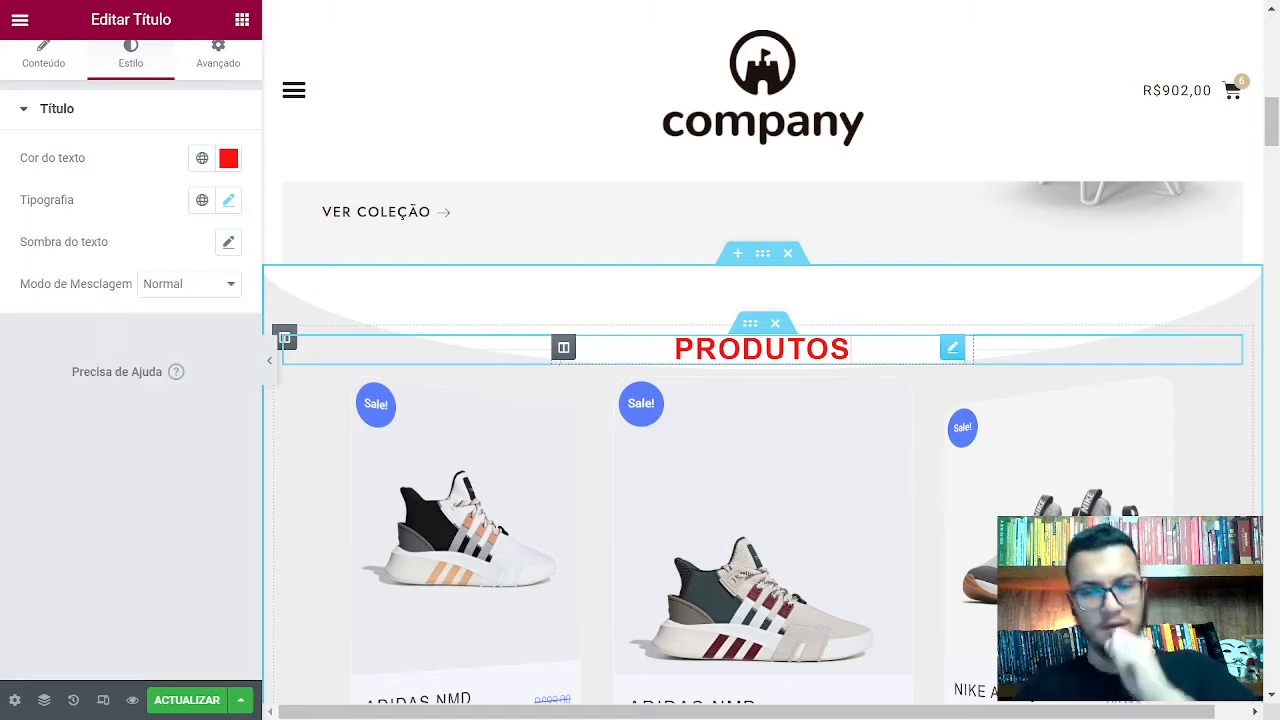
Add '<br> destaque' after Produtos in the heading's Título field
left_click(43, 55)
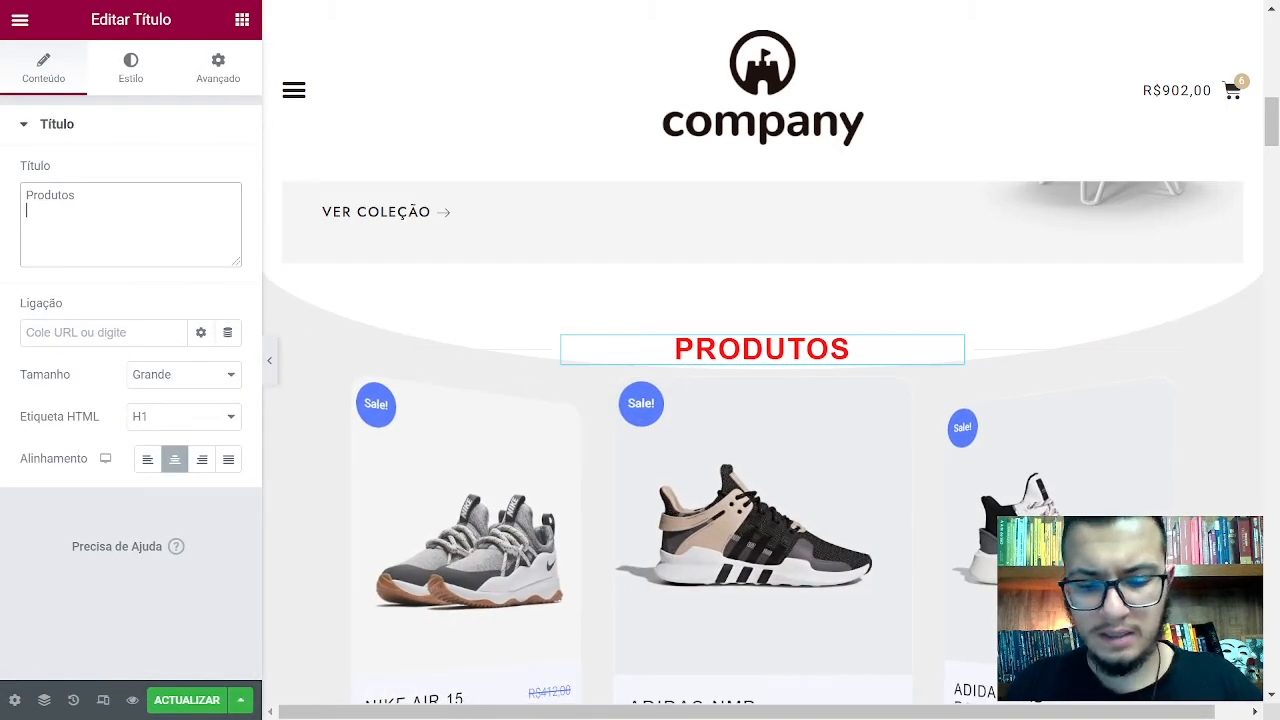
key("Return")
type("G")
key("BackSpace")
key("BackSpace")
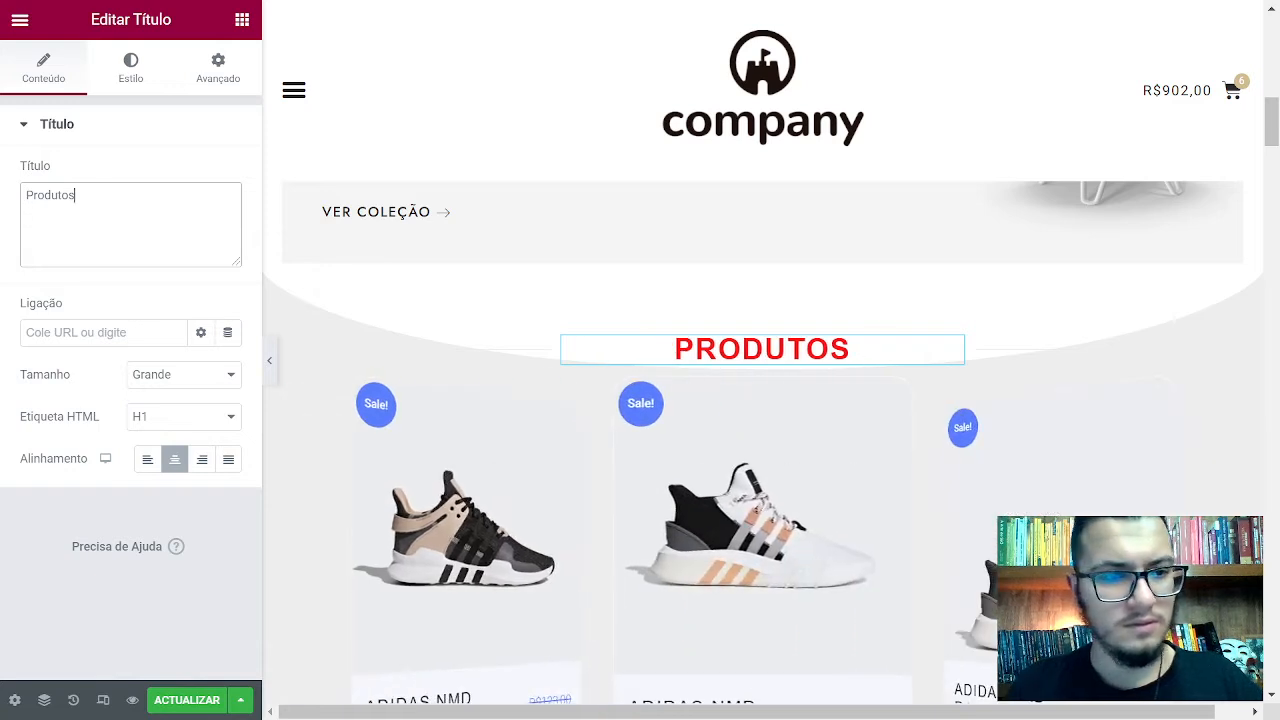
type("<br>")
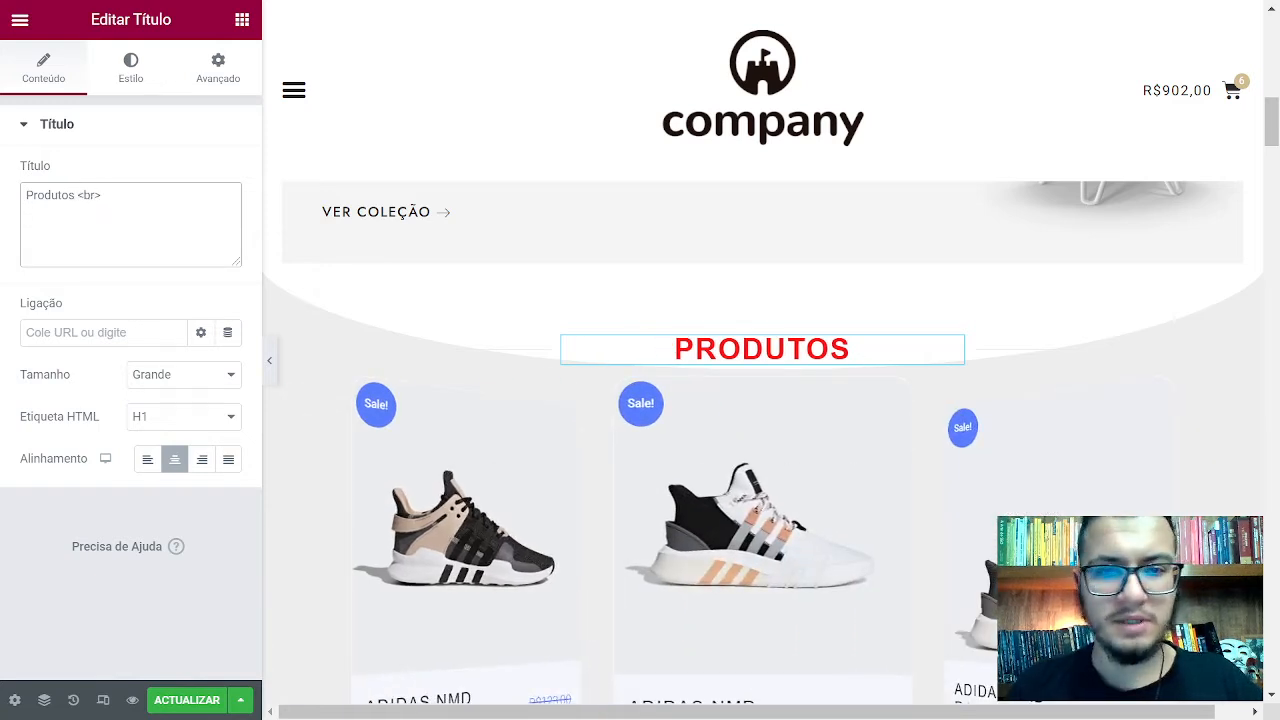
type(" d")
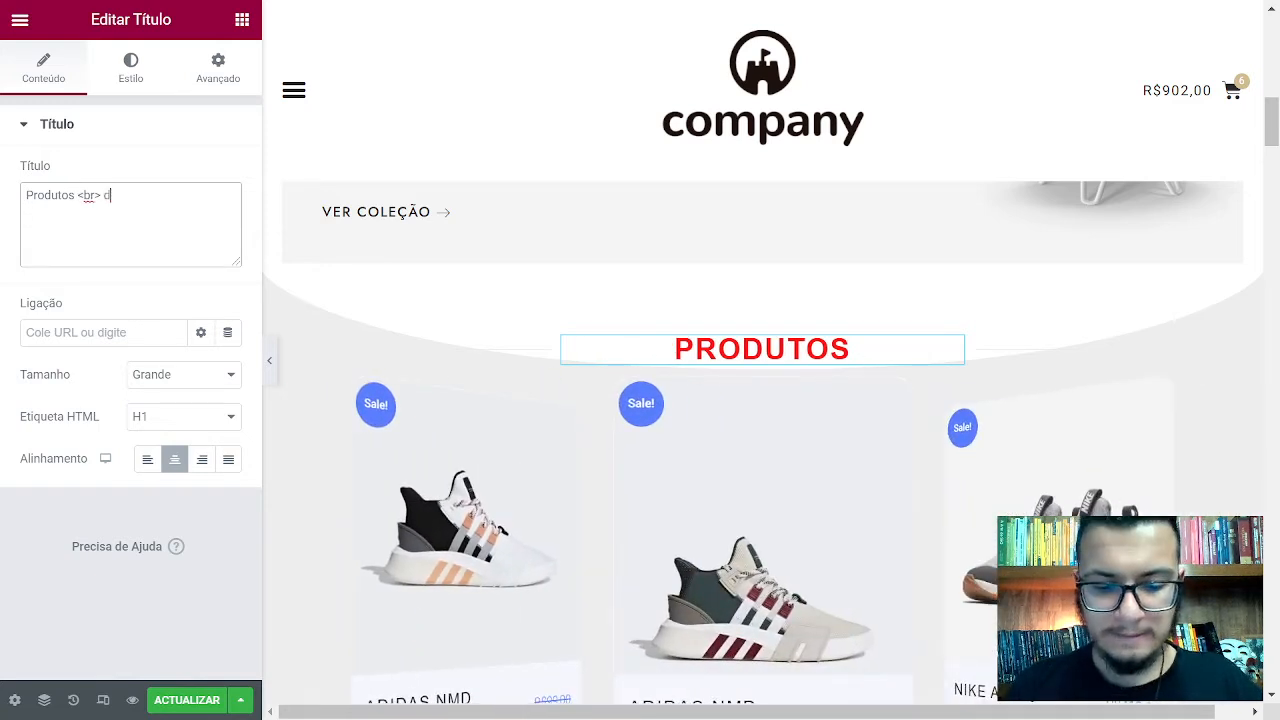
type("estaque")
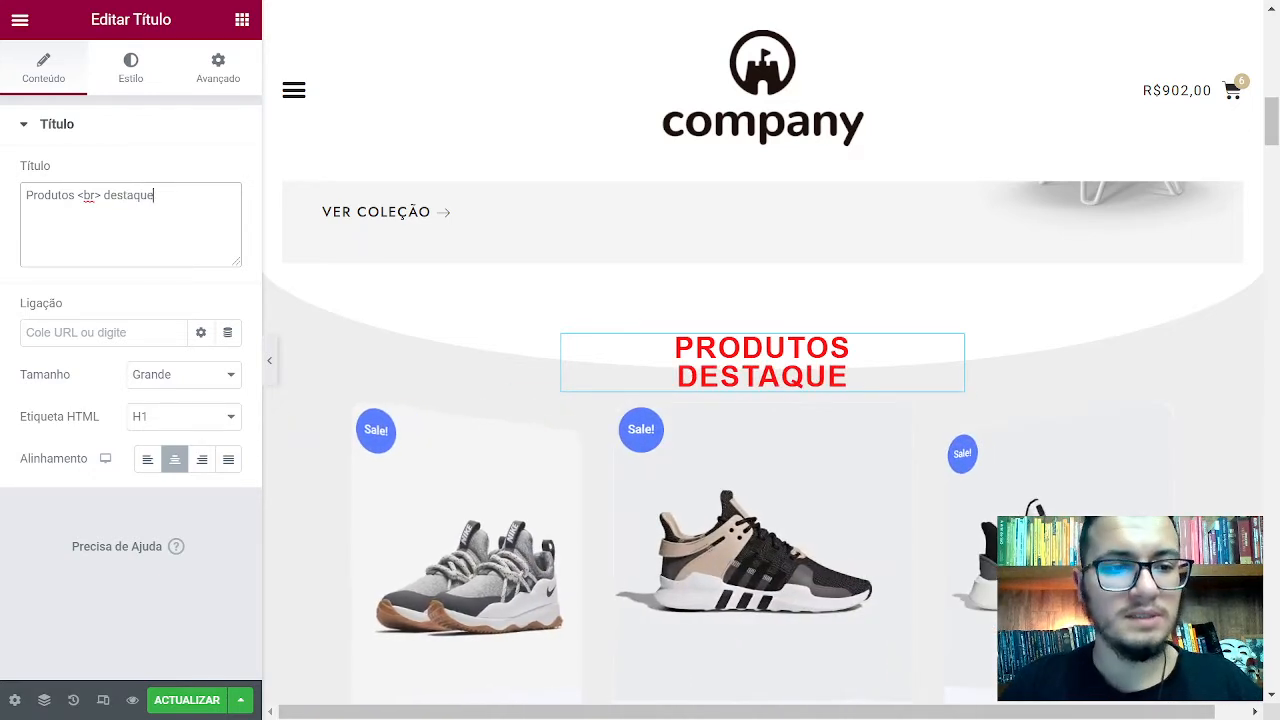
Fix the break tags and append '<br> texto' to the heading text
left_click_drag(78, 195, 111, 195)
left_click(110, 195)
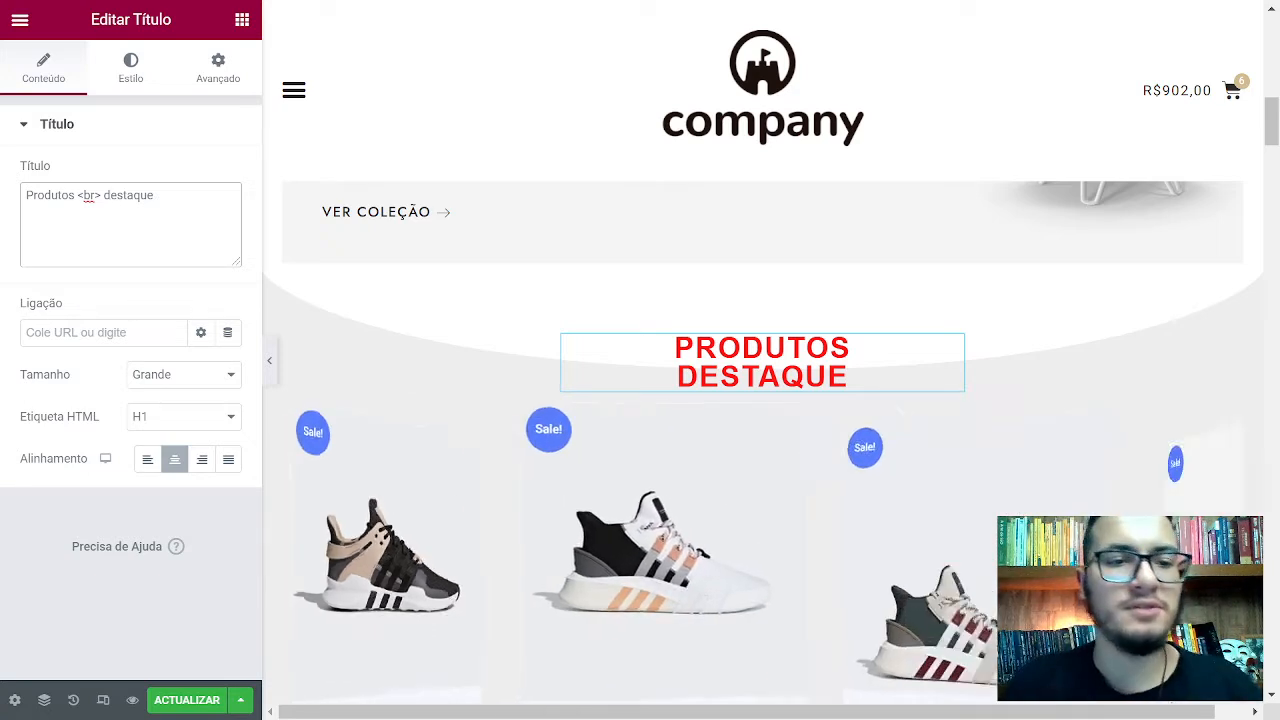
type("br>")
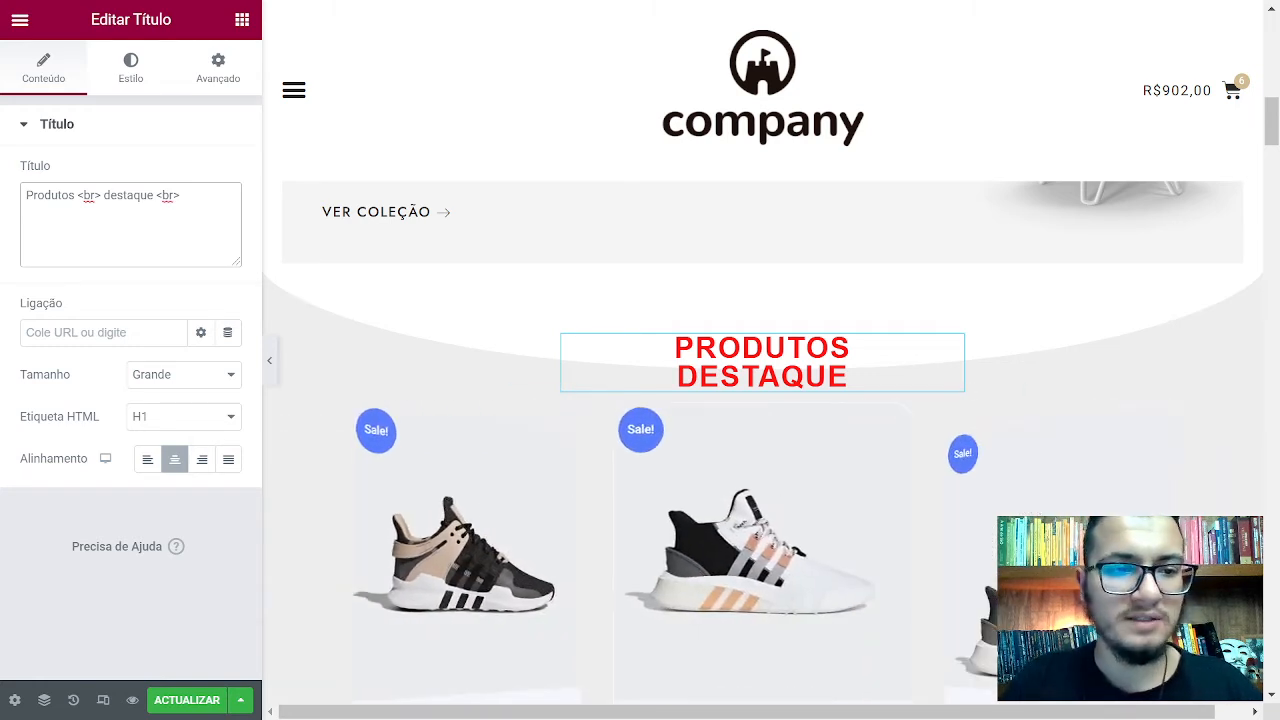
left_click_drag(105, 195, 88, 195)
left_click(78, 195)
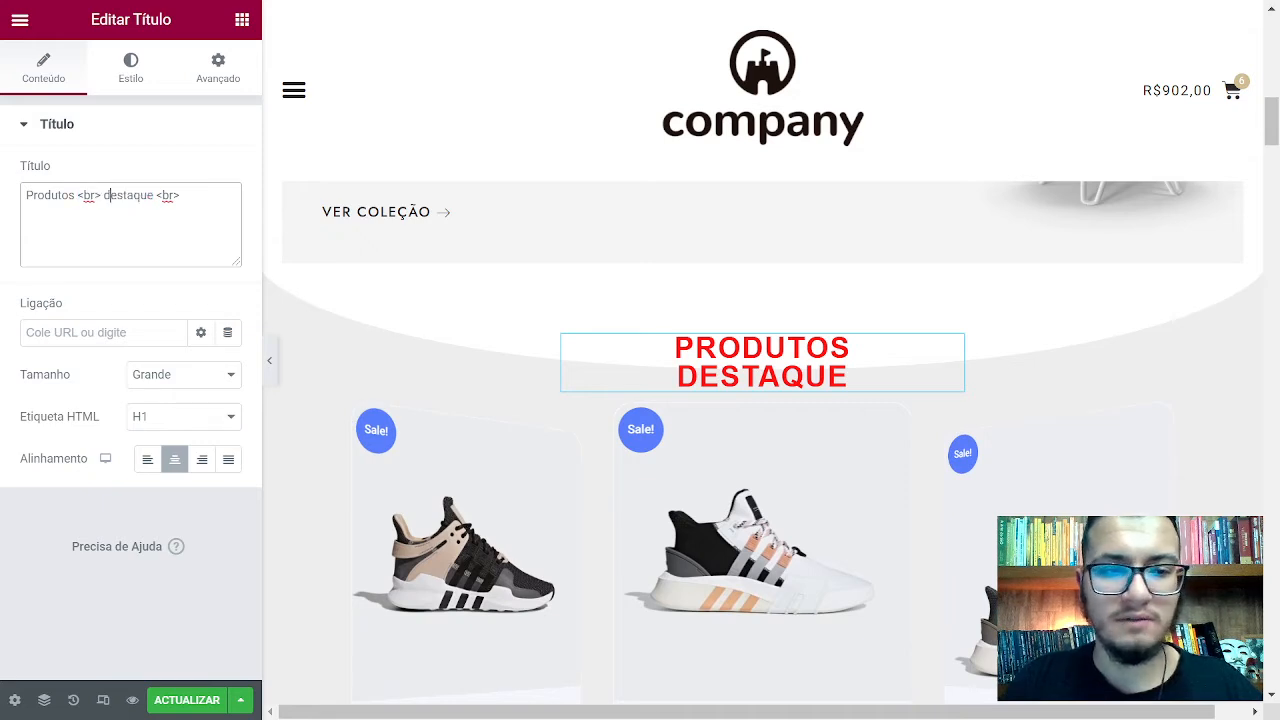
key("BackSpace")
key("BackSpace")
key("BackSpace")
key("BackSpace")
key("BackSpace")
key("BackSpace")
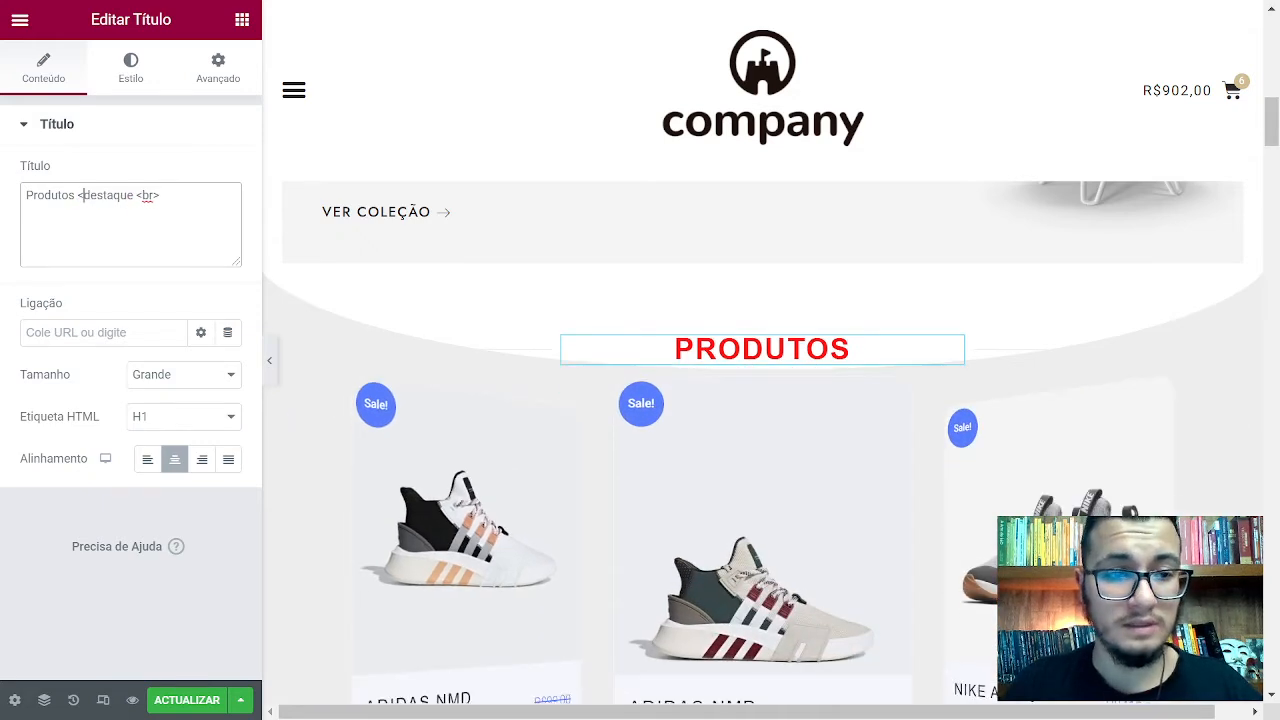
key("Return")
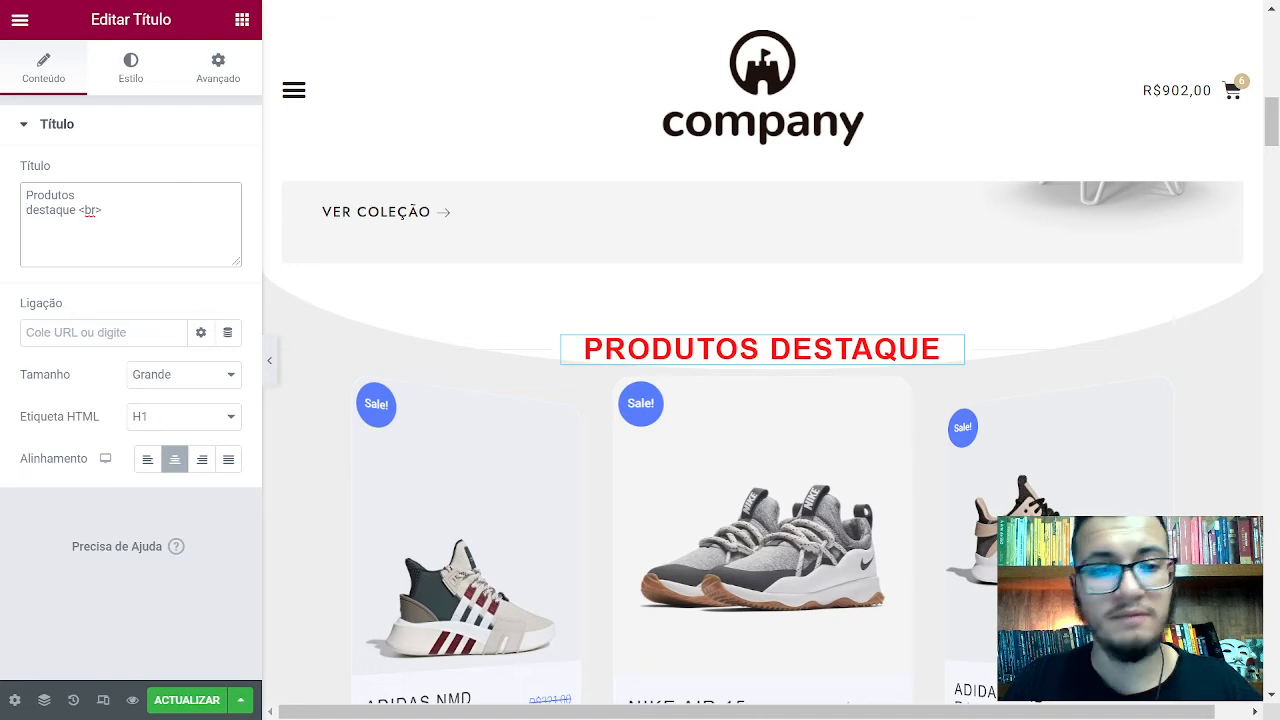
key("BackSpace")
type("<br>")
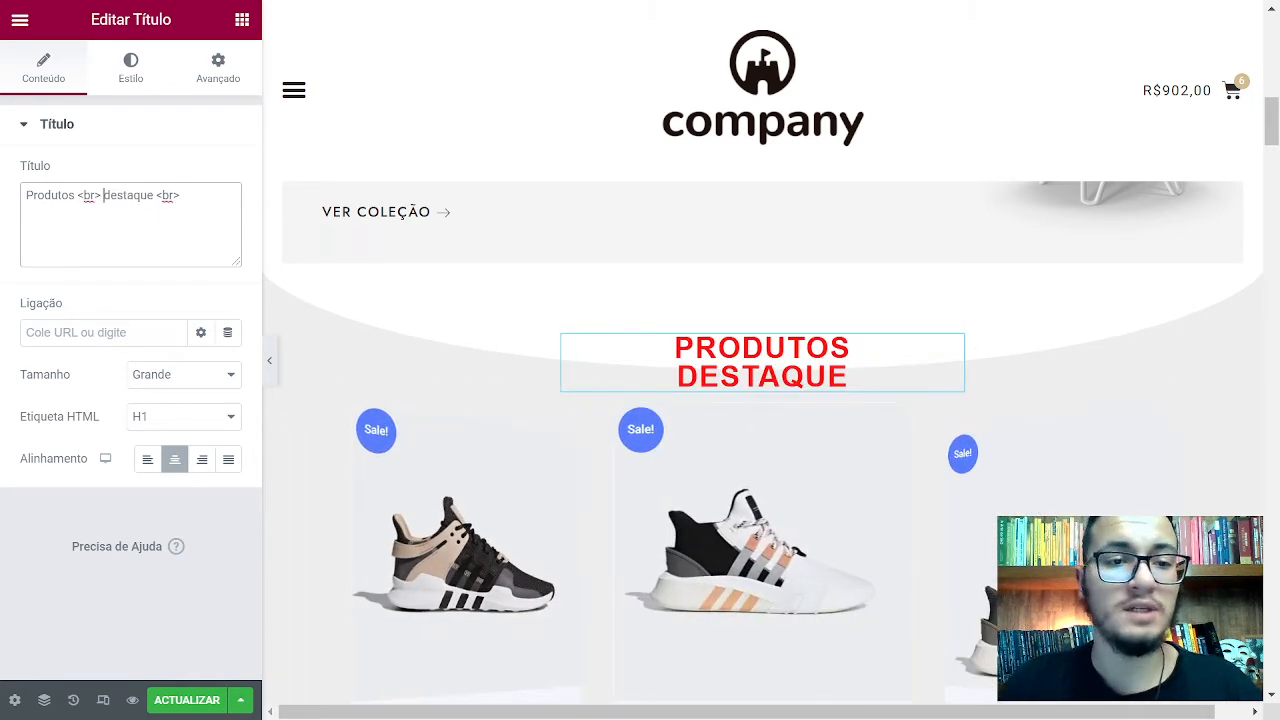
type("  texto")
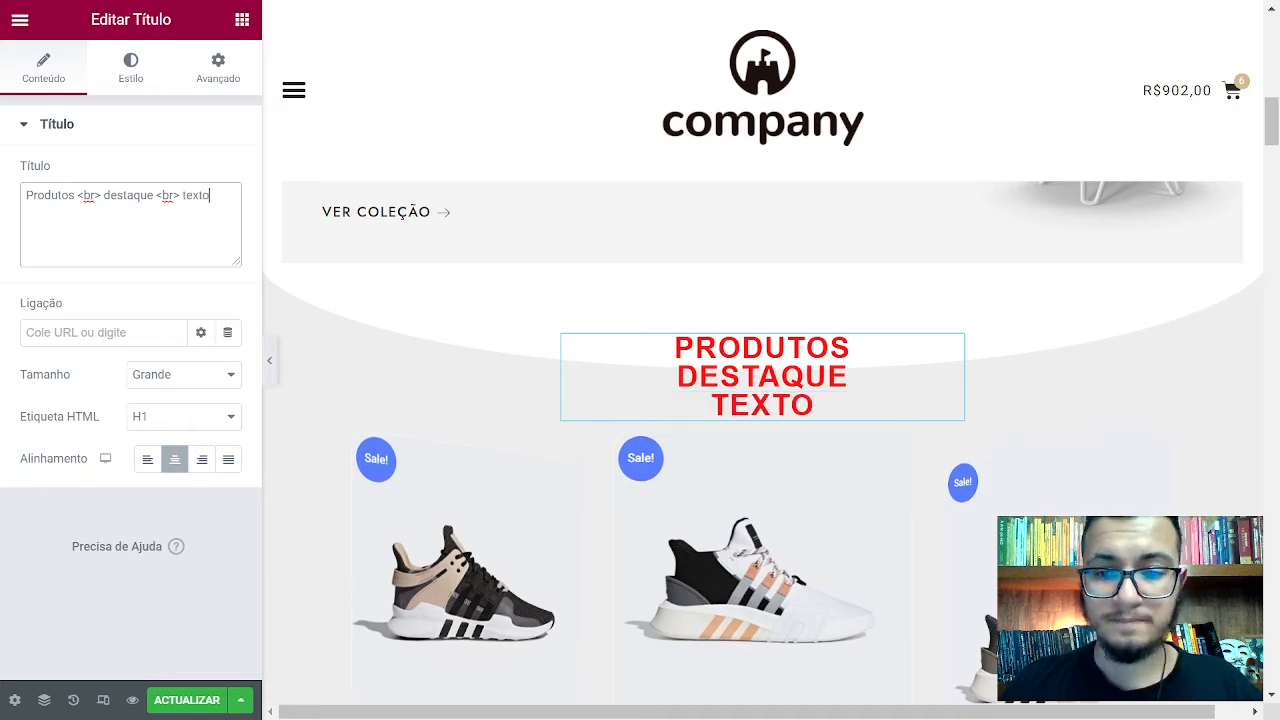
Set the heading's Tipografia line height to 1, after briefly trying 1,2
left_click(130, 65)
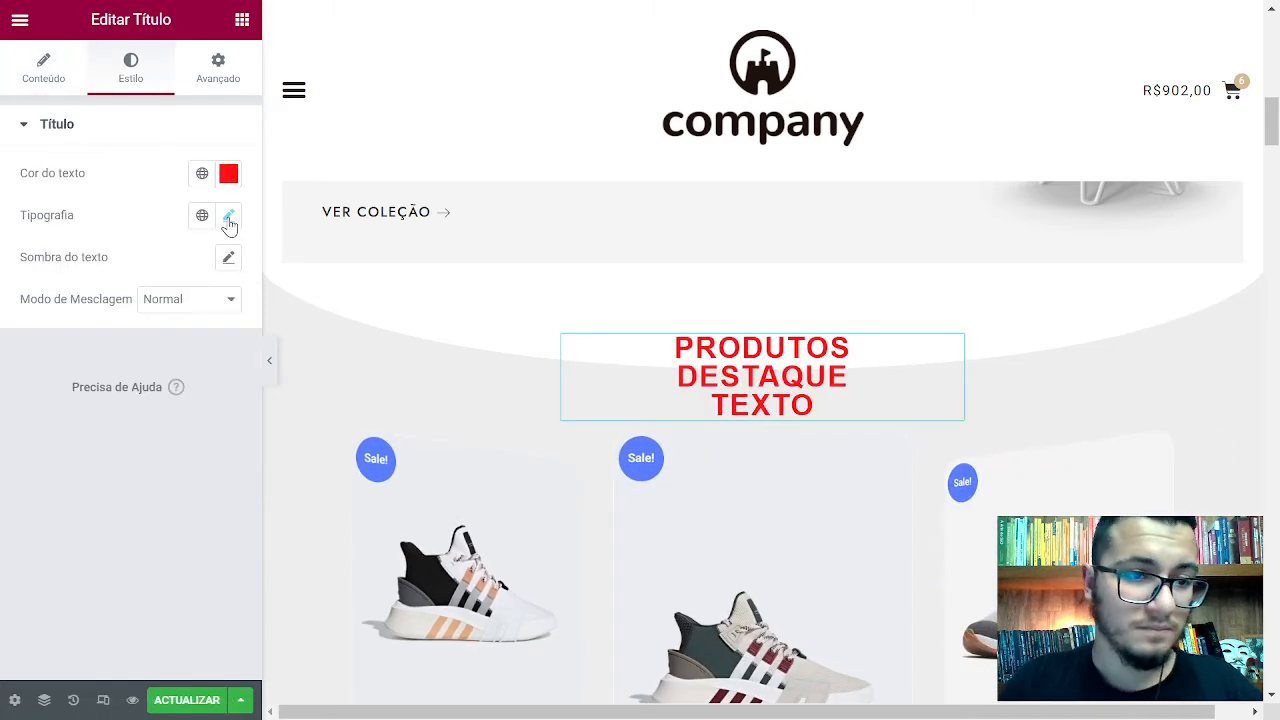
left_click(228, 215)
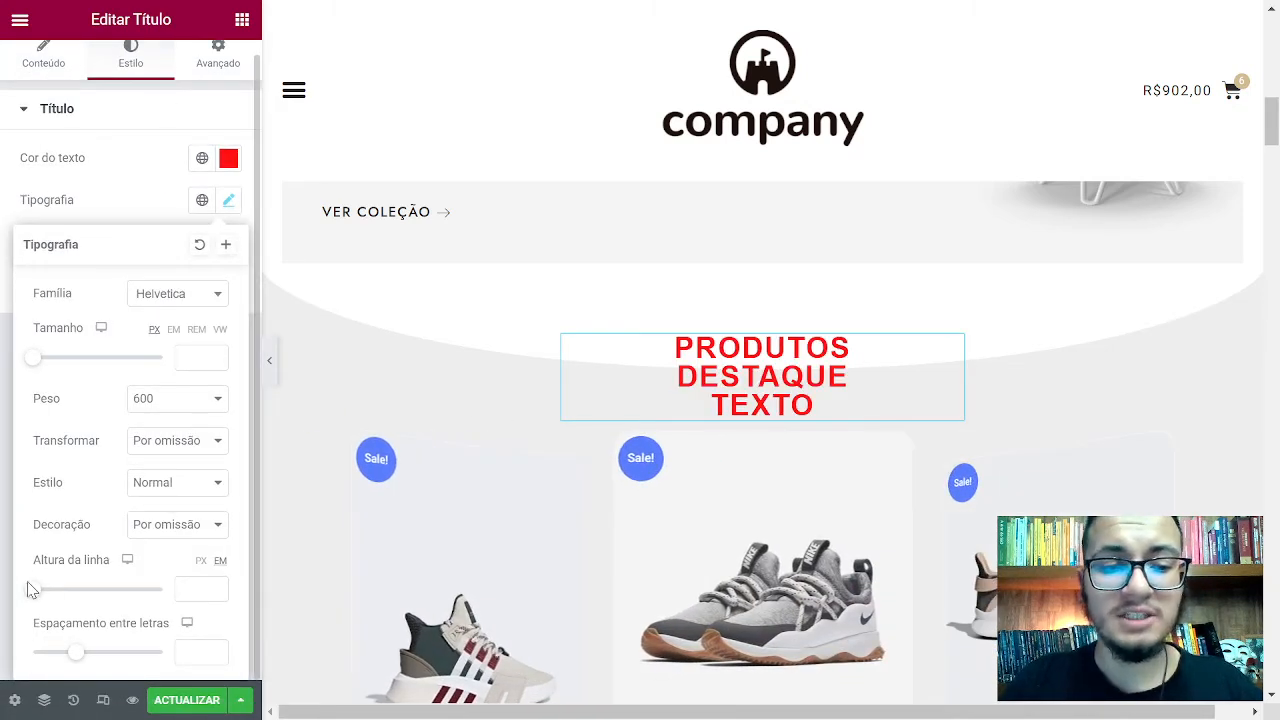
mouse_move(35, 597)
left_mouse_down()
mouse_move(86, 603)
mouse_move(45, 603)
left_mouse_up()
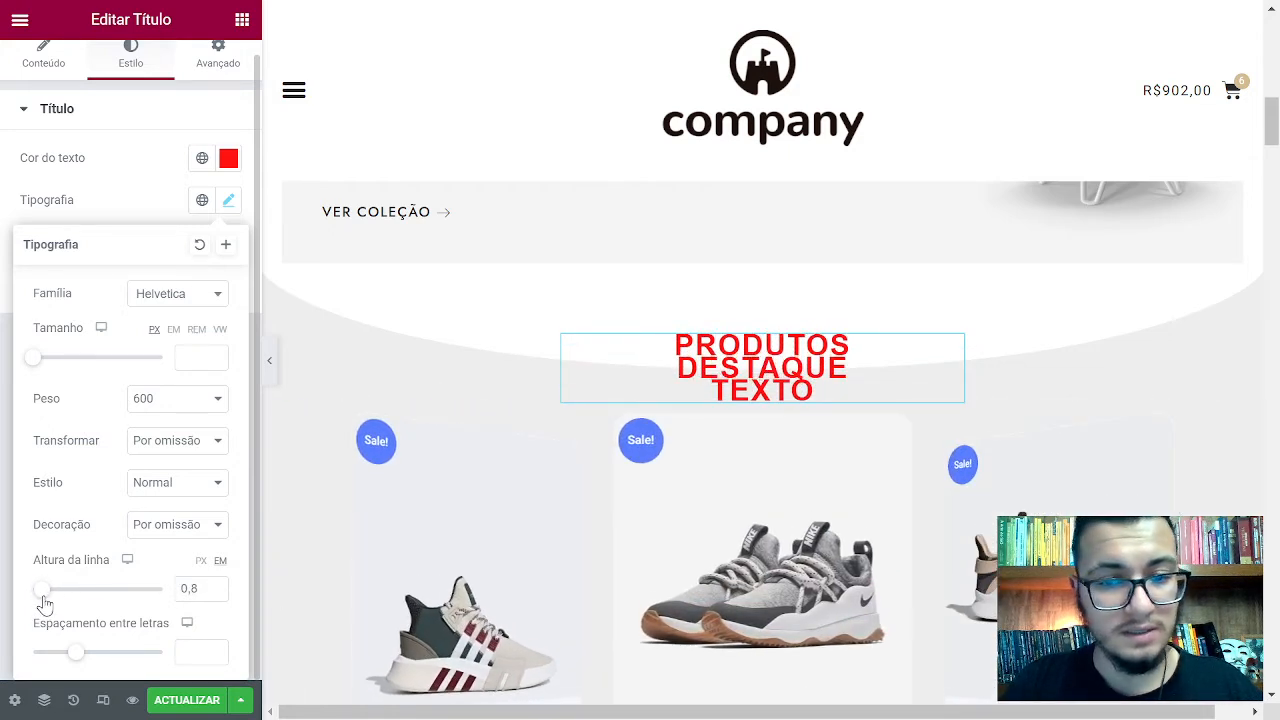
left_click(214, 584)
left_click(214, 584)
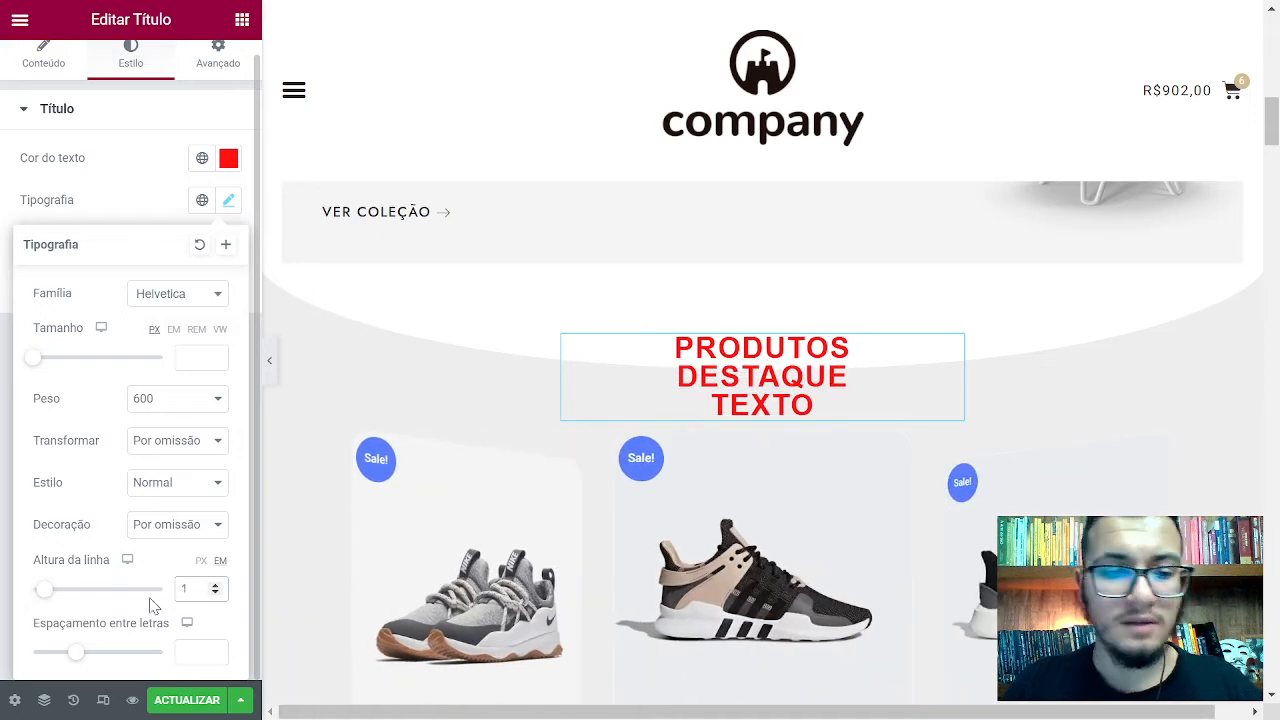
type(",2")
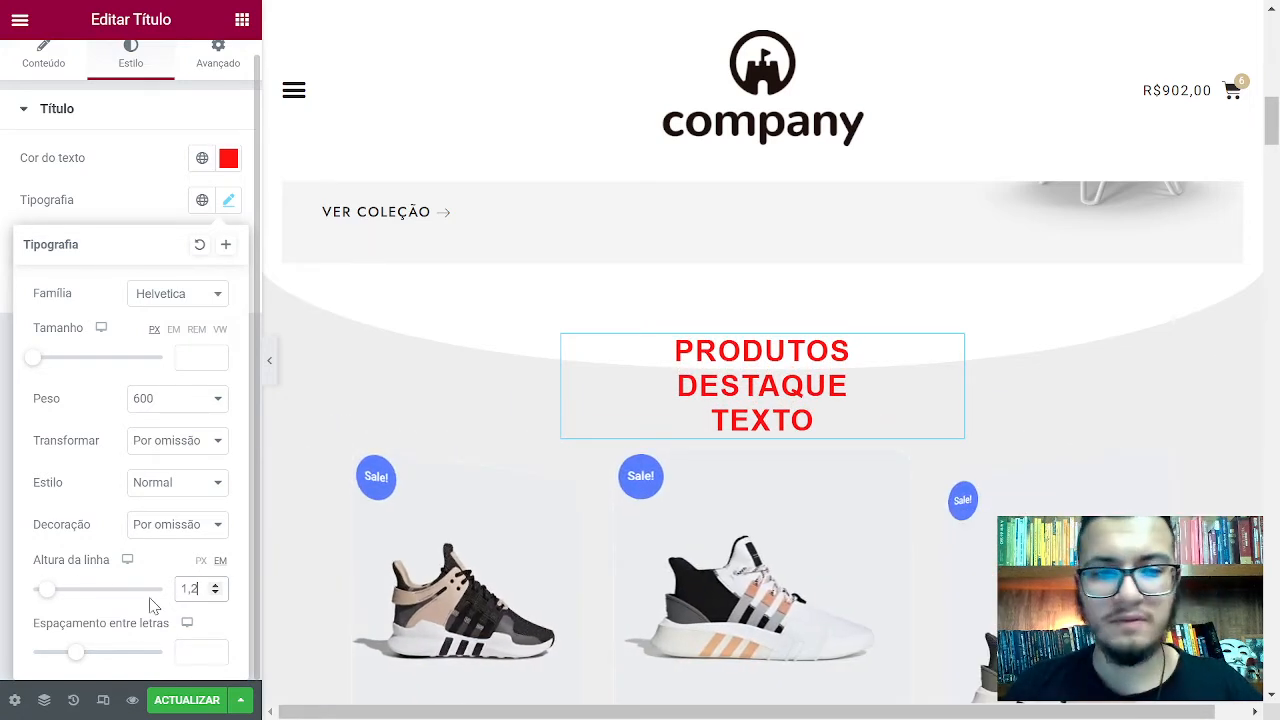
key("BackSpace")
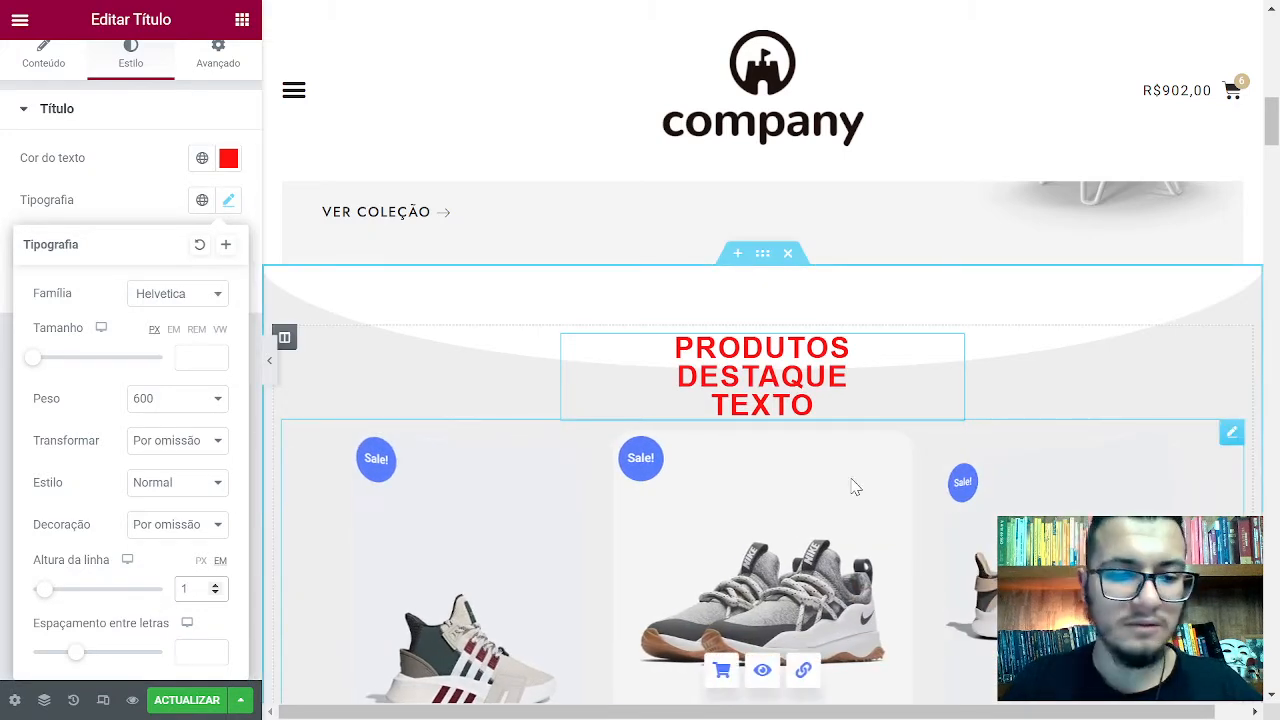
left_click(128, 561)
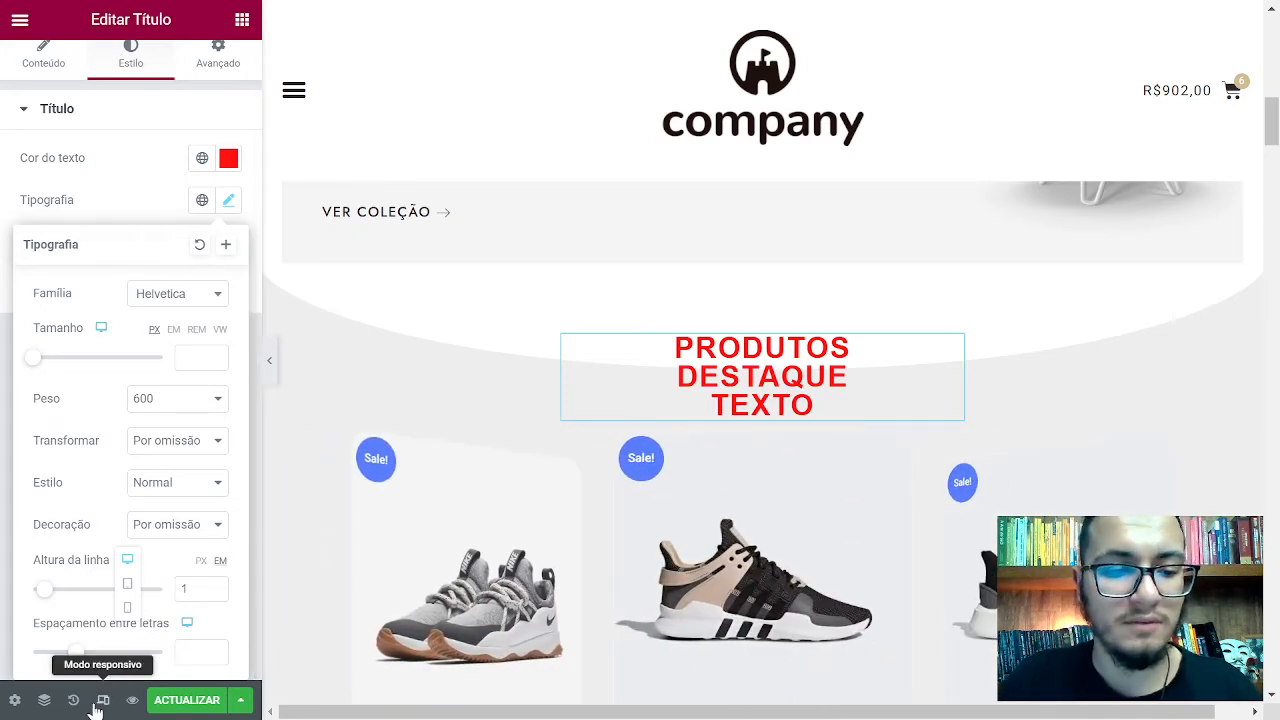
key("ctrl+shift+m")
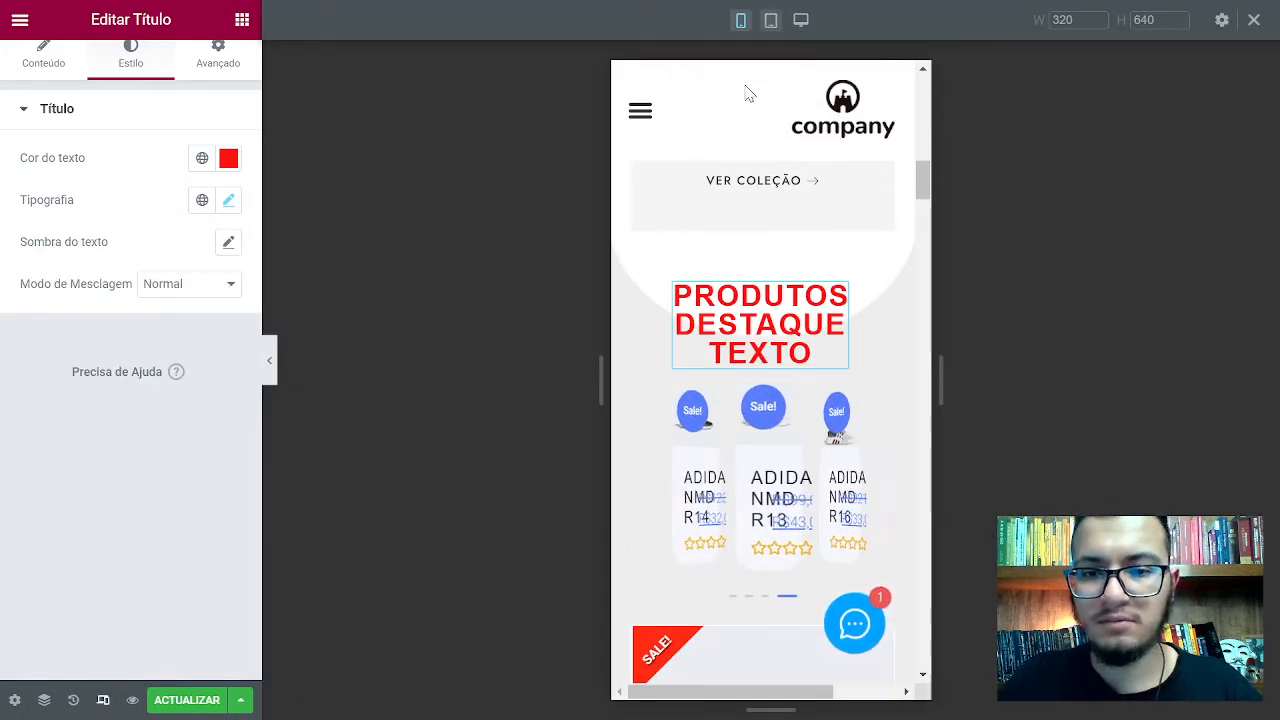
scroll(810, 250, "down", 9)
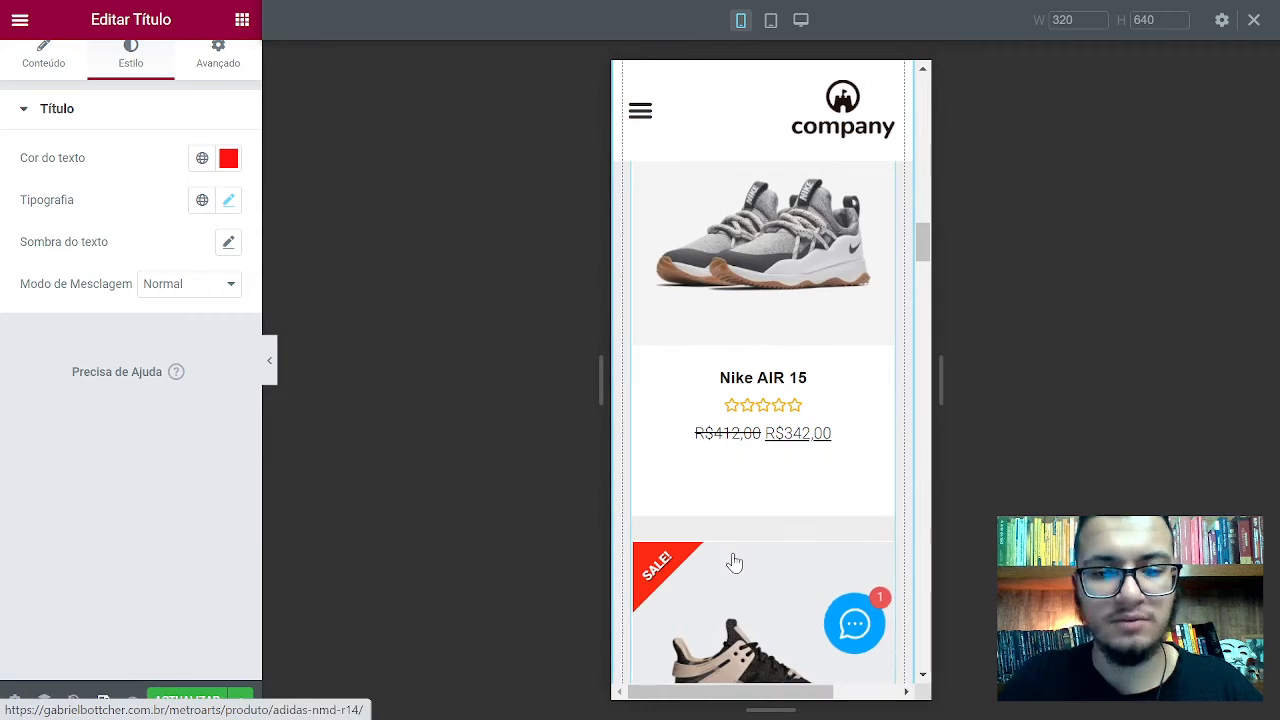
scroll(770, 470, "up", 3)
scroll(779, 441, "up", 5)
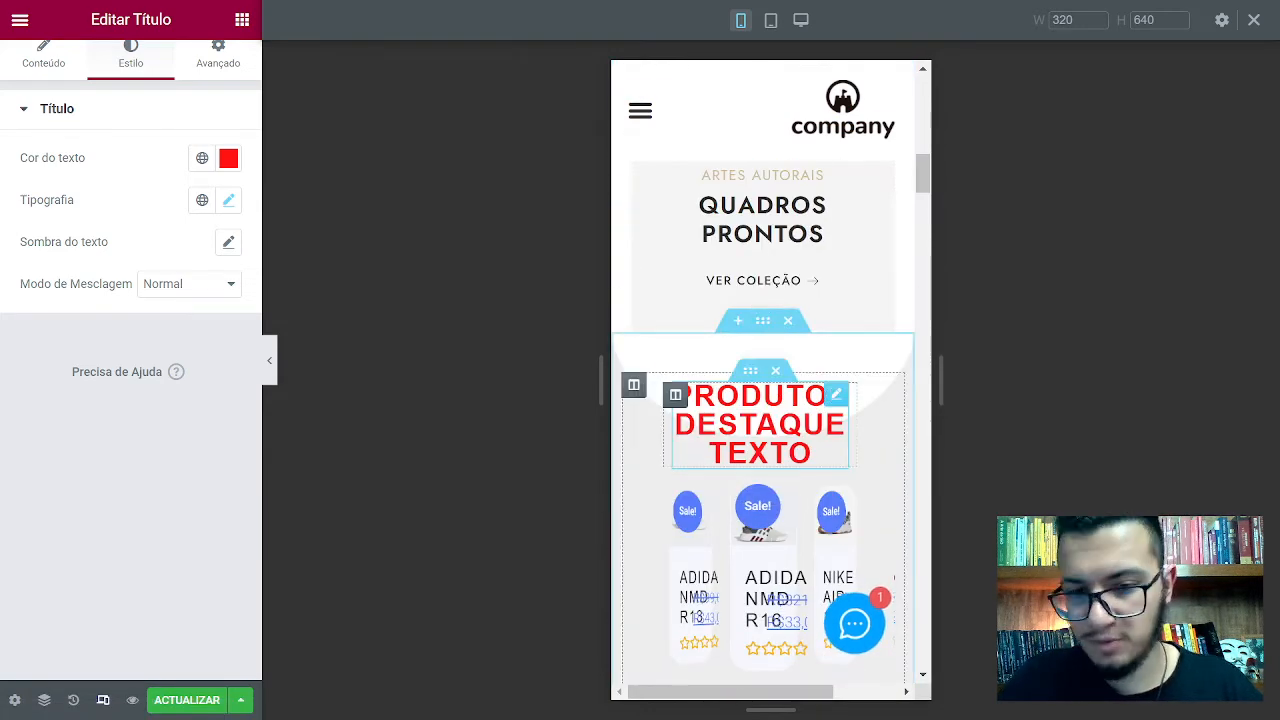
left_click(100, 702)
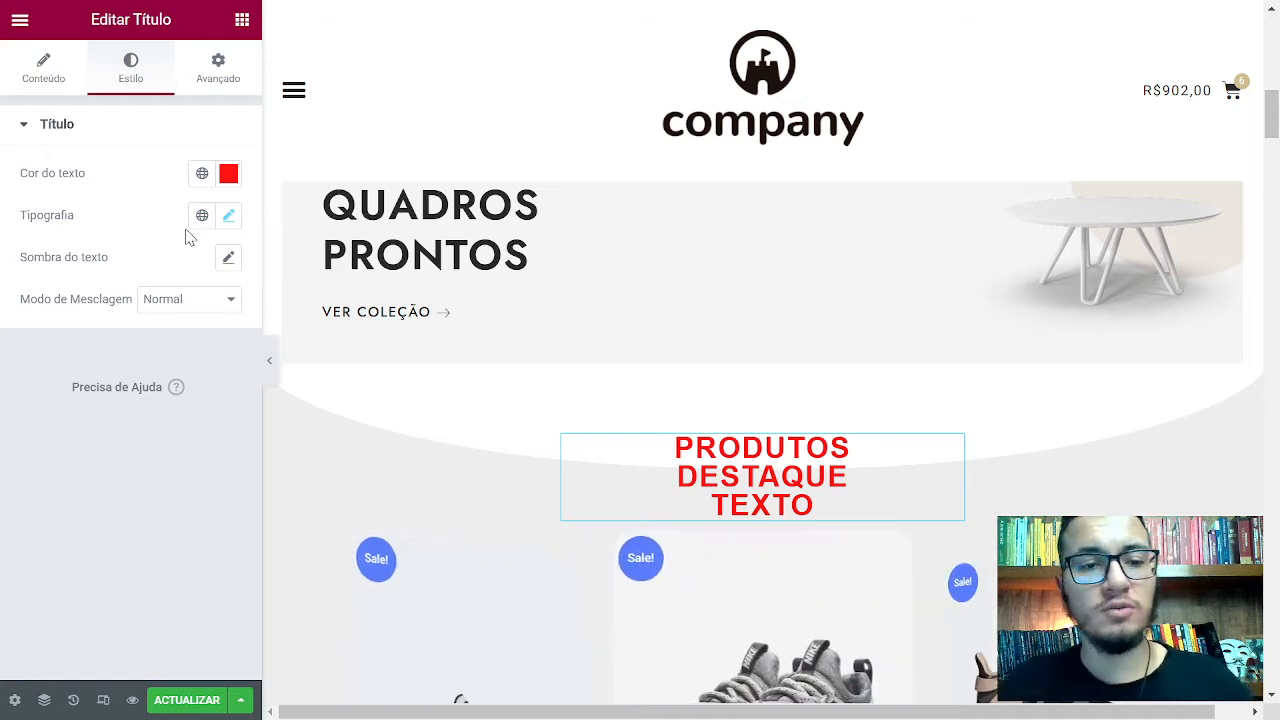
Add a text shadow with blur 10 and vertical offset 0
left_click(228, 259)
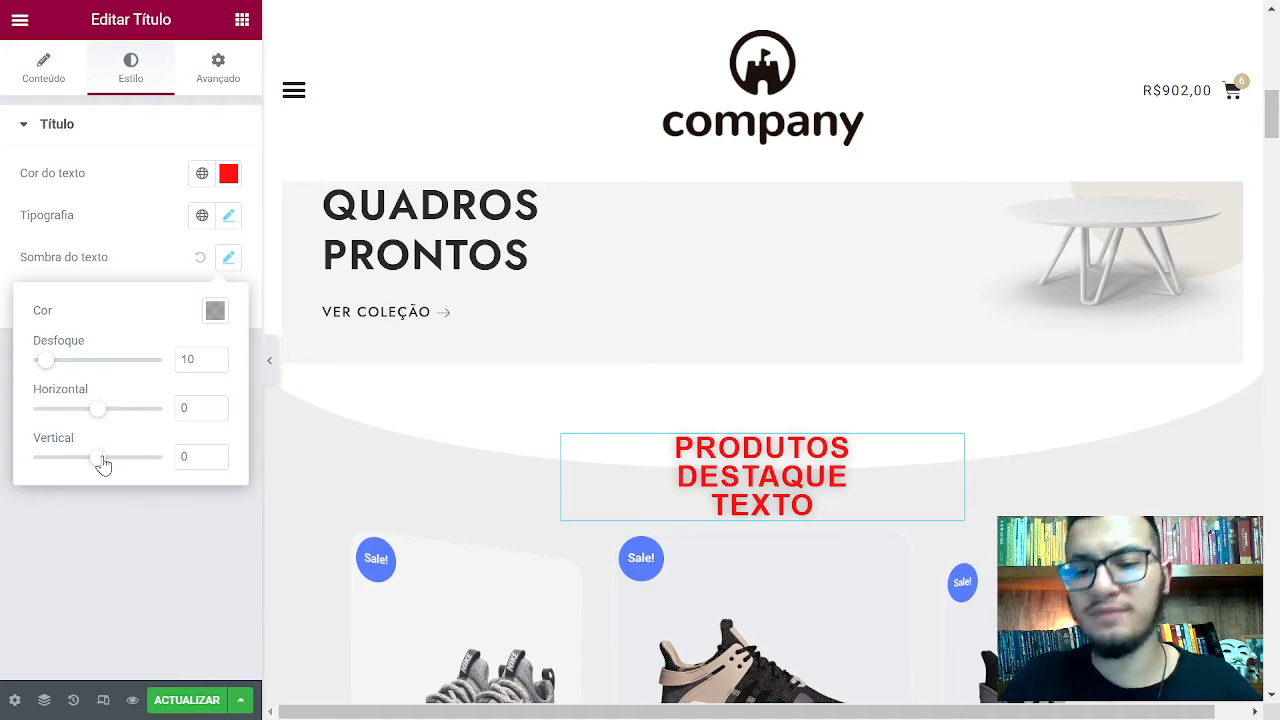
left_click_drag(103, 463, 111, 471)
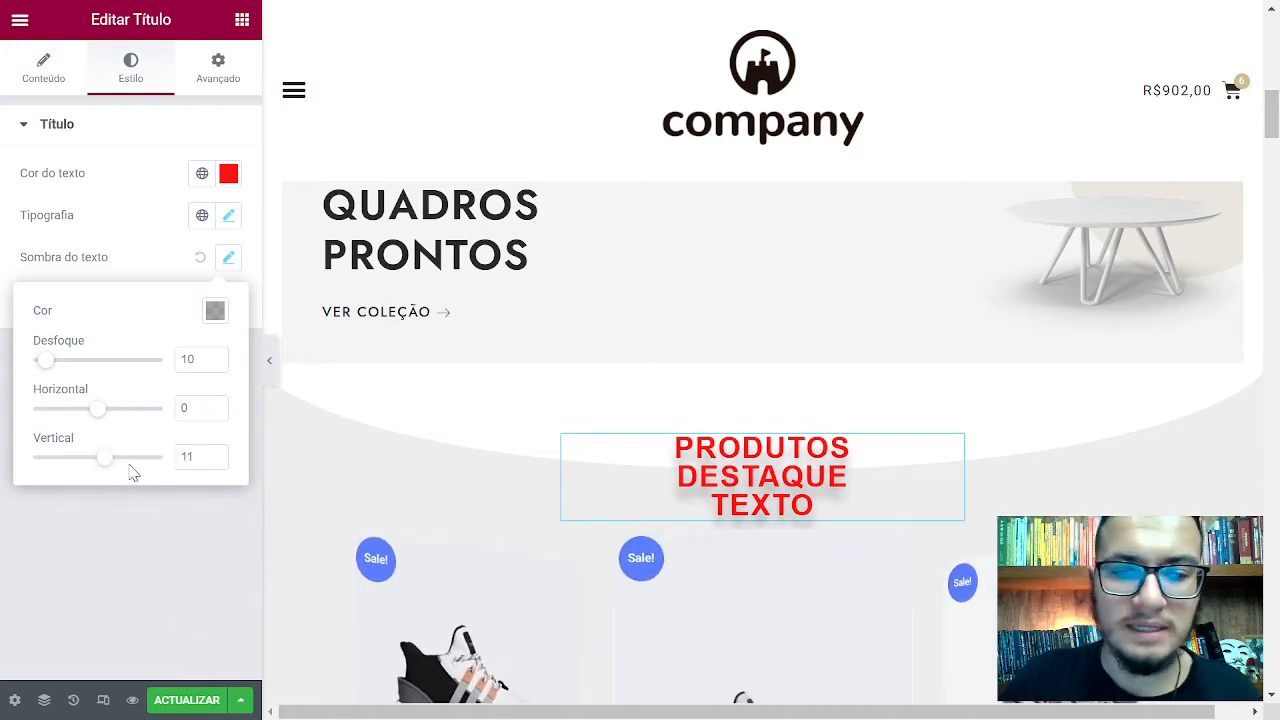
type("0")
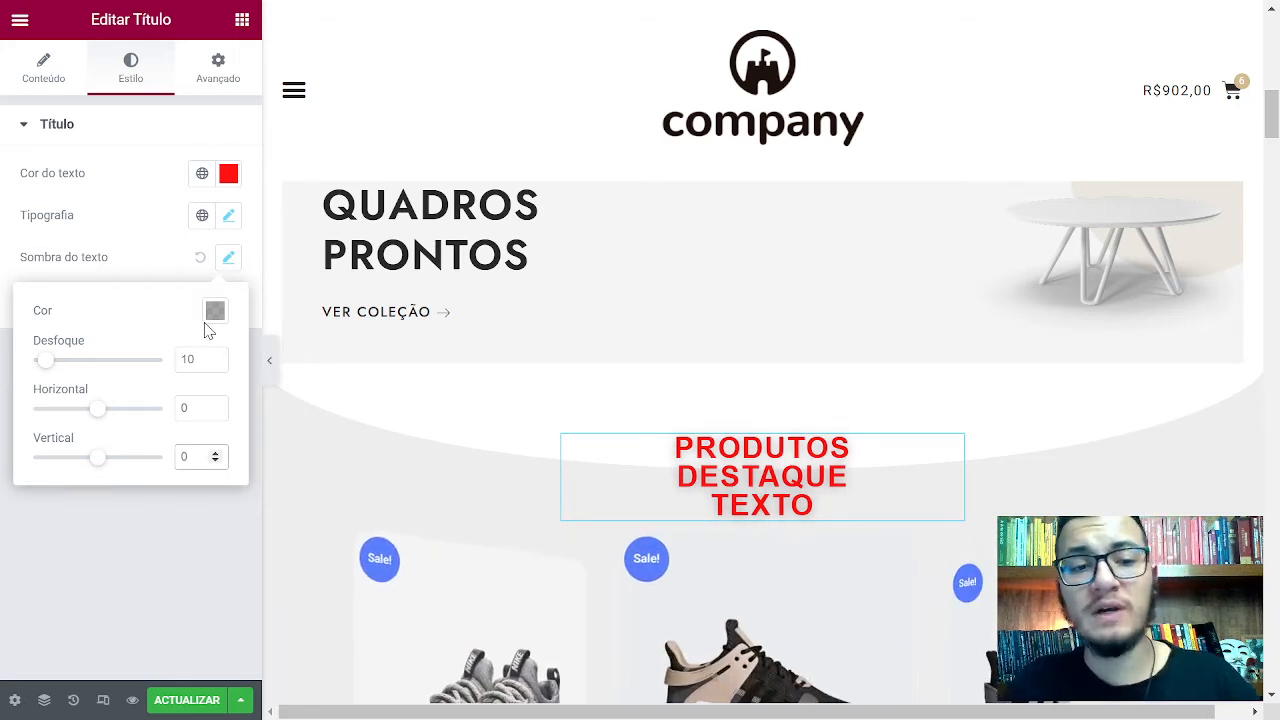
left_click(216, 313)
Change the heading text colour to cyan #00FFFC
left_click(243, 206)
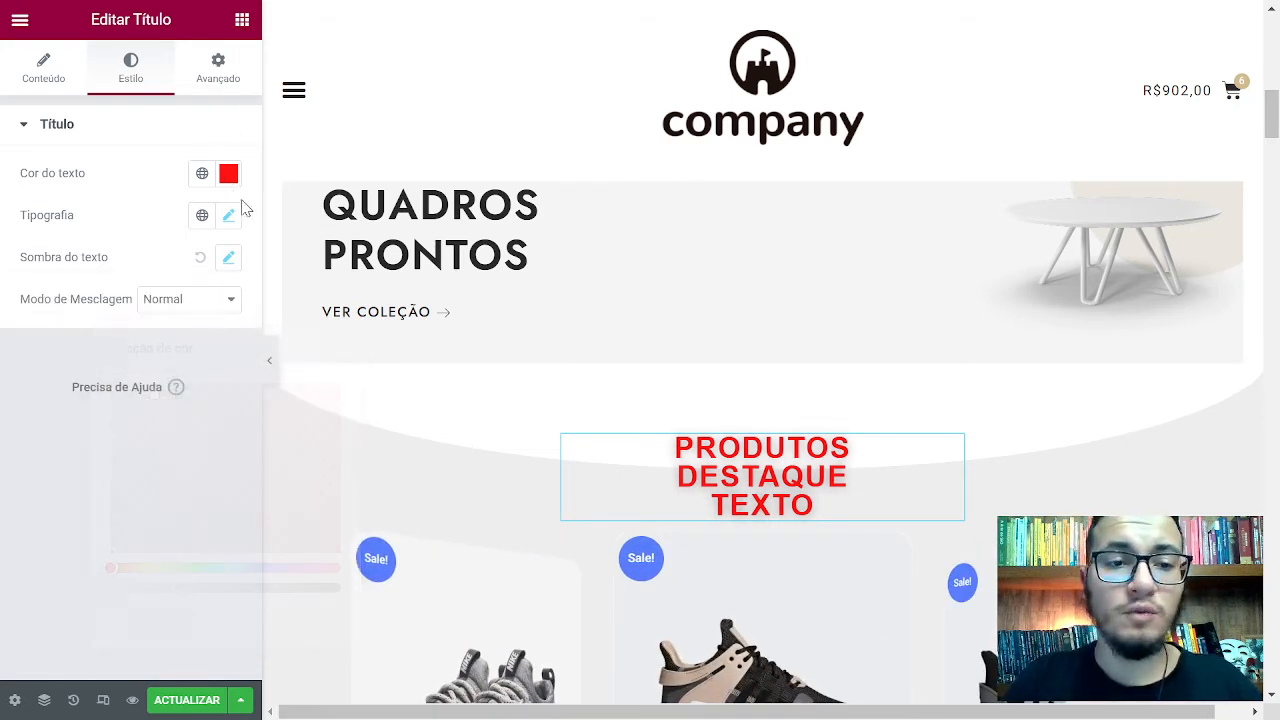
left_click(228, 173)
left_click(237, 430)
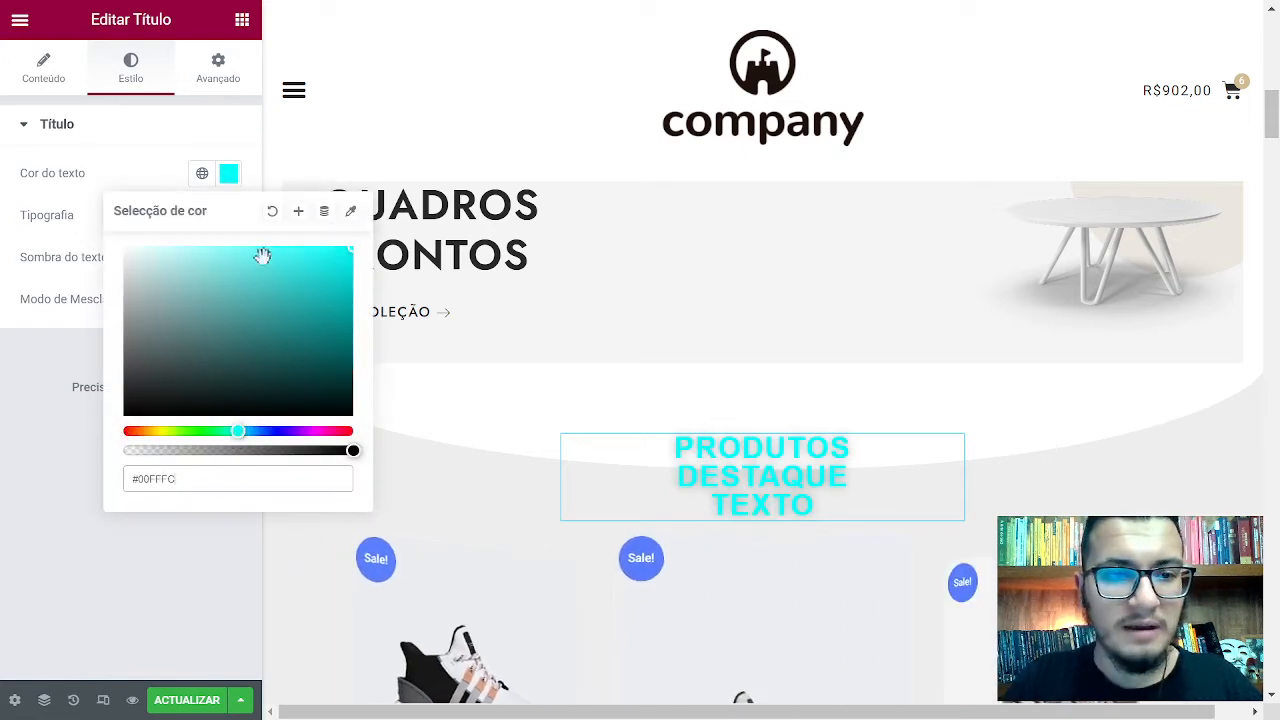
Paste cyan #00FFFC as the text shadow colour, matching the heading text
left_click(182, 140)
left_click(185, 128)
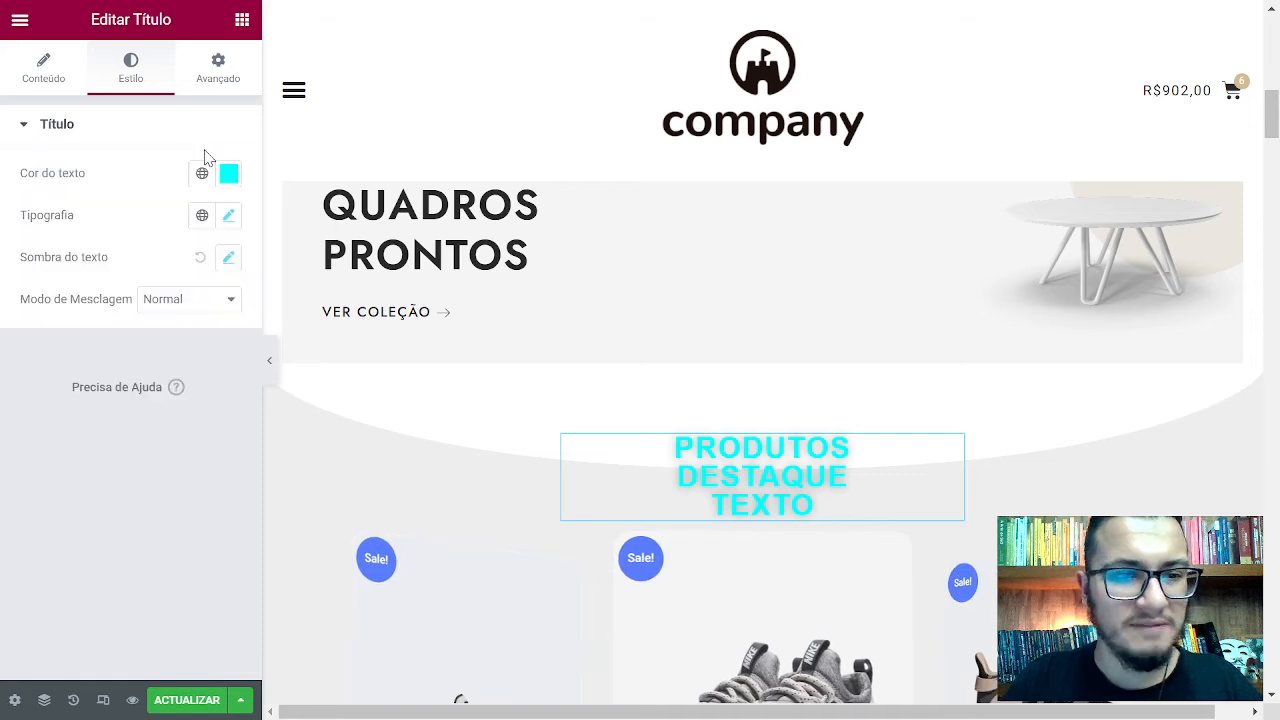
left_click(227, 175)
key("ctrl+c")
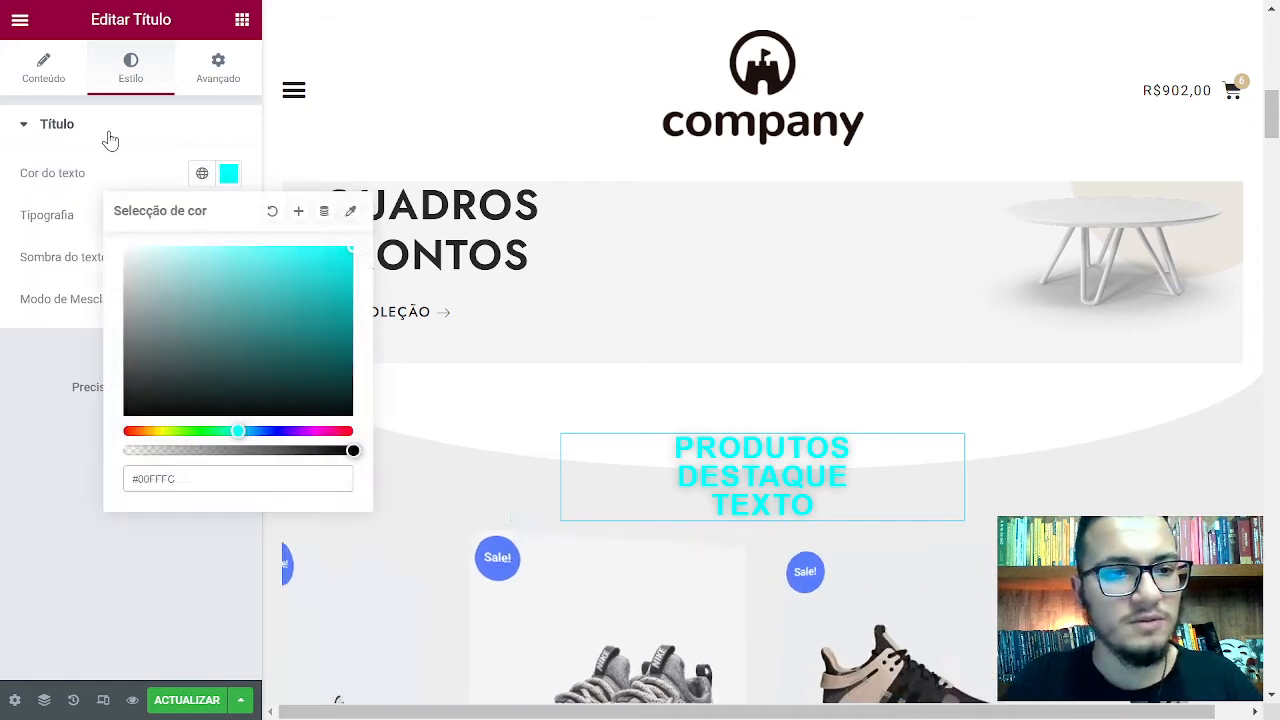
left_click(108, 132)
left_click(160, 122)
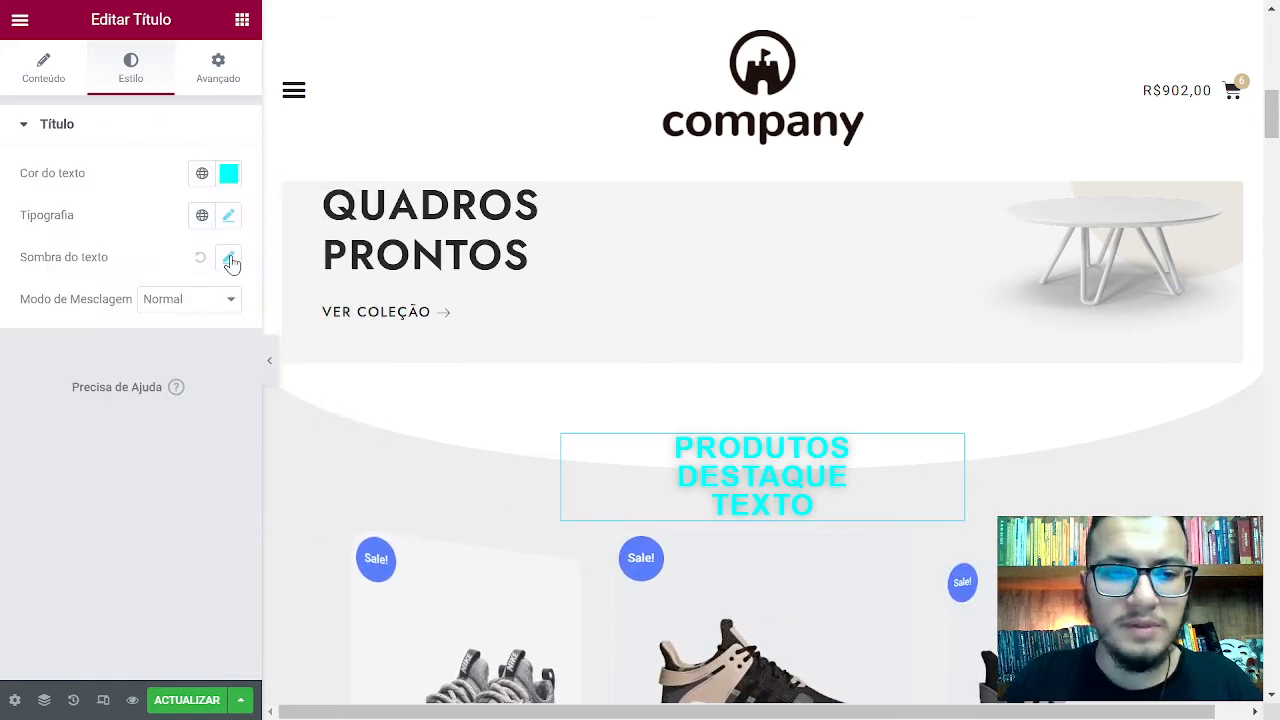
left_click(230, 260)
left_click(216, 312)
key("ctrl+v")
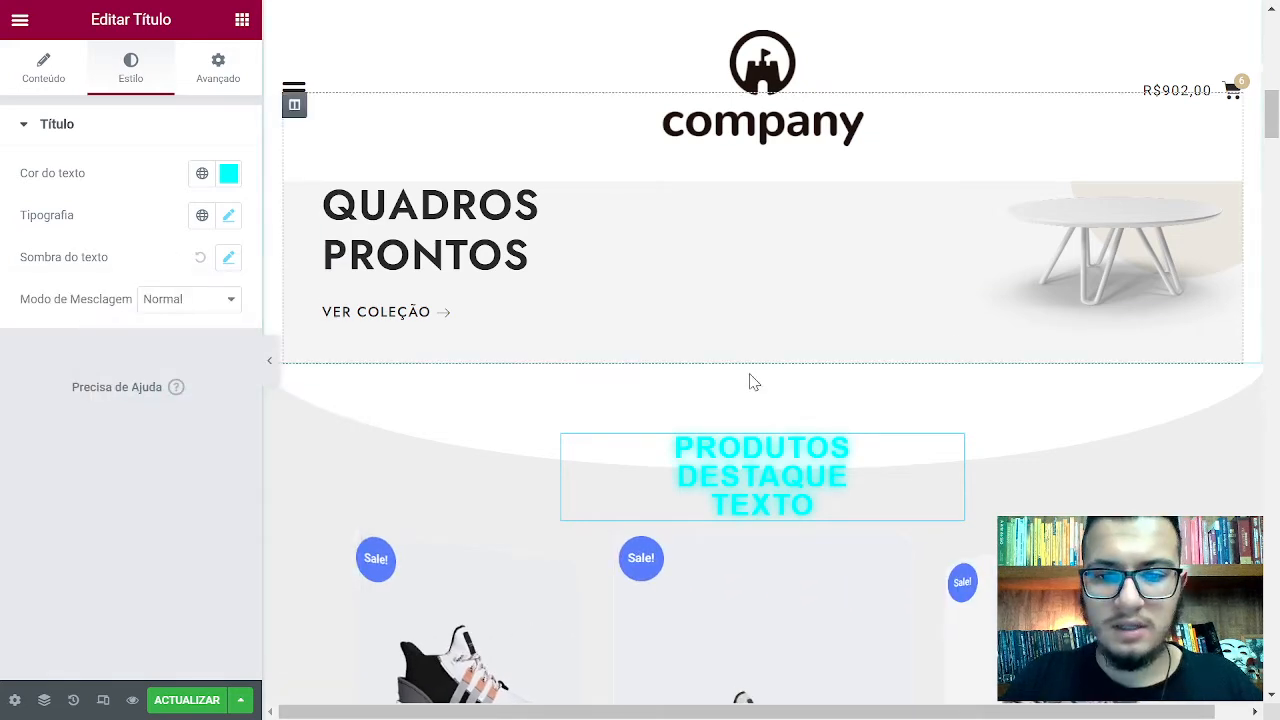
Set the products section's background colour to black #000000
left_click(163, 260)
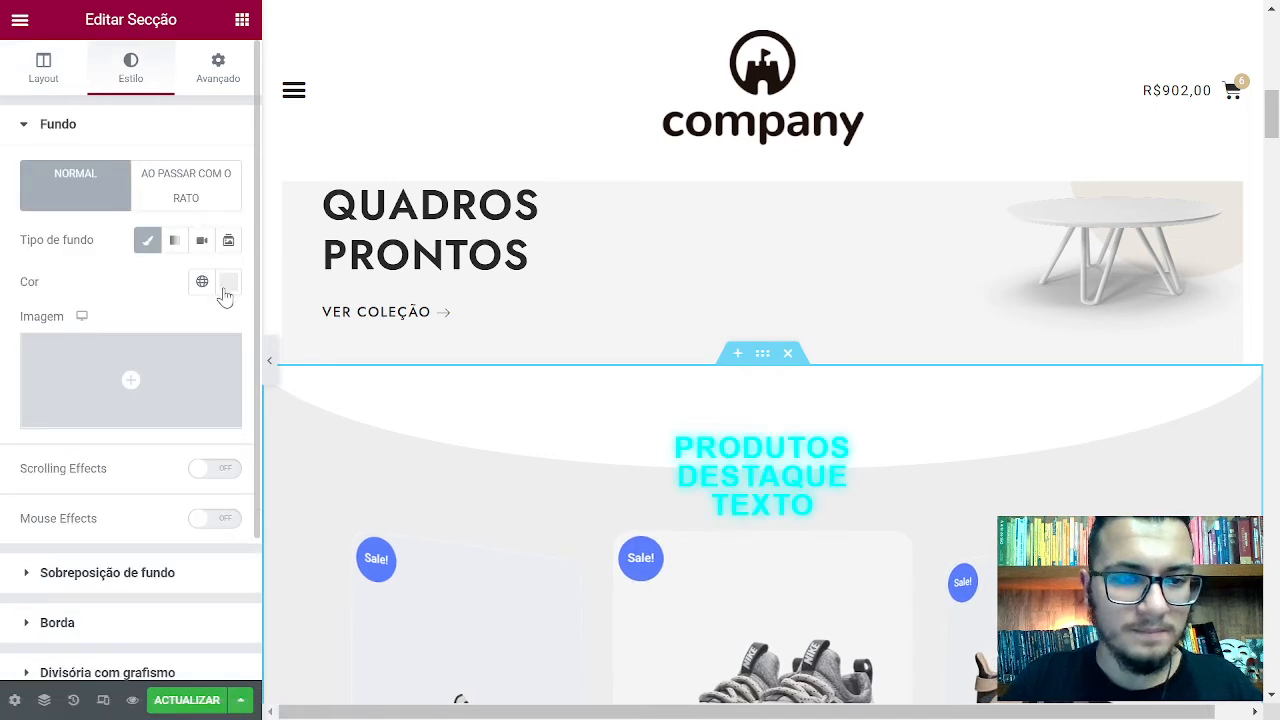
left_click(228, 282)
type("#000000")
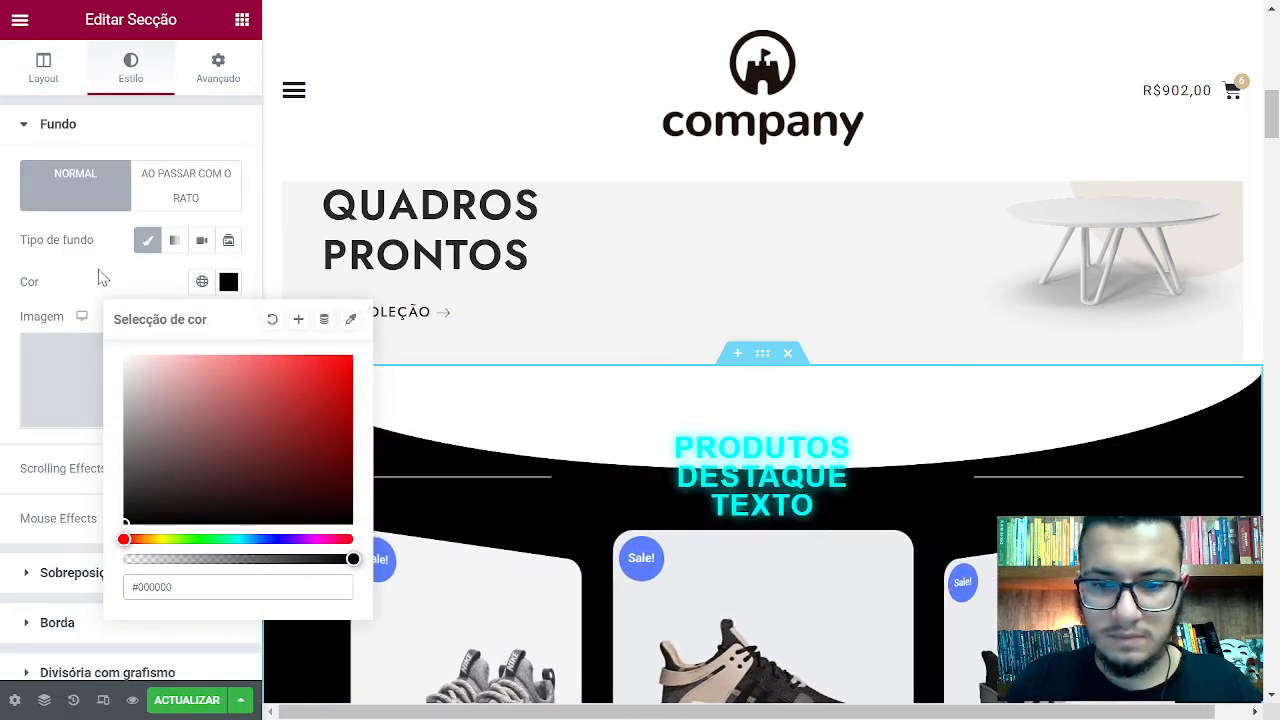
left_click(855, 470)
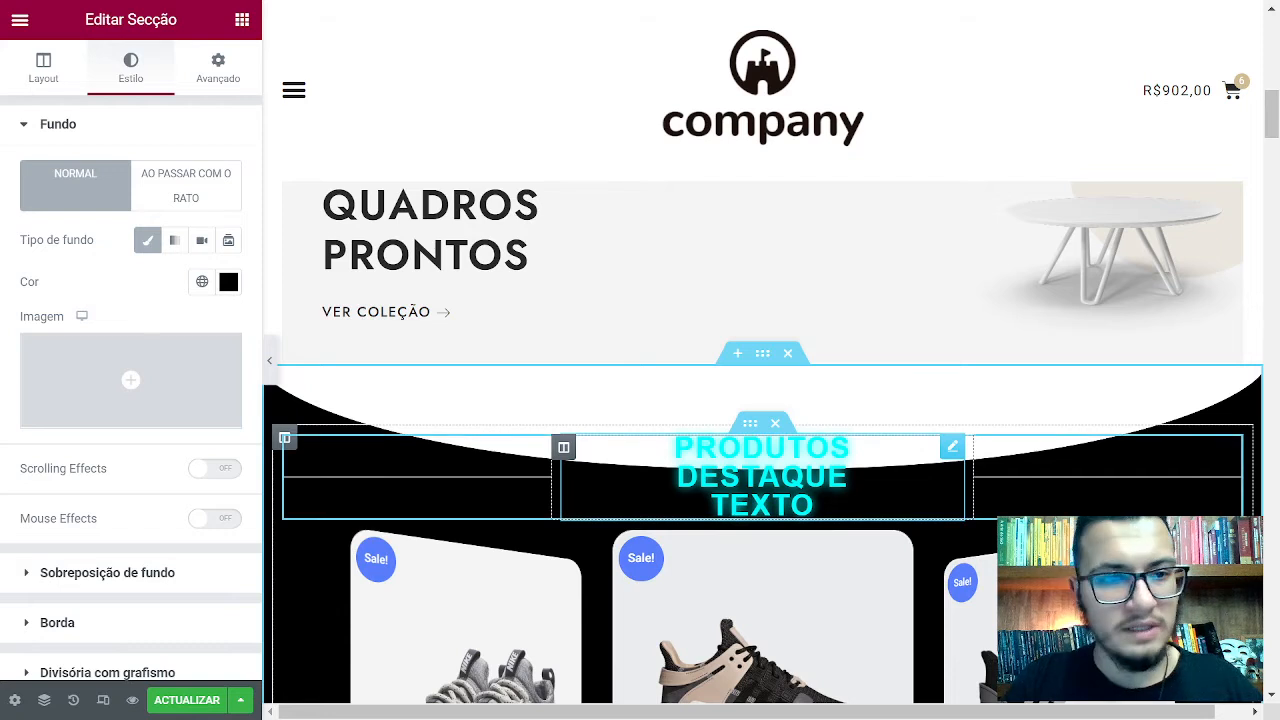
Give the heading a 30 px top margin in its Advanced settings
left_click(855, 470)
left_click(218, 68)
left_click(40, 196)
type("30")
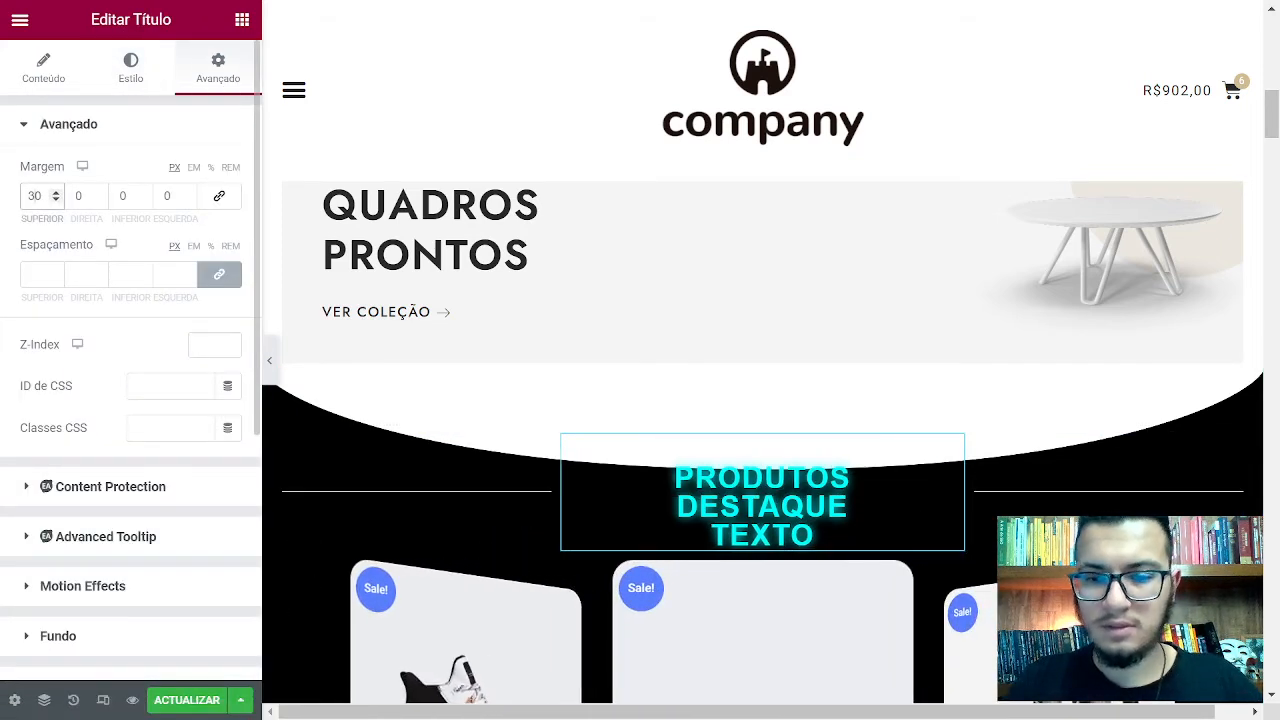
key("BackSpace")
key("BackSpace")
type("50")
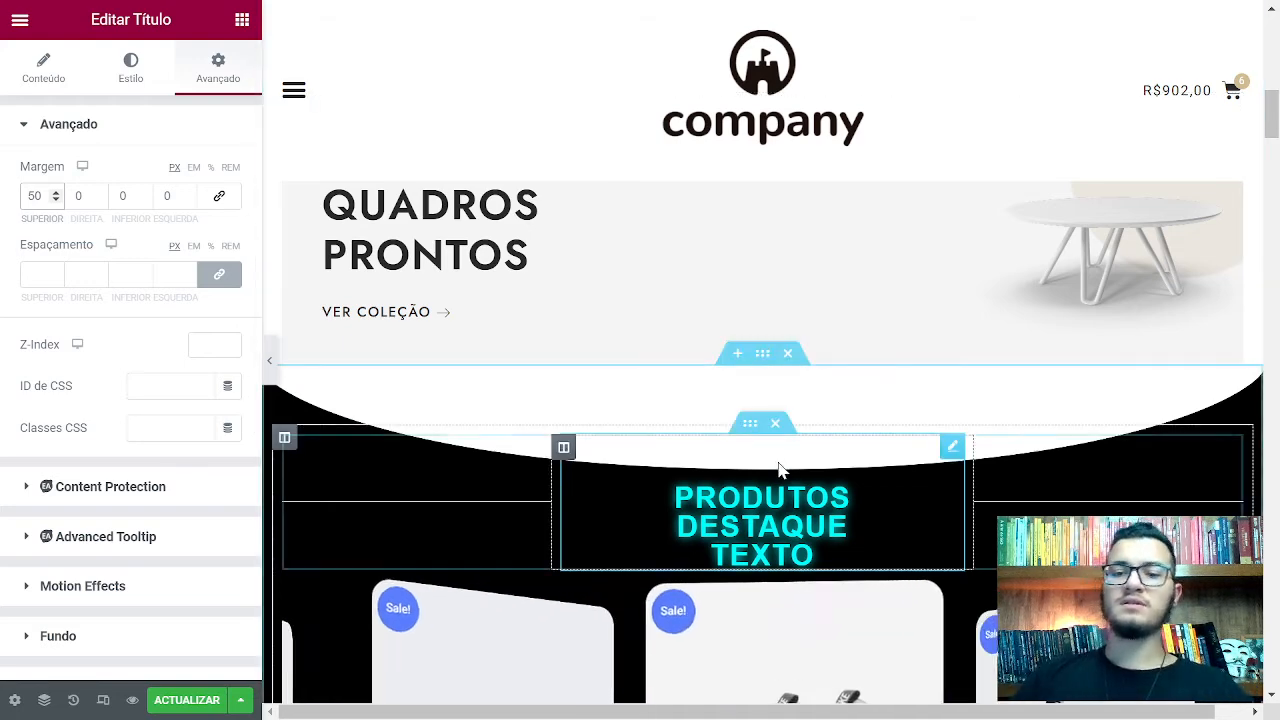
scroll(780, 470, "down", 1)
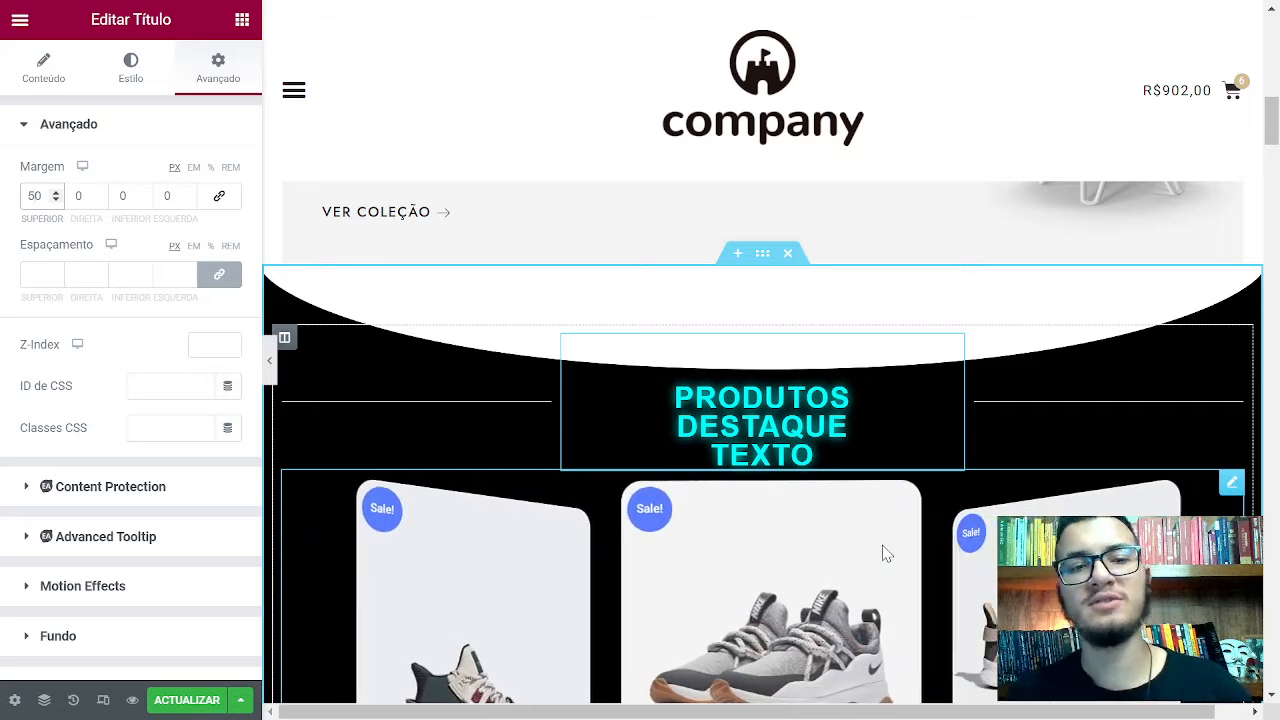
key("BackSpace")
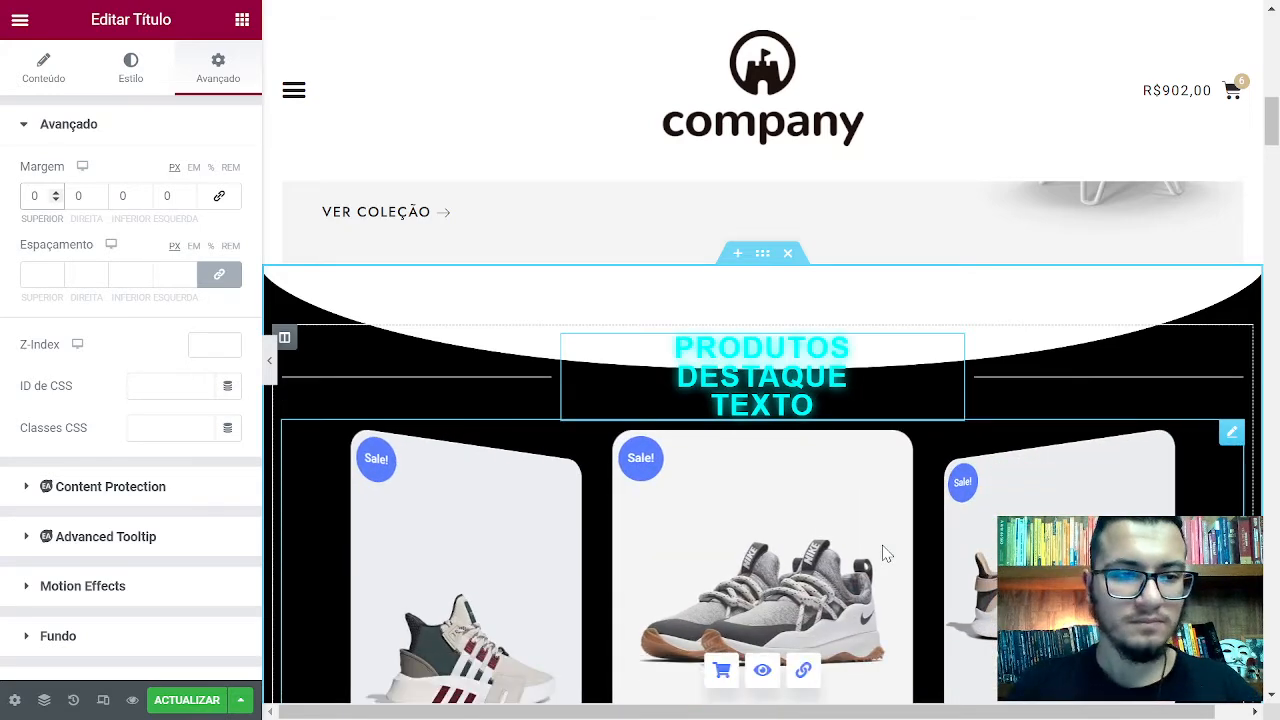
left_click(133, 84)
left_click(210, 88)
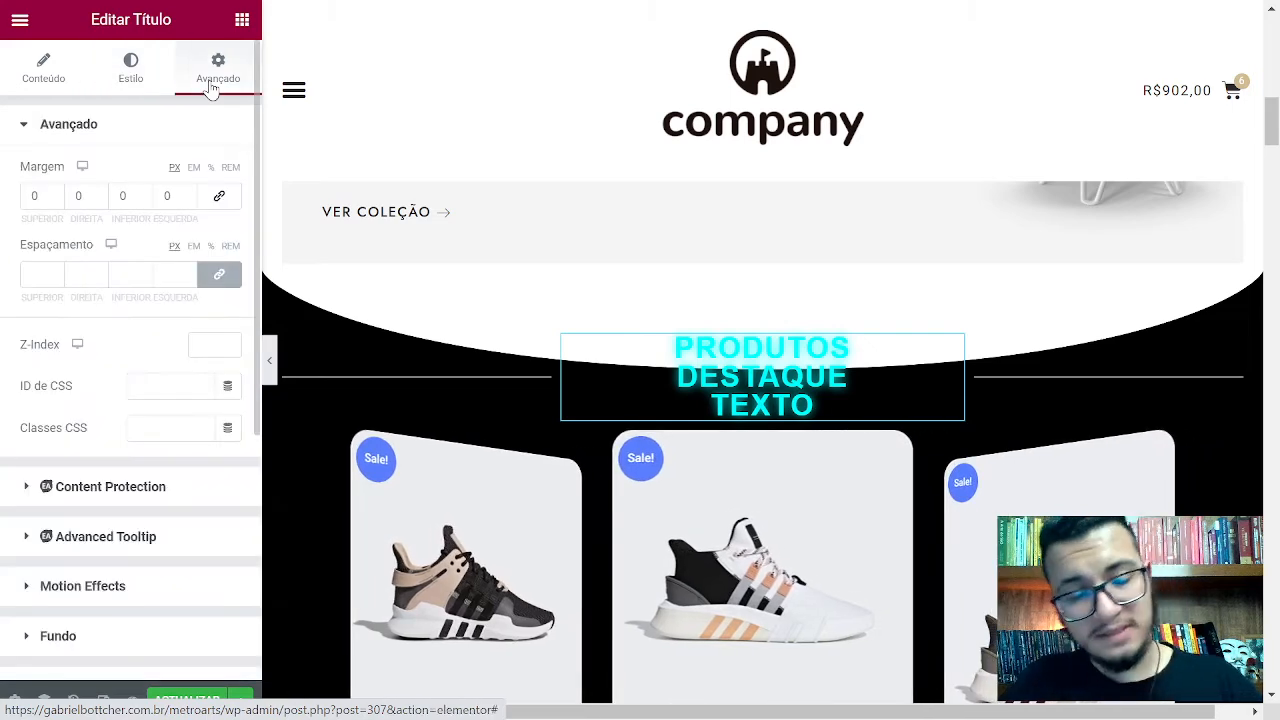
scroll(177, 297, "down", 4)
scroll(177, 315, "up", 3)
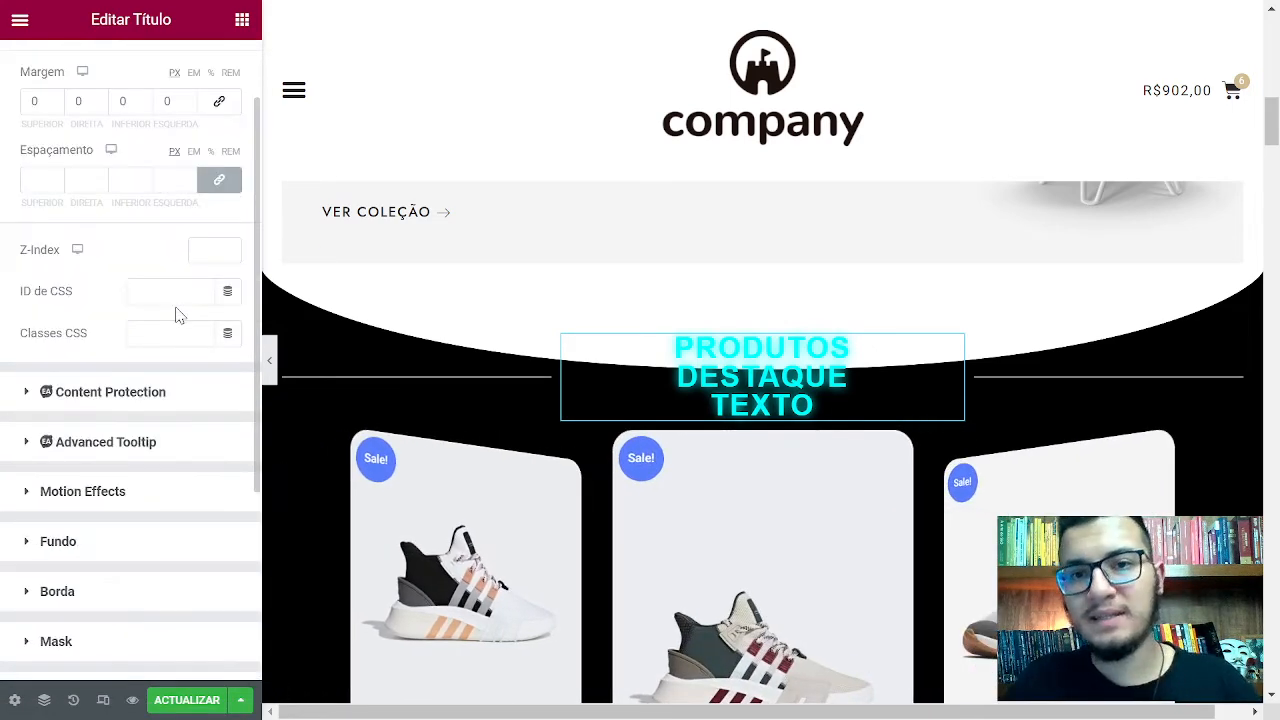
scroll(177, 315, "up", 1)
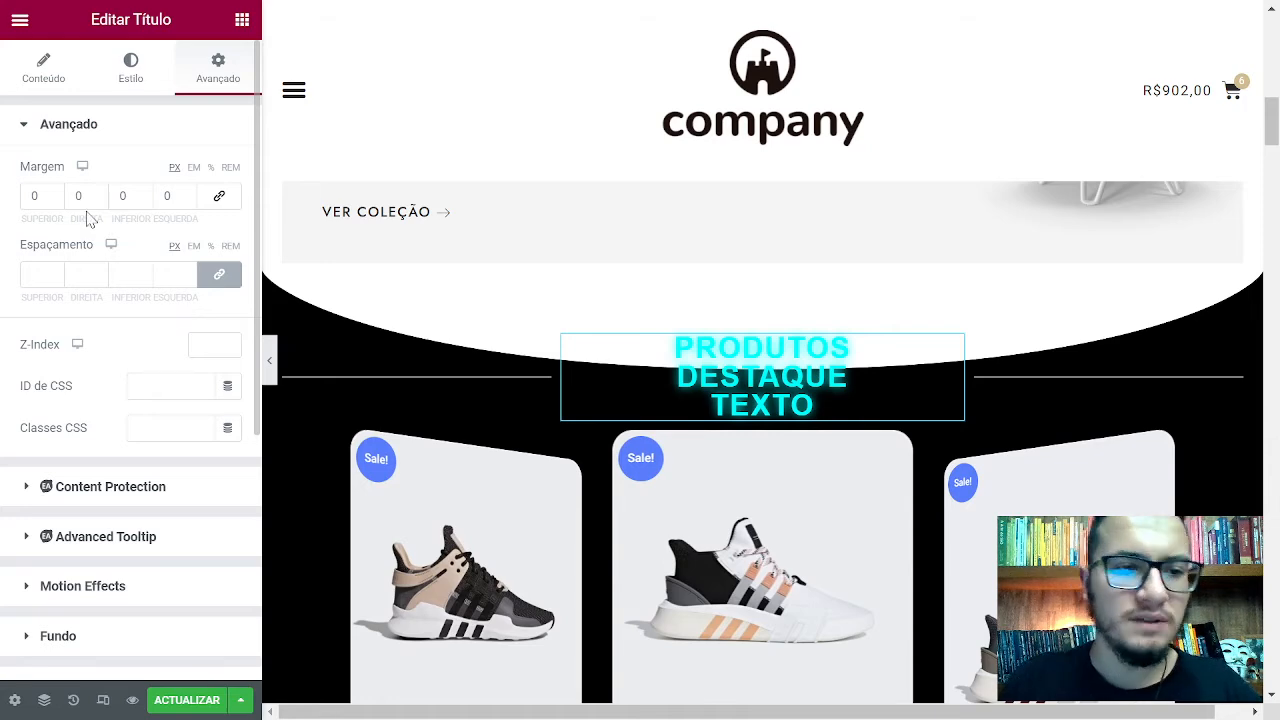
left_click(36, 196)
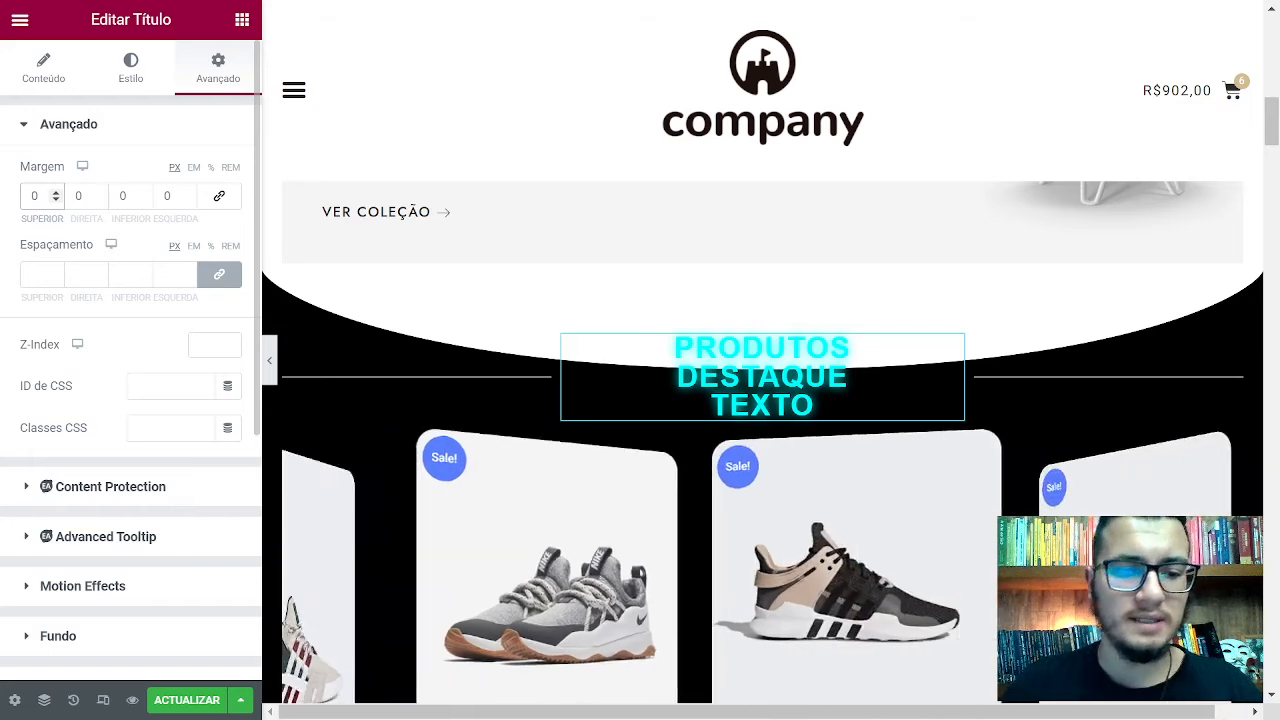
scroll(110, 338, "down", 2)
scroll(110, 338, "up", 2)
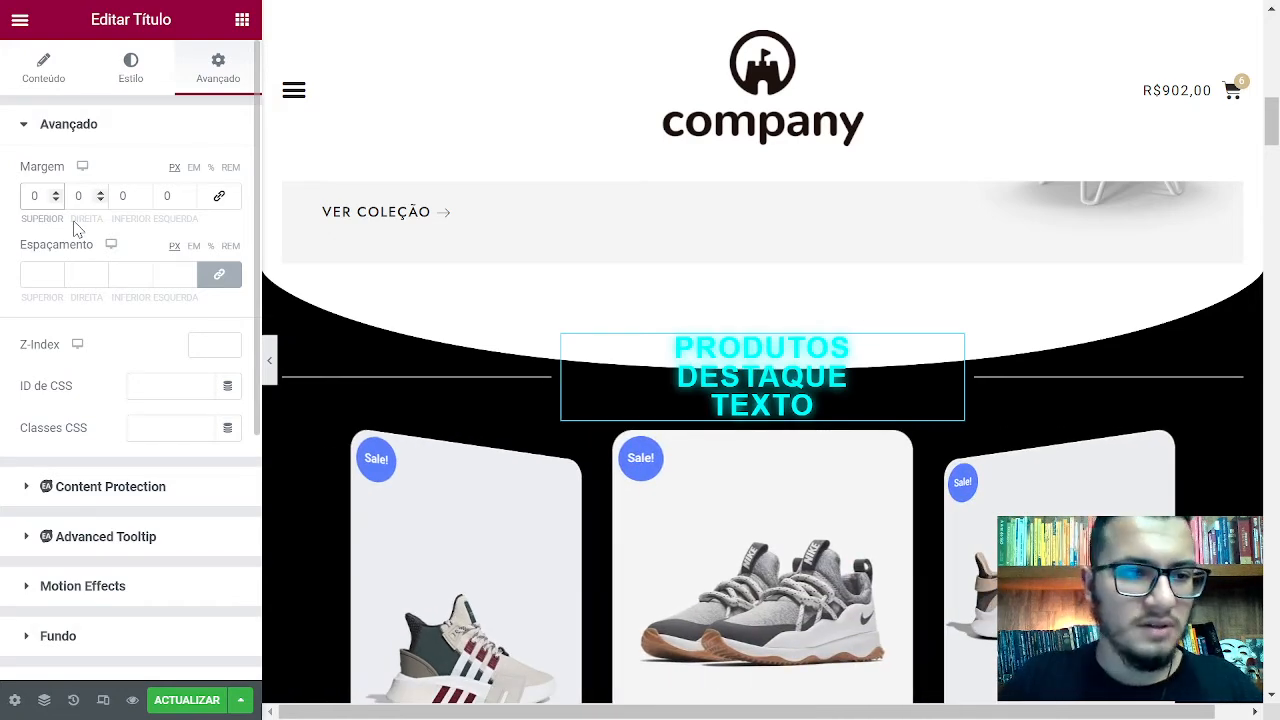
type("123")
key("BackSpace")
key("BackSpace")
key("BackSpace")
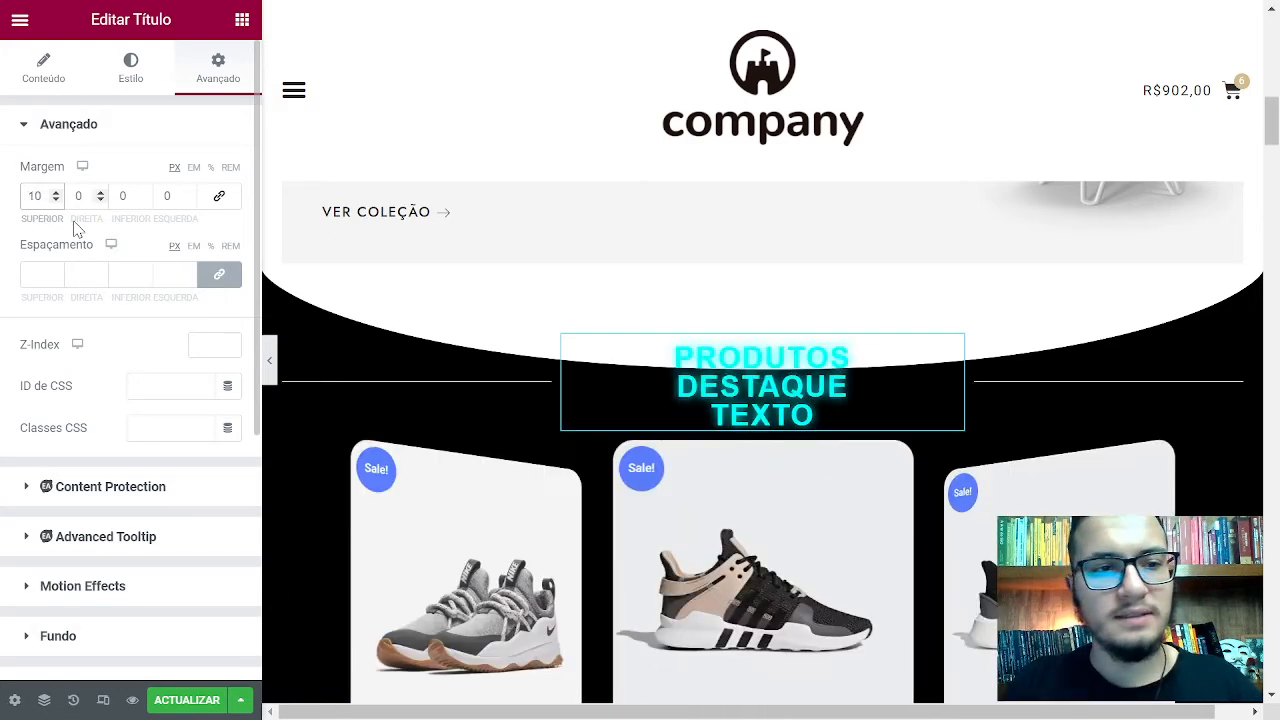
left_click(40, 274)
type("44")
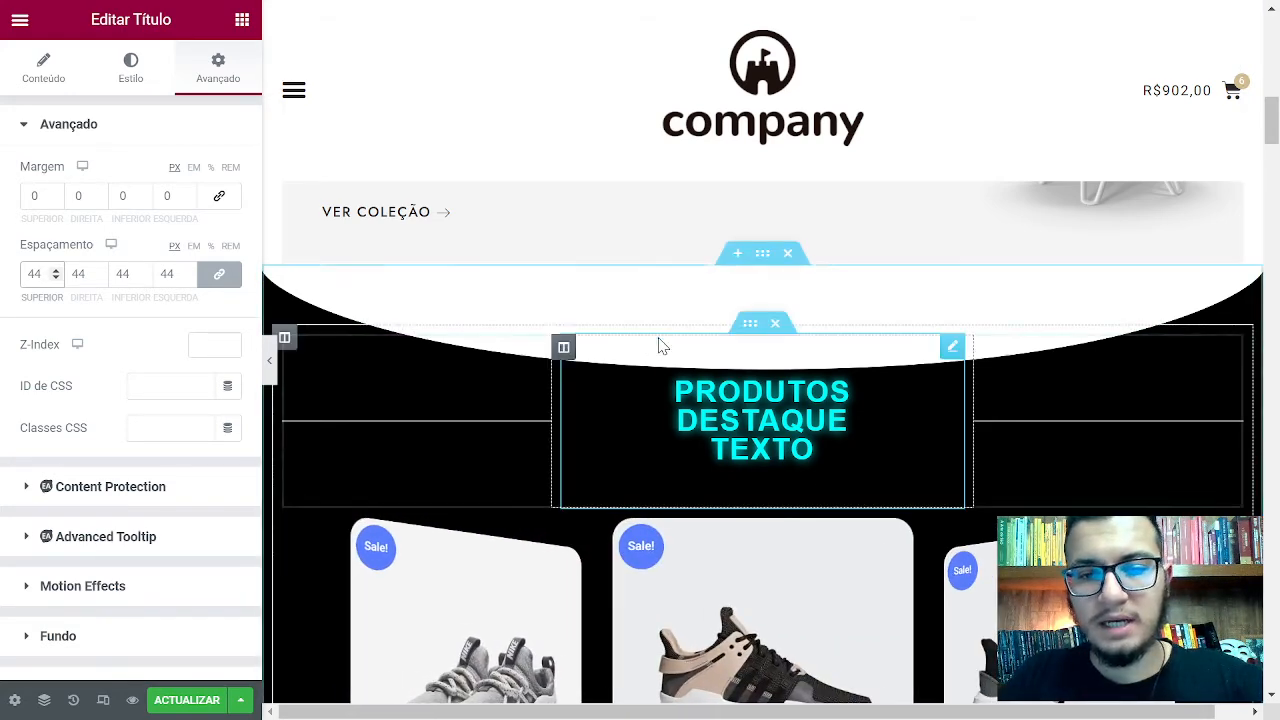
key("BackSpace")
key("BackSpace")
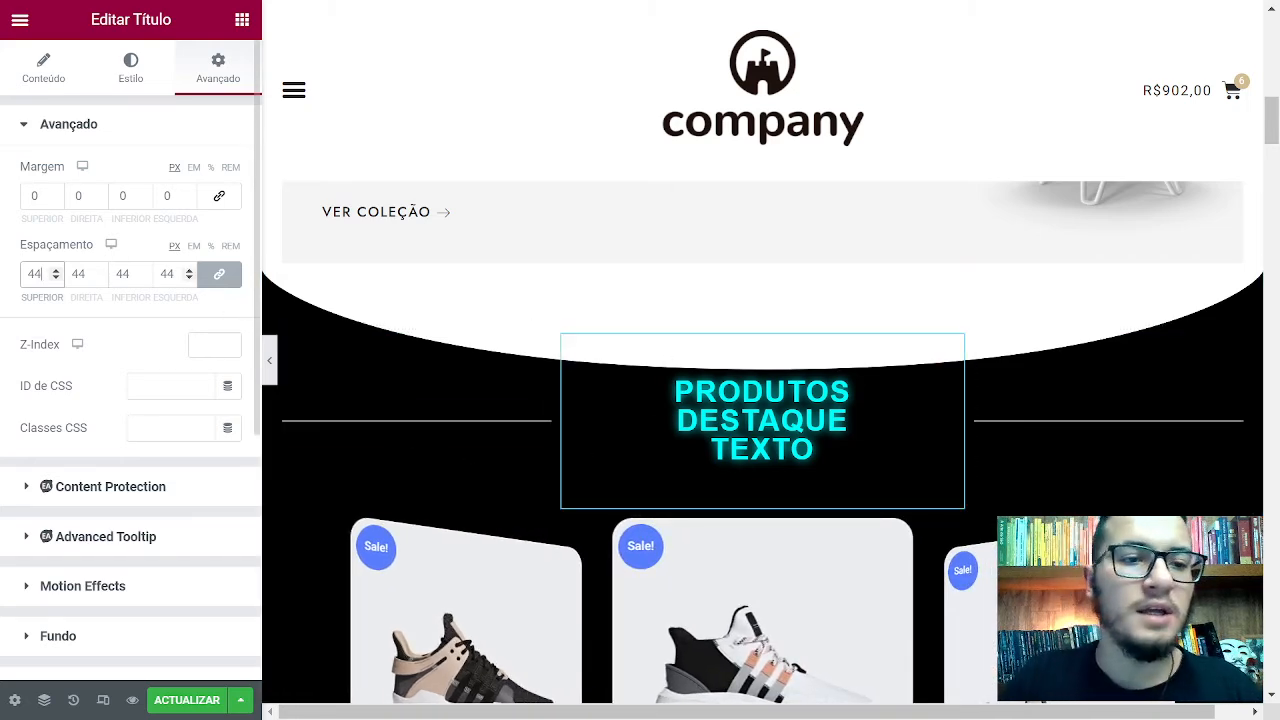
scroll(200, 380, "down", 3)
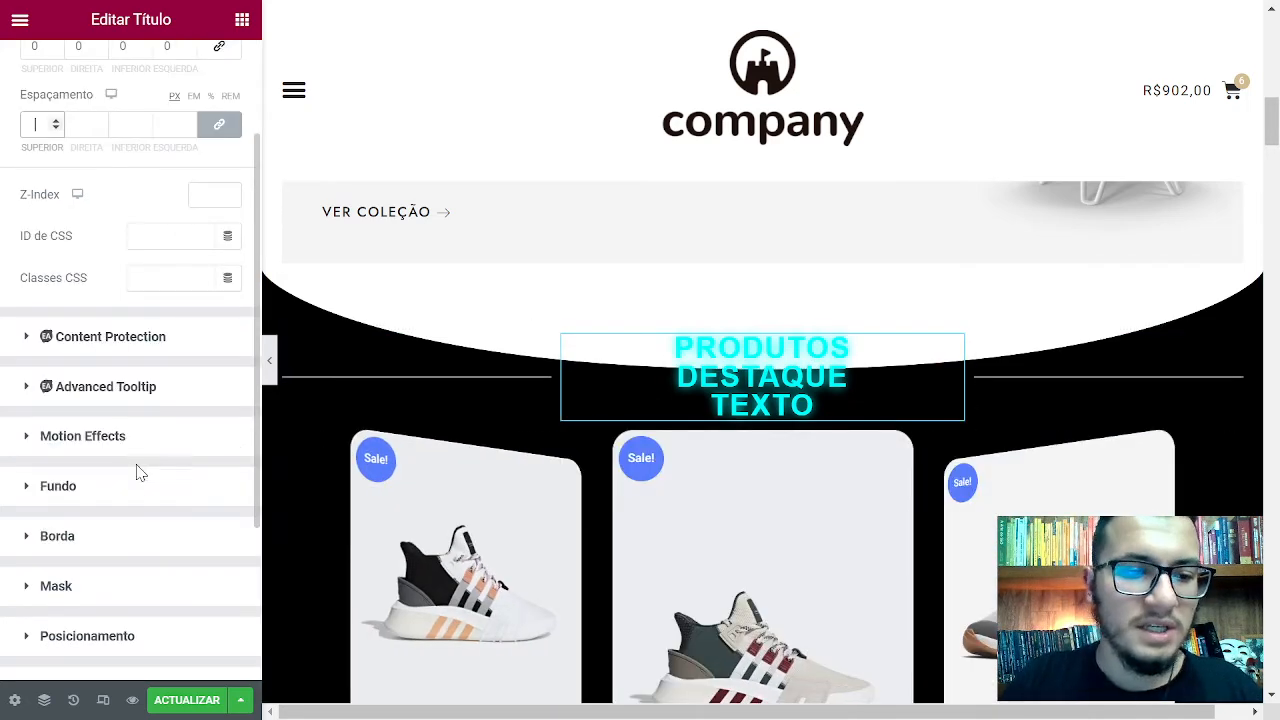
Set the heading's Animação de entrada to Fade In Right, leaving scrolling effects off
left_click(165, 440)
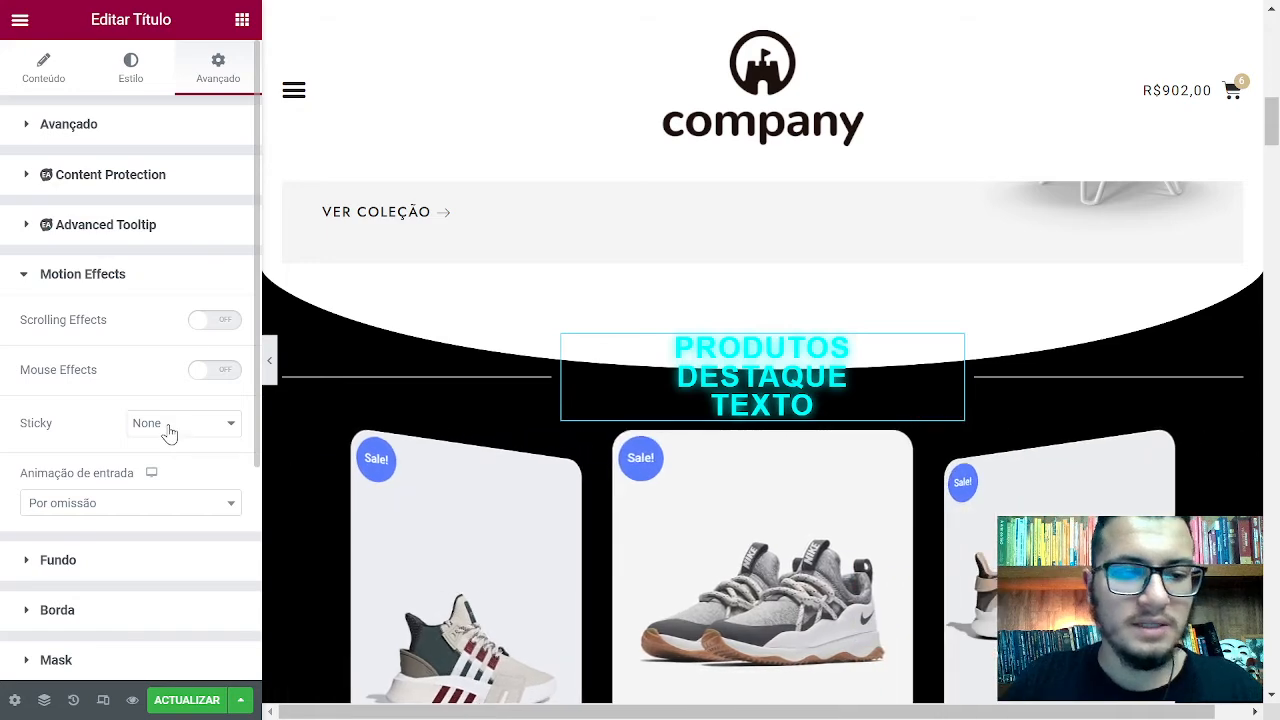
left_click(213, 322)
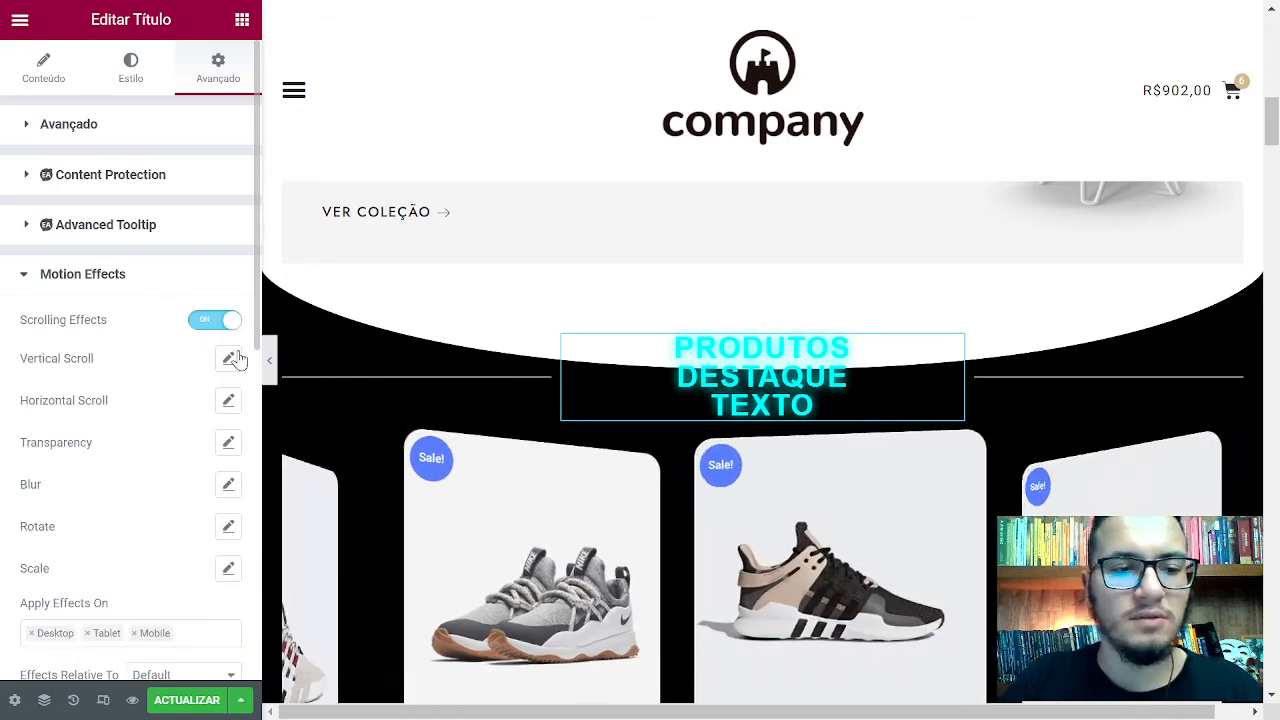
left_click(215, 322)
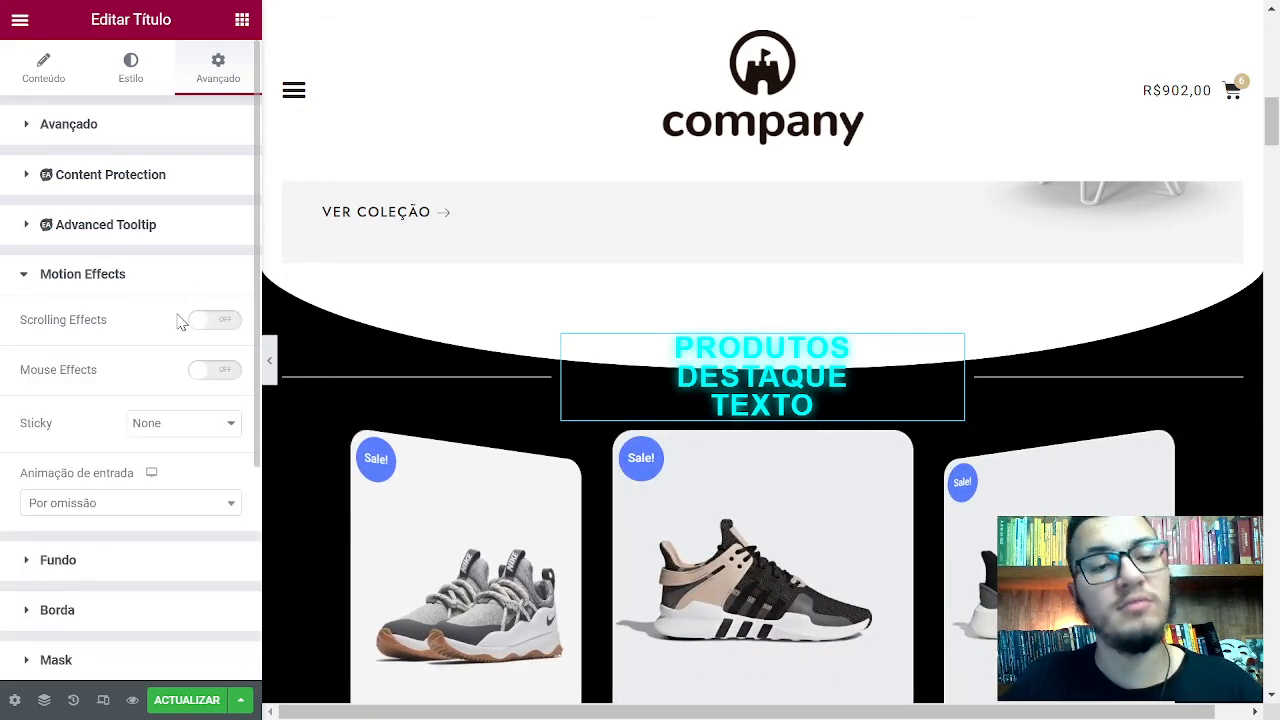
left_click(152, 505)
left_click(118, 396)
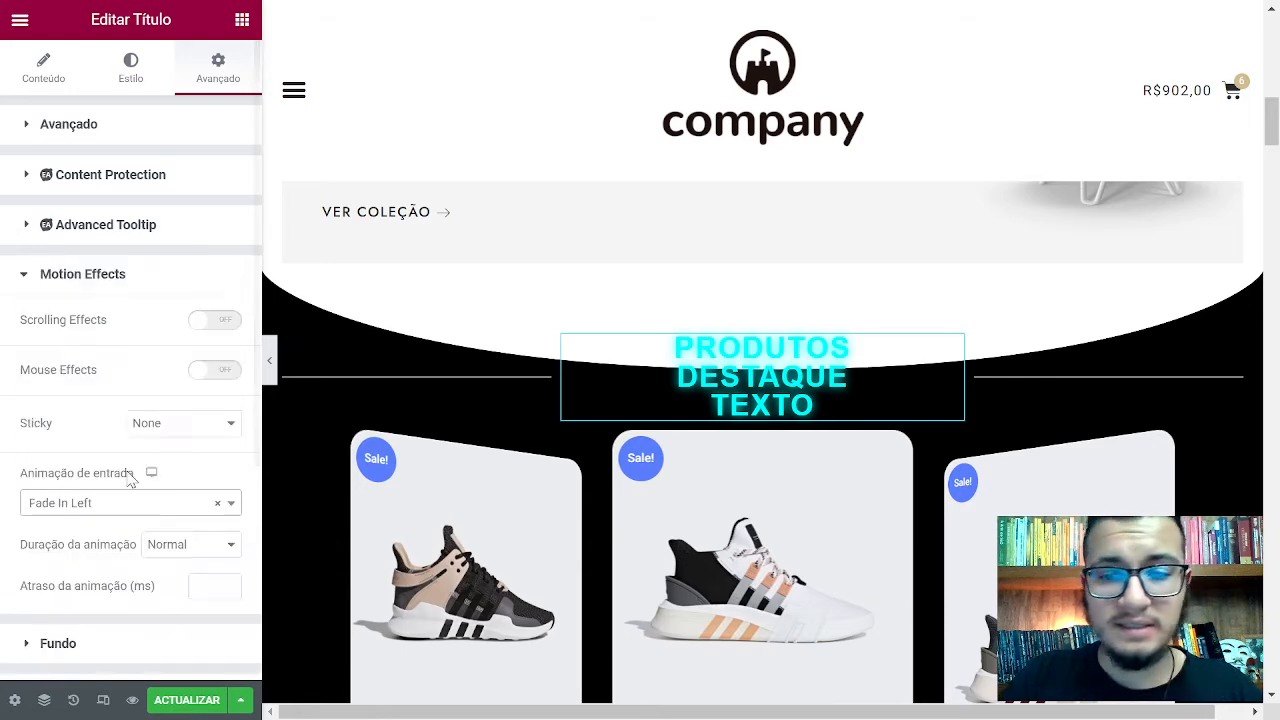
left_click(146, 512)
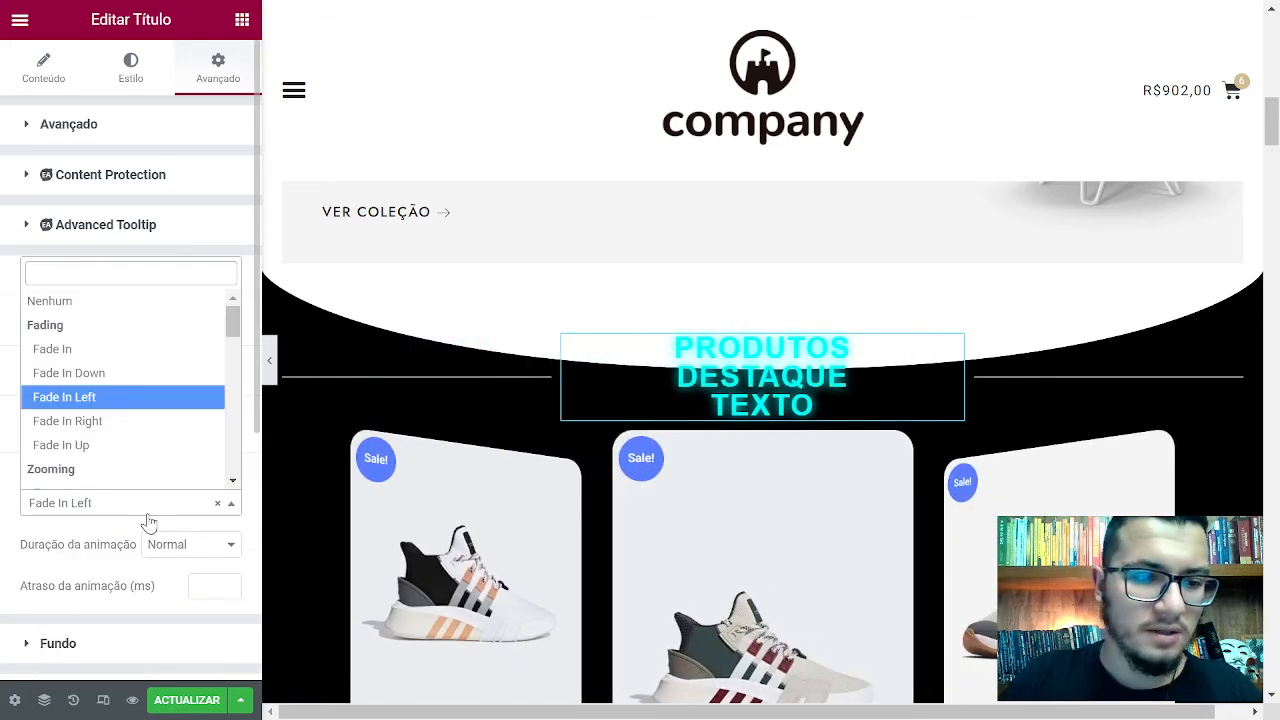
left_click(186, 424)
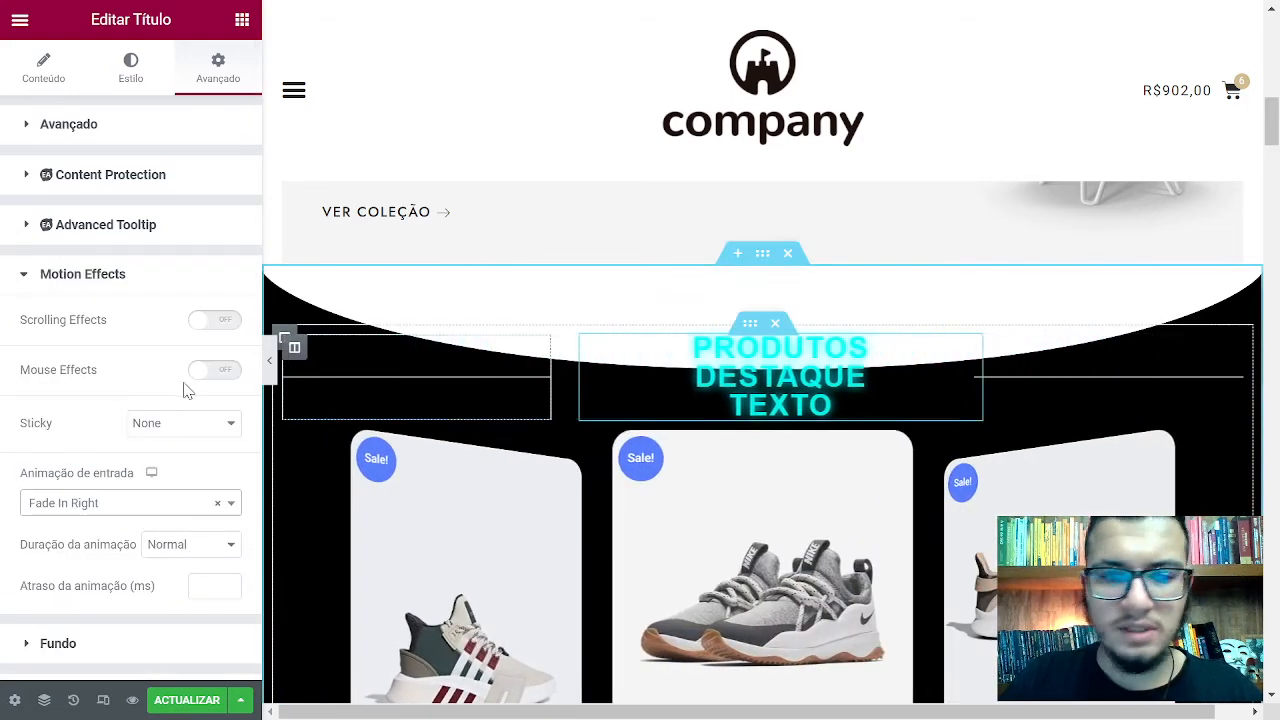
scroll(106, 600, "down", 4)
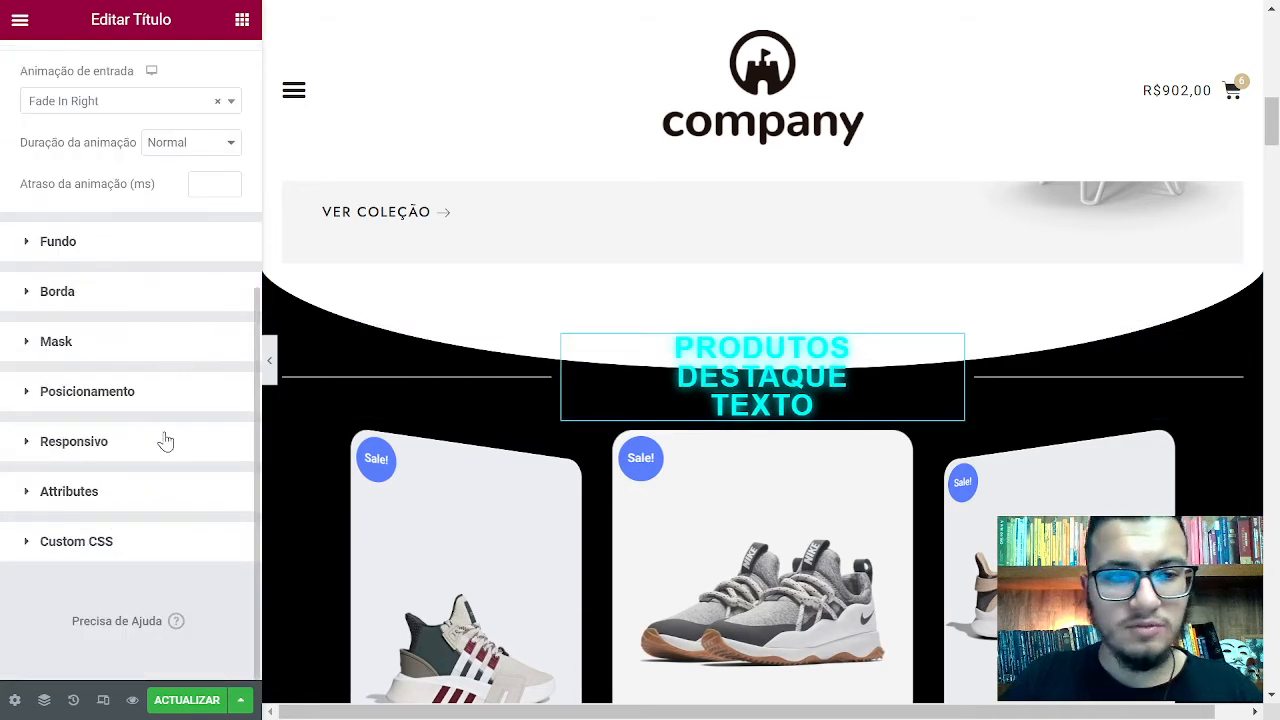
left_click(180, 241)
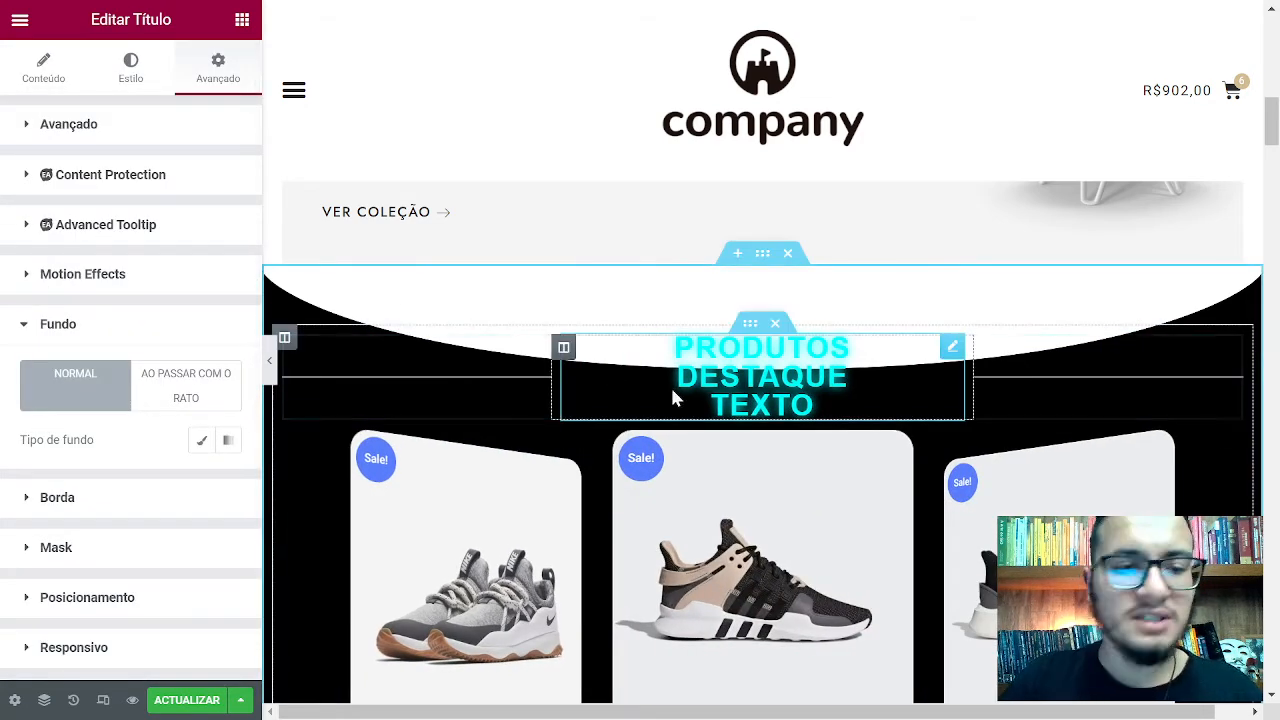
left_click(202, 441)
left_click(228, 482)
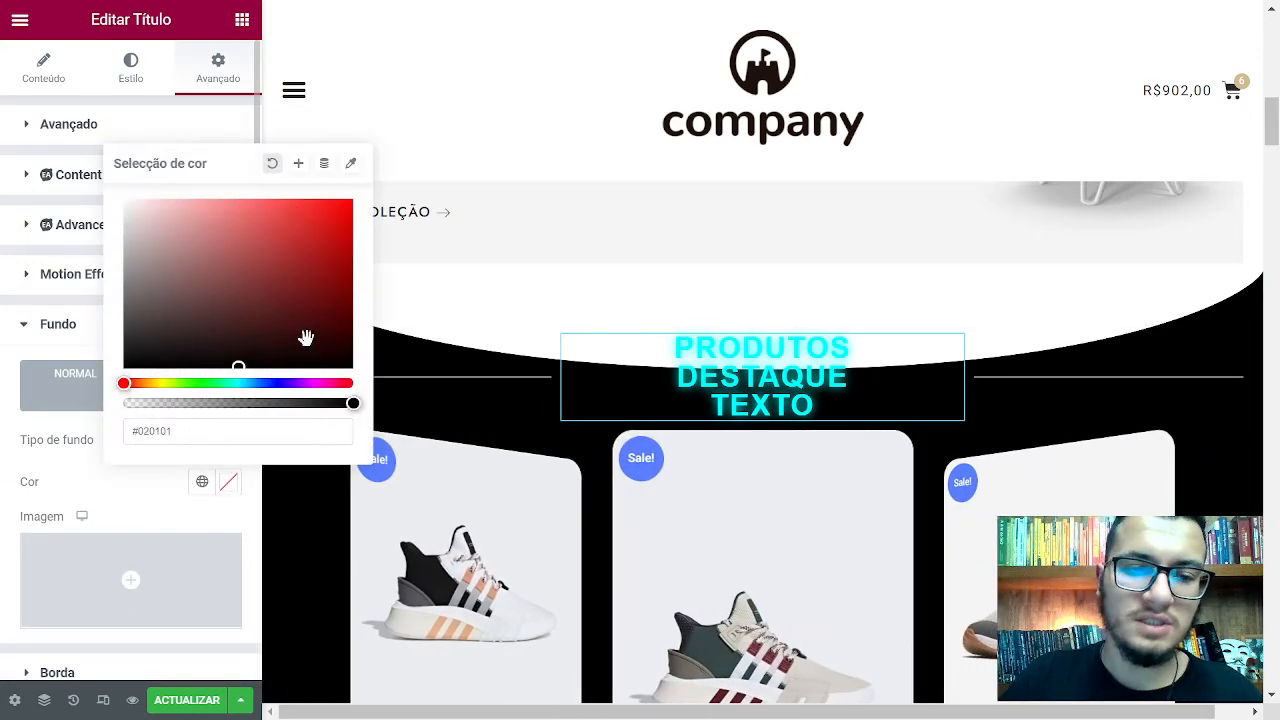
left_click(188, 200)
left_click(122, 481)
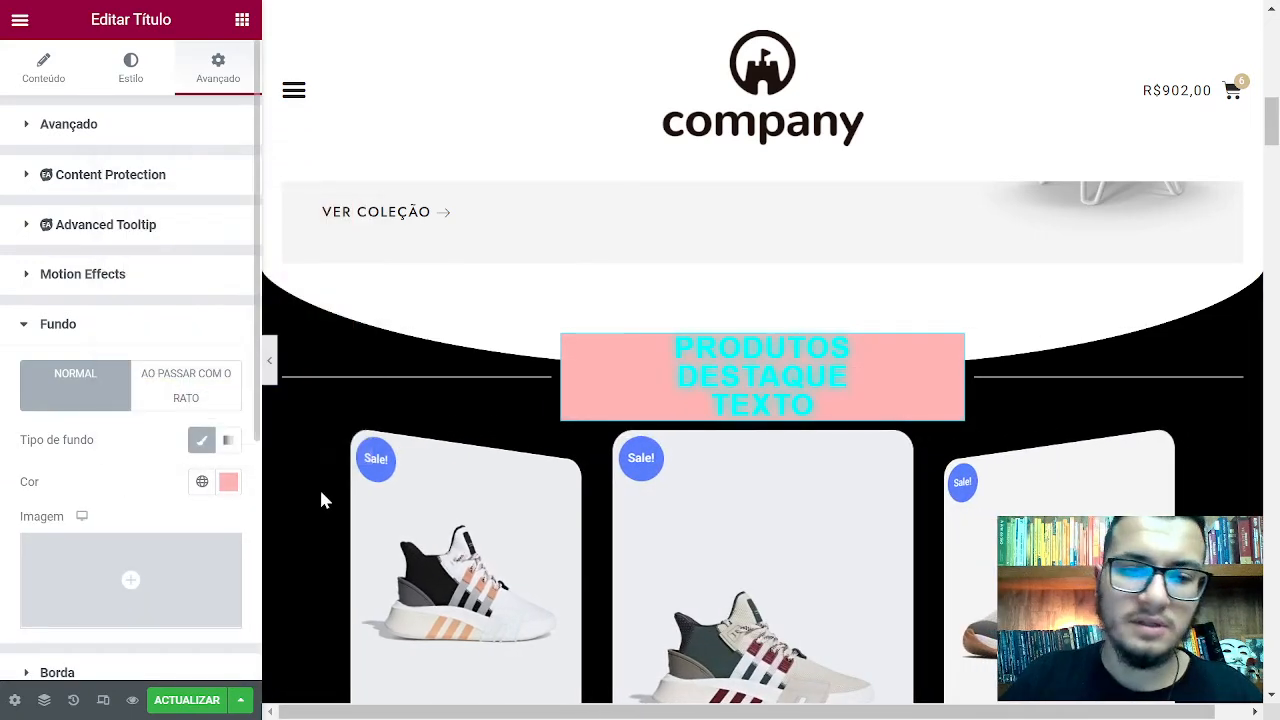
scroll(166, 440, "down", 3)
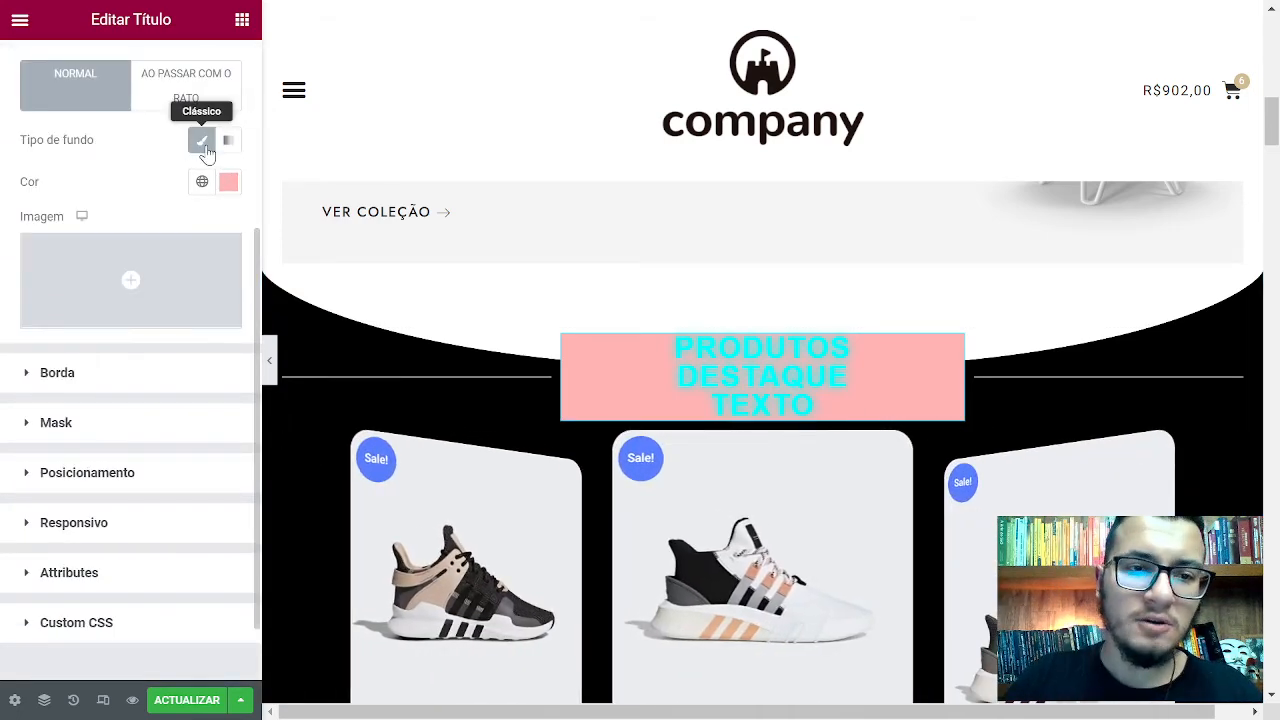
left_click(201, 141)
left_click(177, 178)
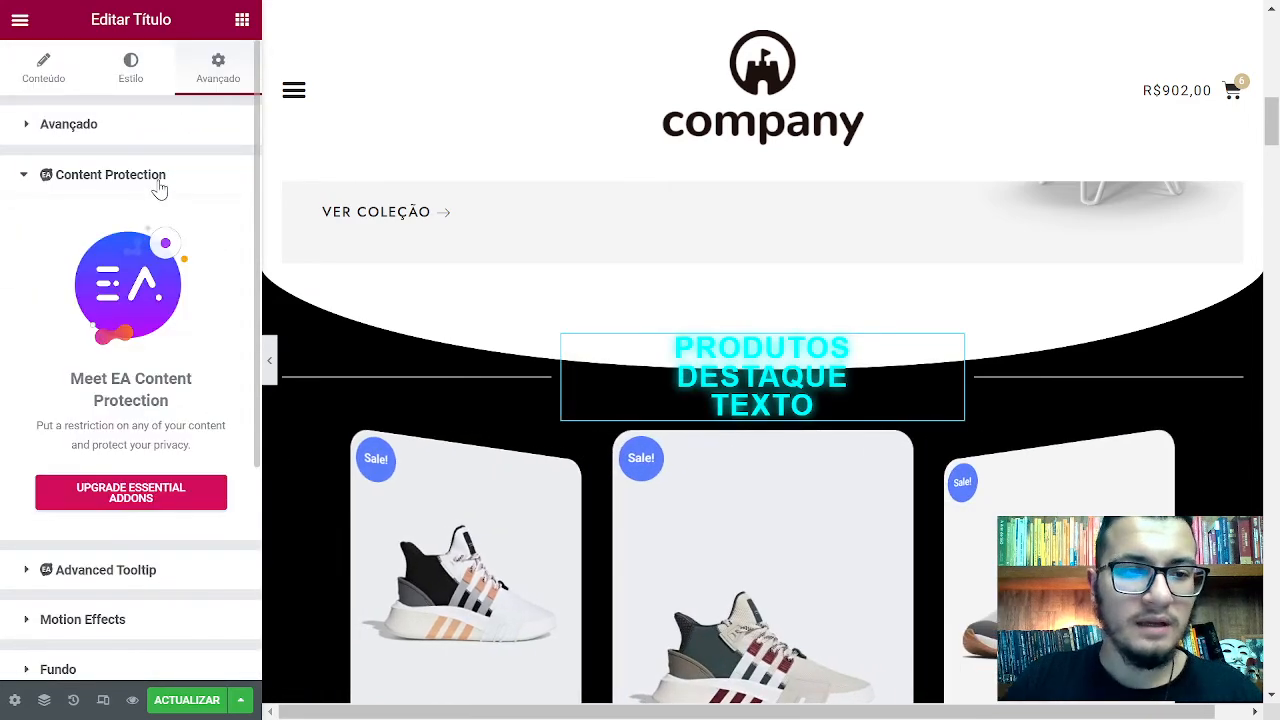
left_click(160, 186)
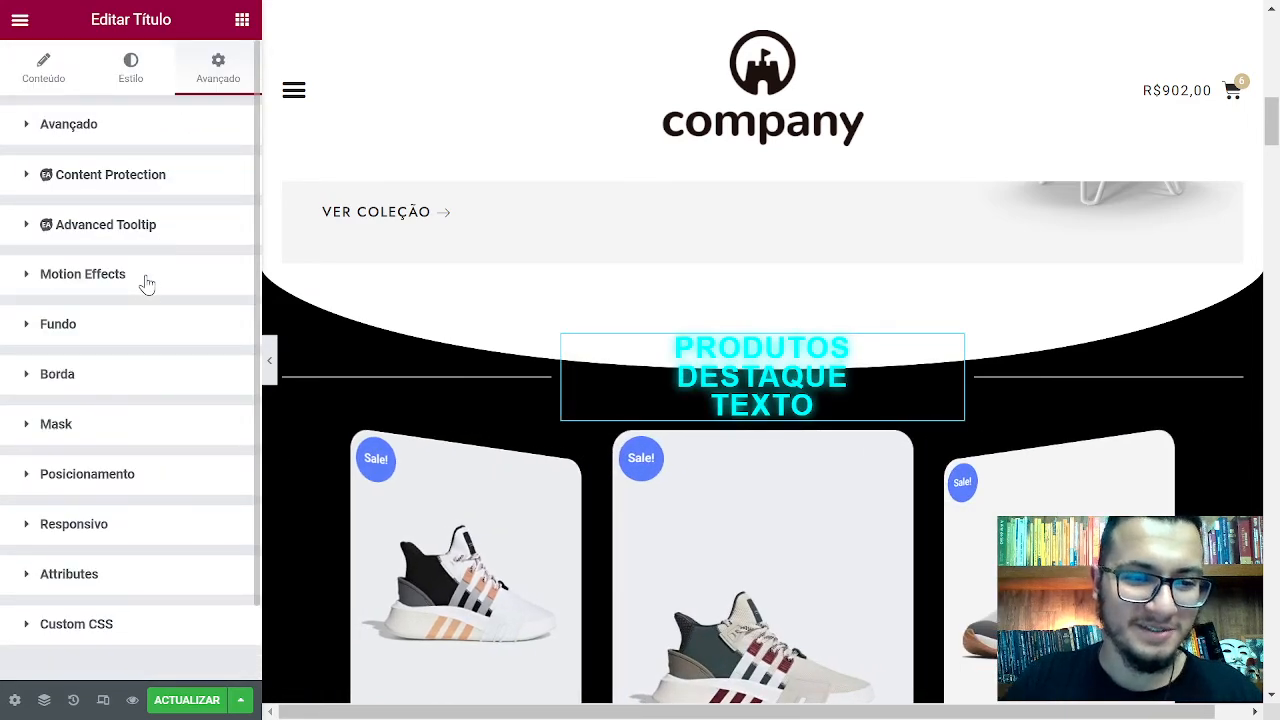
left_click(146, 280)
scroll(130, 350, "down", 5)
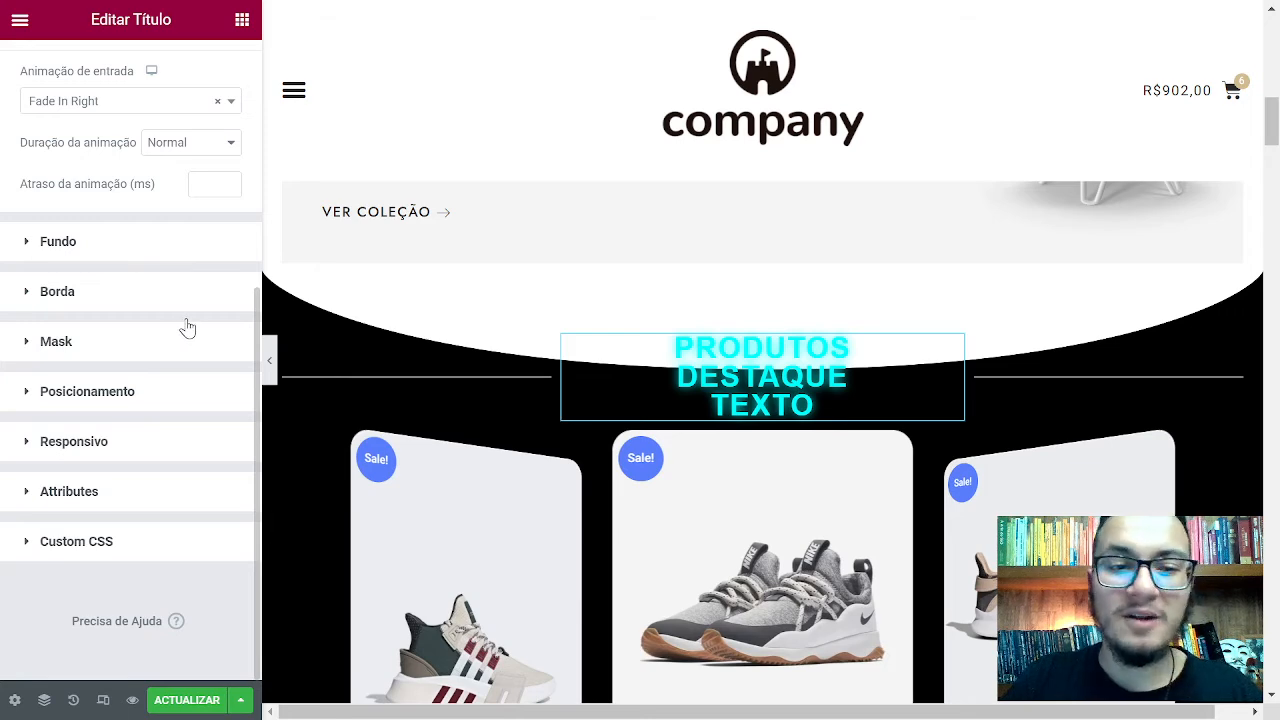
Give the heading a classic red #C71111 background on the Ao passar com o rato state
left_click(176, 318)
left_click(192, 380)
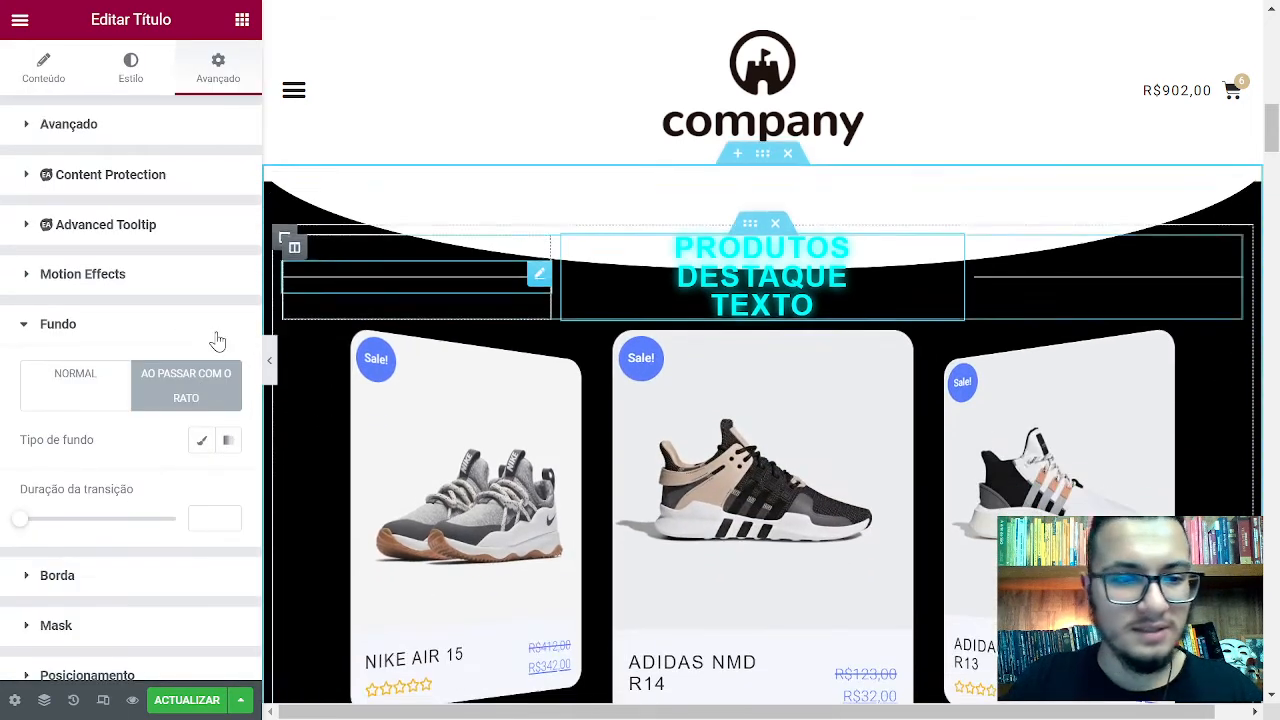
left_click(201, 441)
left_click(228, 487)
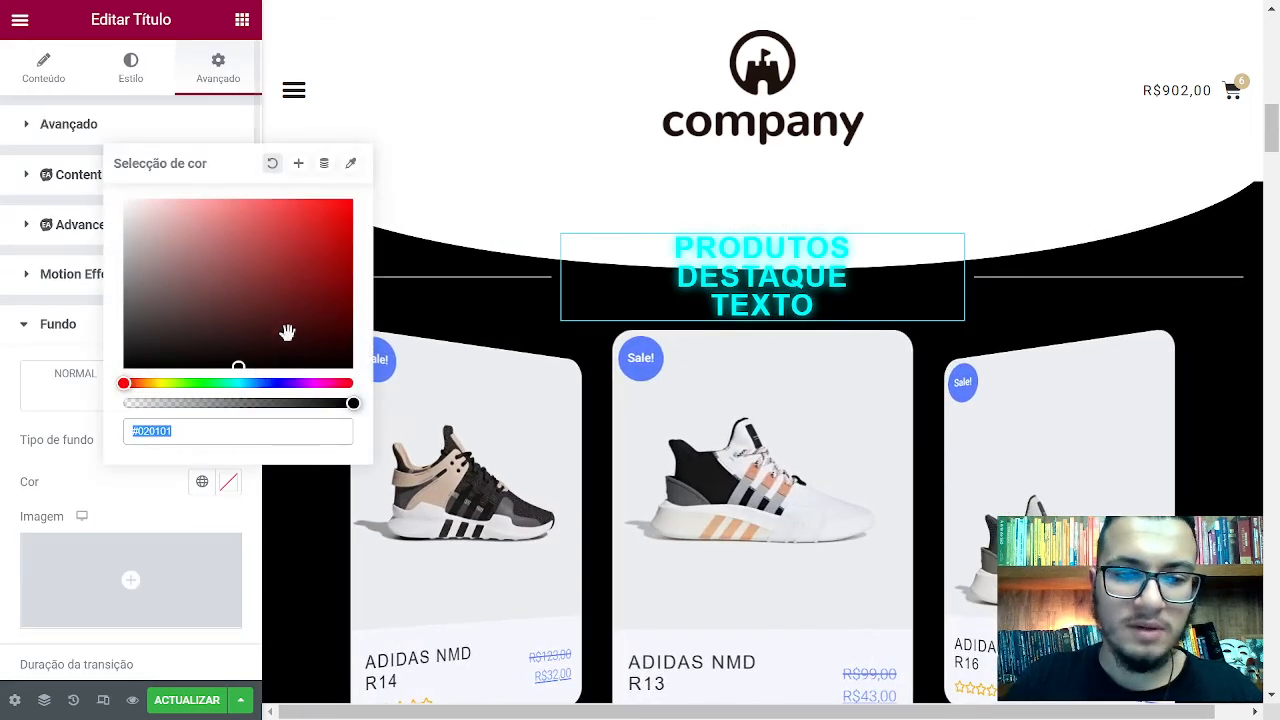
mouse_move(171, 360)
left_mouse_down()
mouse_move(220, 206)
mouse_move(65, 399)
left_mouse_up()
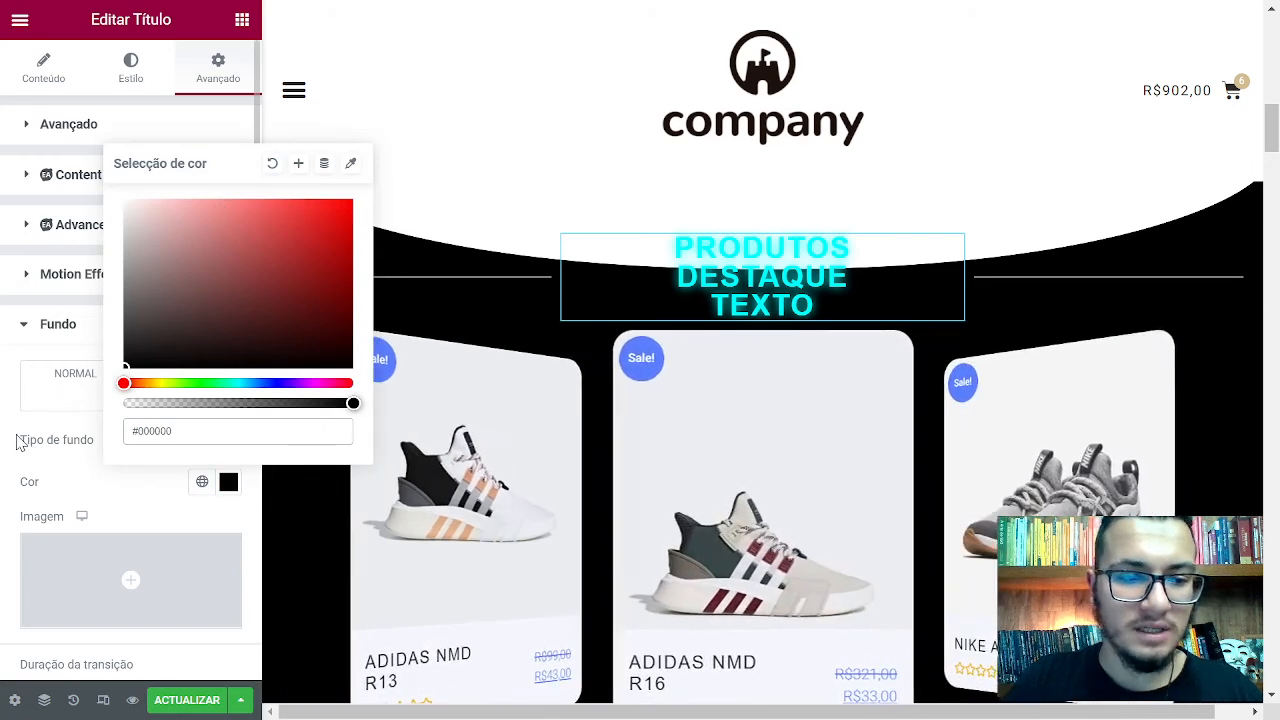
left_click(20, 437)
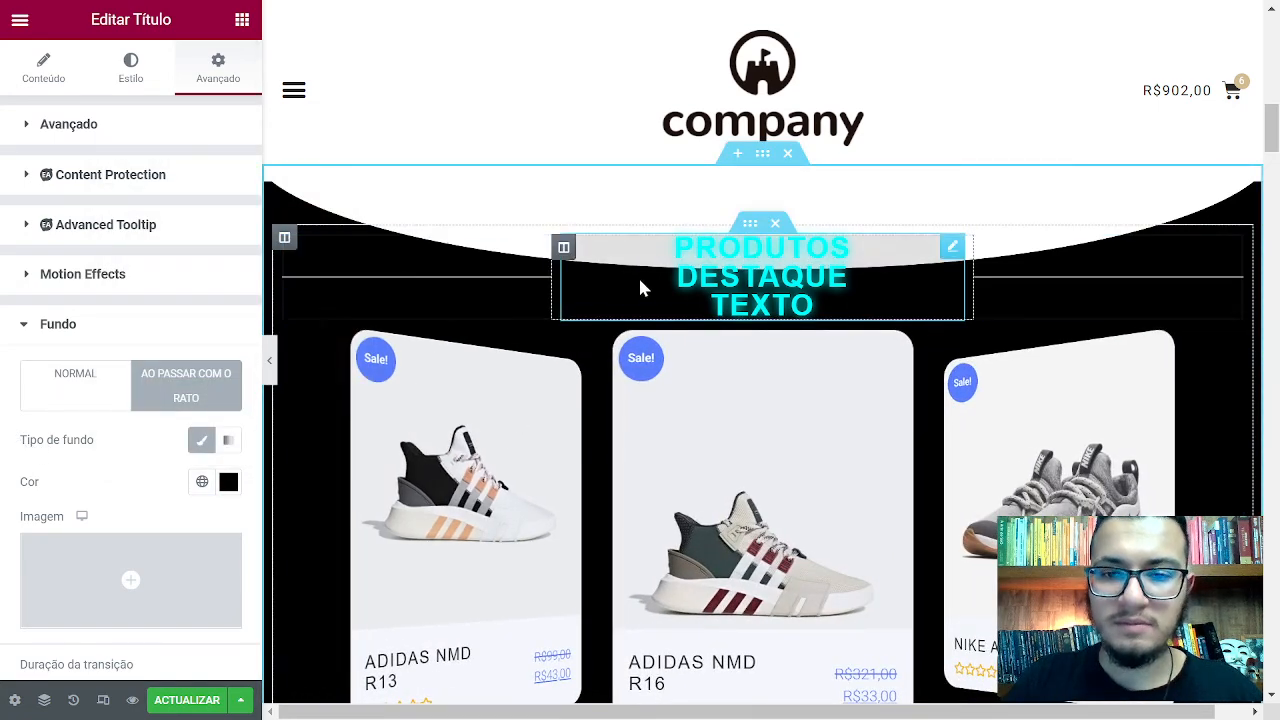
left_click(228, 482)
left_click(331, 234)
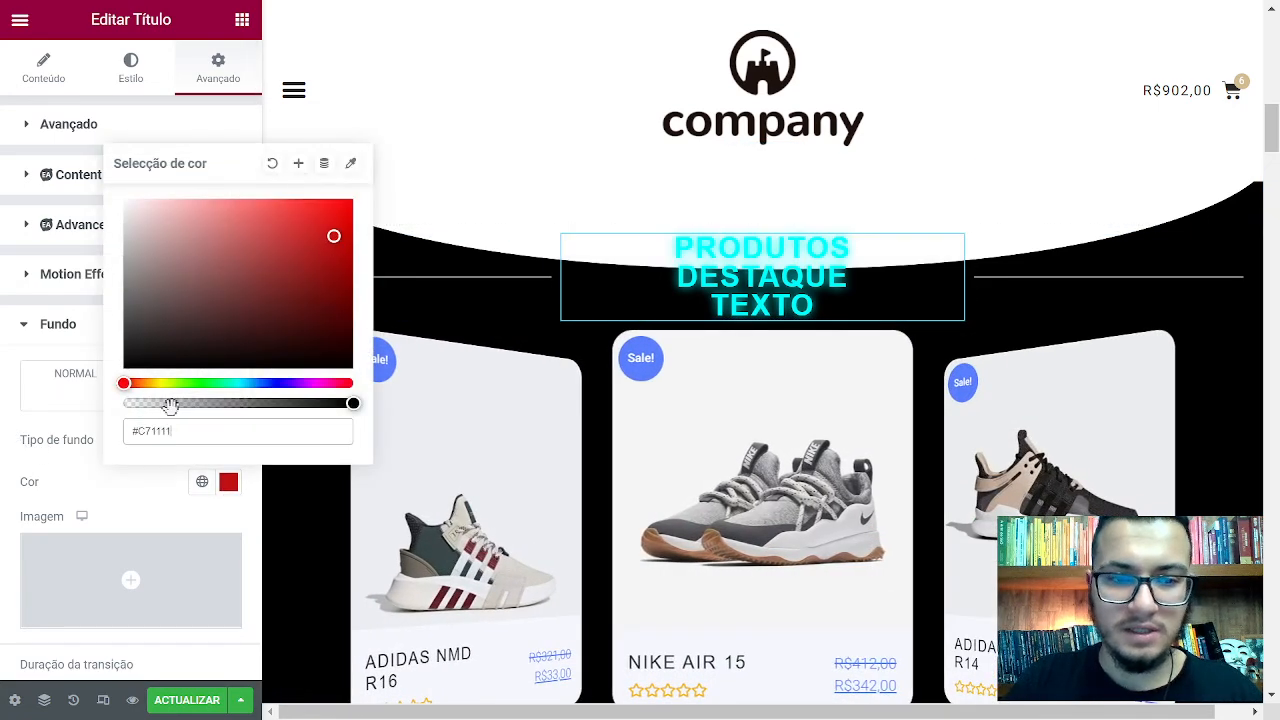
left_click(290, 340)
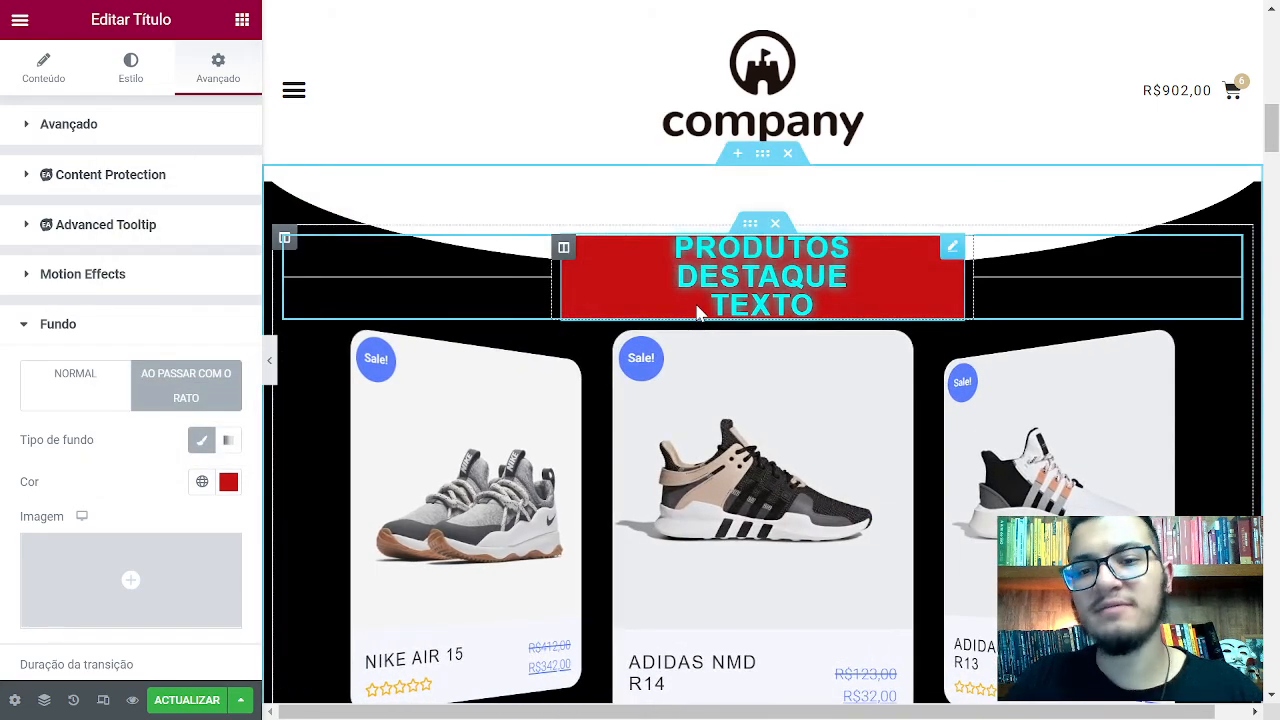
scroll(160, 465, "down", 3)
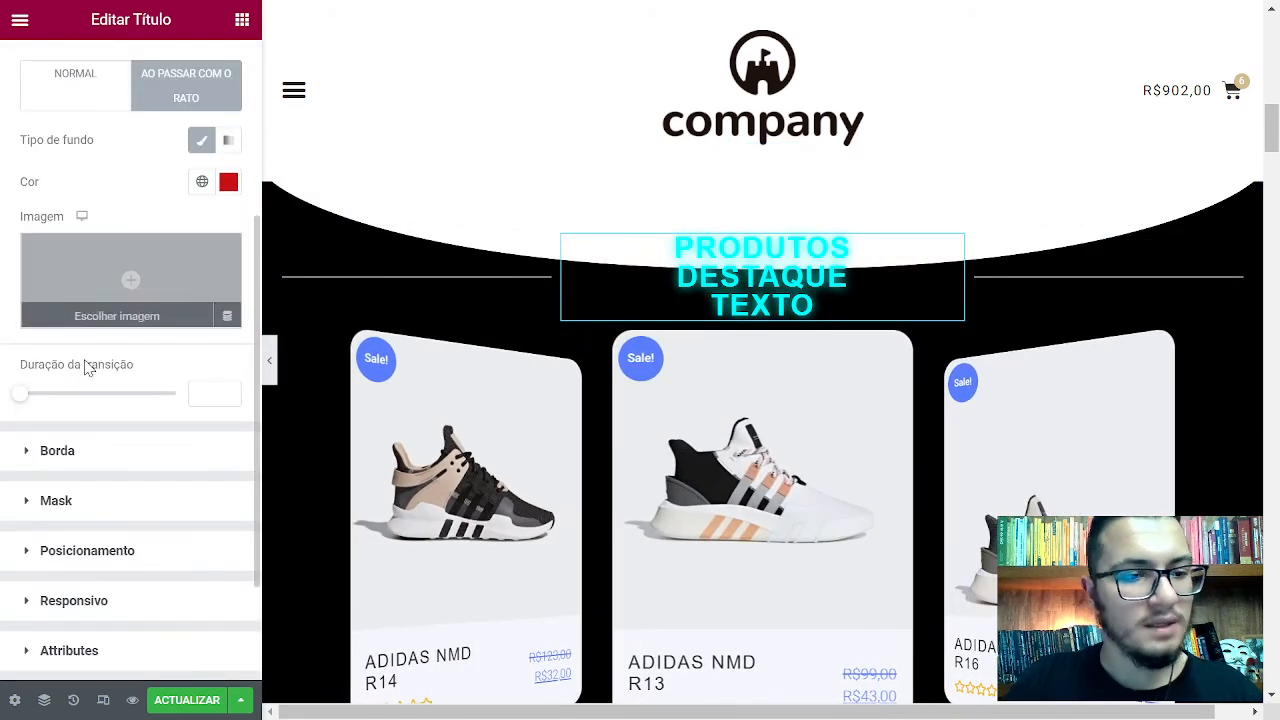
scroll(168, 440, "down", 2)
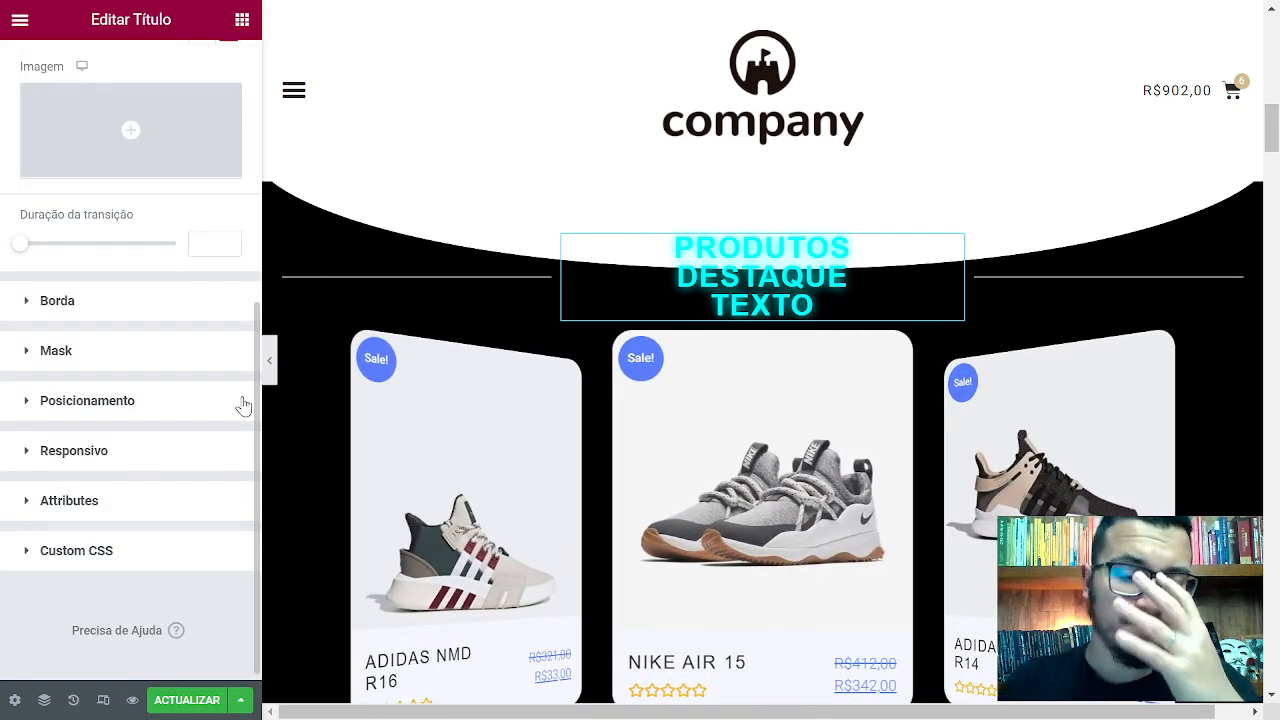
scroll(210, 384, "up", 5)
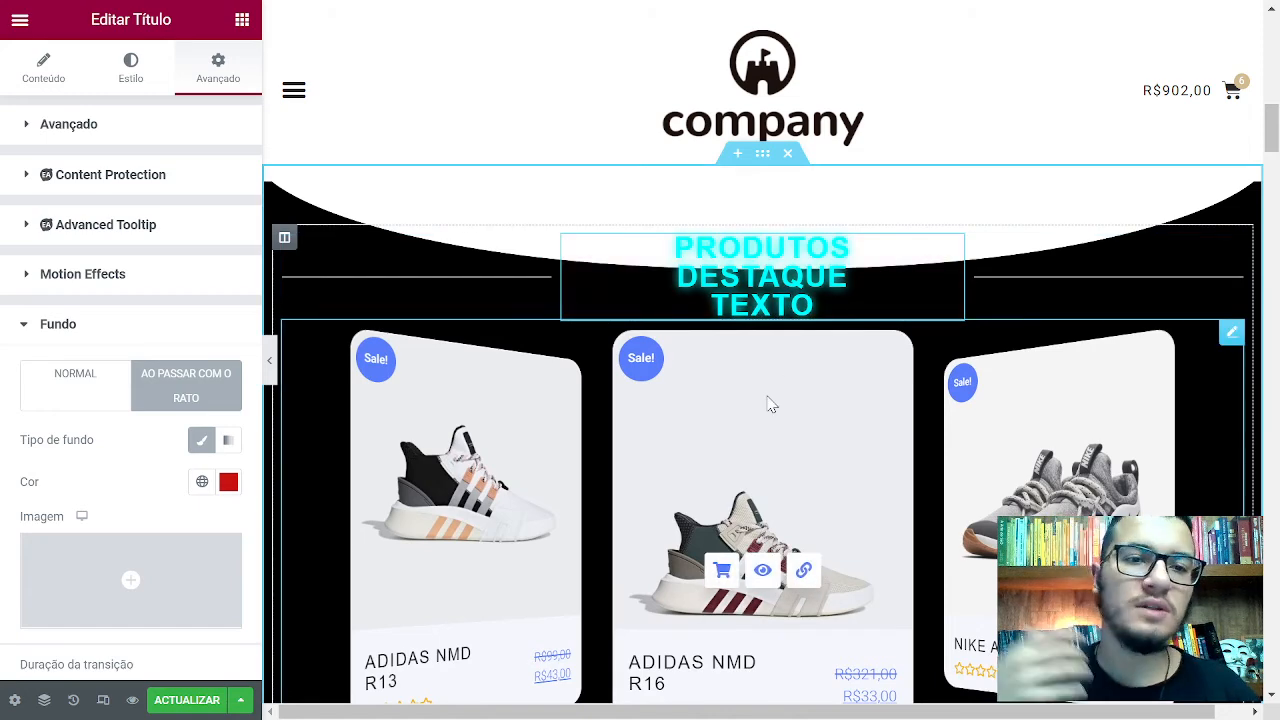
Open the Elementor main menu from the hamburger icon atop the panel
left_click(20, 19)
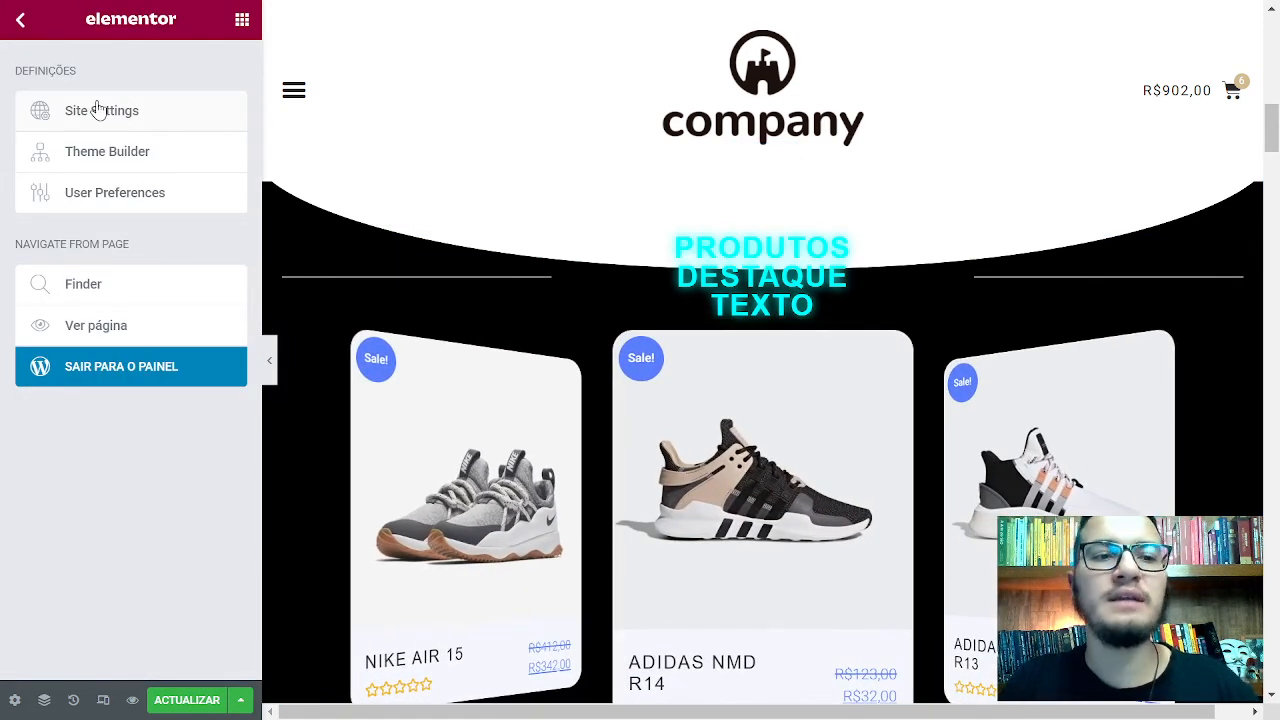